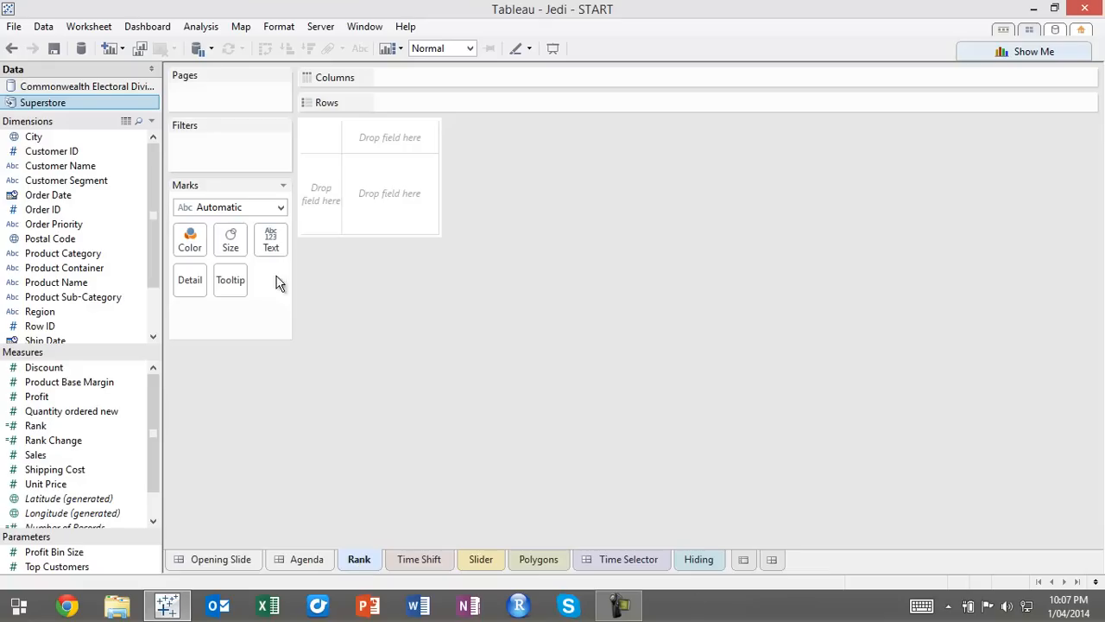
Build a bar chart of Sales by Product Sub-Category and sort the sub-categories in descending order of Sales
double_click(94, 297)
drag(29, 456, 461, 126)
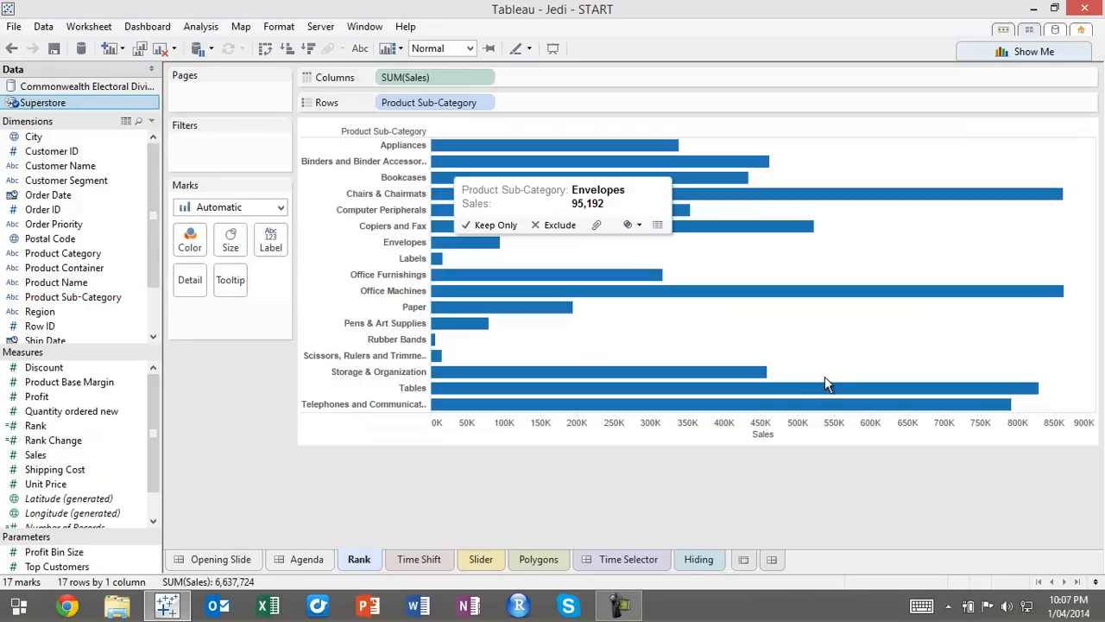
click(310, 50)
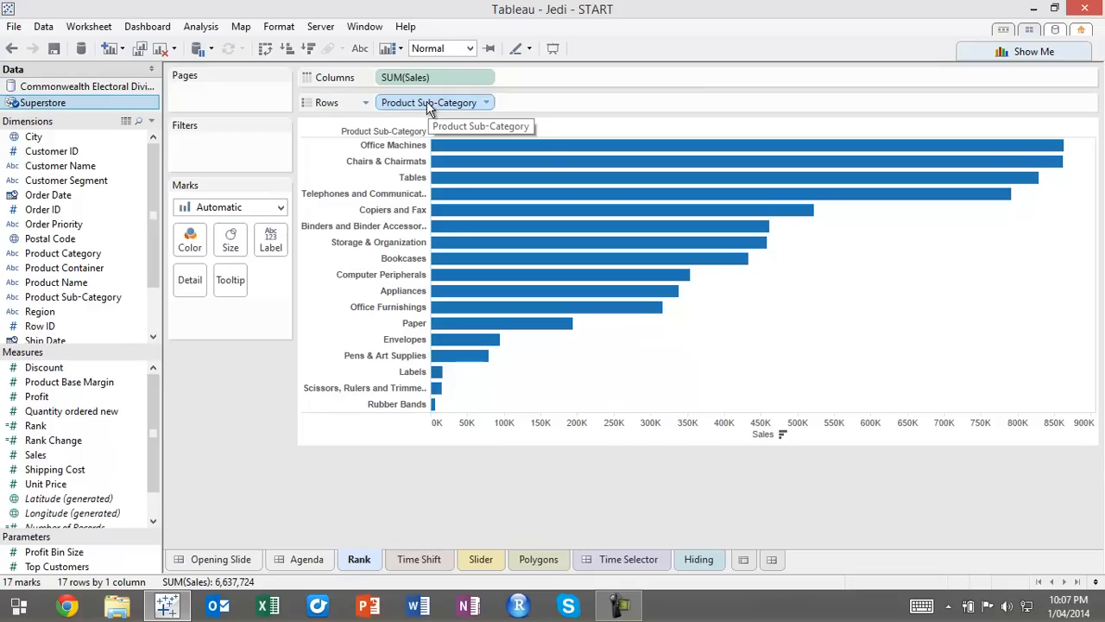
Filter Product Sub-Category to the top 5 by the sum of Sales
drag(429, 104, 229, 145)
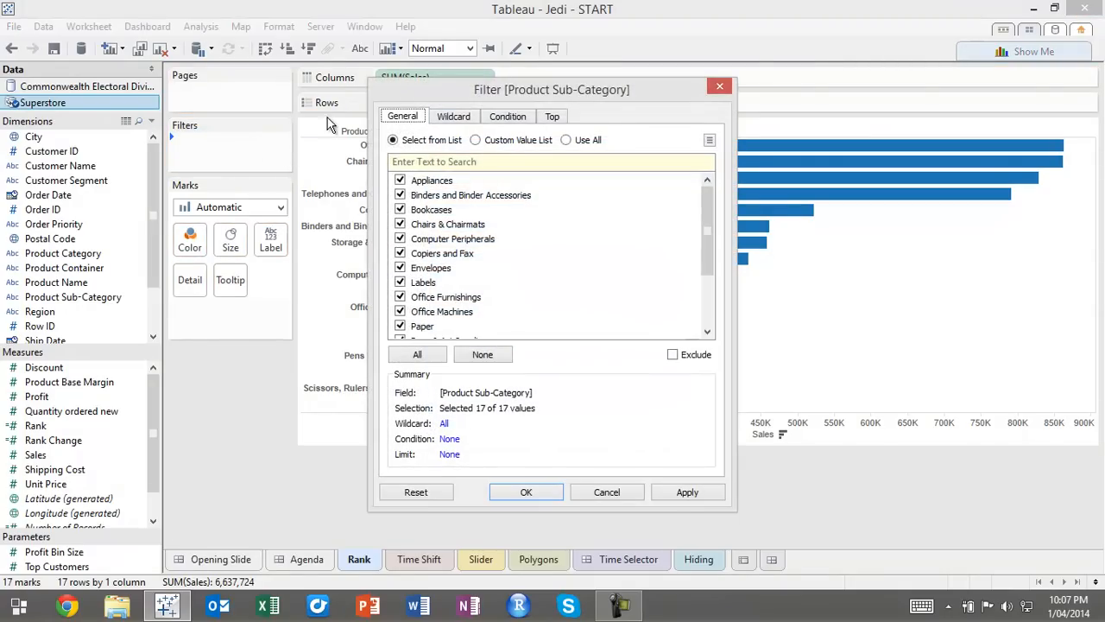
click(553, 117)
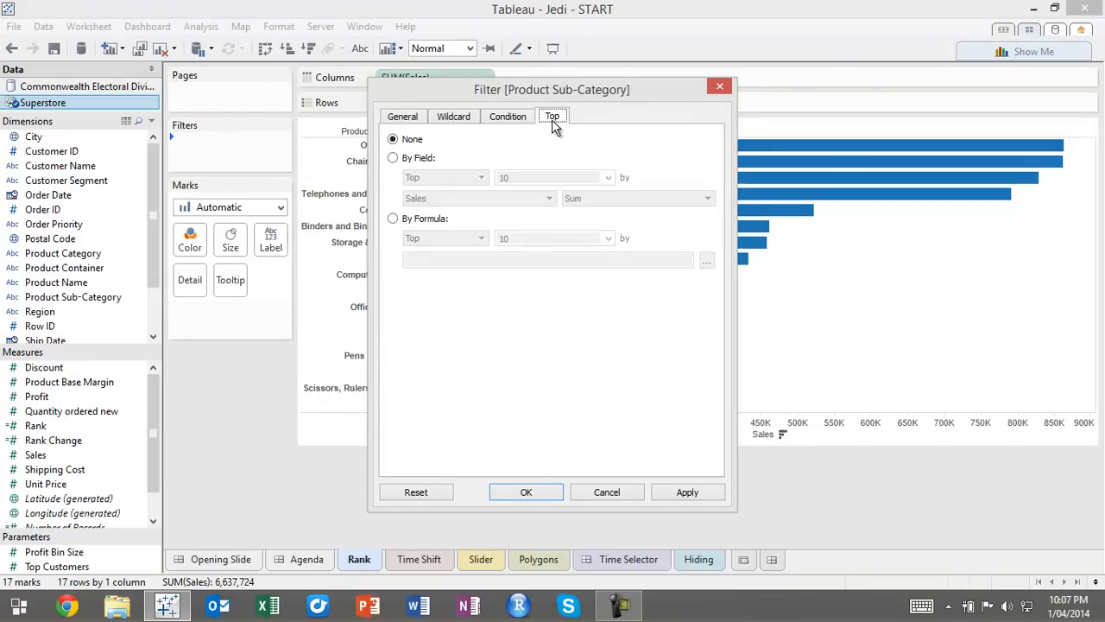
click(393, 158)
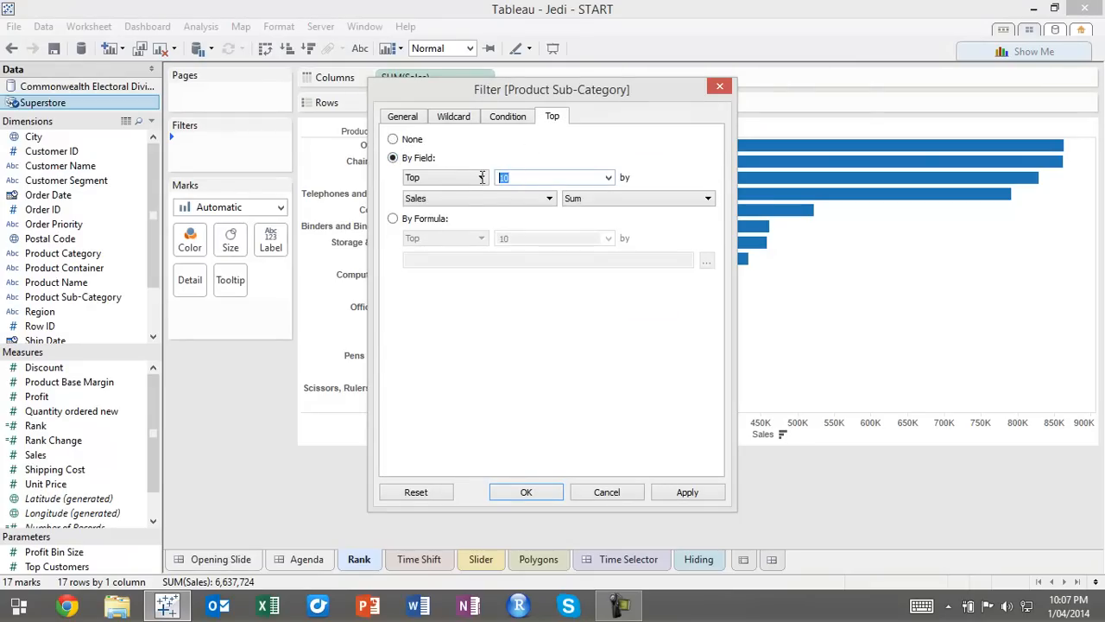
text(5)
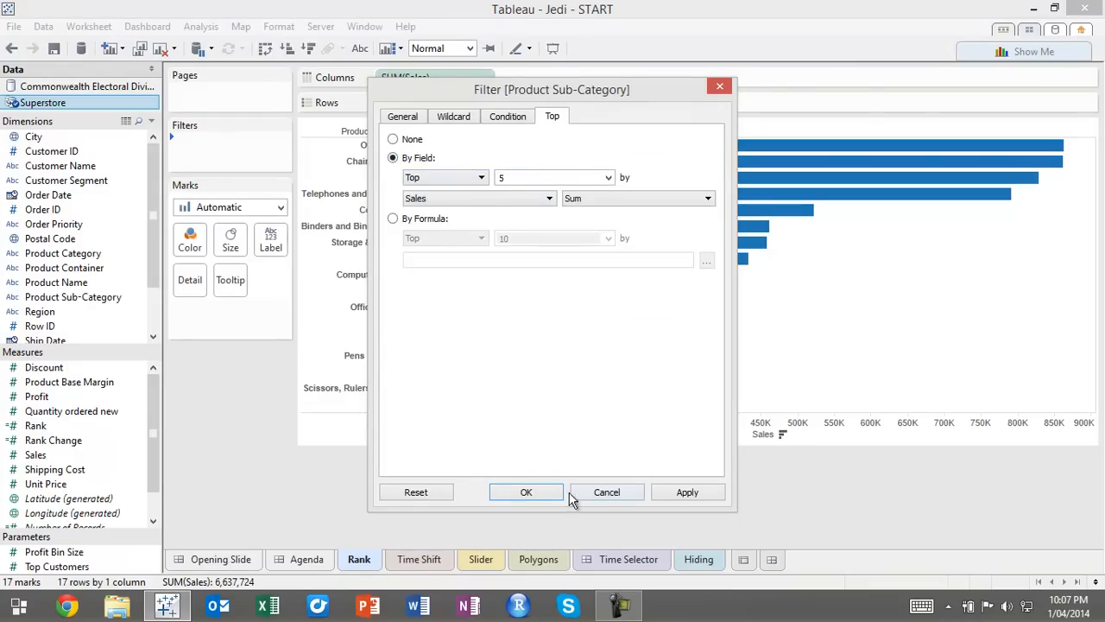
click(536, 492)
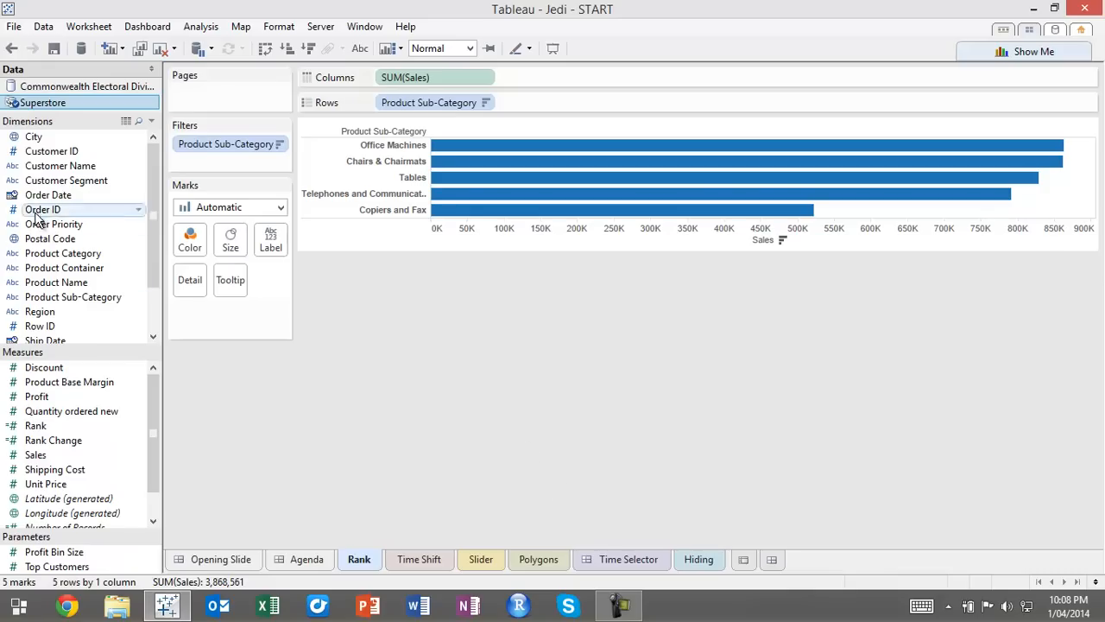
Split the chart's rows by year of Order Date ahead of Product Sub-Category, and remove the Product Sub-Category filter
drag(59, 205, 387, 107)
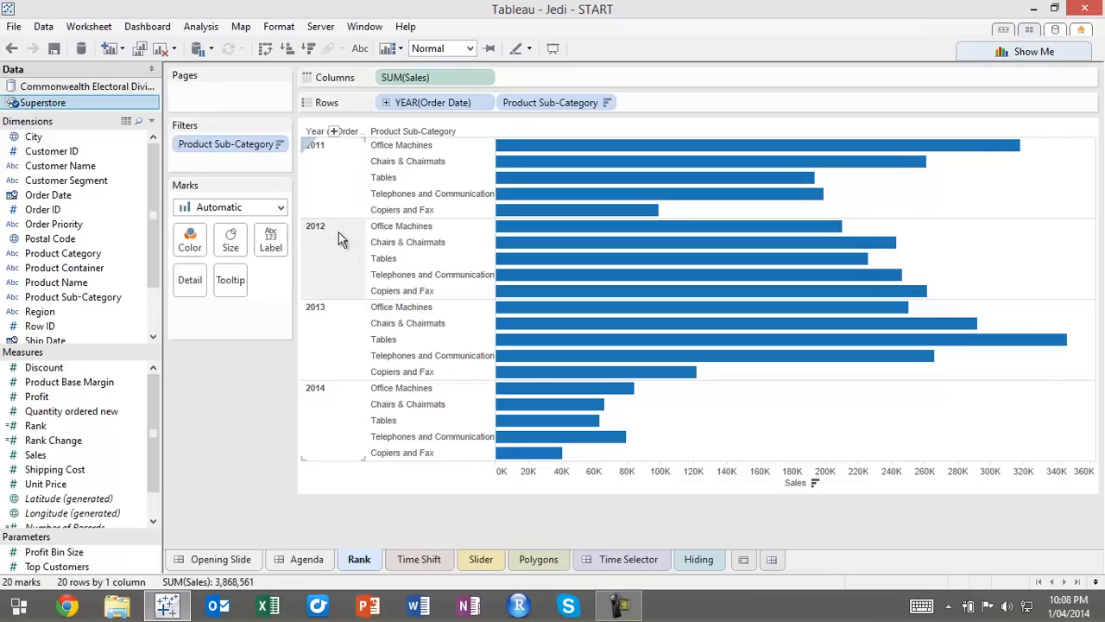
mouse_move(599, 279)
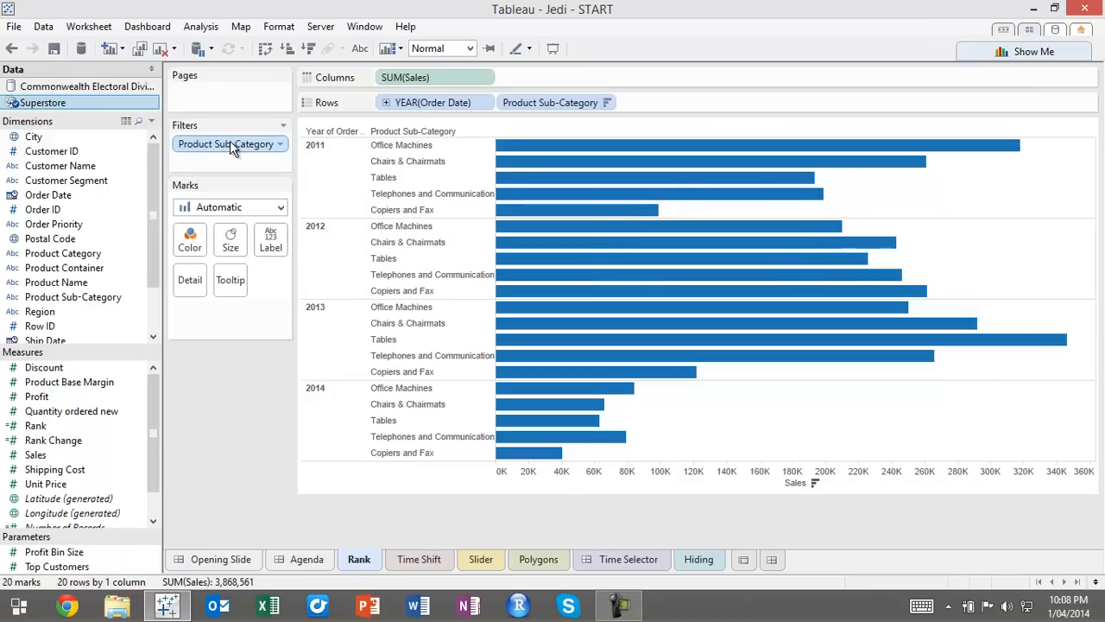
drag(211, 151, 79, 175)
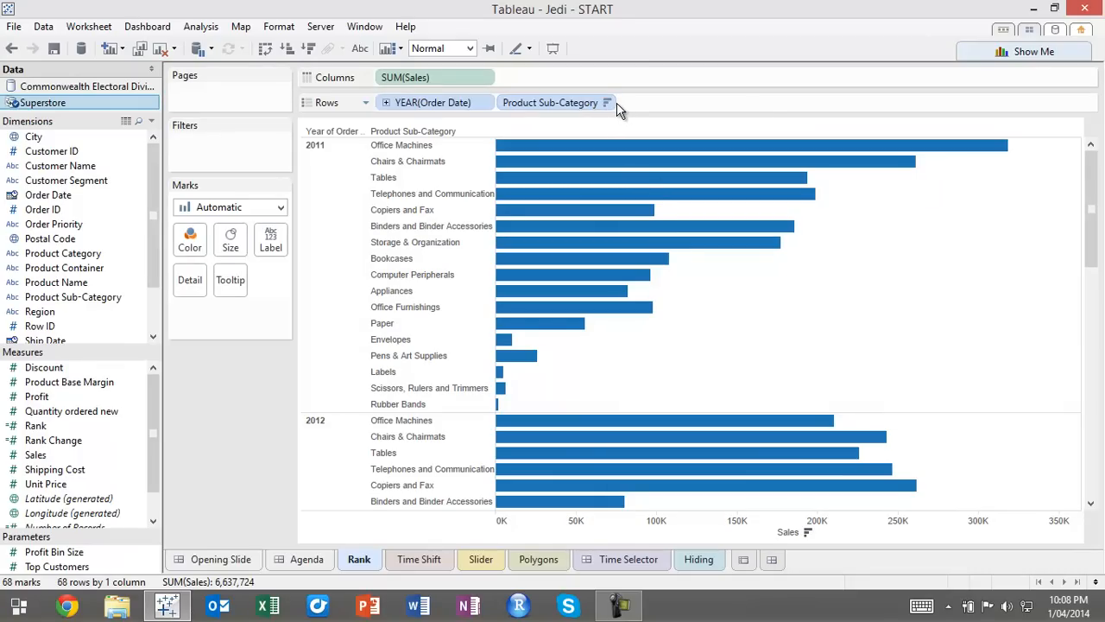
Remove the year of Order Date from the rows and add it back ahead of Product Sub-Category
mouse_move(641, 225)
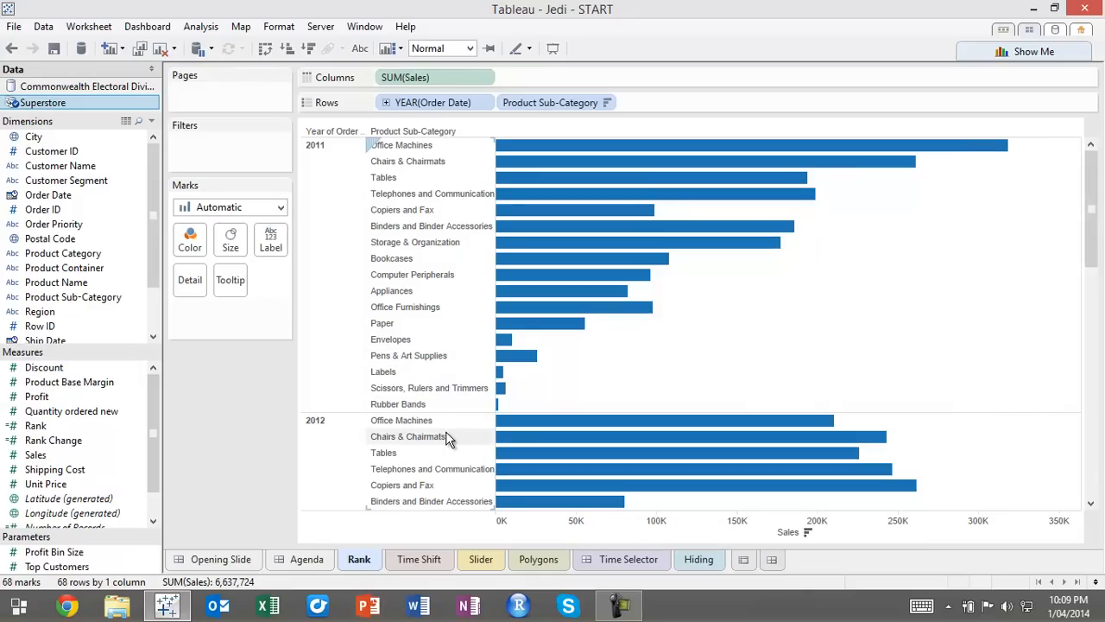
drag(1095, 190, 1070, 171)
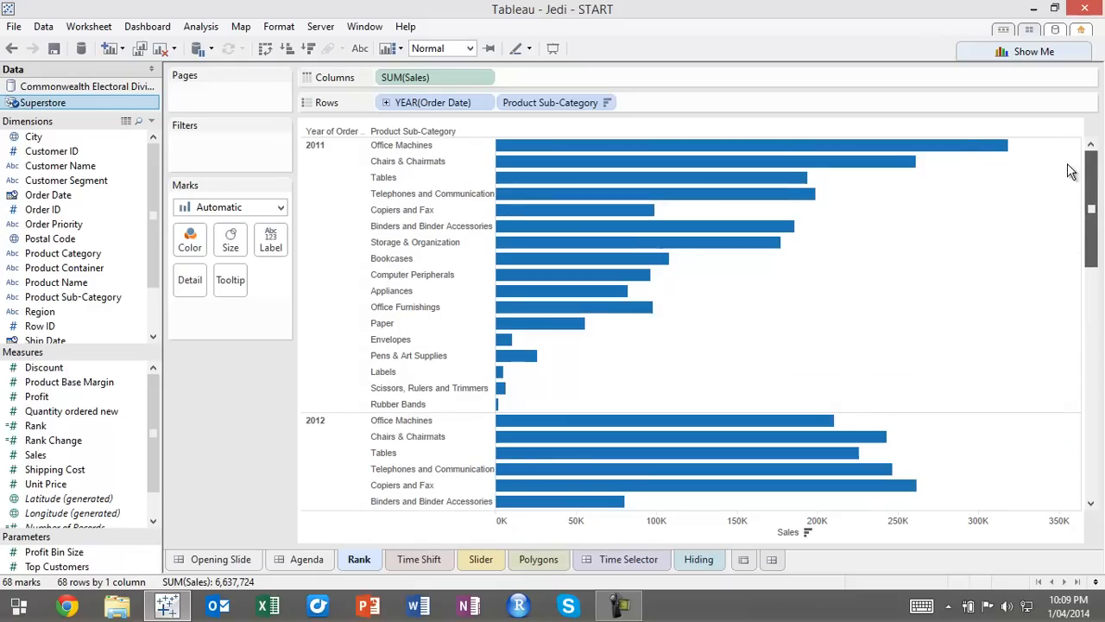
drag(439, 100, 103, 177)
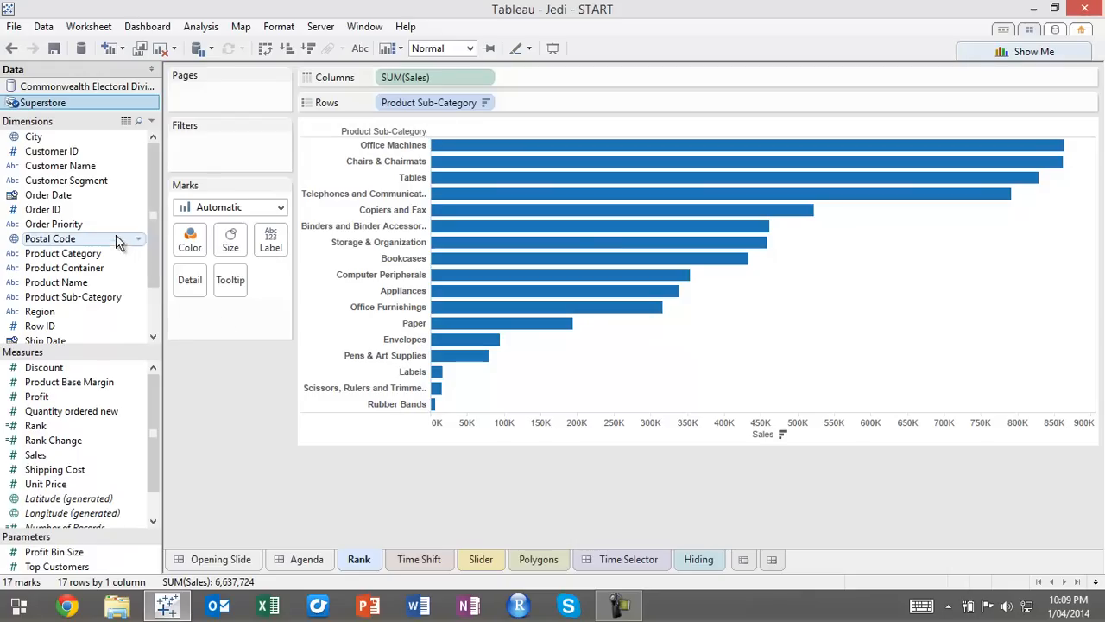
drag(71, 197, 363, 103)
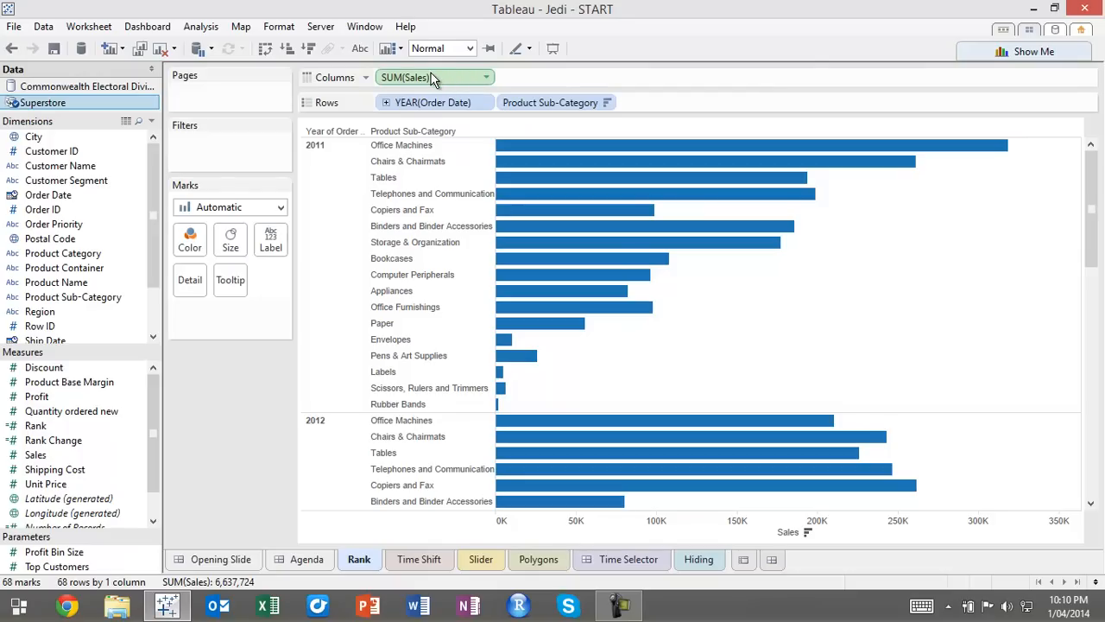
Duplicate the Sales measure in the columns and apply the Rank quick table calculation to the copy
drag(458, 82, 552, 72)
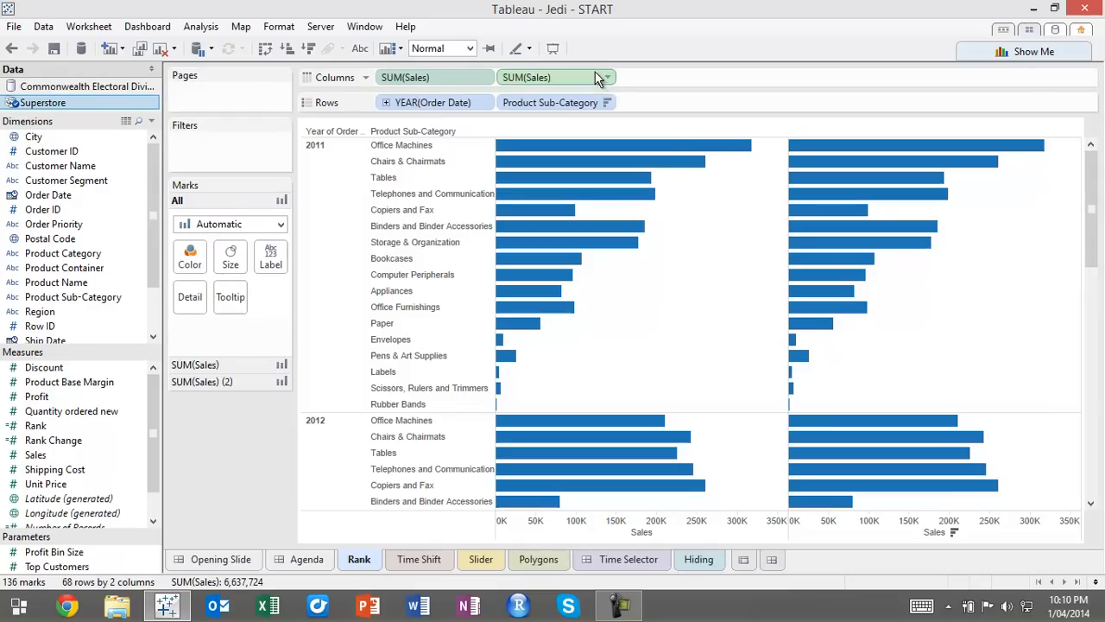
click(608, 77)
mouse_move(620, 329)
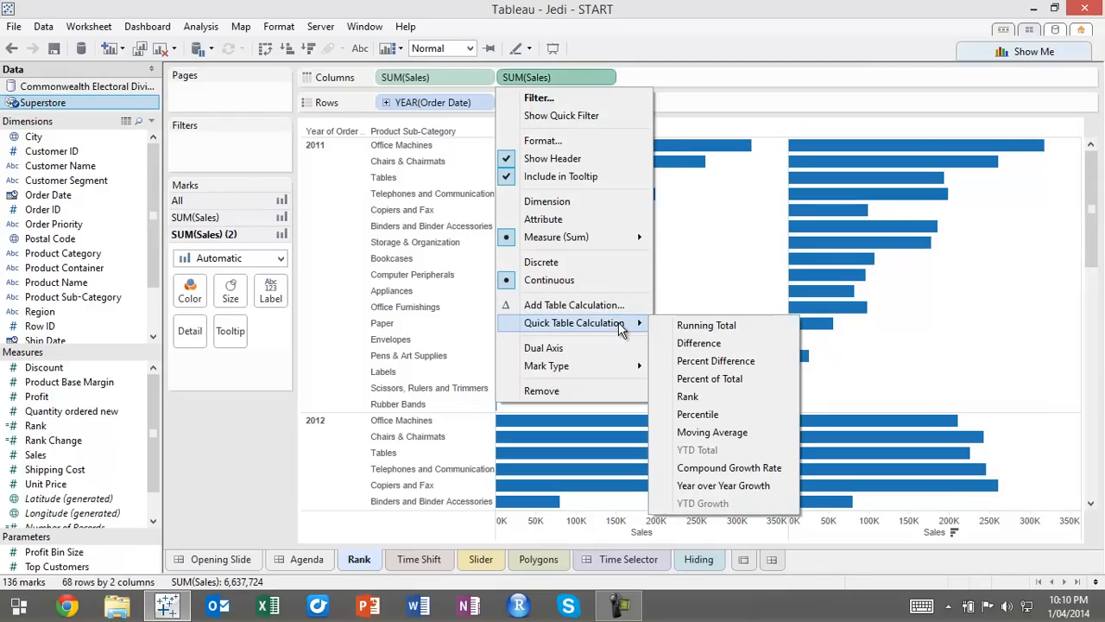
click(716, 401)
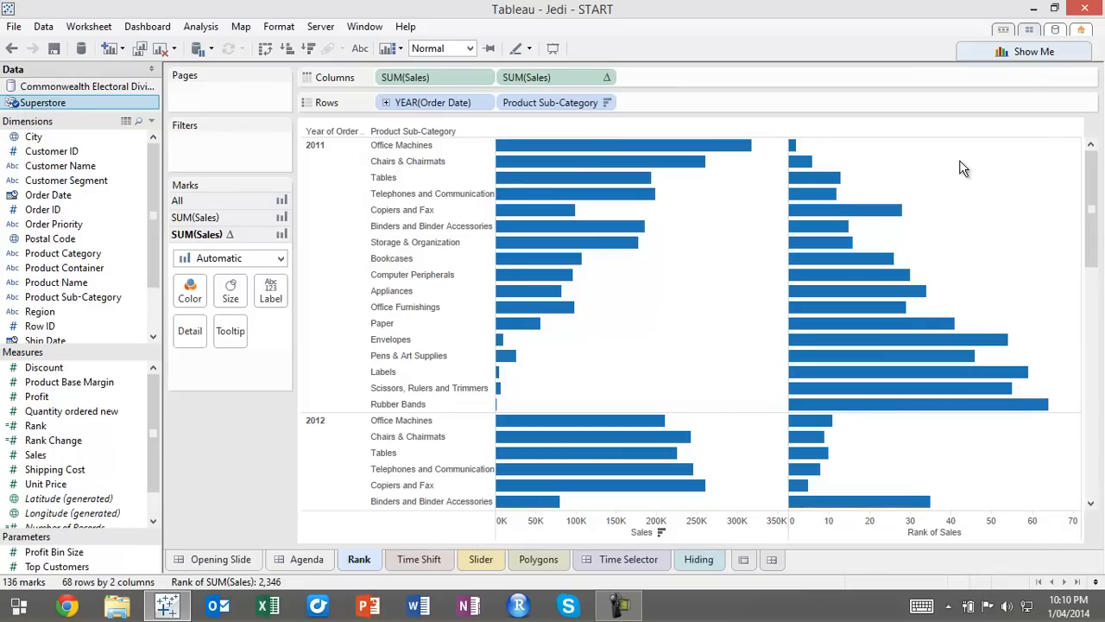
Set the sales rank calculation to compute using Product Sub-Category
click(608, 77)
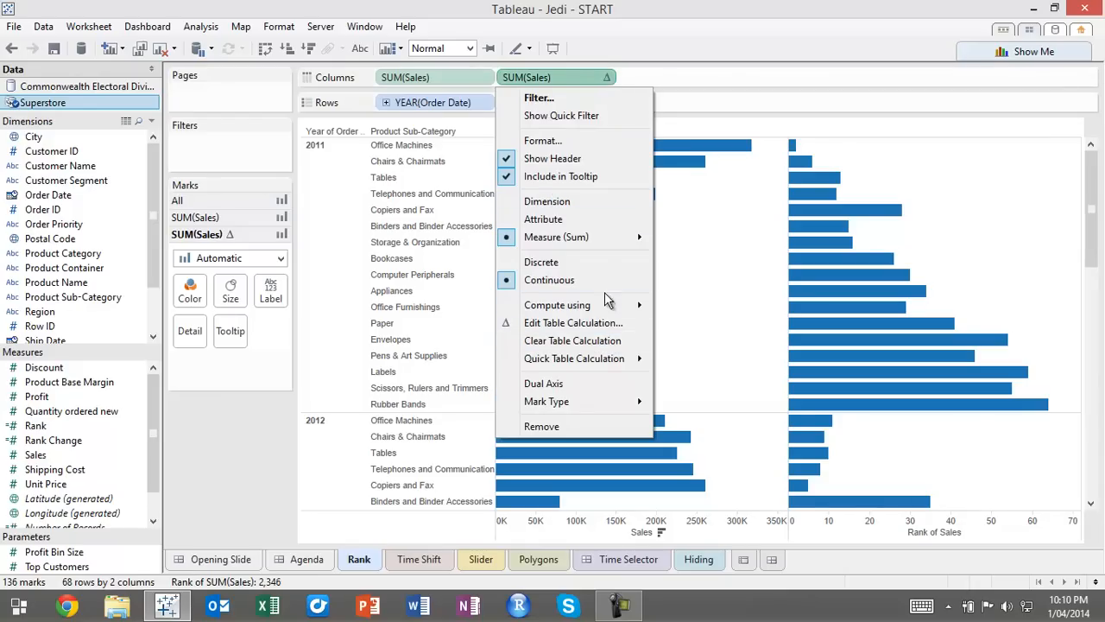
mouse_move(625, 307)
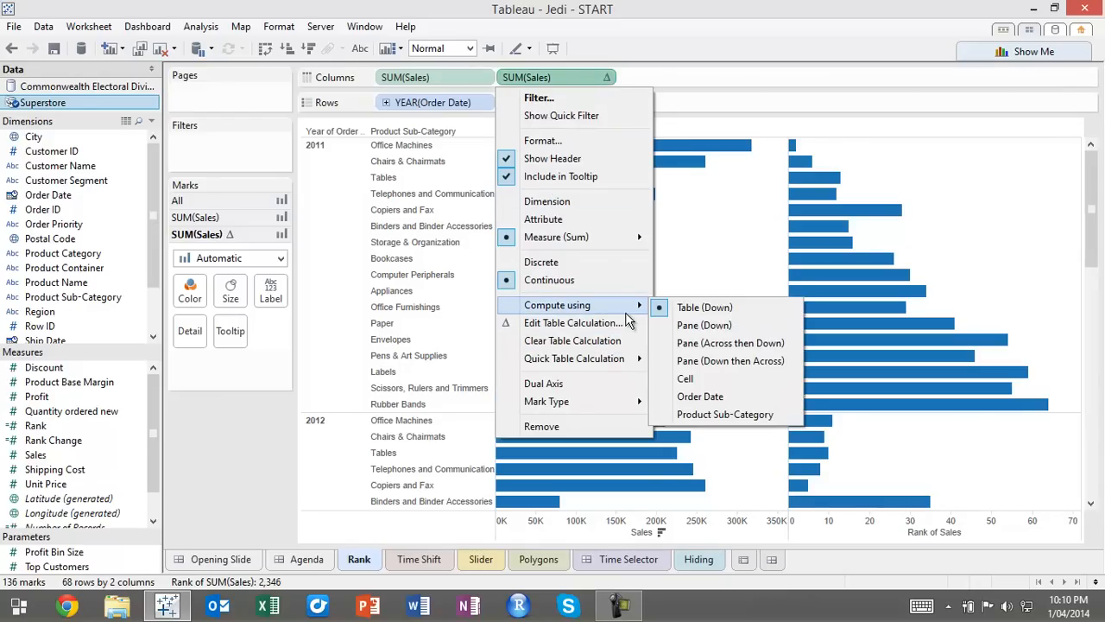
click(740, 416)
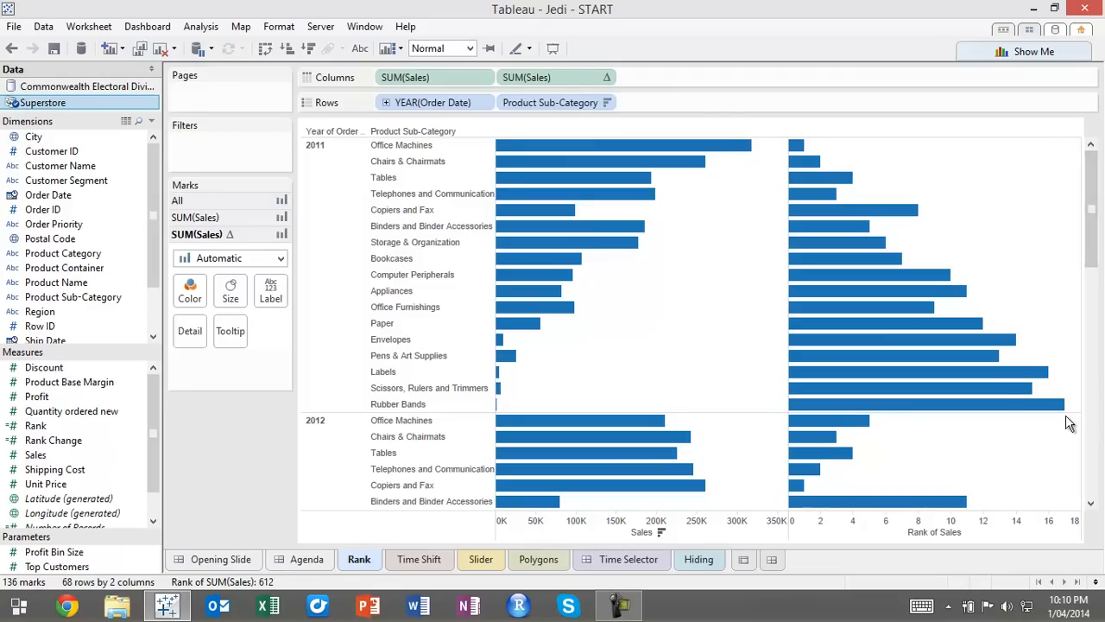
mouse_move(1099, 180)
mouse_down()
mouse_move(1101, 352)
mouse_move(1098, 179)
mouse_up()
click(953, 527)
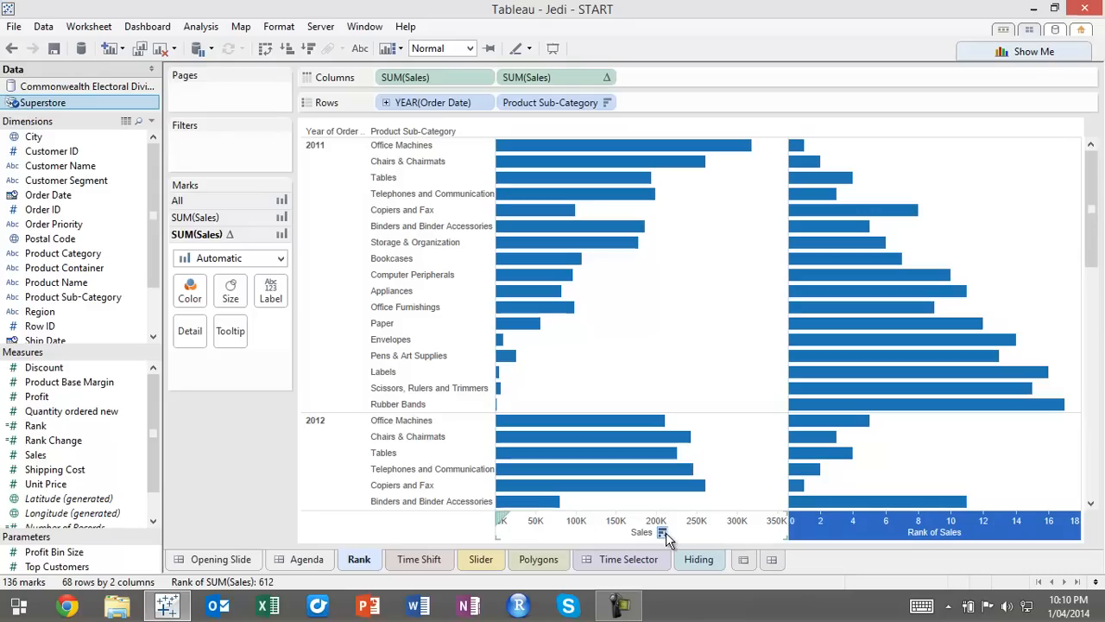
mouse_move(969, 534)
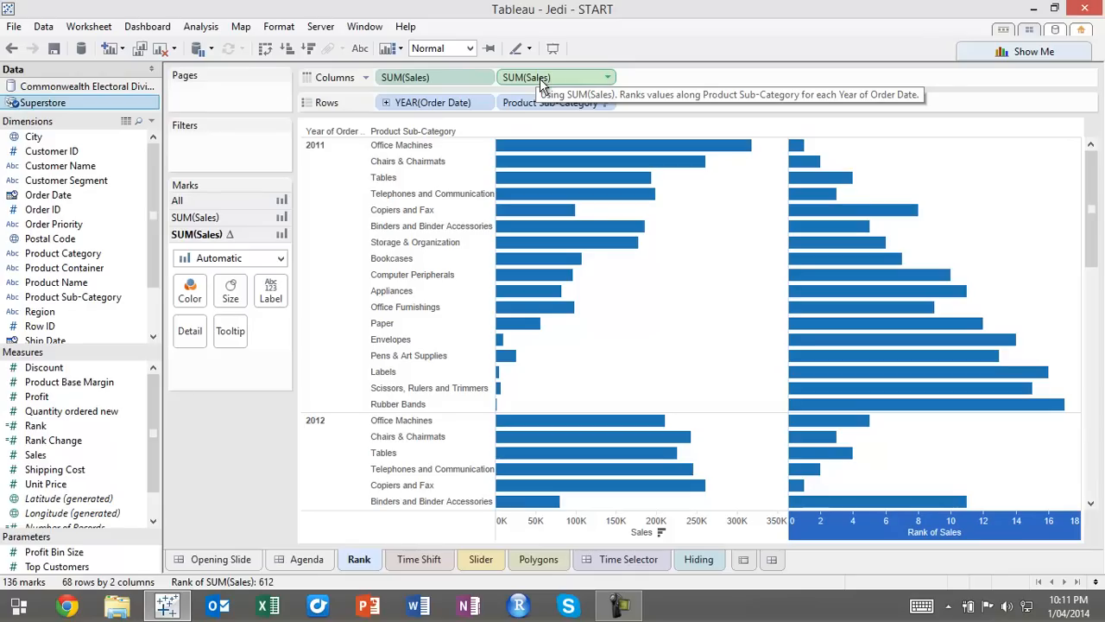
Convert the sales rank to discrete and move it into the rows between the Order Date year and Product Sub-Category
click(608, 78)
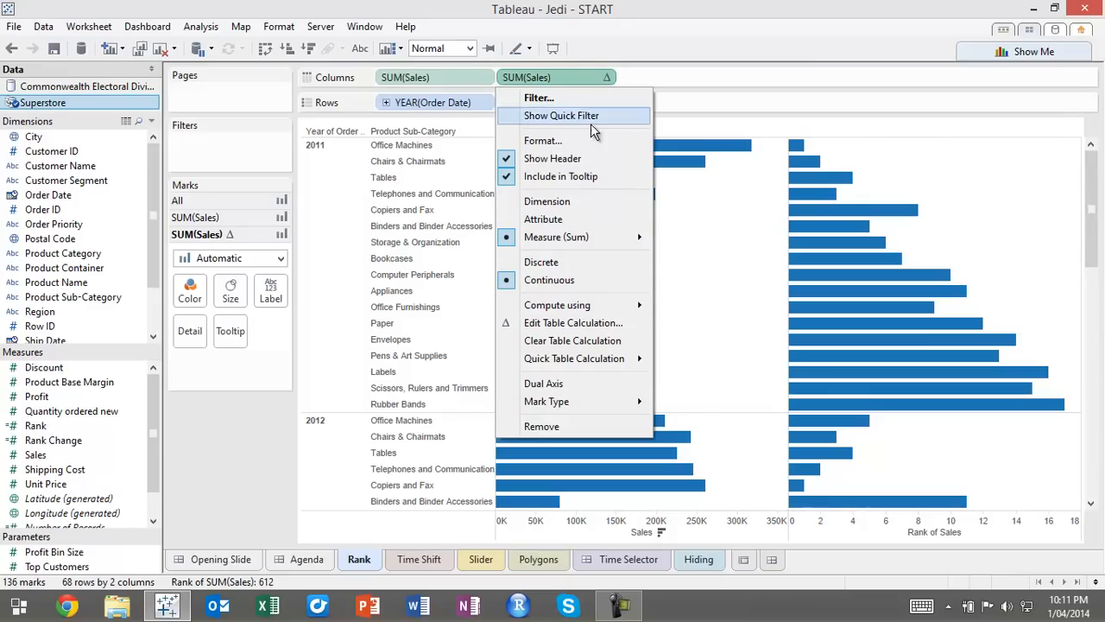
click(549, 263)
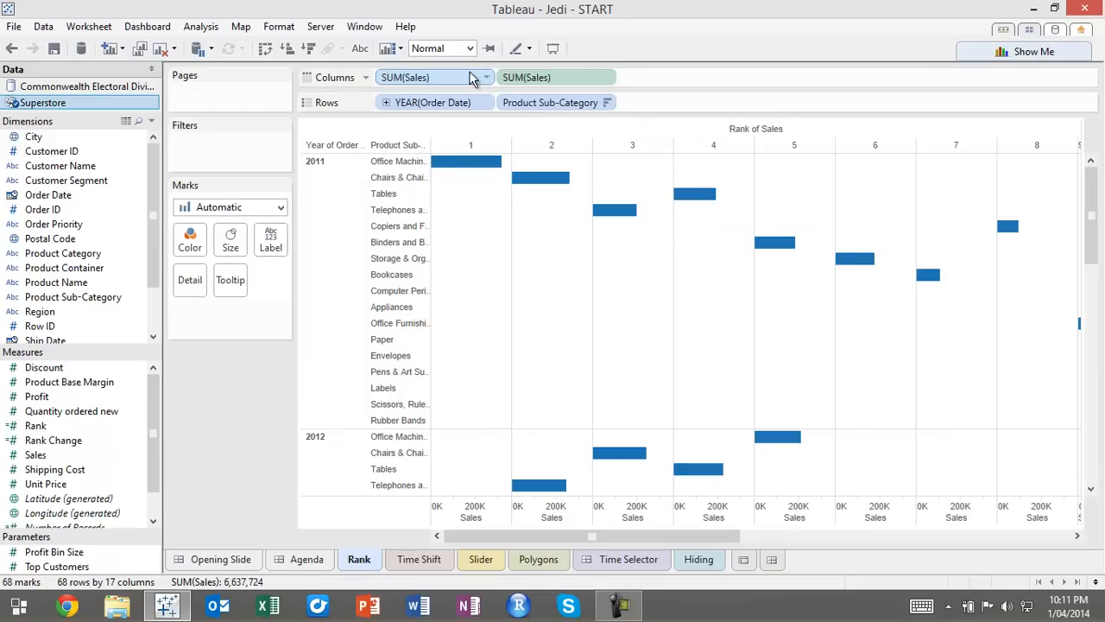
drag(459, 78, 500, 103)
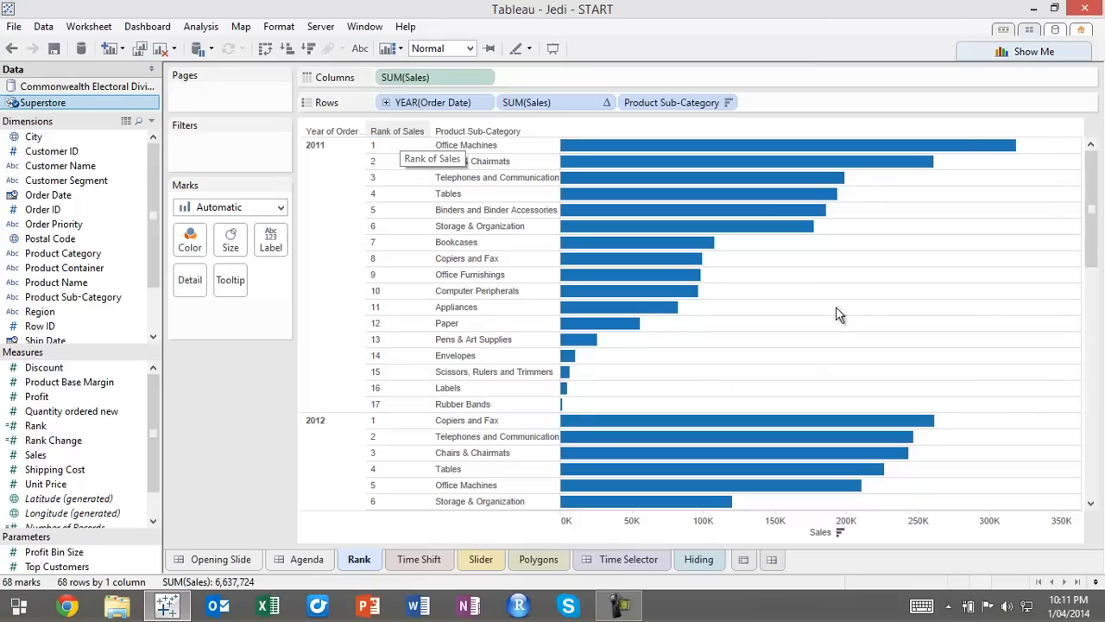
Hide the header of the Rank of Sales field in the rows
drag(1086, 167, 1059, 146)
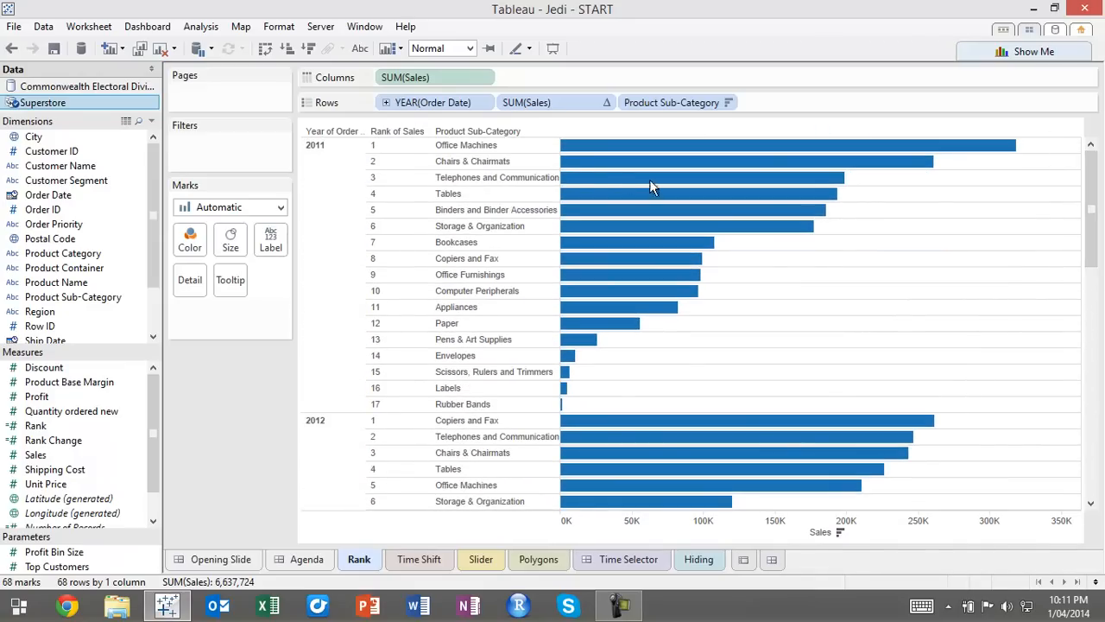
right_click(540, 103)
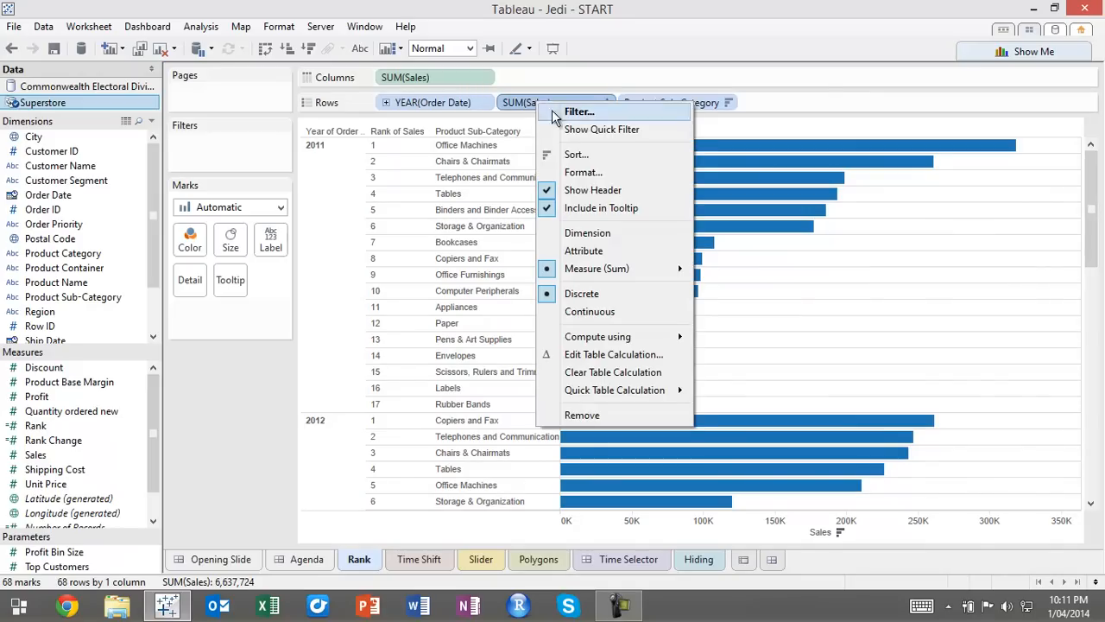
click(589, 190)
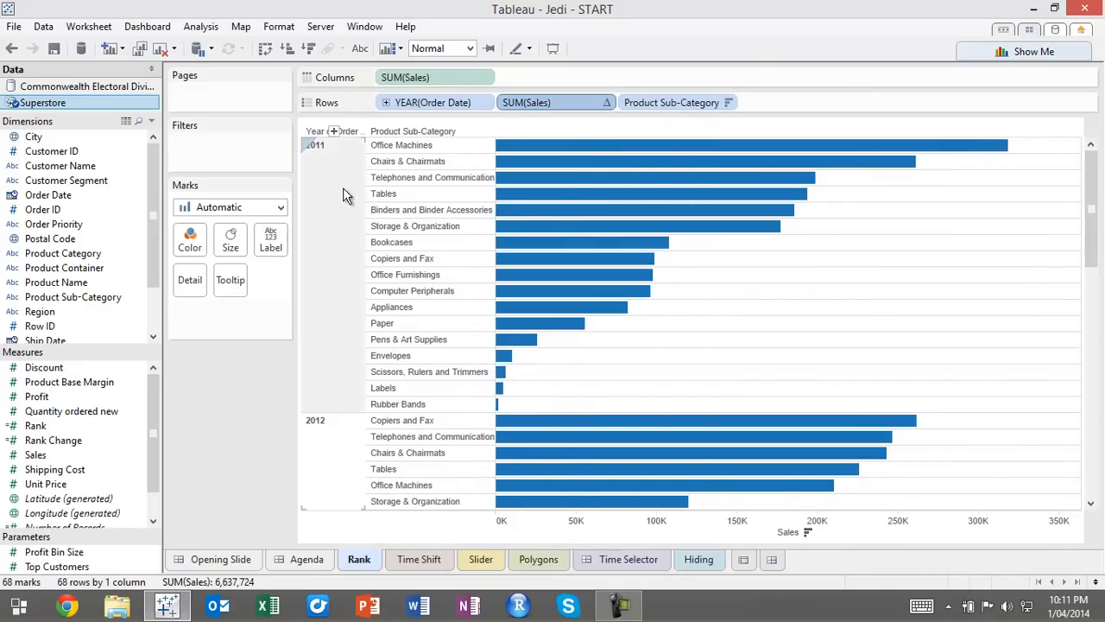
Lower the row divider level in the worksheet's border formatting so that lines separate only the years
right_click(813, 281)
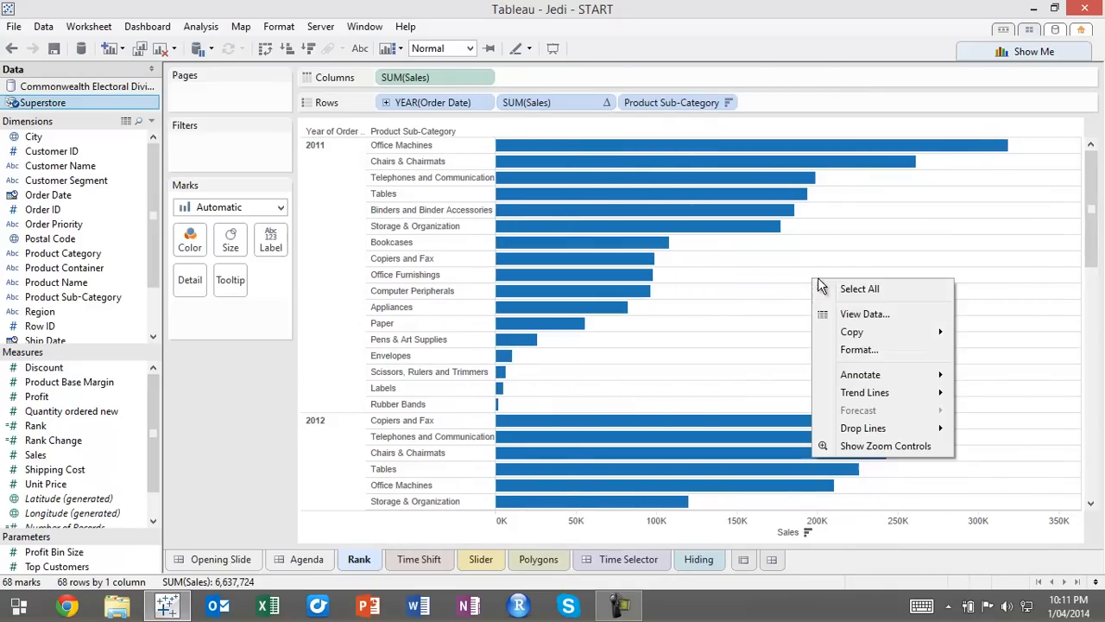
click(860, 349)
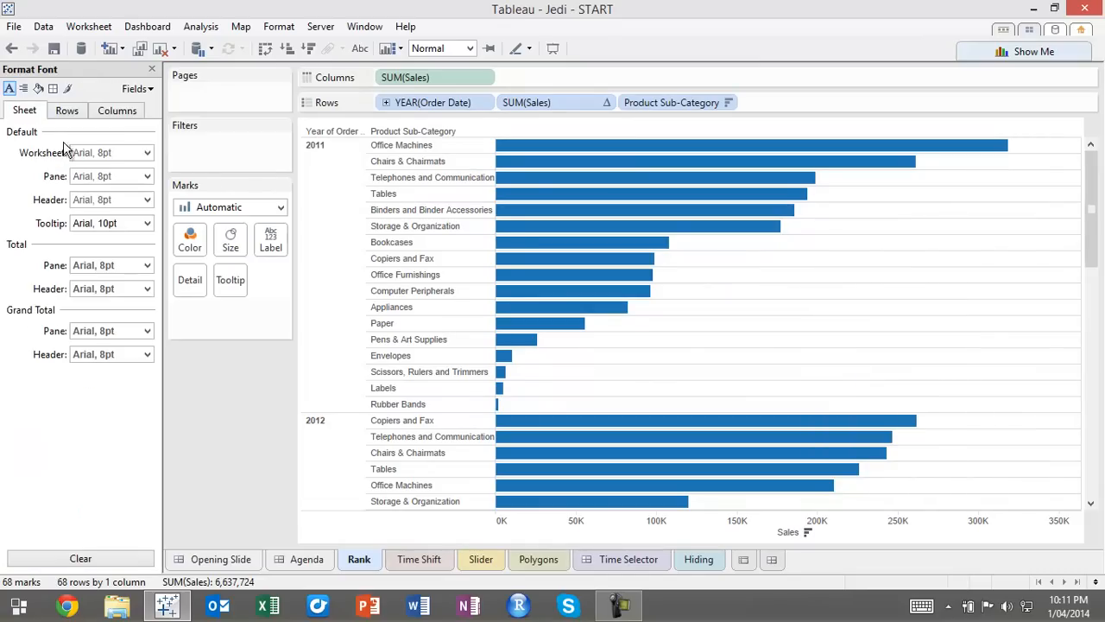
click(53, 89)
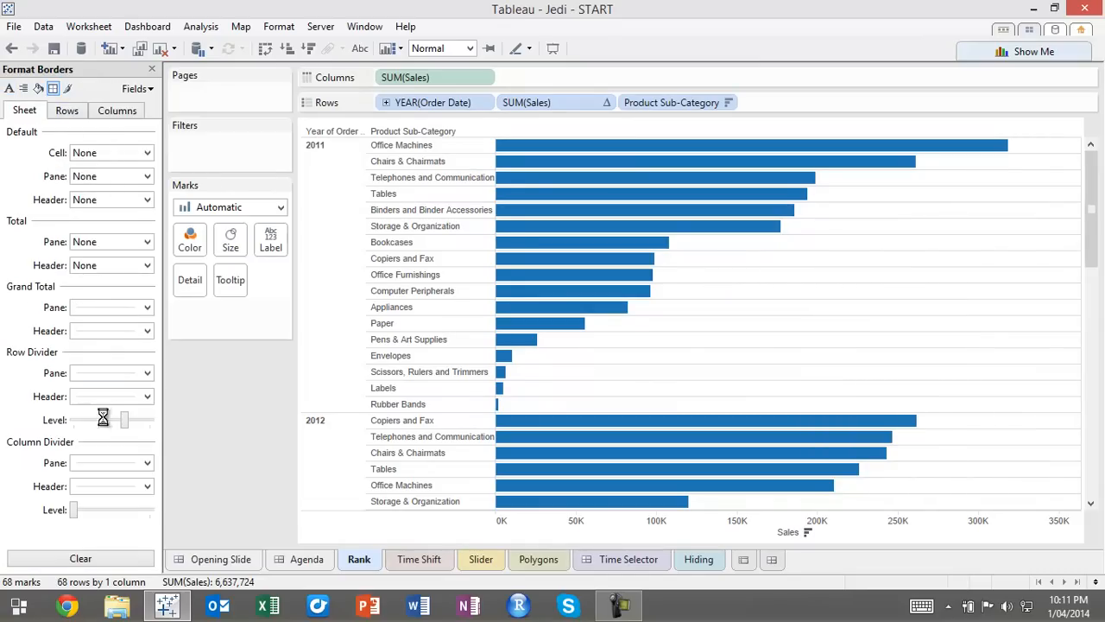
click(152, 69)
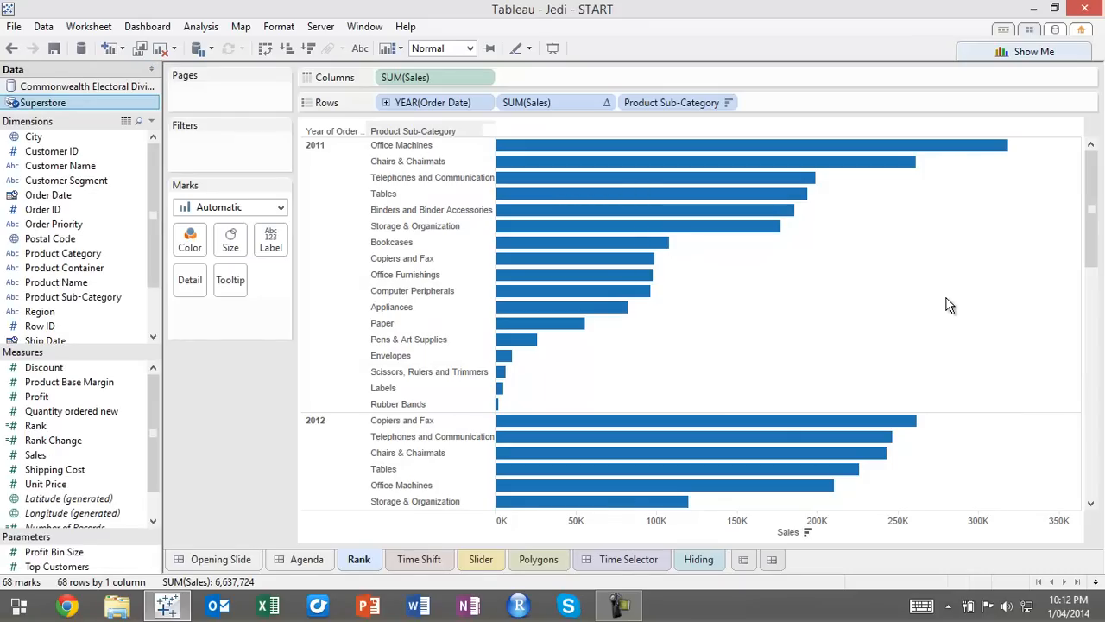
mouse_move(1093, 181)
mouse_down()
mouse_move(1101, 346)
mouse_move(1101, 172)
mouse_up()
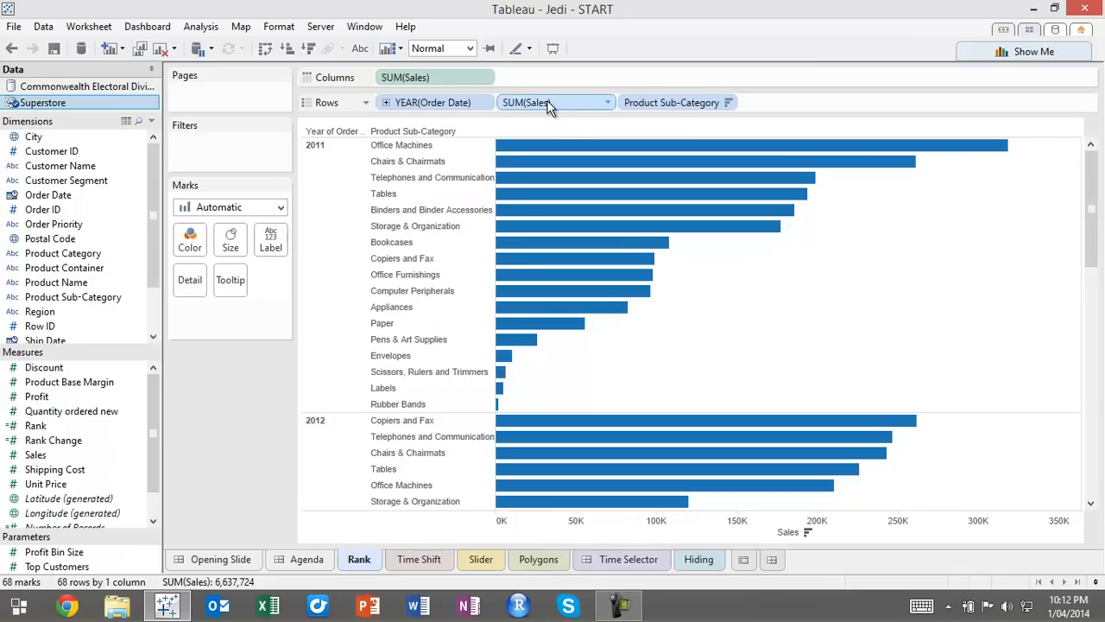
Copy the discrete sales rank from the rows into the filters, trying ranks 1 to 5 before including all its values
drag(553, 104, 223, 167)
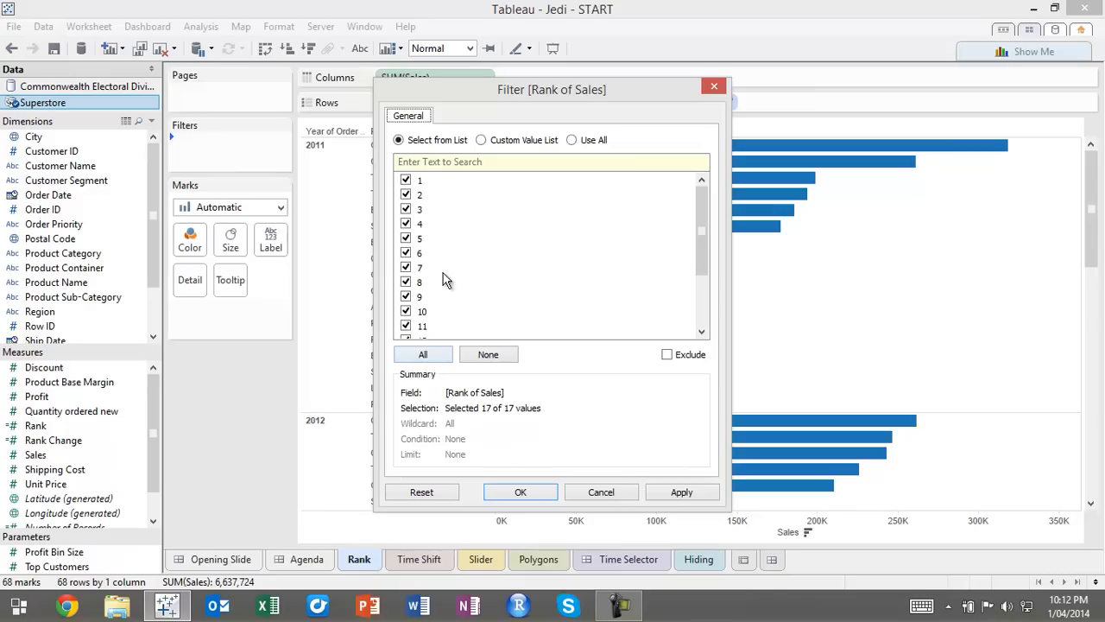
click(508, 354)
click(405, 179)
click(406, 194)
click(406, 209)
click(407, 239)
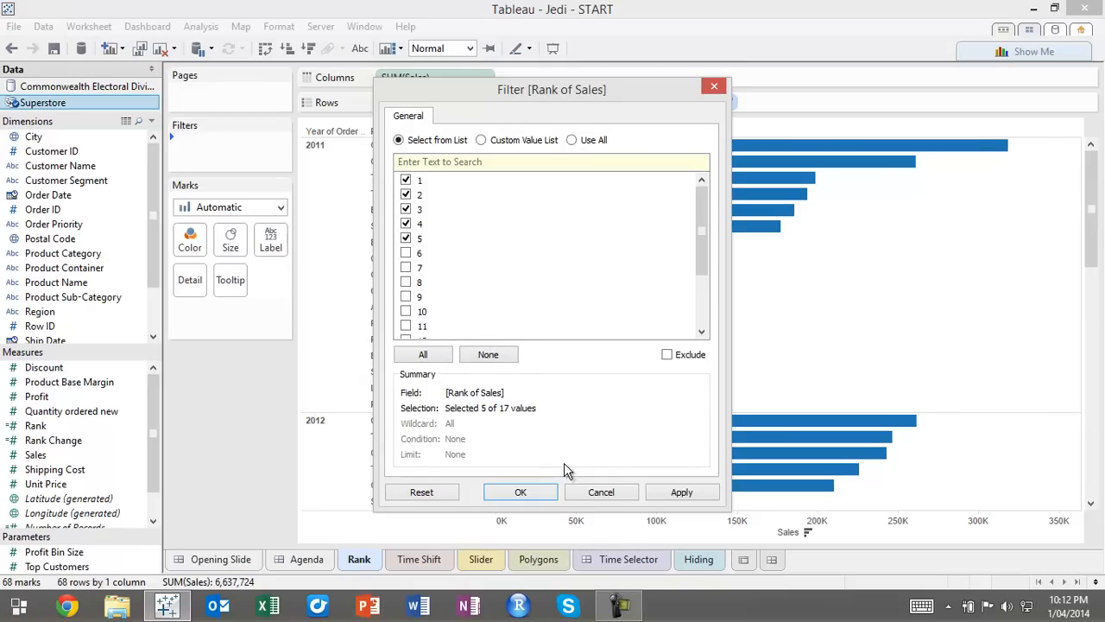
click(440, 355)
click(520, 491)
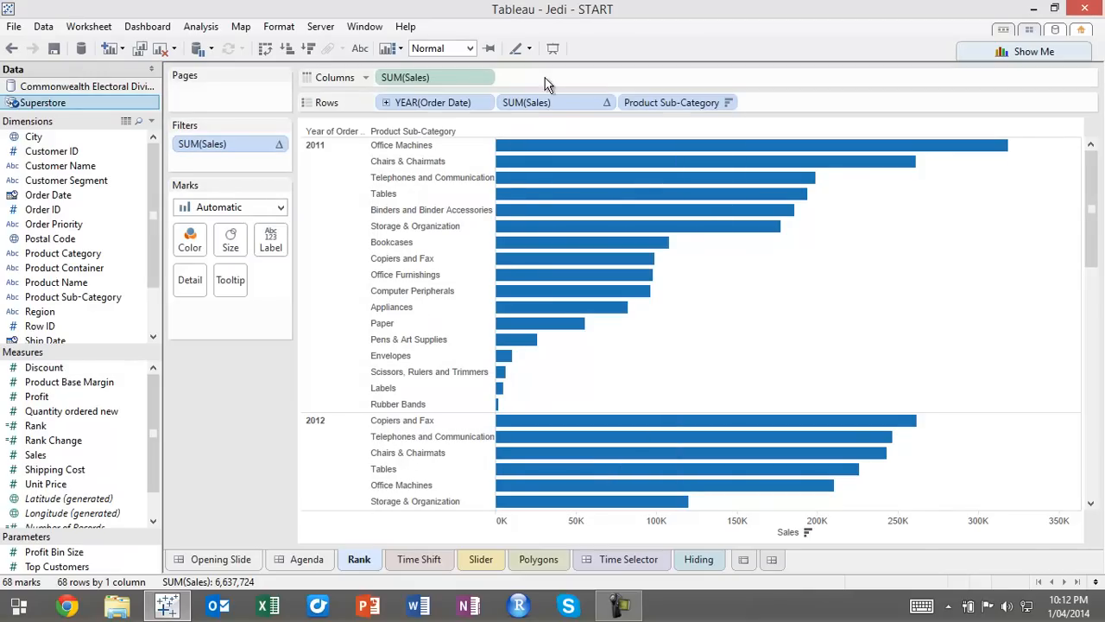
Convert the sales rank filter to continuous and set it as an At Most filter with maximum 17
click(282, 144)
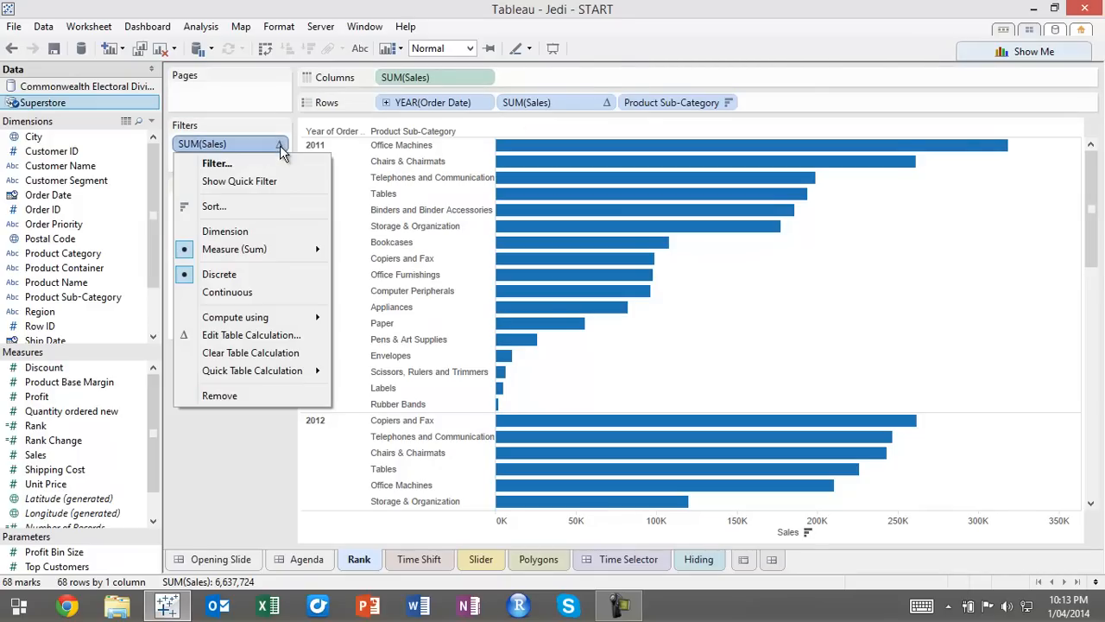
click(279, 293)
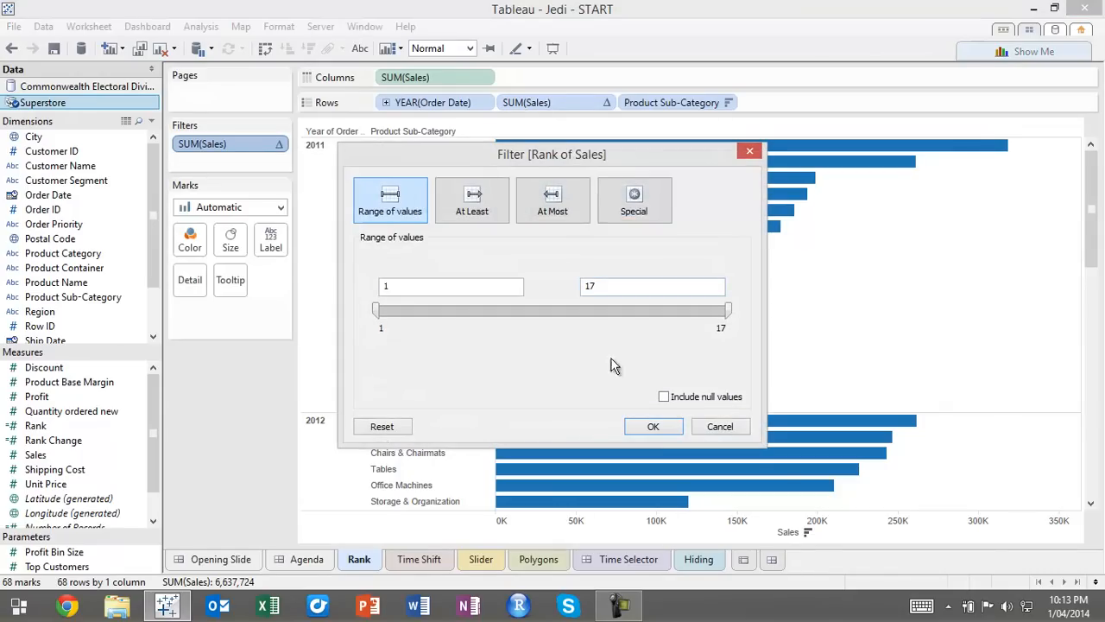
click(566, 205)
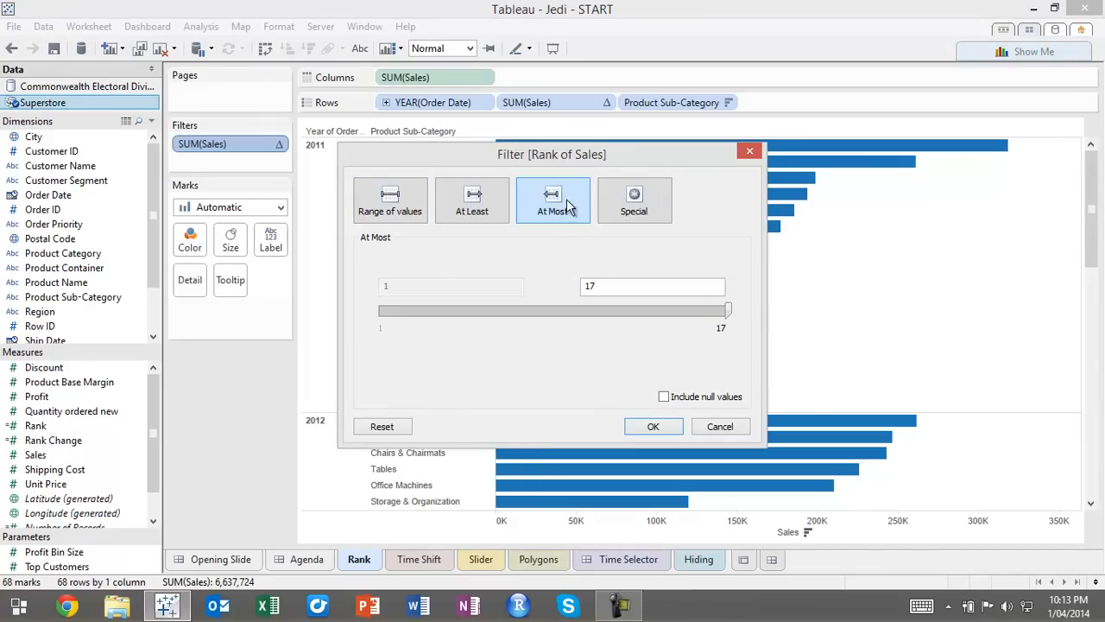
click(656, 426)
Show the quick filter for the sales rank and lower its maximum to 5
right_click(246, 151)
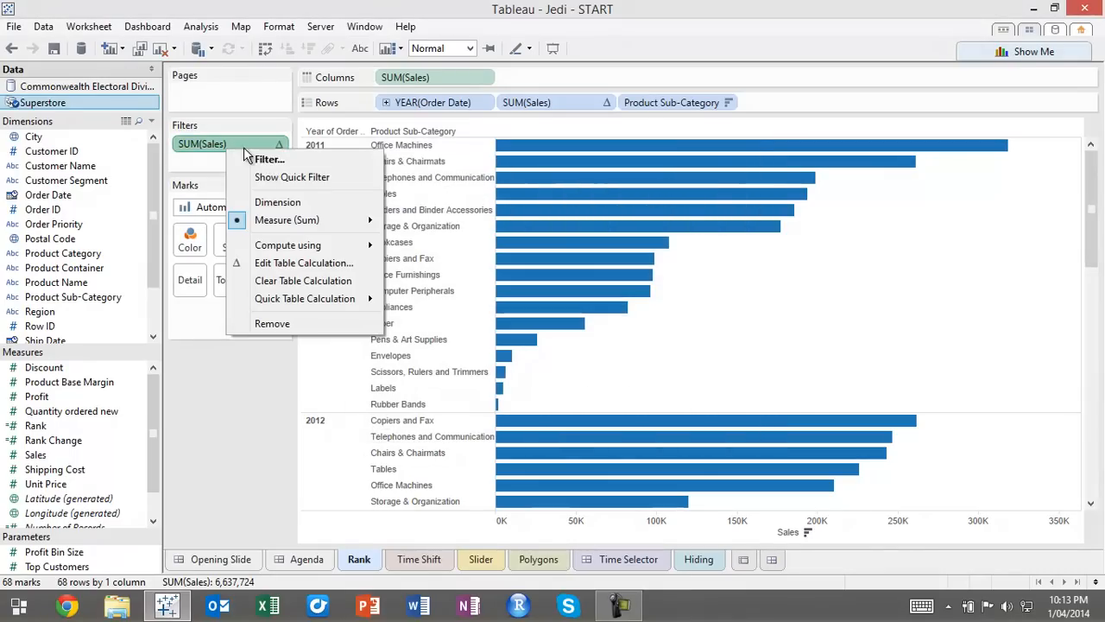
click(270, 172)
drag(1090, 163, 1017, 155)
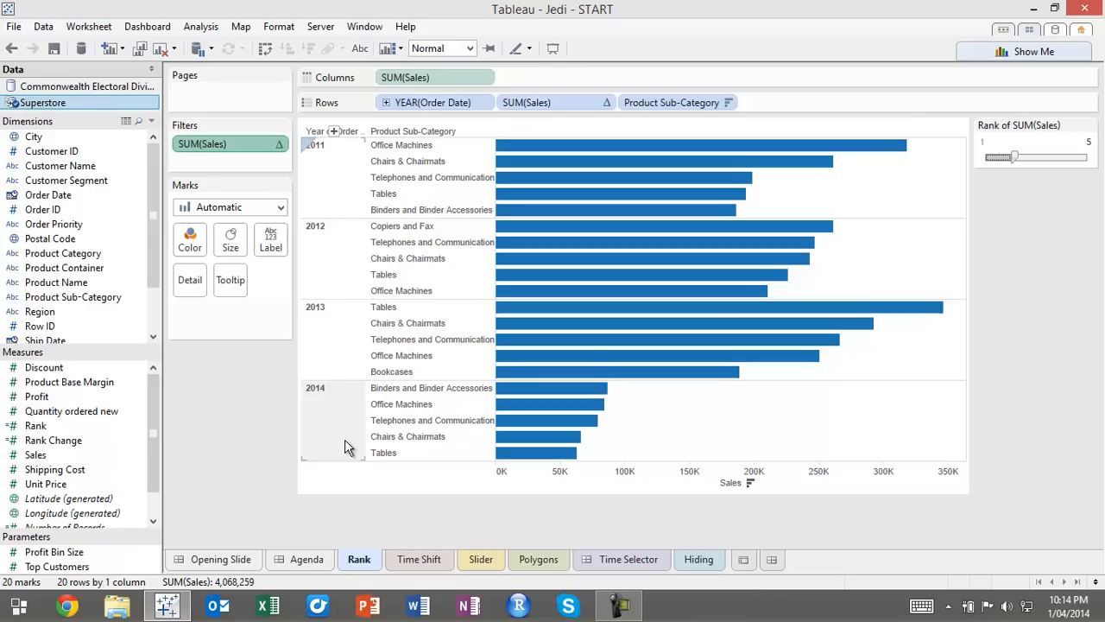
Duplicate the Rank sheet and pause automatic updates on the copy
right_click(367, 561)
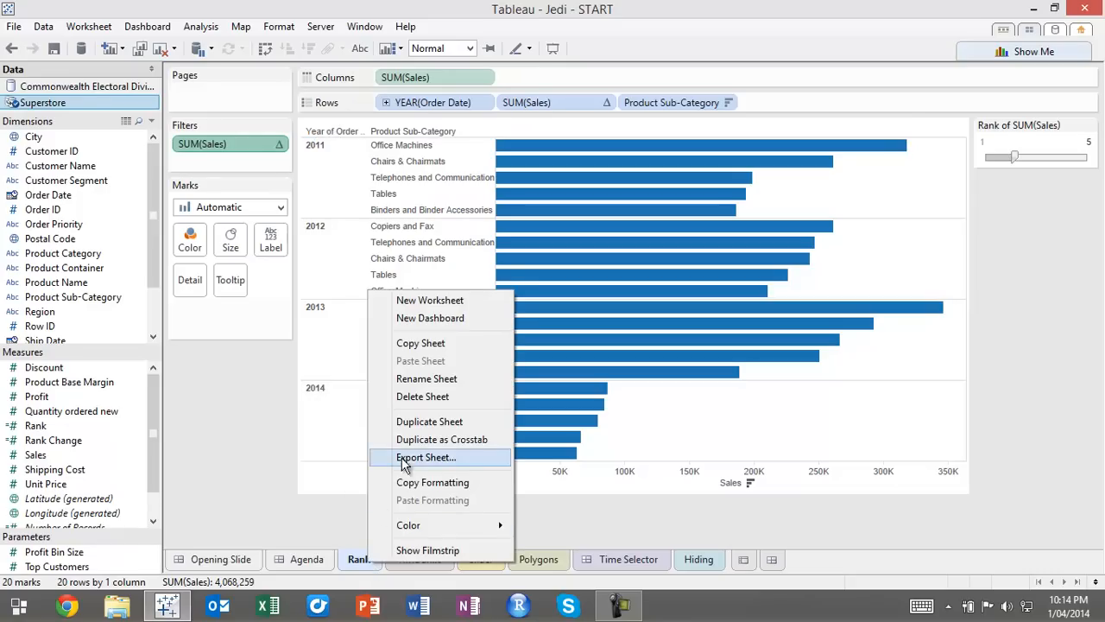
click(409, 422)
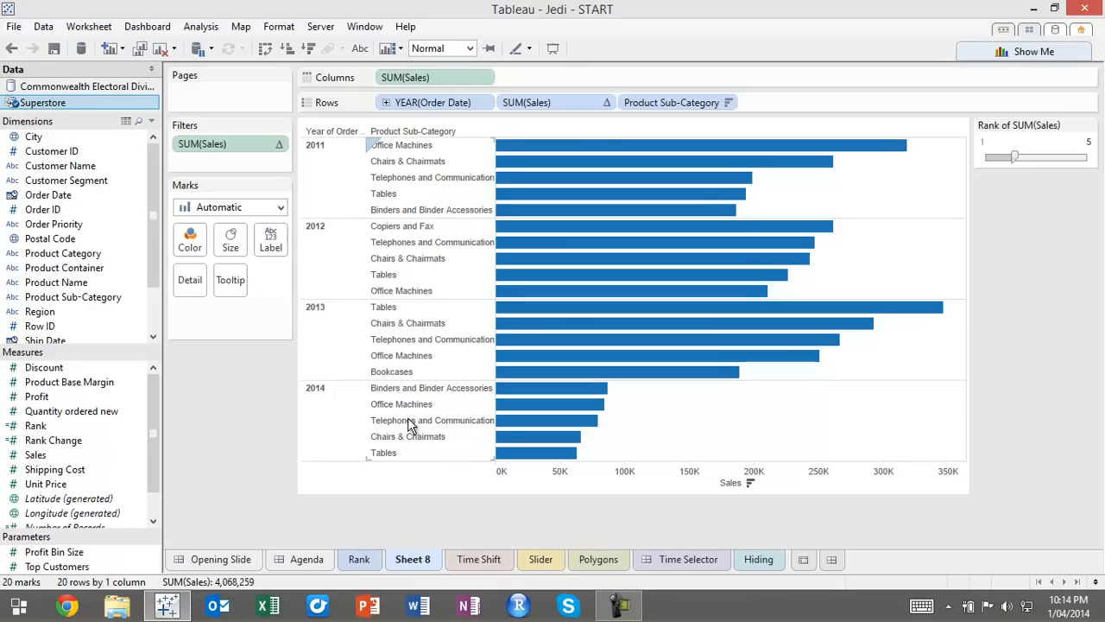
click(198, 49)
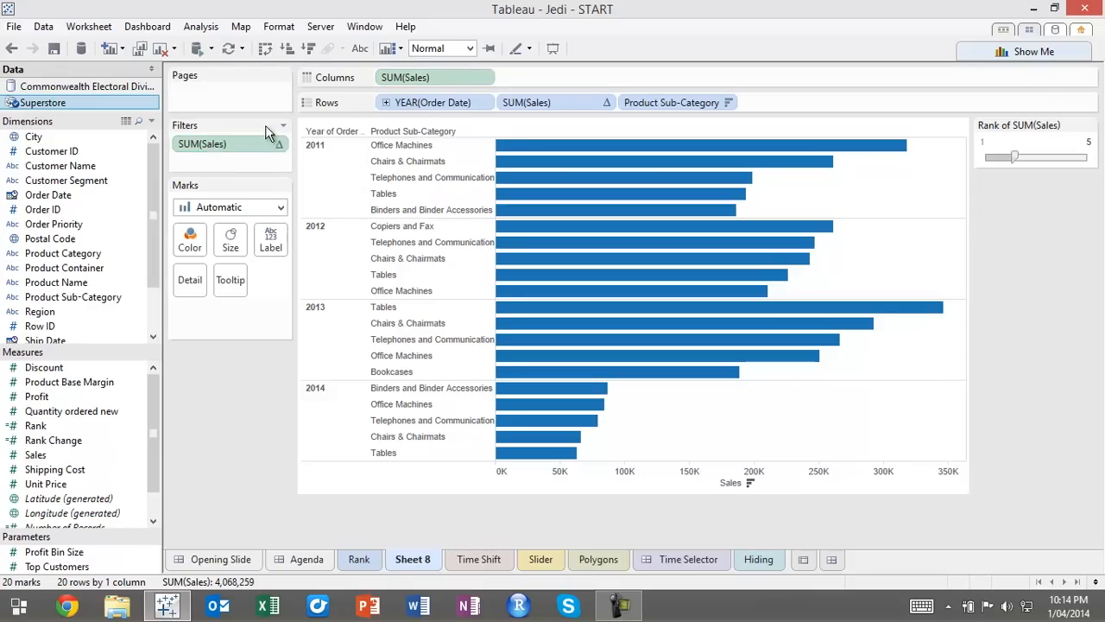
Replace the sales sum in the columns with the Order Date year, and move the continuous sales rank from the filters to the rows
drag(422, 102, 386, 83)
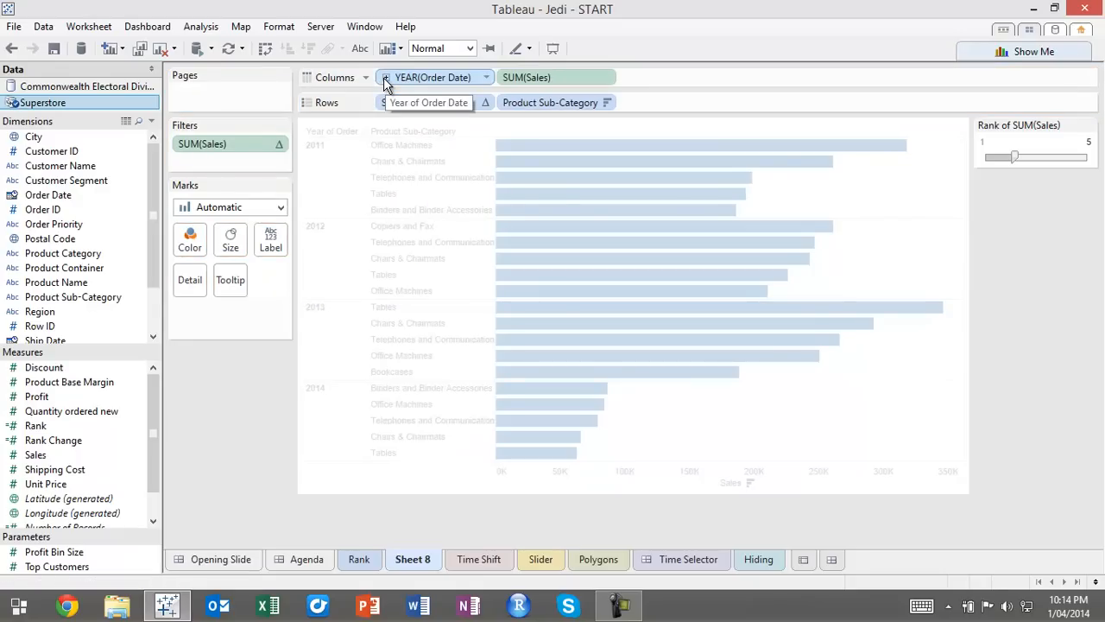
drag(537, 79, 79, 261)
drag(228, 144, 636, 103)
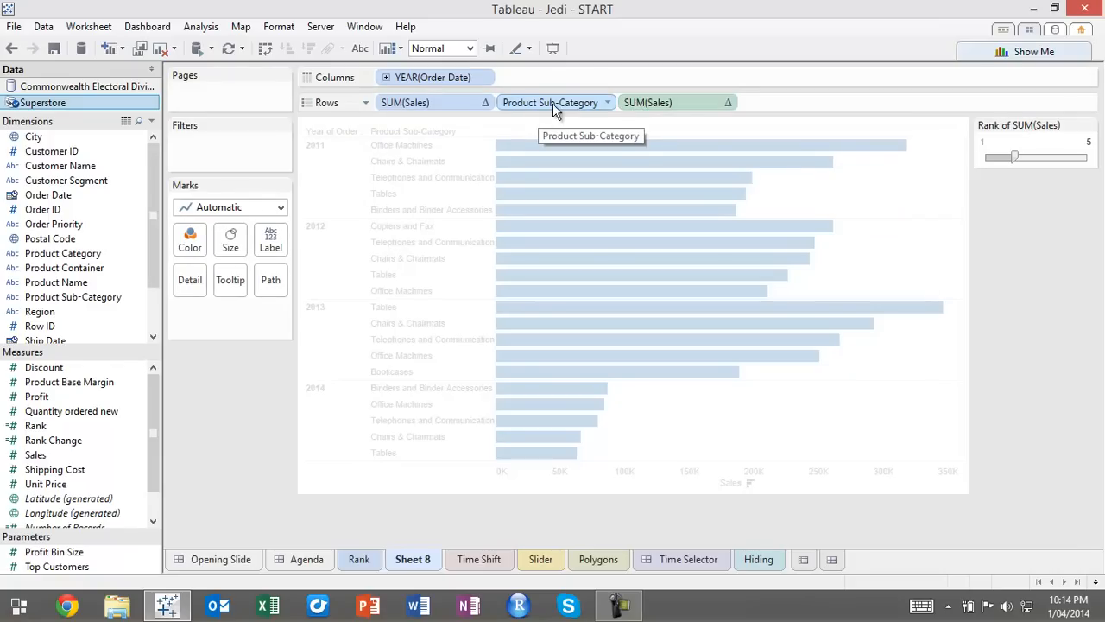
Move Product Sub-Category from the rows to the marks detail, remove the discrete sales rank, and resume automatic updates
drag(557, 102, 194, 286)
drag(432, 96, 111, 185)
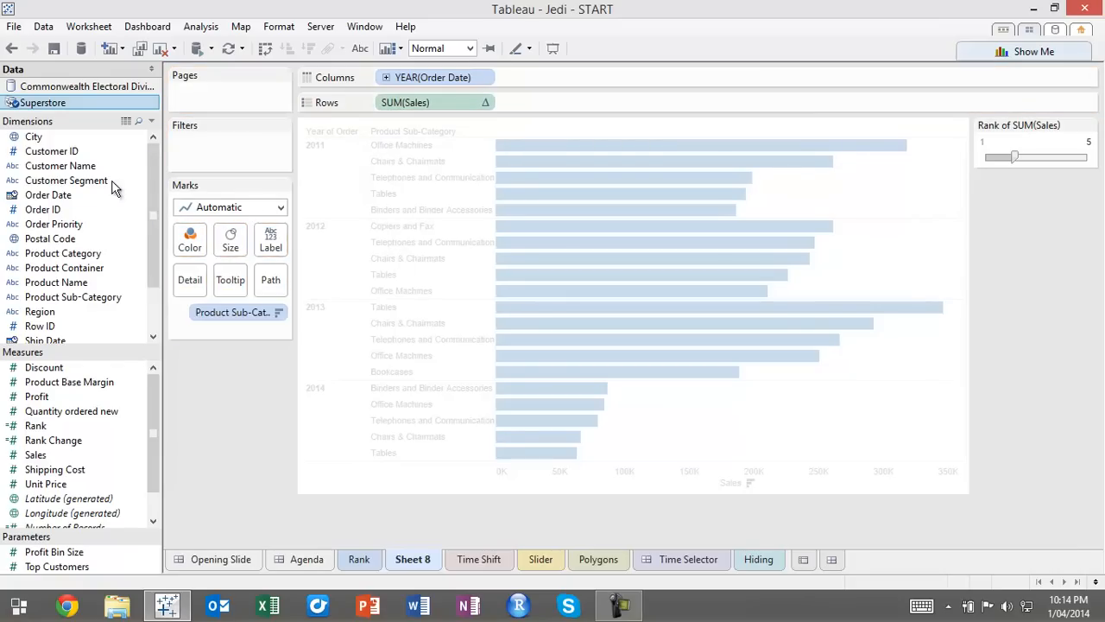
click(195, 50)
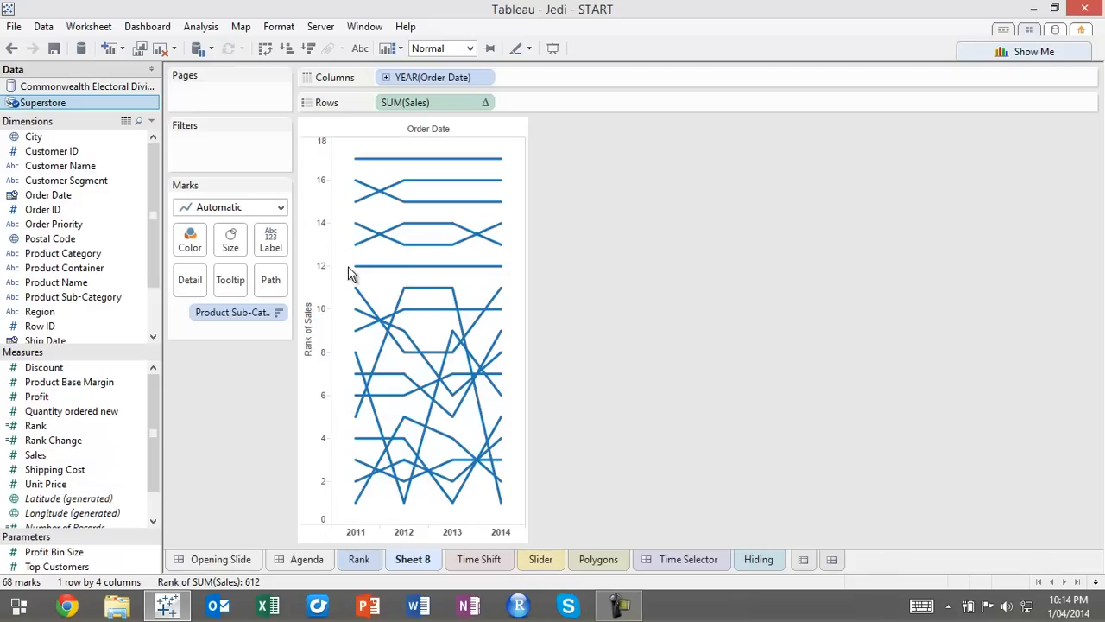
Reverse the scale of the Rank of Sales axis
mouse_move(357, 269)
right_click(317, 368)
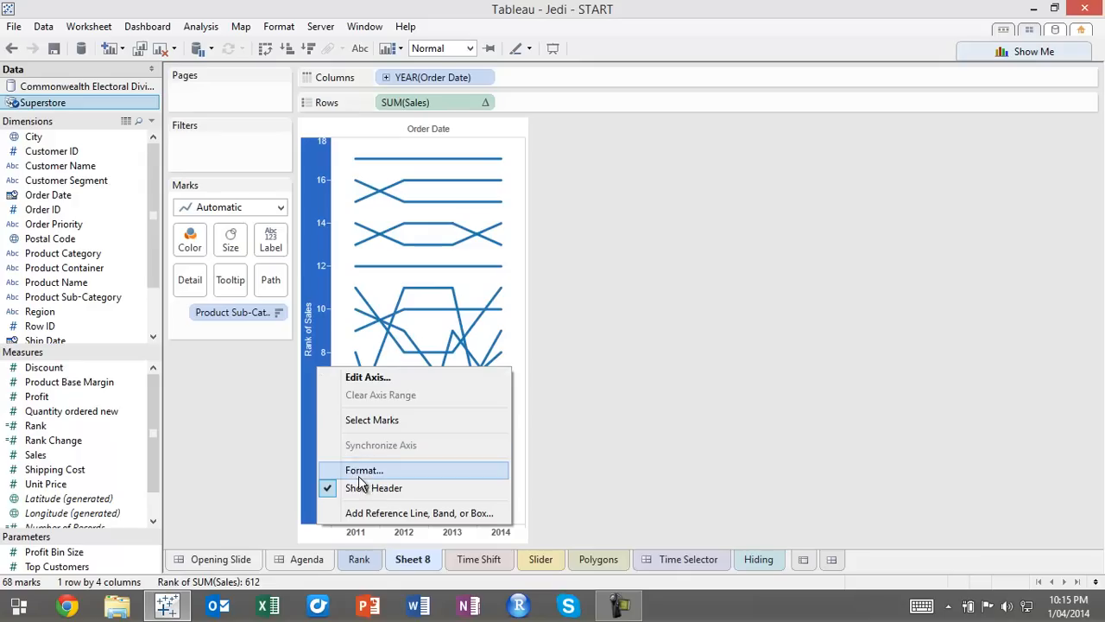
click(374, 381)
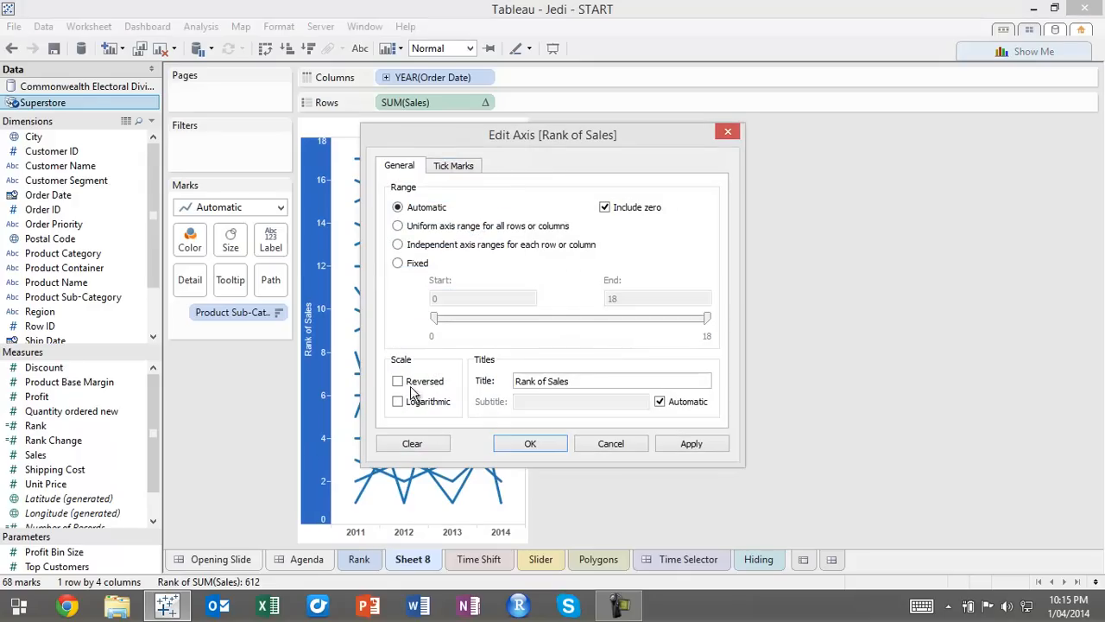
click(398, 381)
click(524, 442)
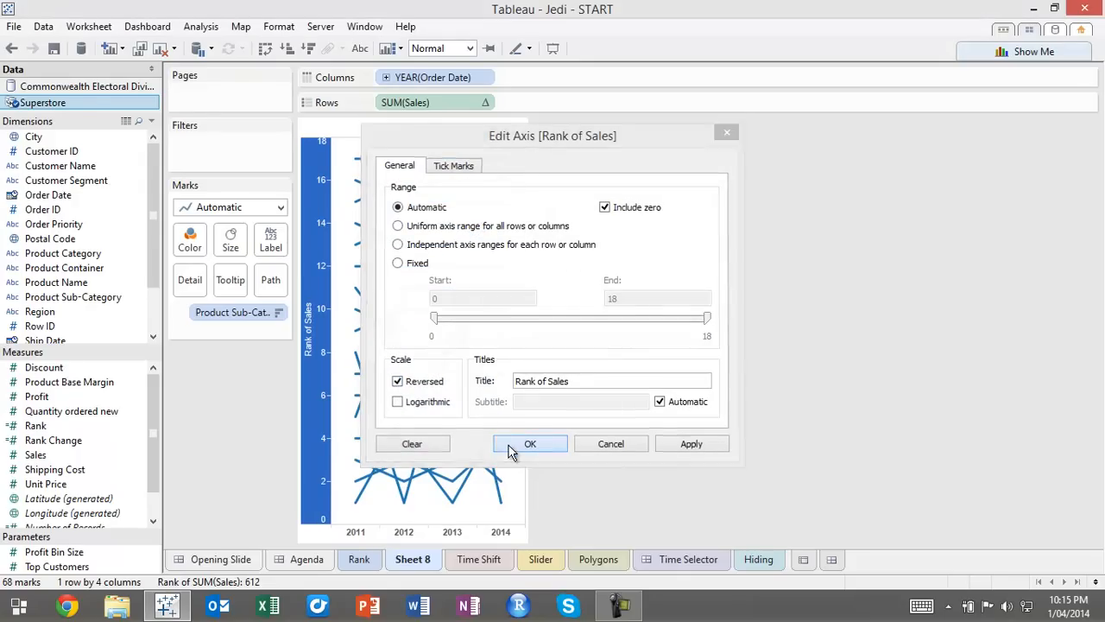
click(625, 191)
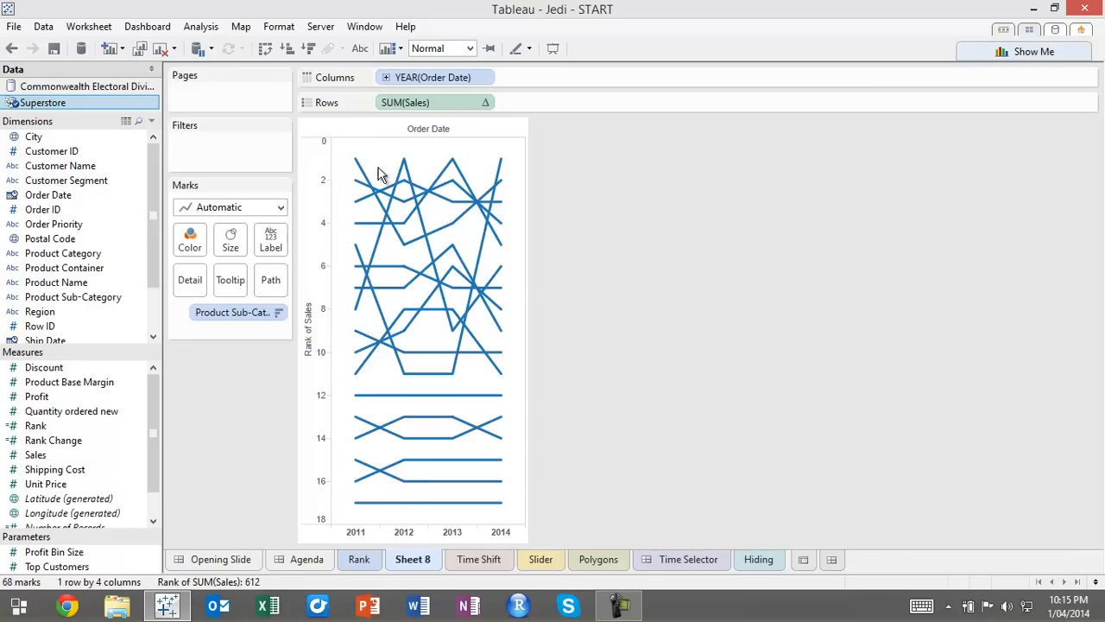
Change the Order Date in the columns from years to continuous quarters
mouse_move(359, 160)
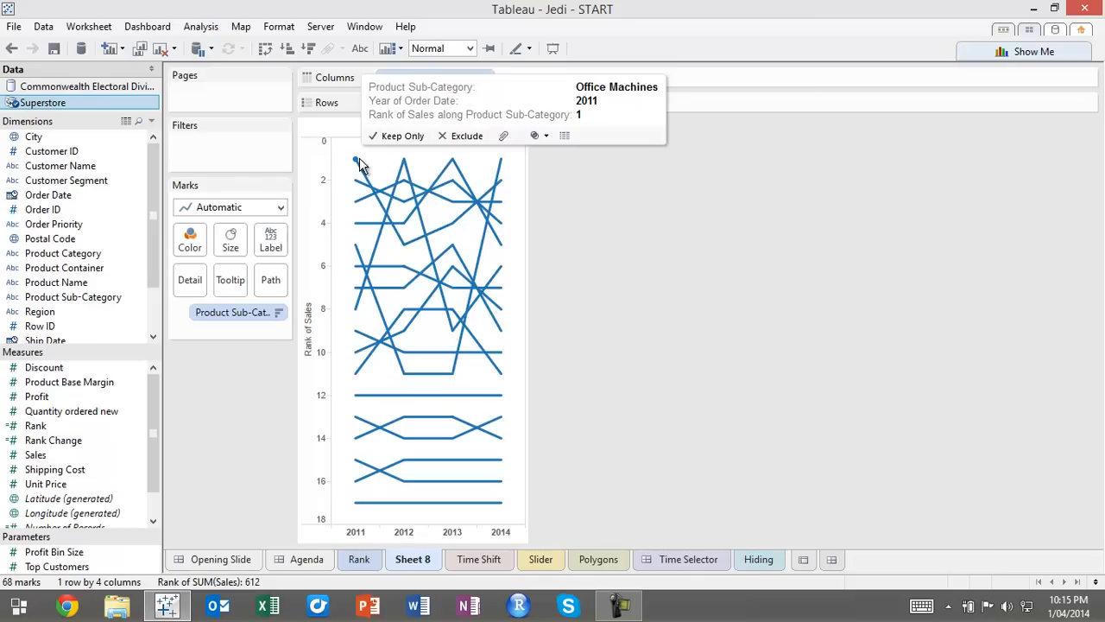
mouse_move(504, 164)
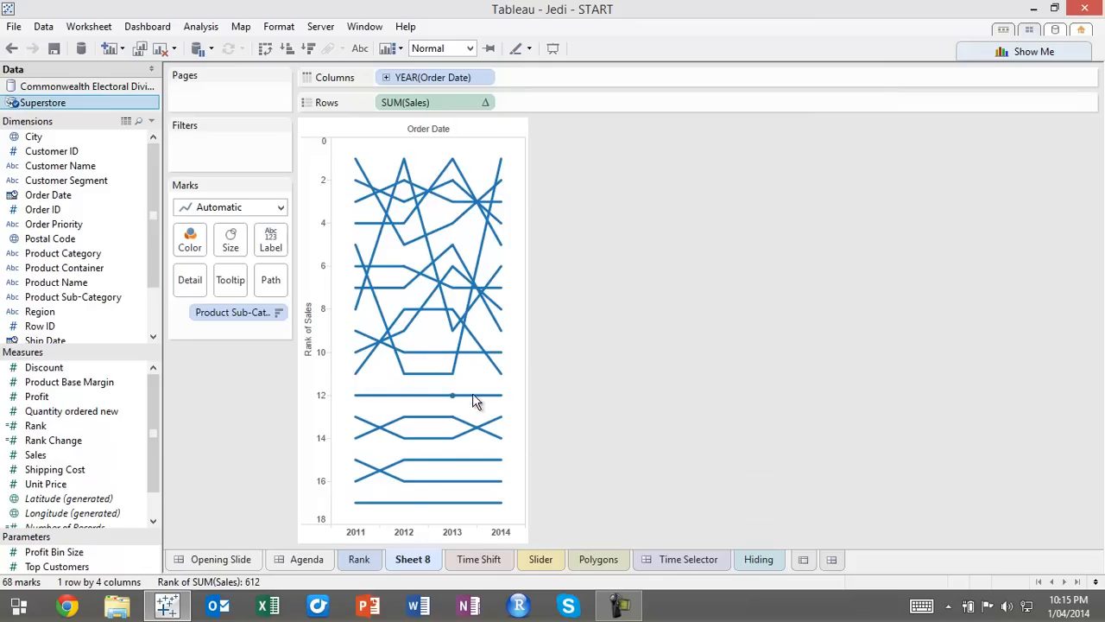
mouse_move(424, 420)
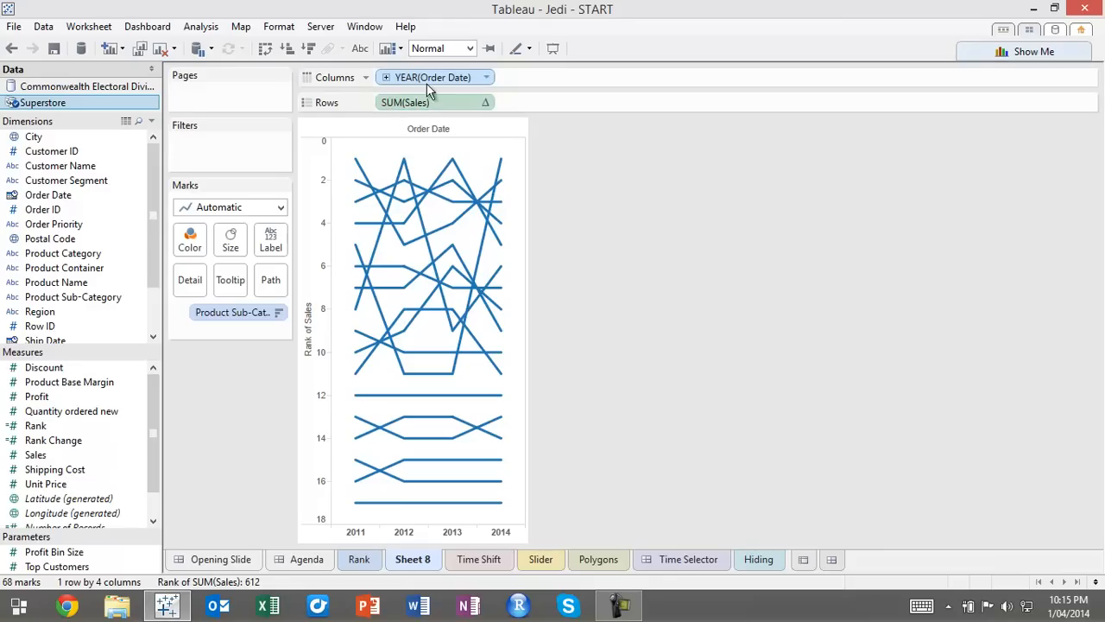
click(487, 78)
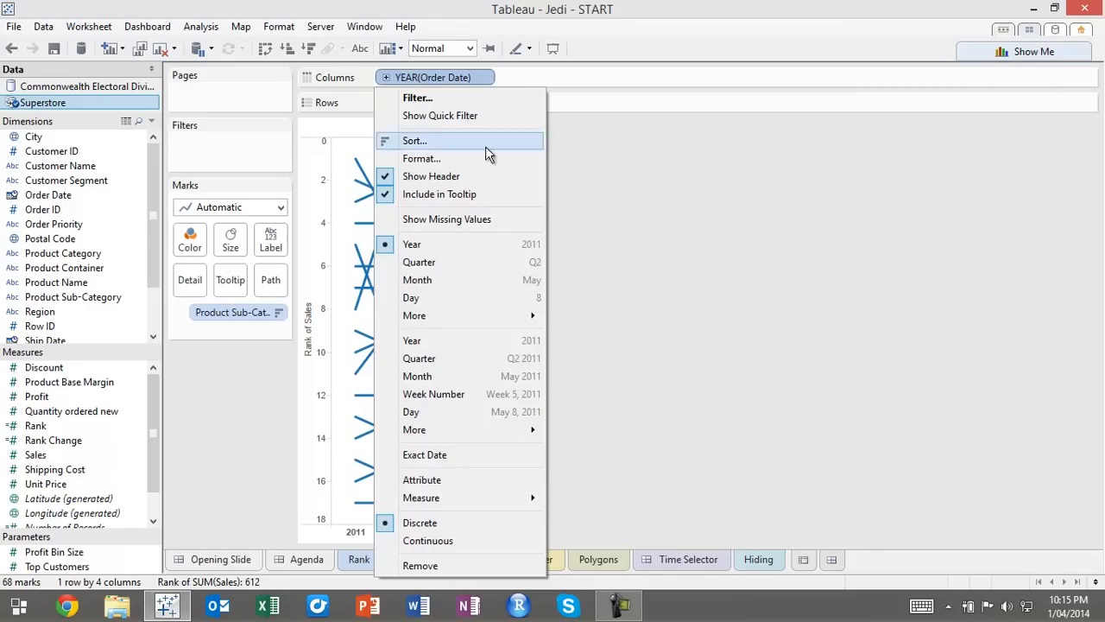
click(518, 359)
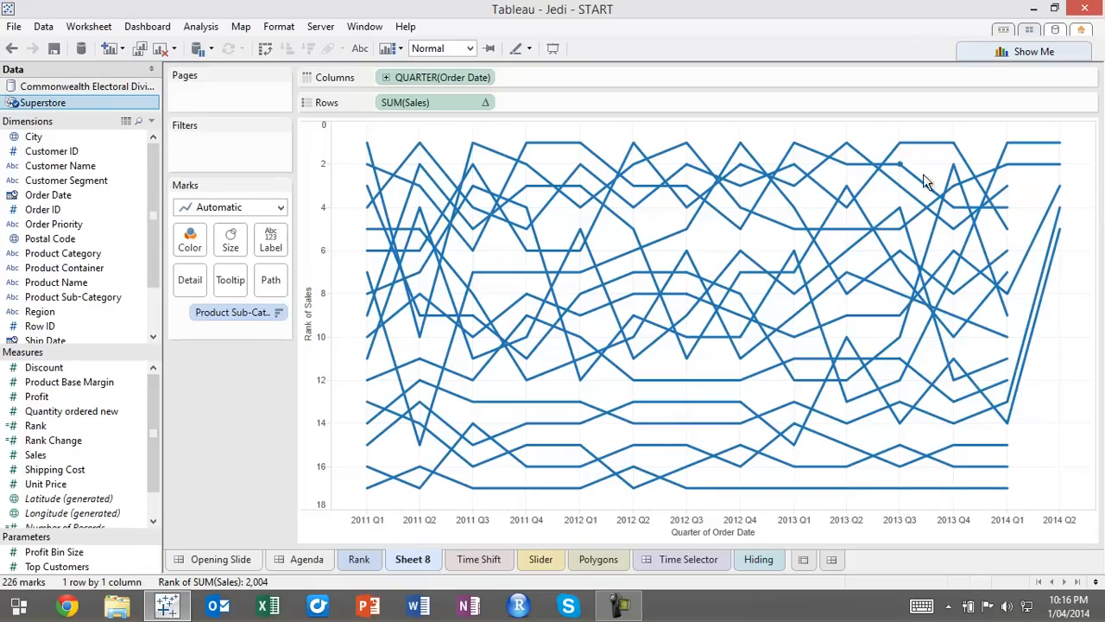
Try Product Sub-Category as the line labels, and assign it to the line color instead
click(235, 316)
drag(222, 317, 271, 242)
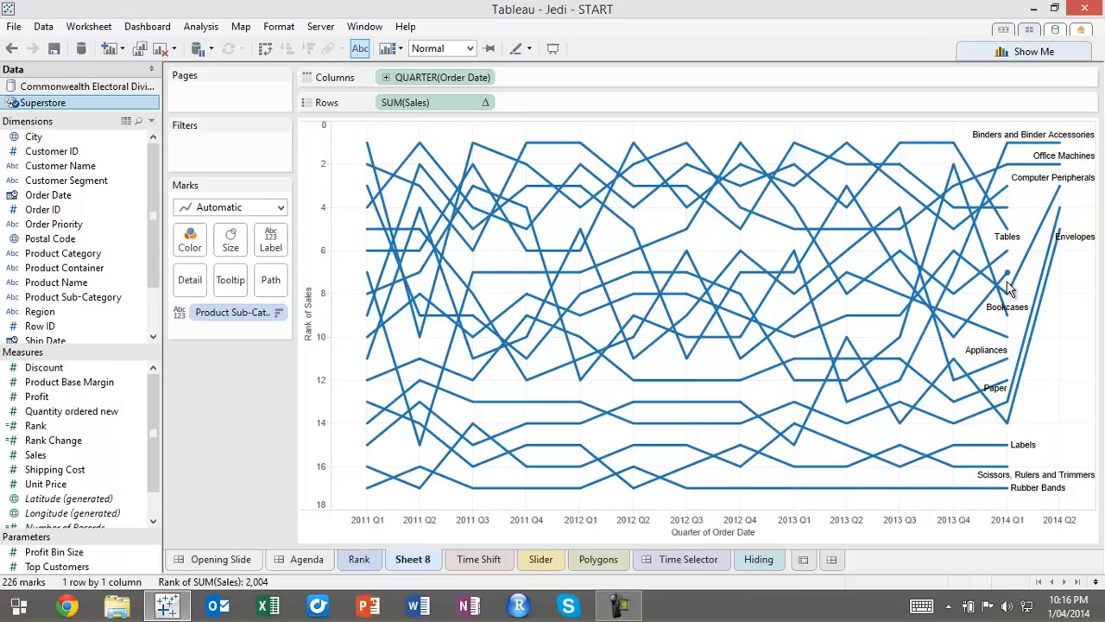
mouse_move(743, 253)
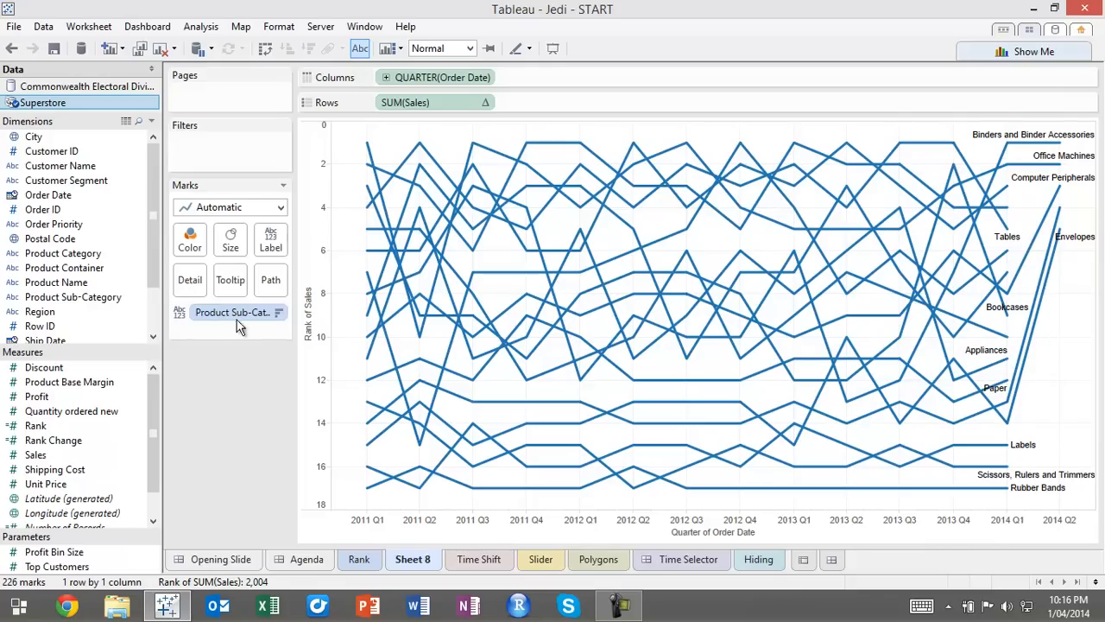
drag(232, 316, 191, 249)
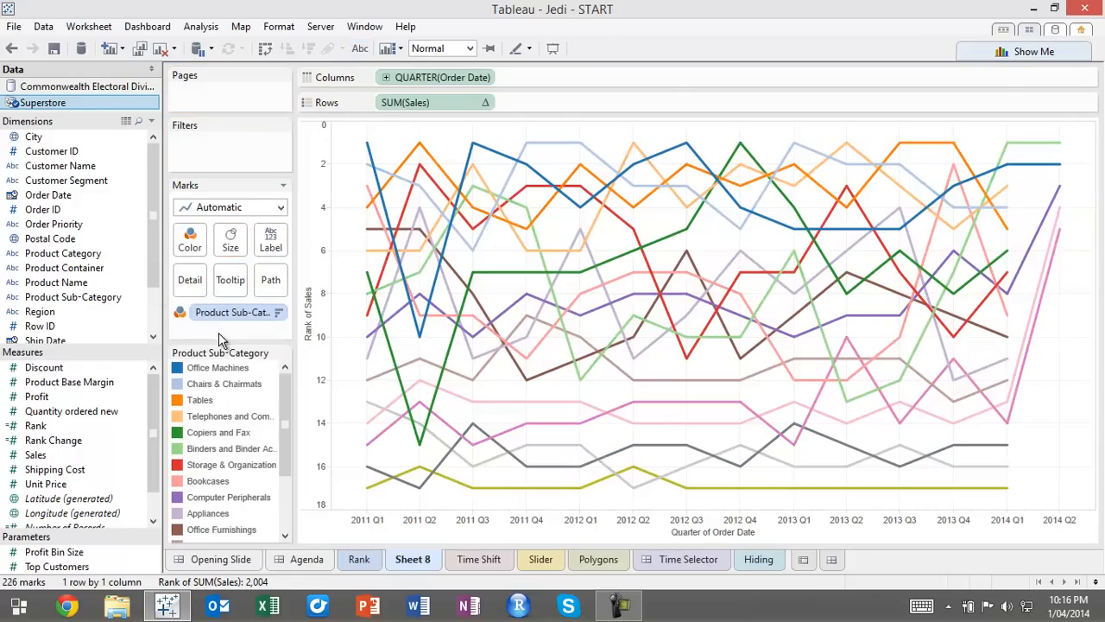
Highlight single sub-categories through the color legend, such as Copiers and Fax and Binders and Binder Accessories, and clear the highlight
click(216, 433)
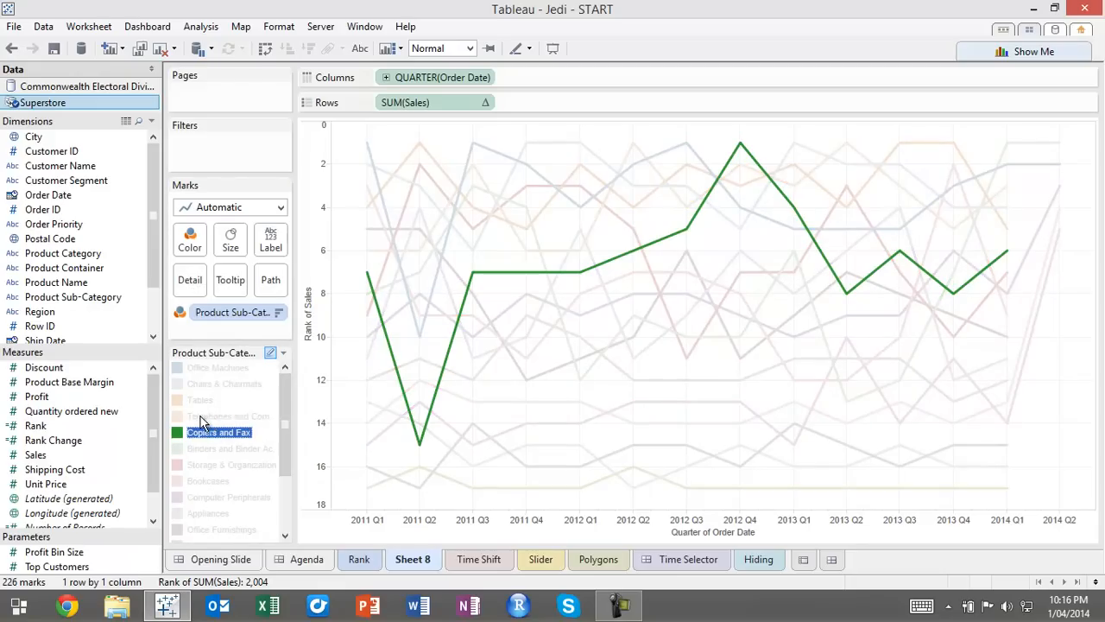
click(199, 415)
click(213, 449)
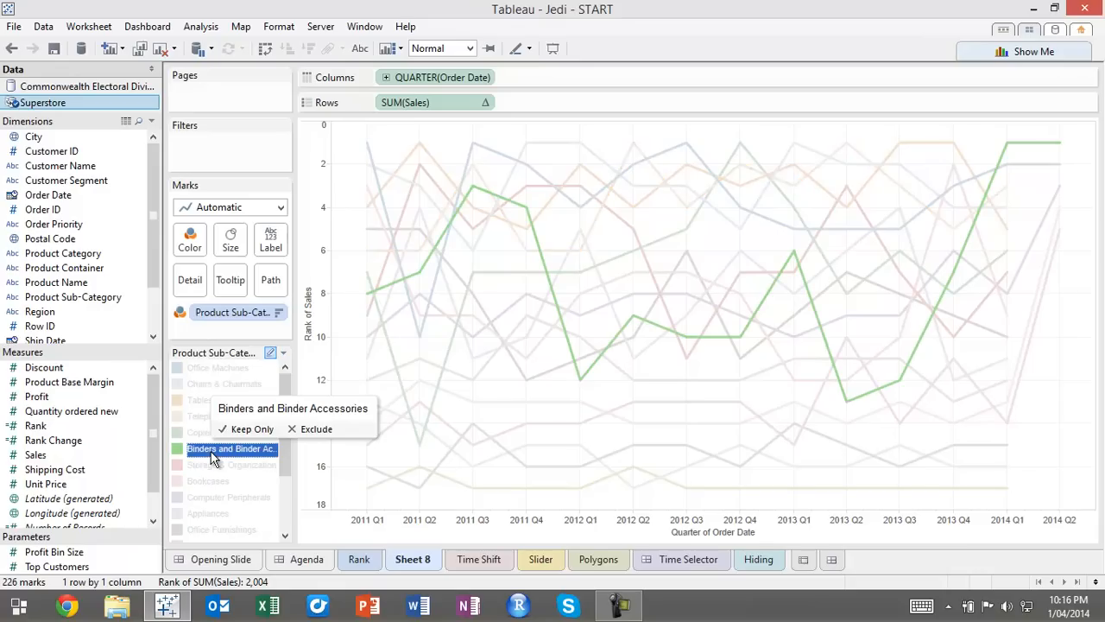
click(198, 433)
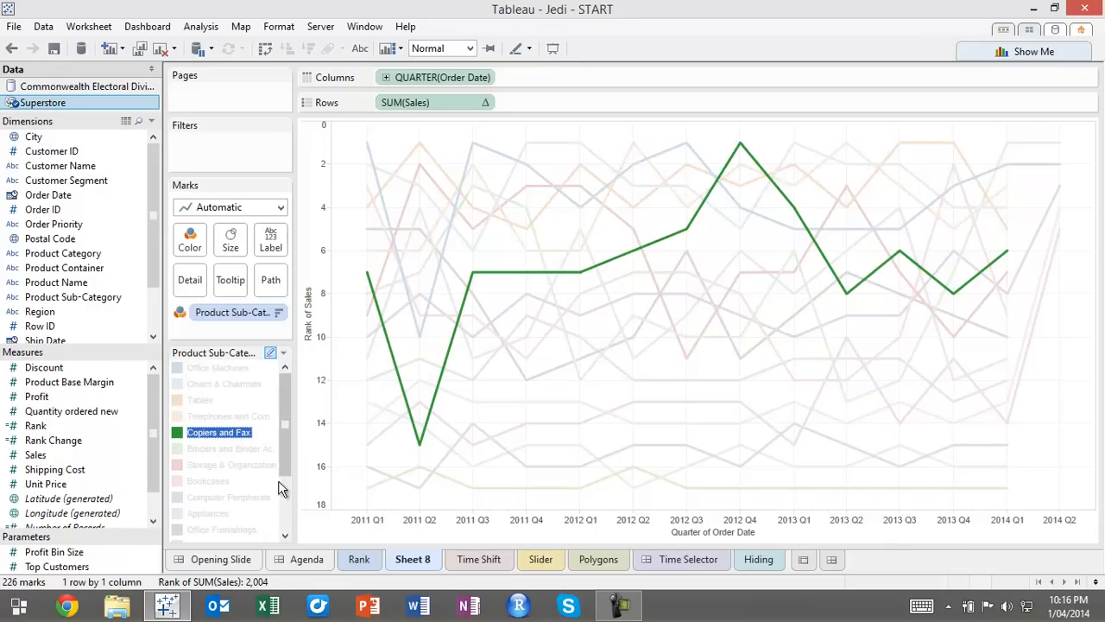
drag(286, 456, 276, 418)
click(240, 430)
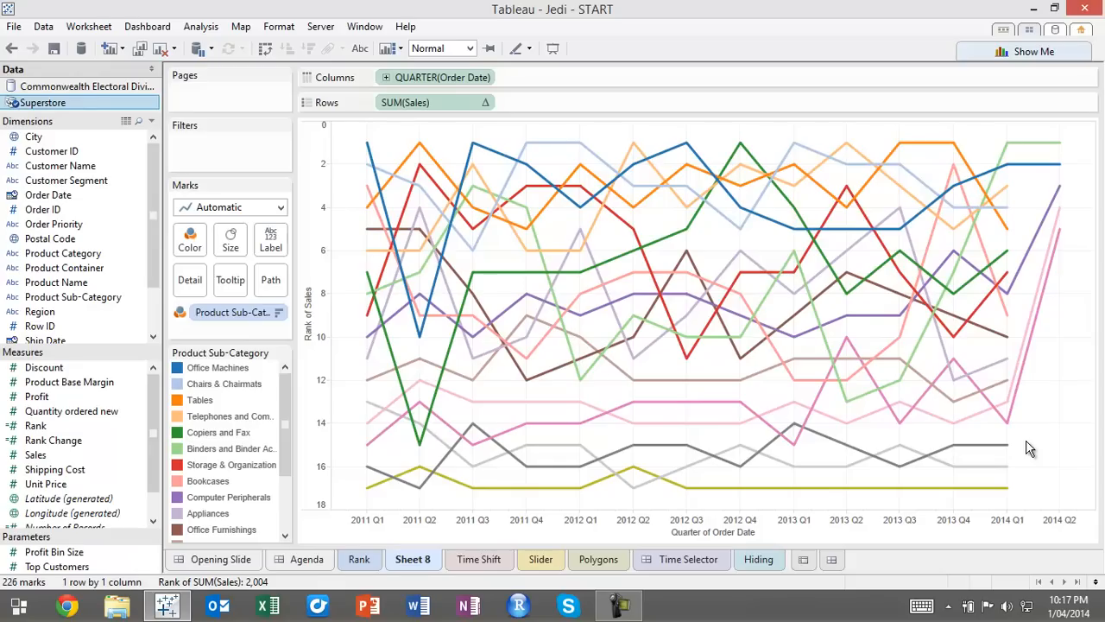
click(229, 436)
click(229, 432)
Add a highlight action to Sheet 8 that runs on Select for the Product Sub-Category field only, and test it on one line
mouse_move(527, 305)
click(89, 26)
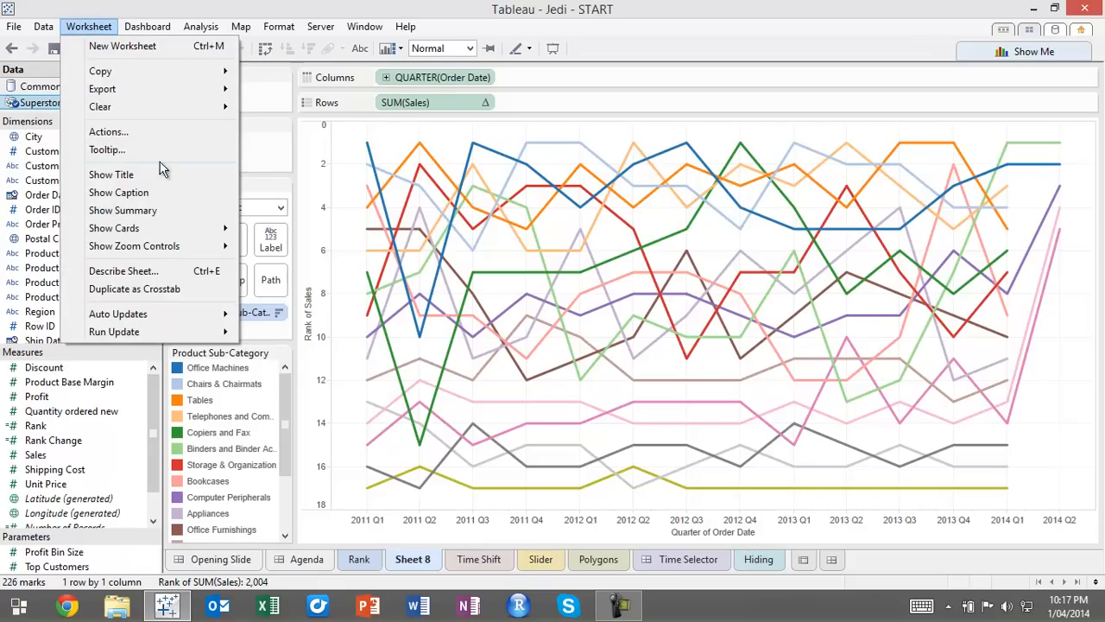
click(153, 131)
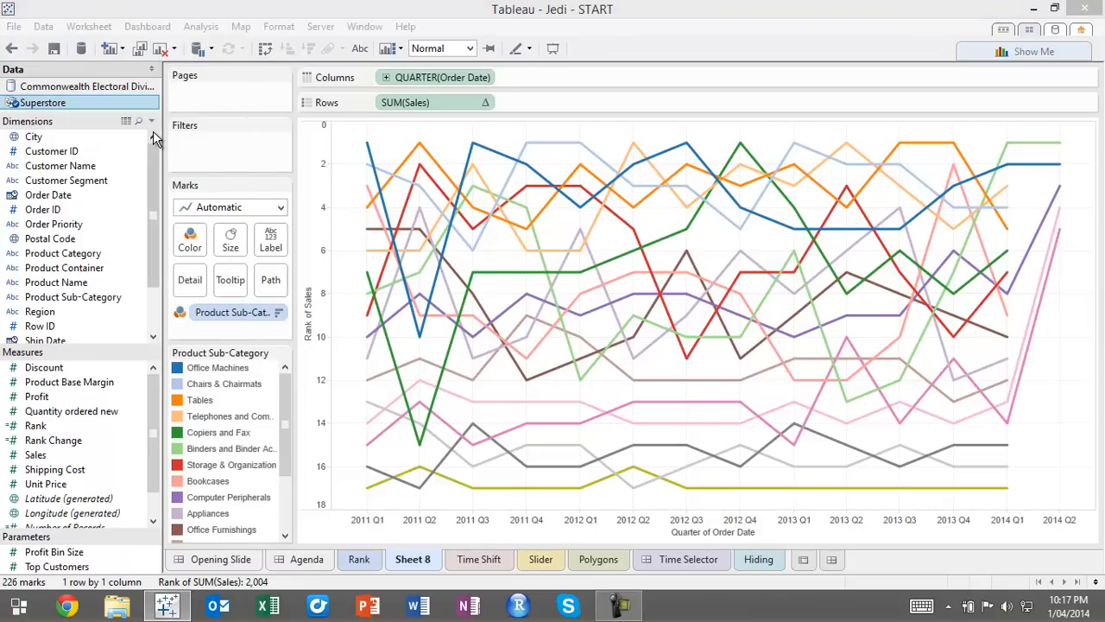
click(401, 377)
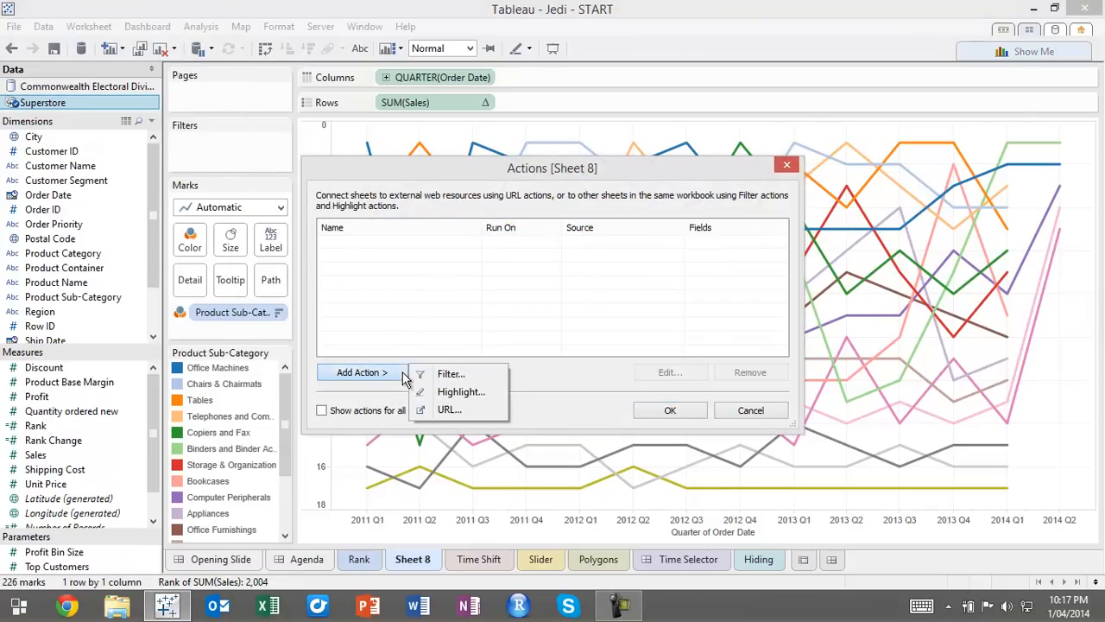
click(455, 392)
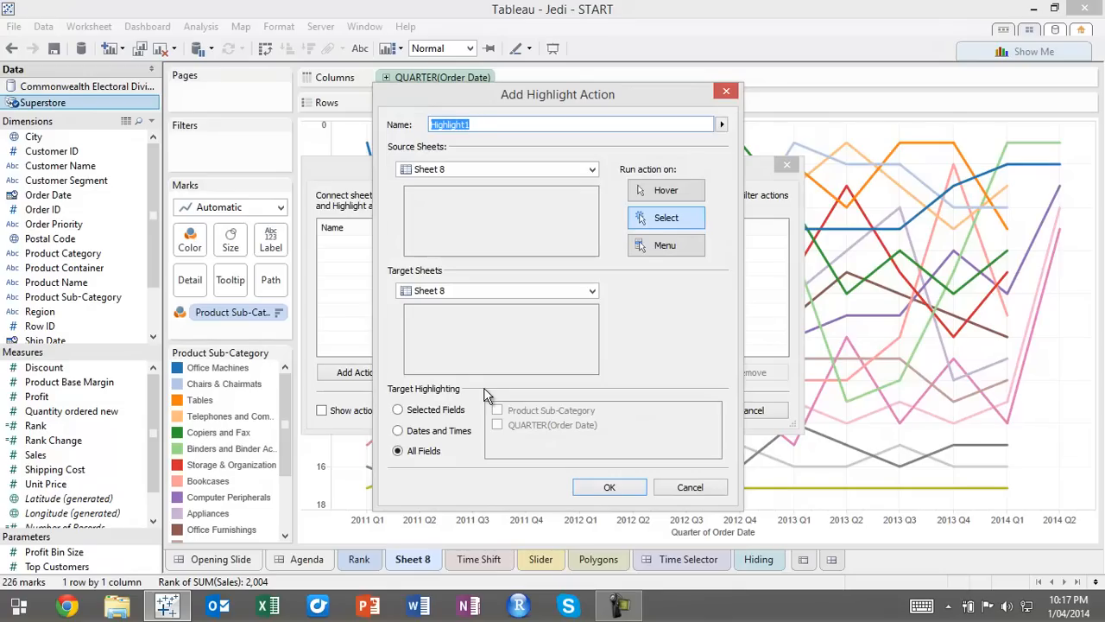
click(431, 411)
click(497, 411)
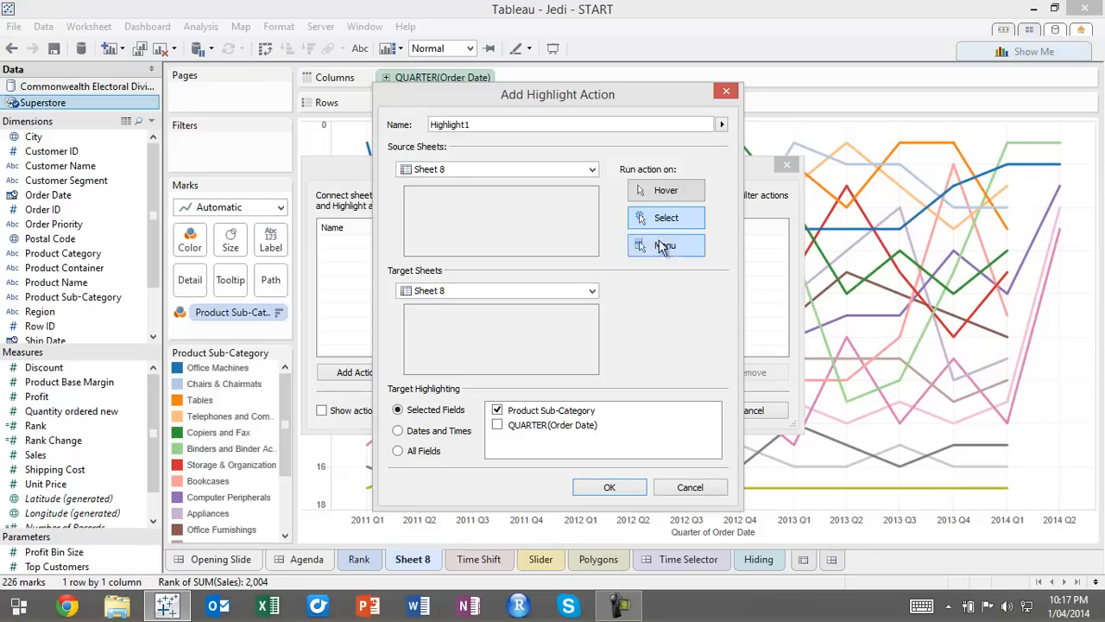
click(627, 488)
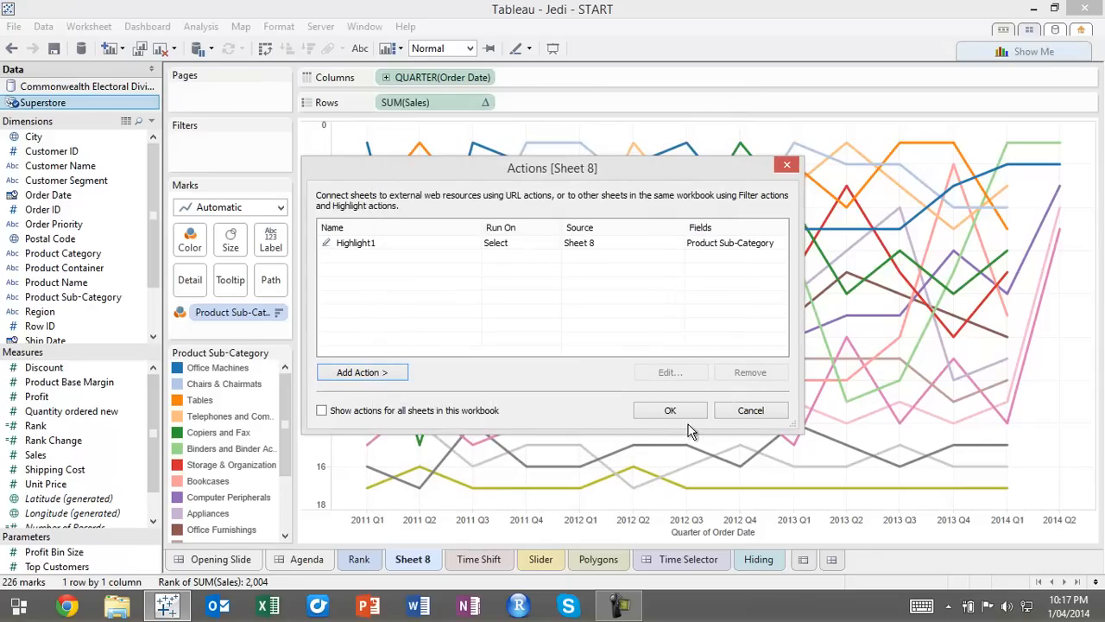
click(670, 413)
click(688, 446)
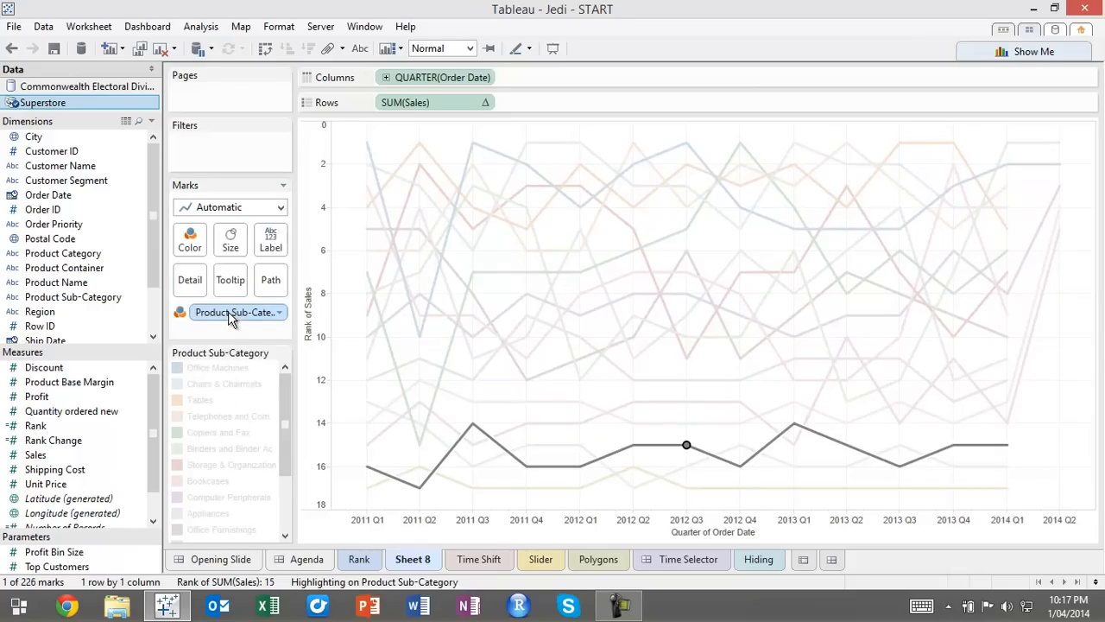
Reassign Product Sub-Category from the line color to the labels, and label only highlighted marks
drag(247, 315, 272, 246)
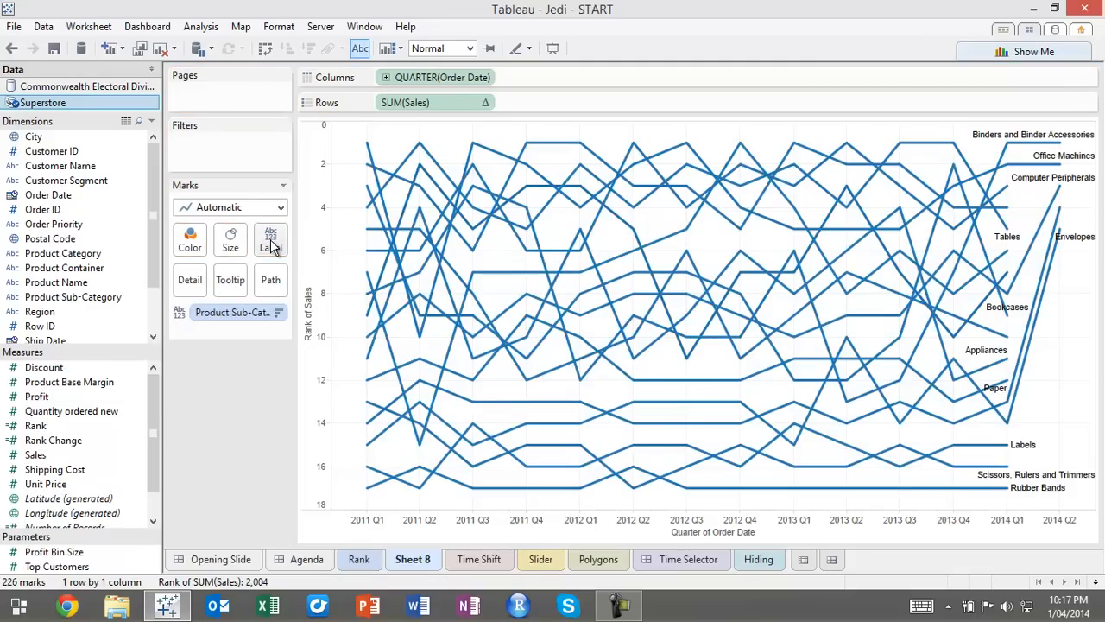
click(273, 246)
click(380, 429)
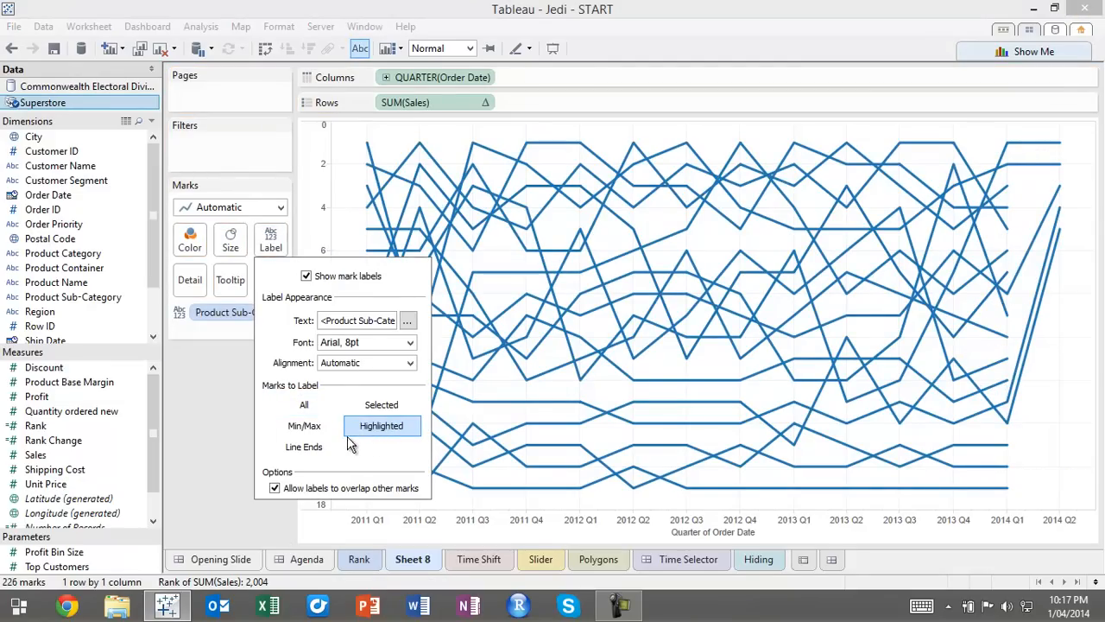
click(228, 432)
Check the labels by selecting the Pens & Art Supplies and the Binders and Binder Accessories lines, and clear the selection
click(561, 402)
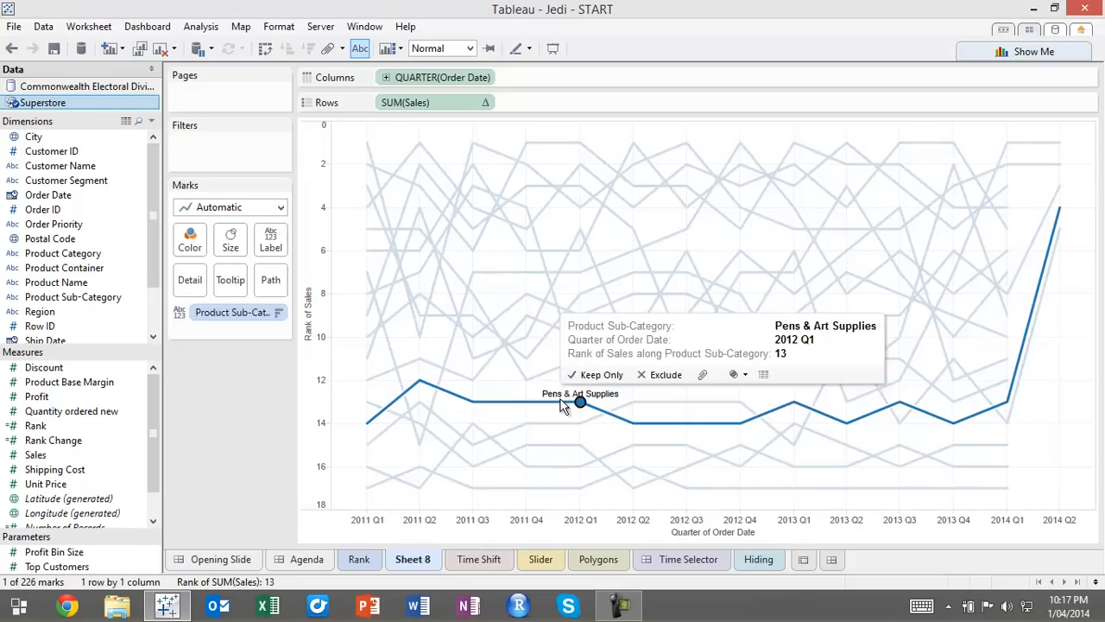
click(794, 402)
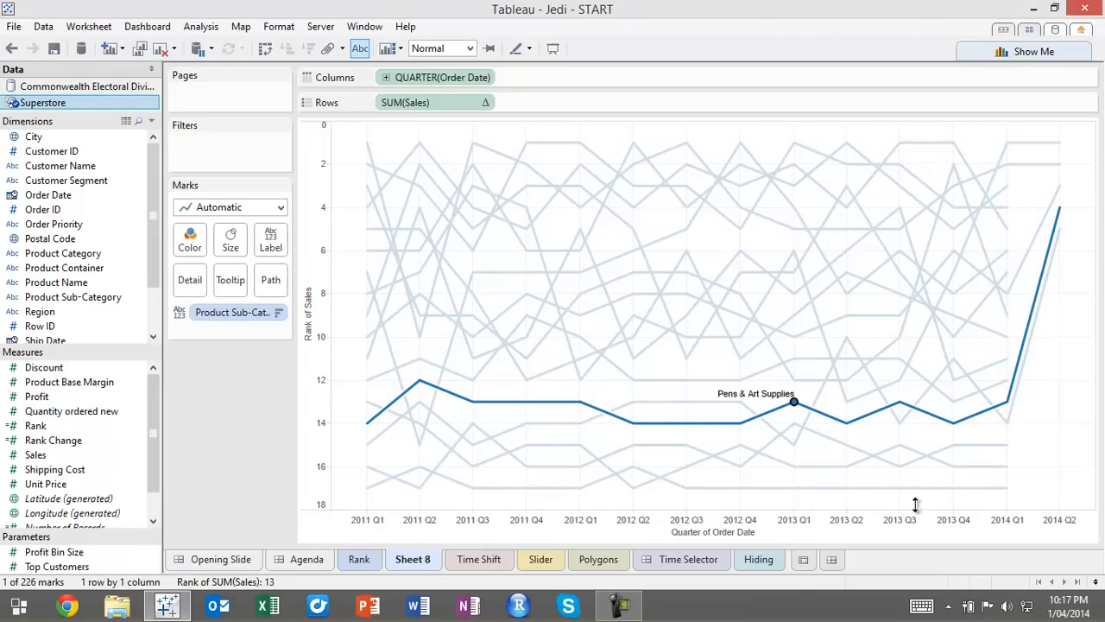
click(793, 251)
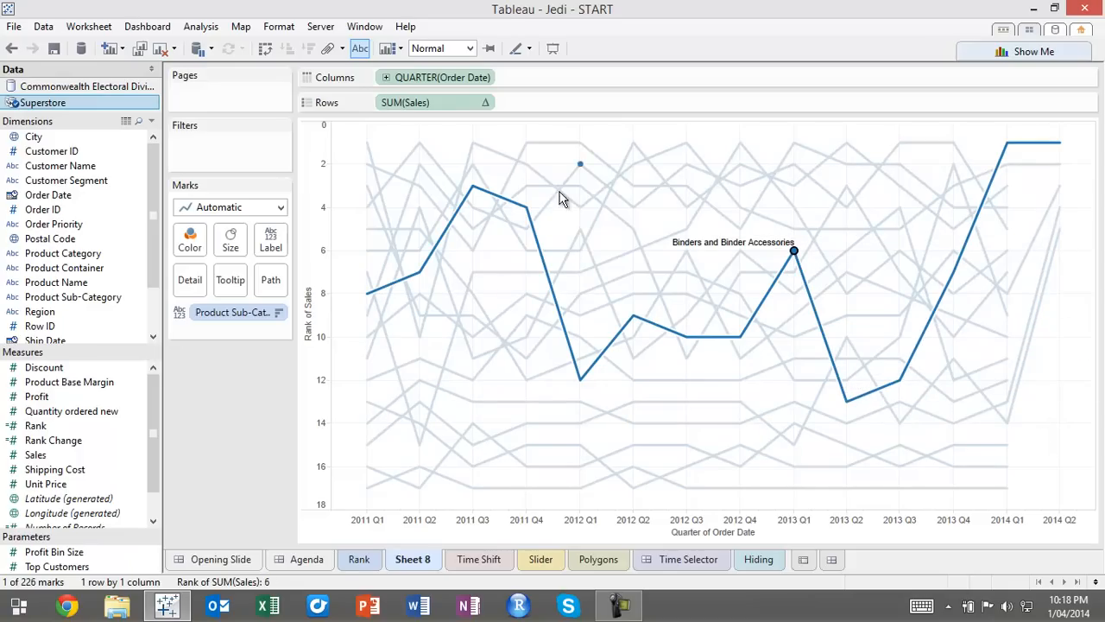
click(634, 274)
click(636, 279)
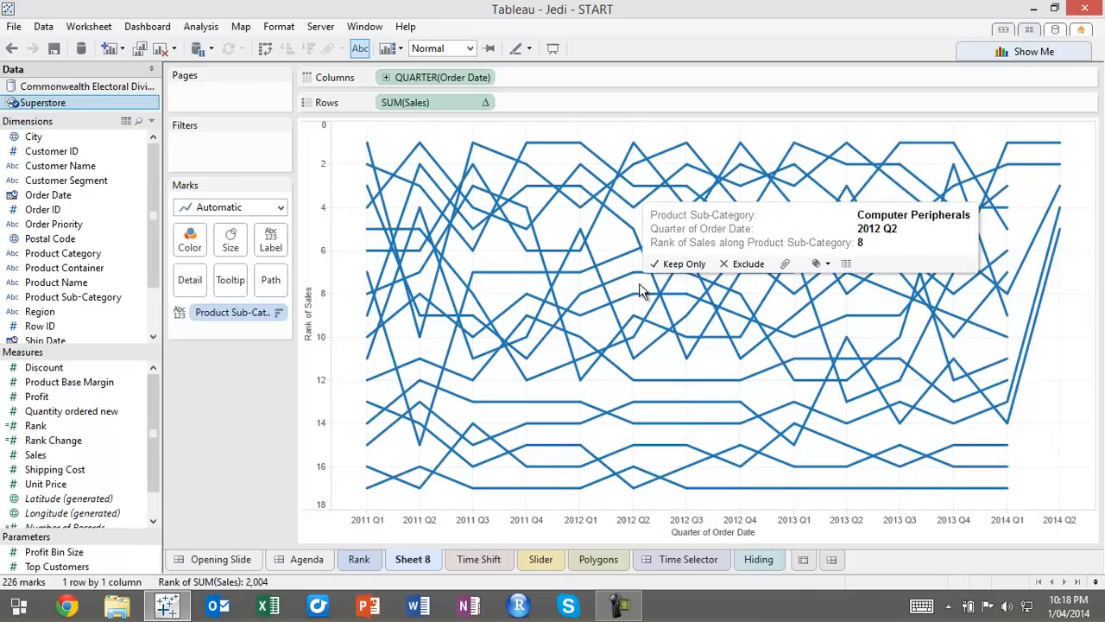
click(89, 27)
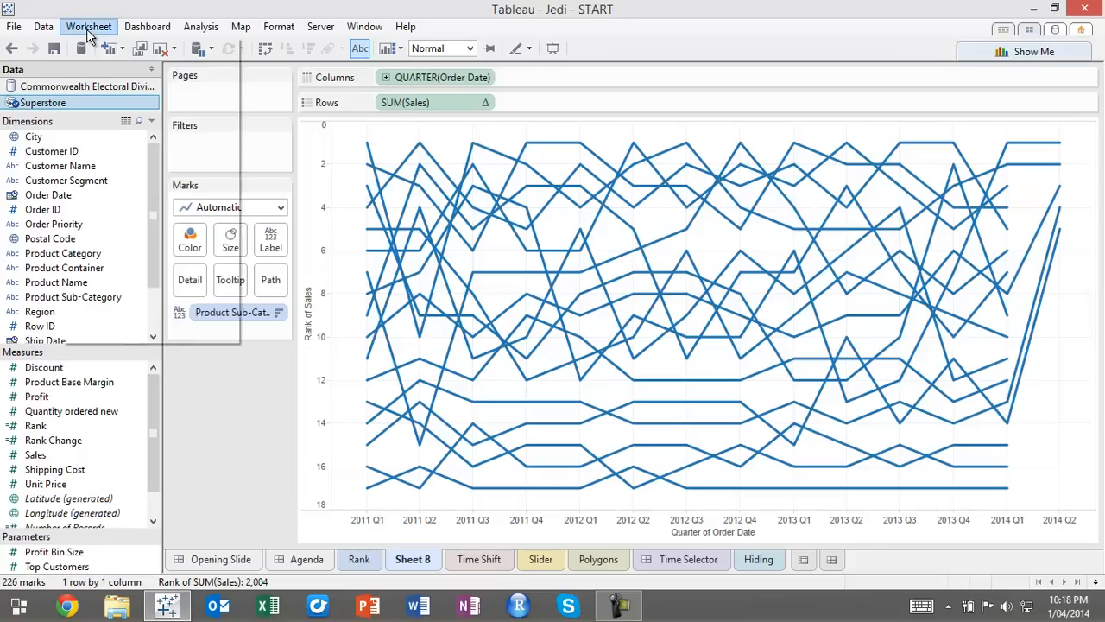
mouse_move(147, 27)
mouse_move(89, 26)
click(121, 131)
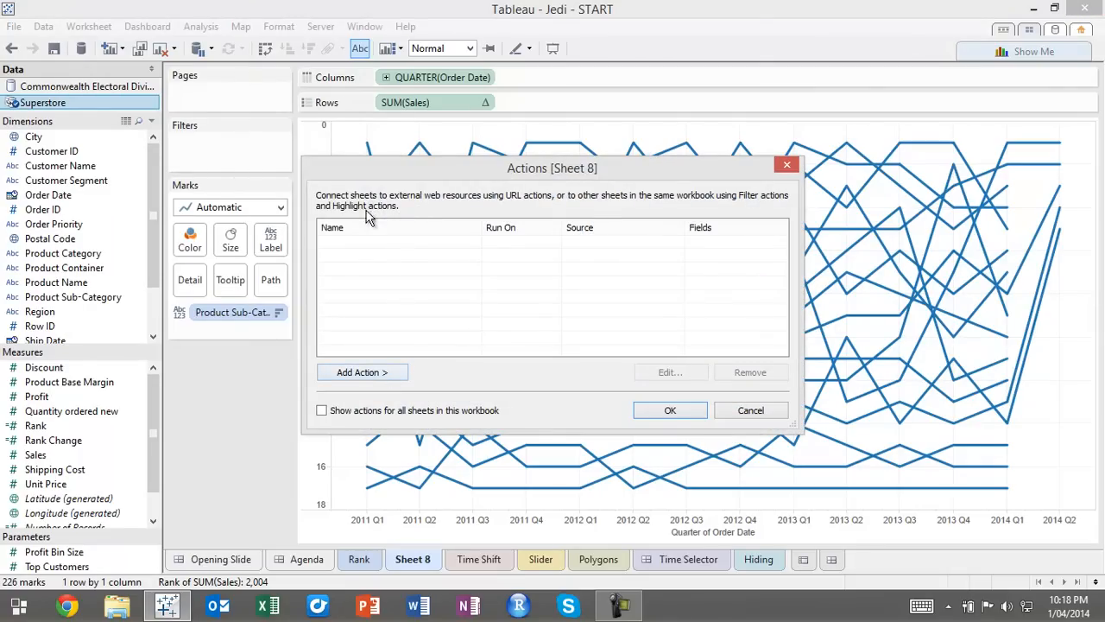
click(372, 377)
click(449, 390)
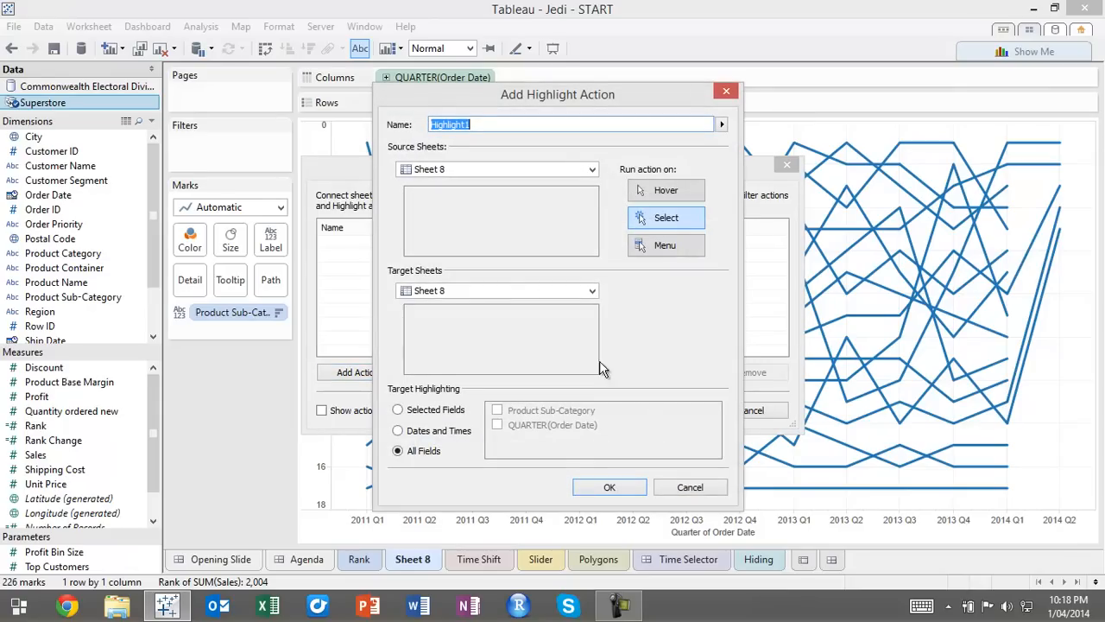
click(649, 190)
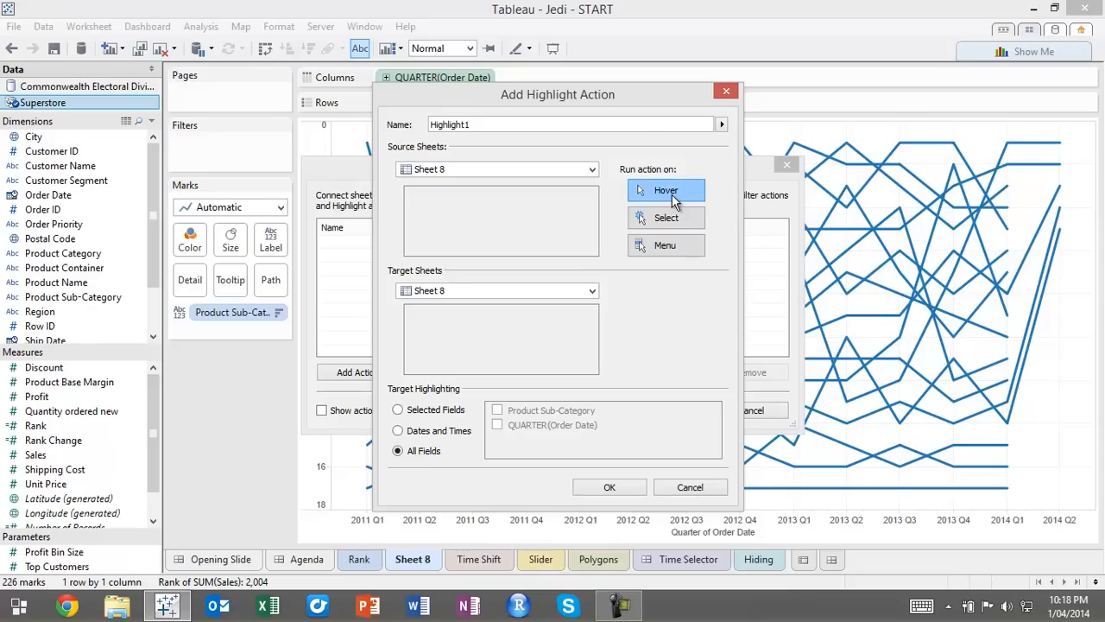
click(726, 91)
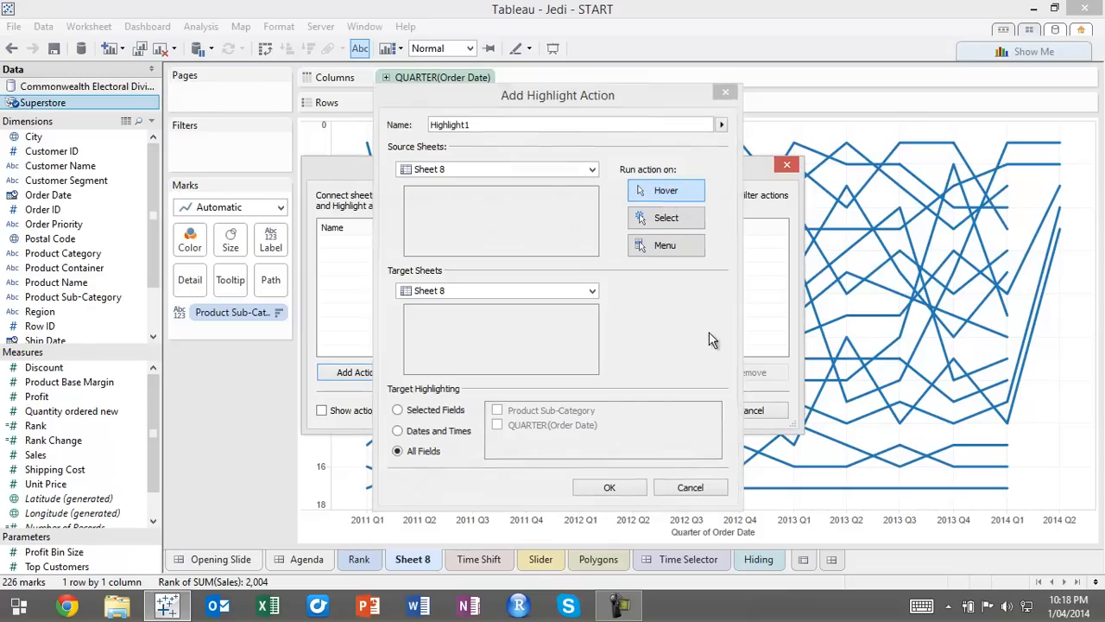
click(744, 413)
Add a highlight action to Sheet 8 that runs on Hover and targets only the Product Sub-Category field
click(89, 26)
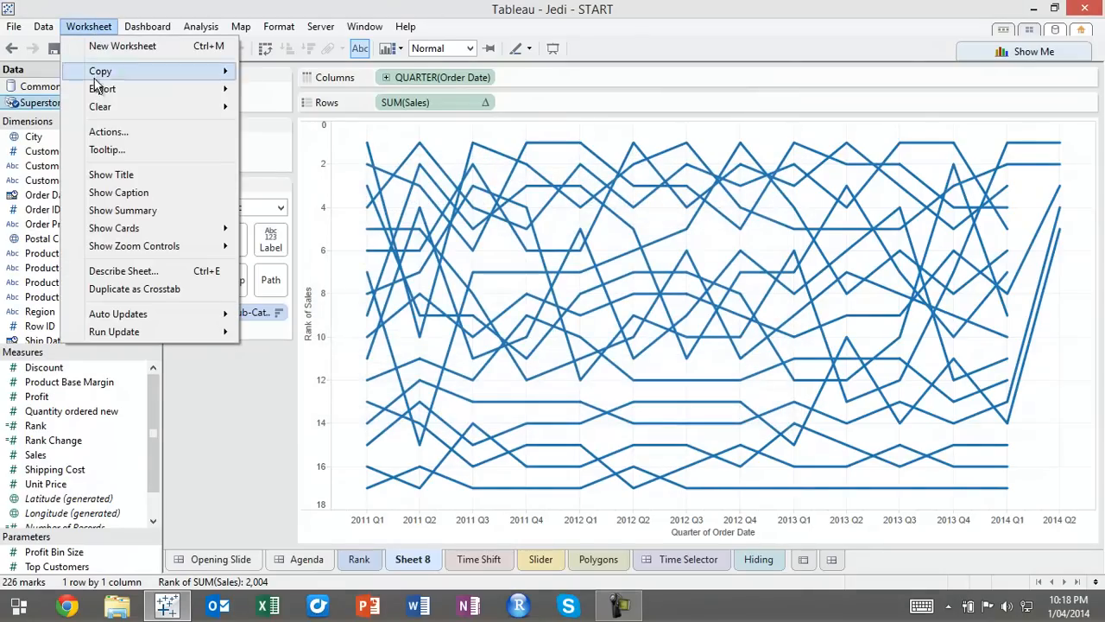
click(108, 134)
click(395, 372)
click(452, 394)
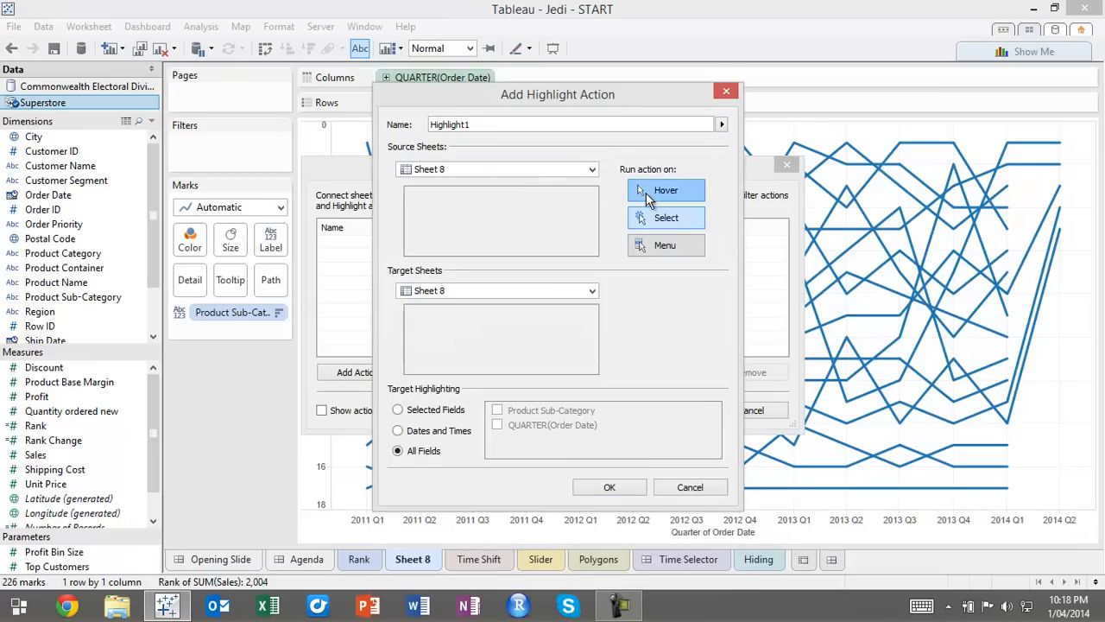
click(433, 412)
click(499, 411)
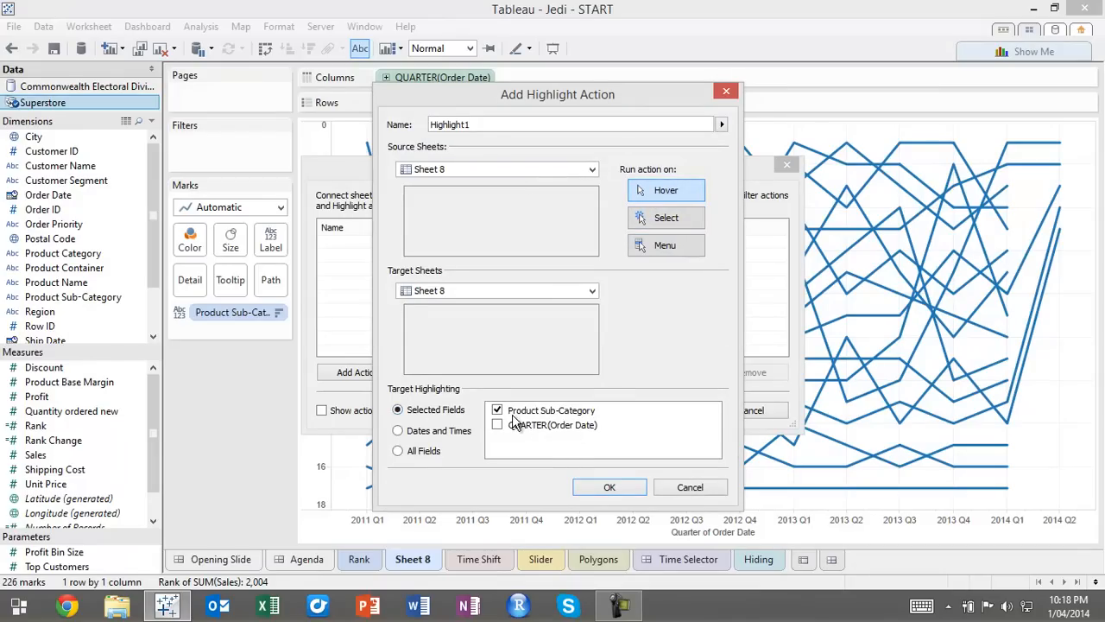
click(609, 487)
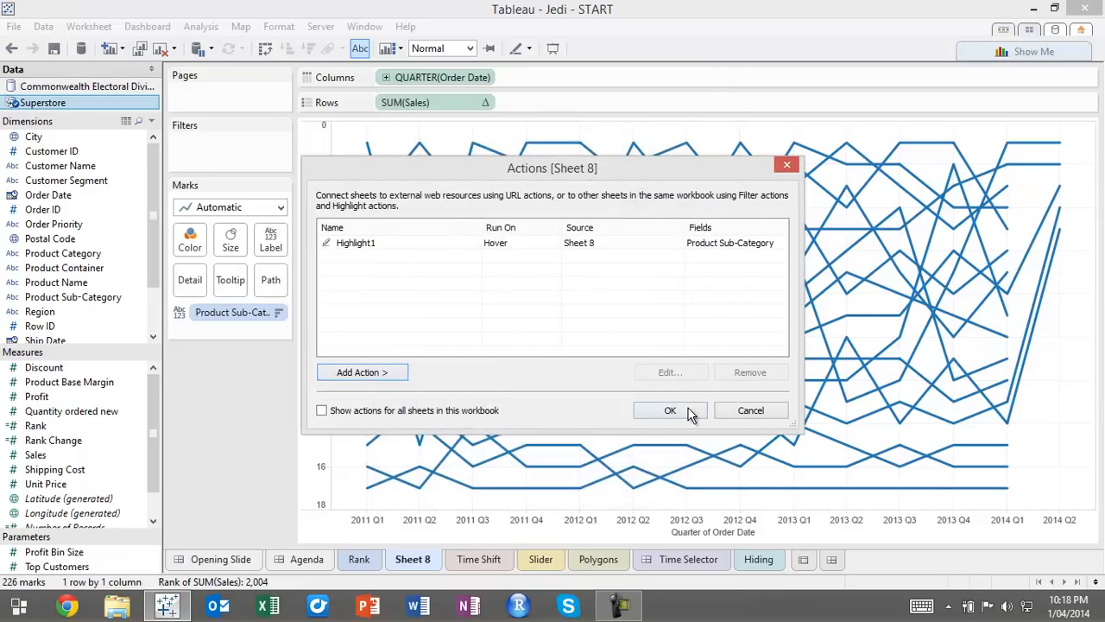
click(732, 410)
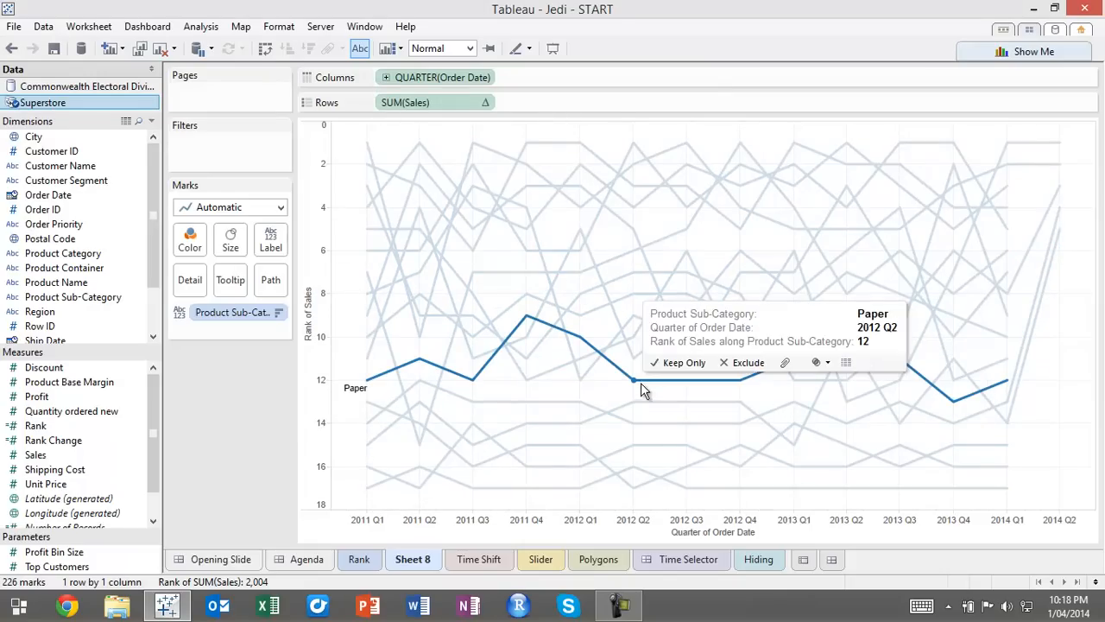
Delete all text from the worksheet's tooltip and exclude its command buttons
click(103, 27)
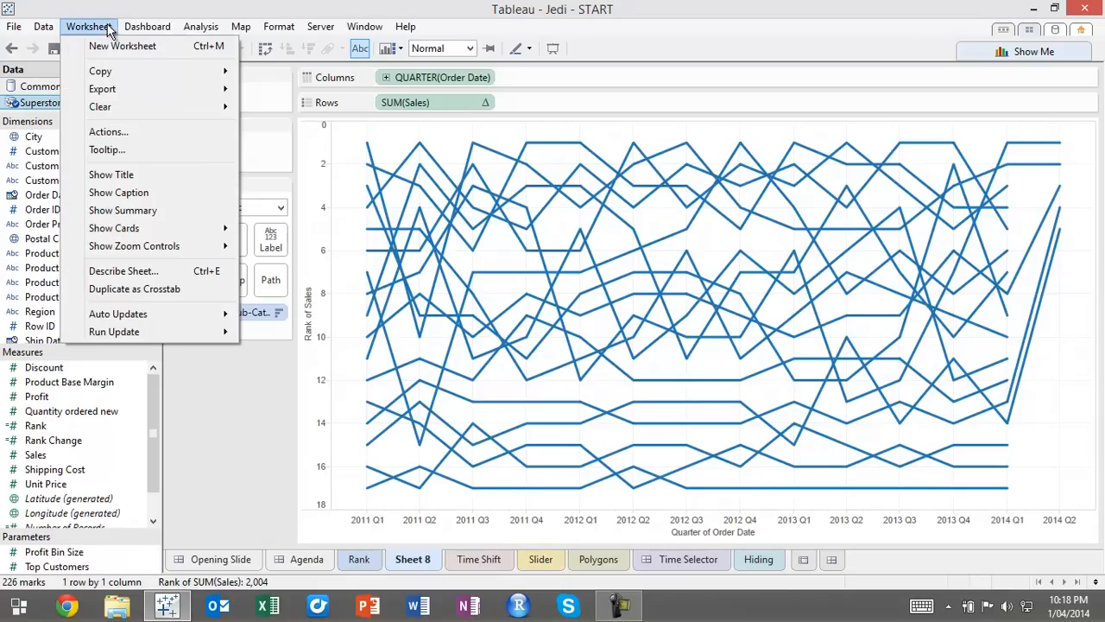
click(121, 148)
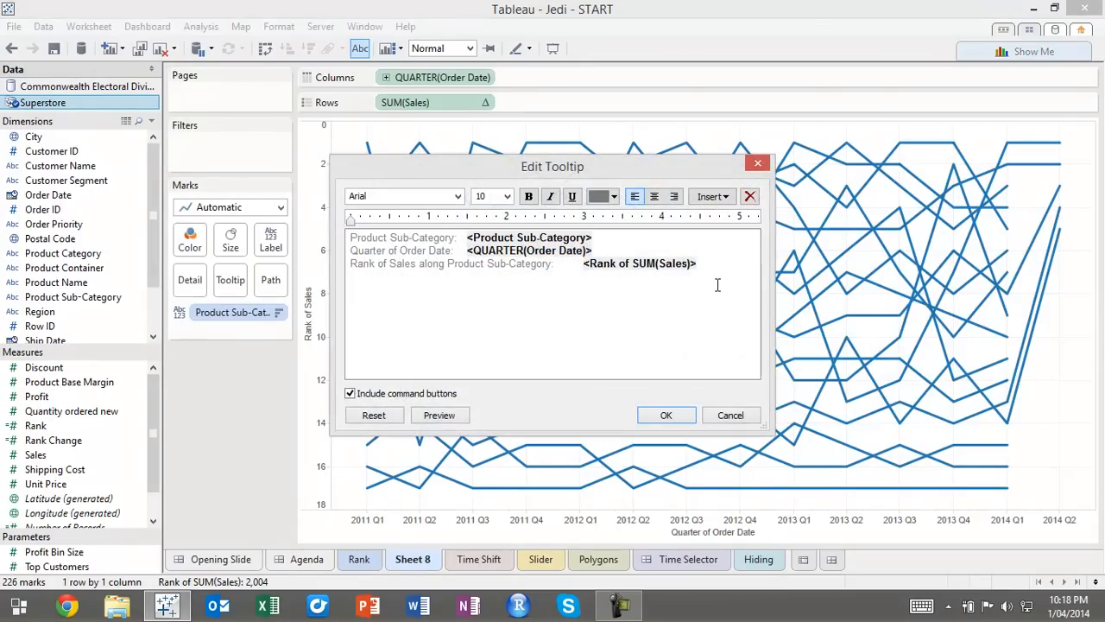
key(ctrl+a)
key(Delete)
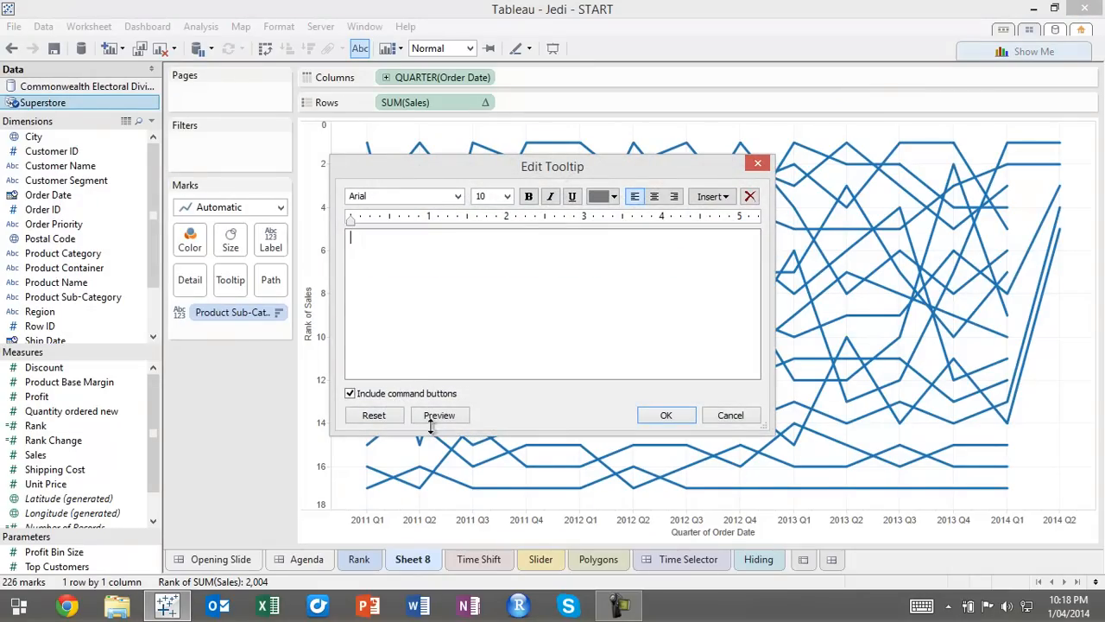
click(393, 397)
click(665, 414)
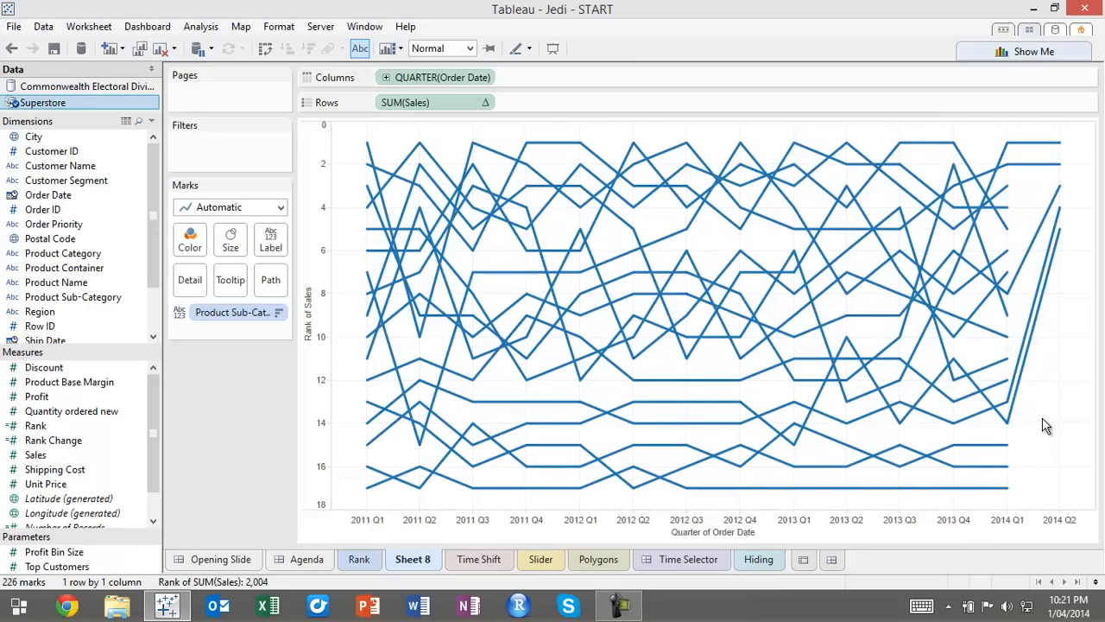
On the Time Shift sheet, plot Sales in the rows against the discrete year of Order Date in the columns
click(485, 561)
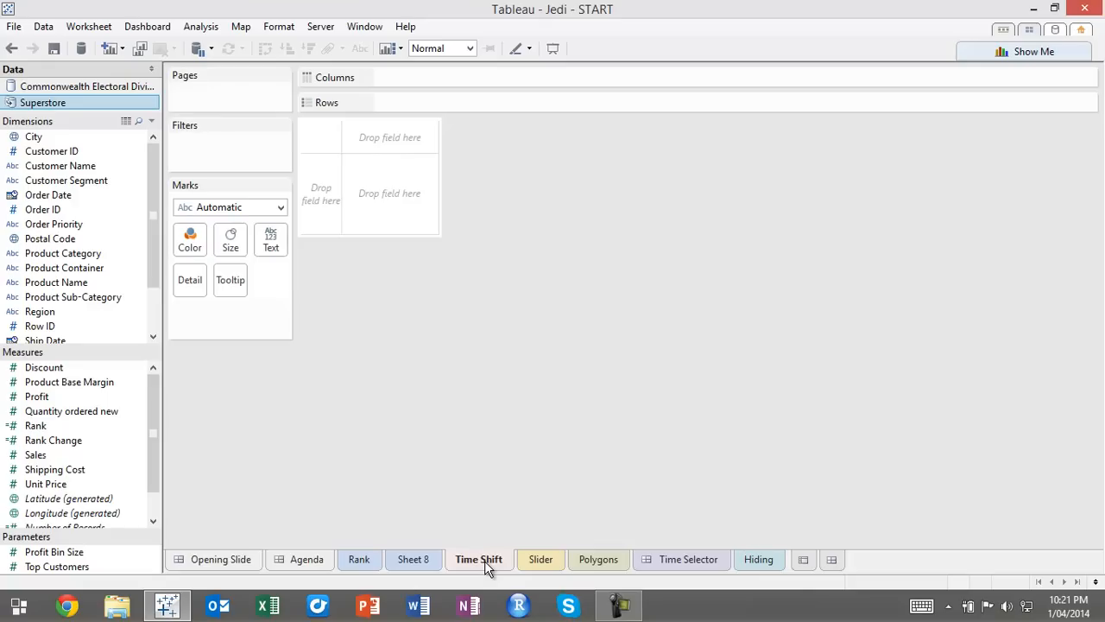
drag(52, 455, 325, 229)
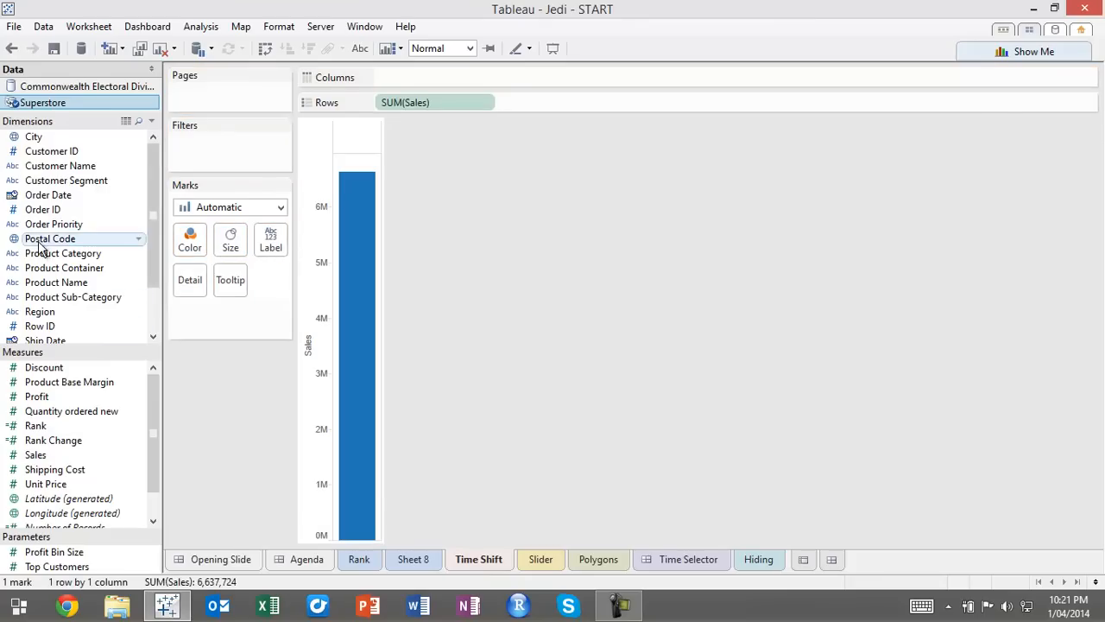
drag(49, 195, 353, 197)
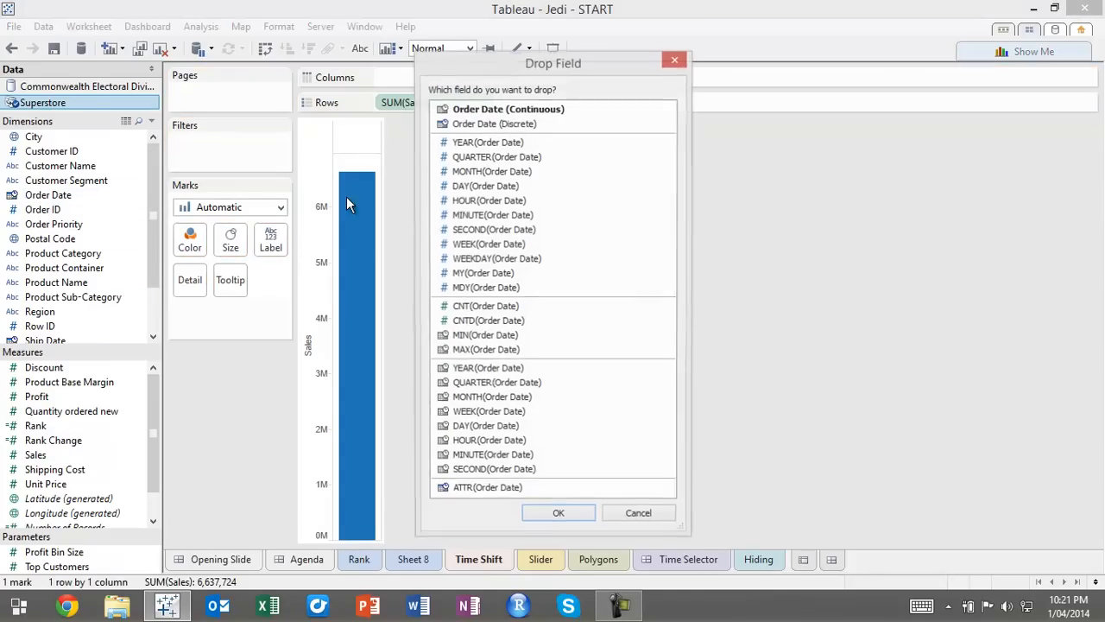
double_click(492, 145)
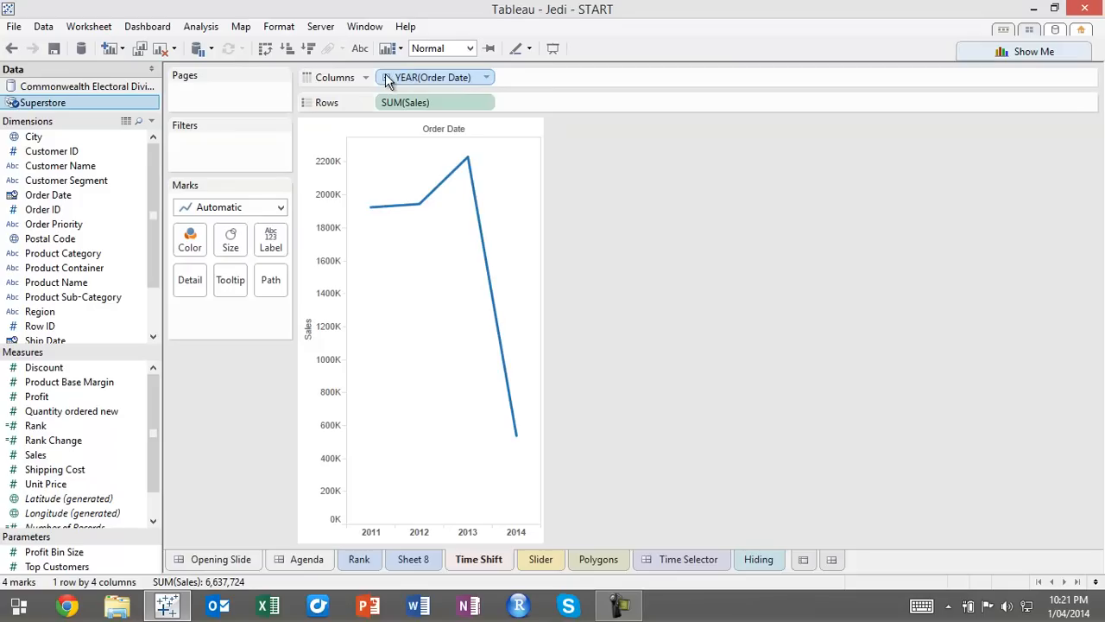
Break the Order Date years down to months in the columns, and remove the quarter level
click(387, 76)
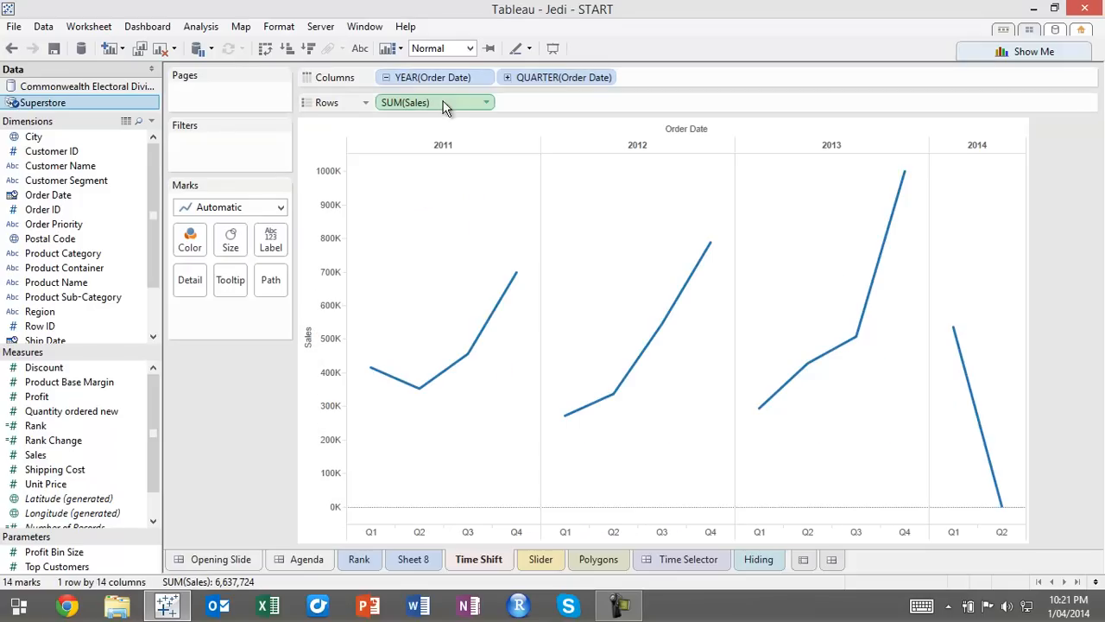
click(508, 78)
drag(587, 79, 130, 269)
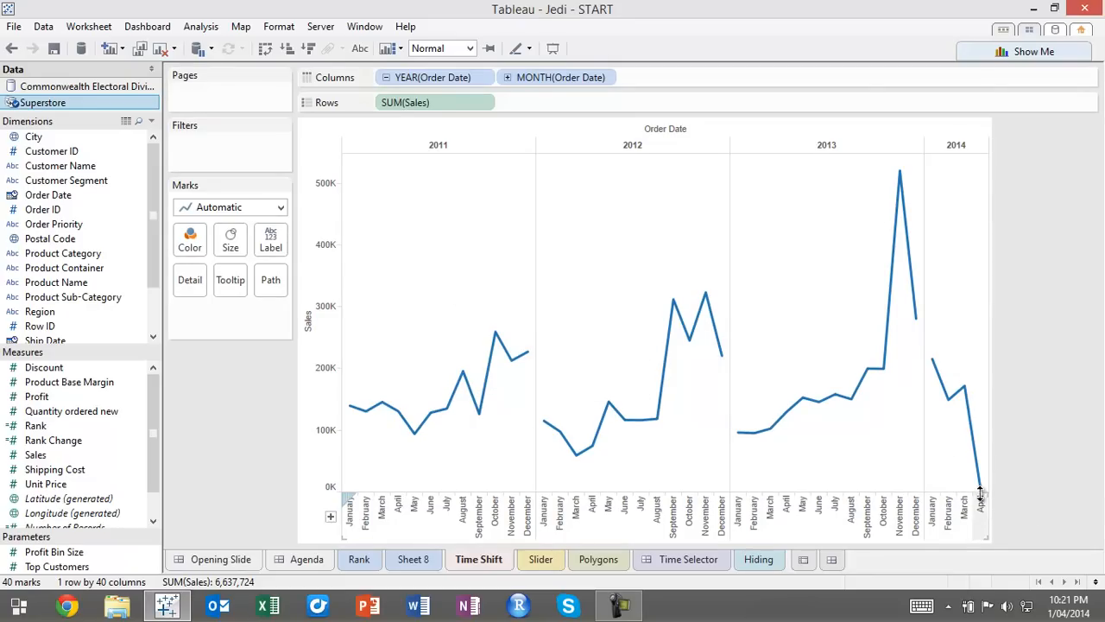
Apply a YTD Total quick table calculation to the Sales measure in the rows
mouse_move(982, 498)
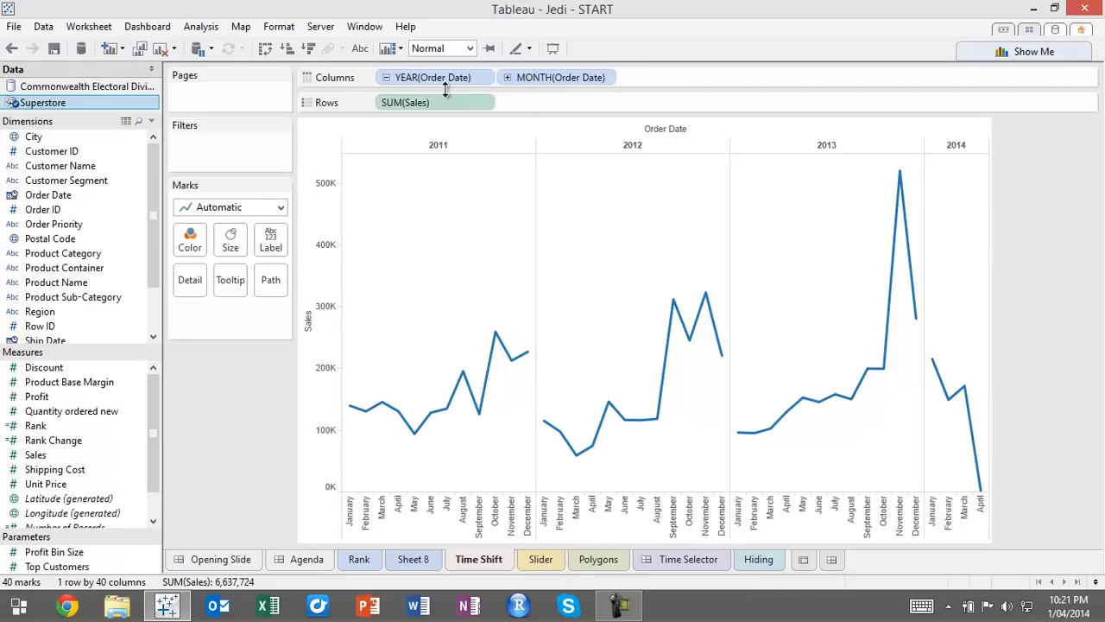
click(487, 103)
mouse_move(500, 348)
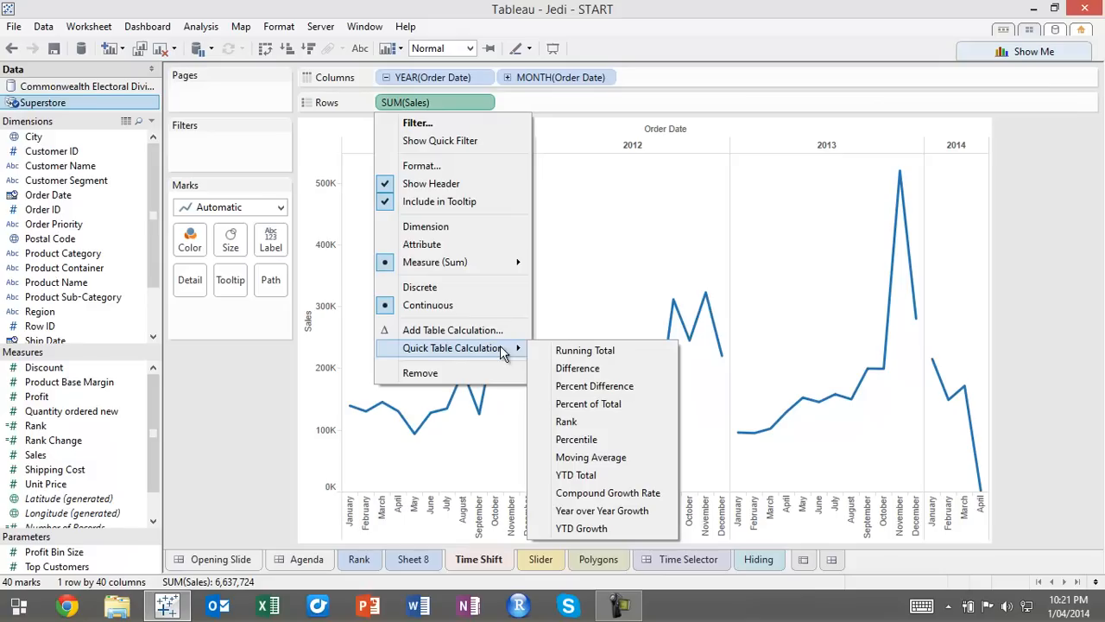
click(587, 476)
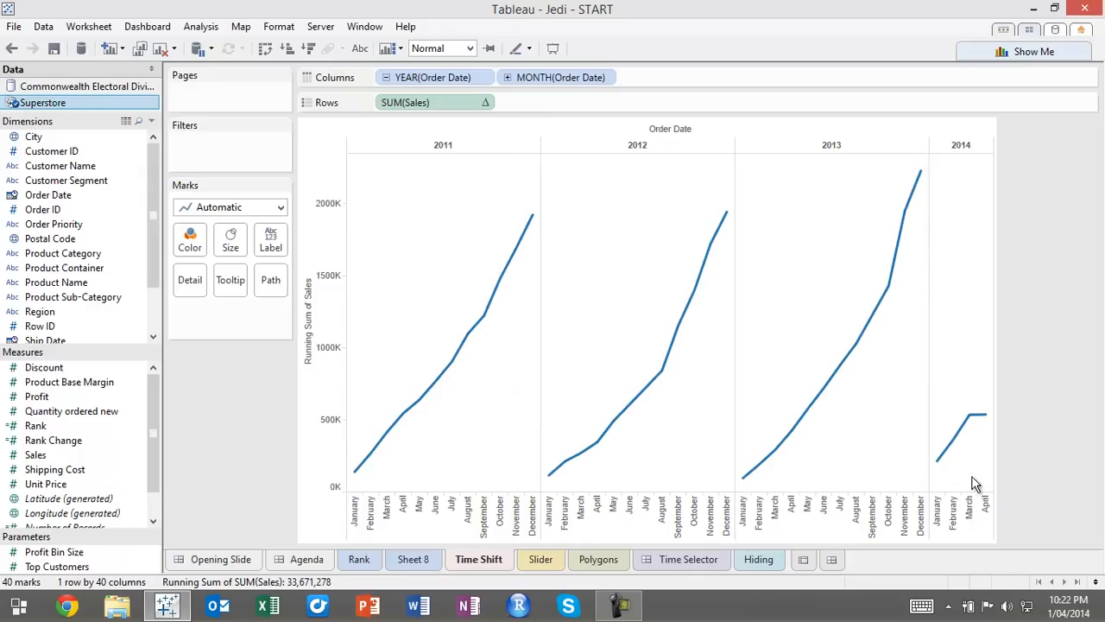
Color the lines by the year of Order Date instead of splitting columns, and filter out 2011 and 2012 with a year quick filter
mouse_move(981, 420)
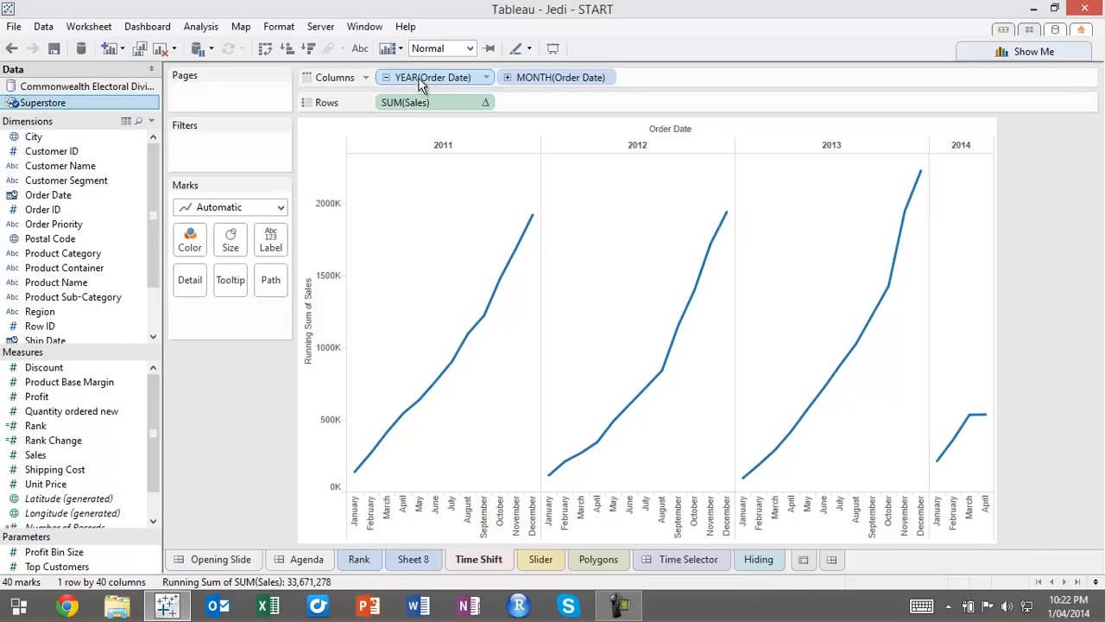
drag(421, 82, 190, 242)
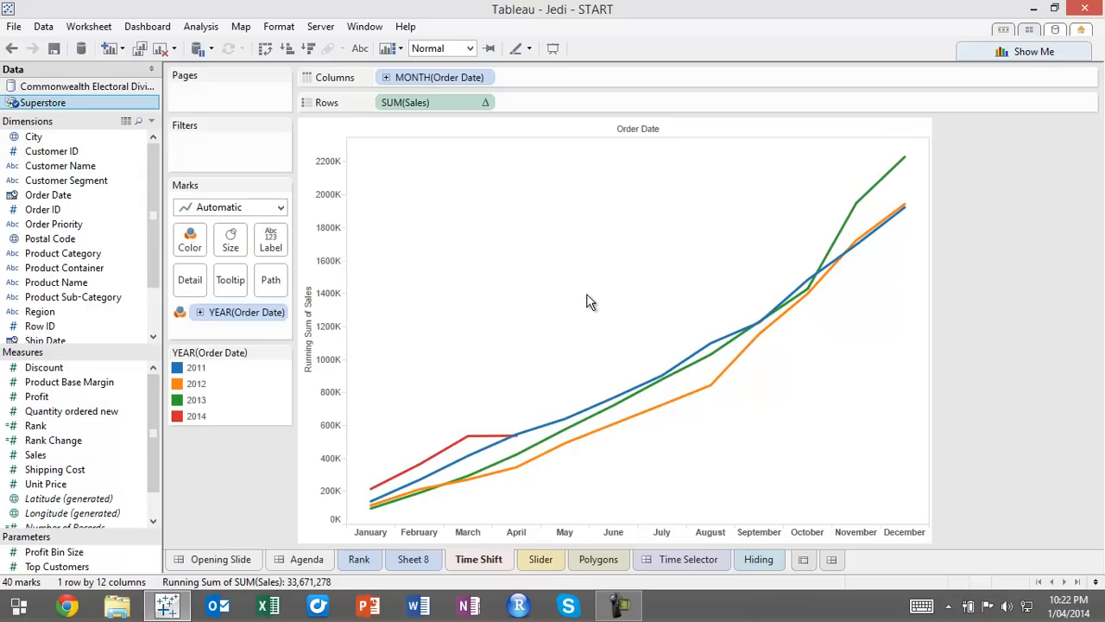
right_click(248, 312)
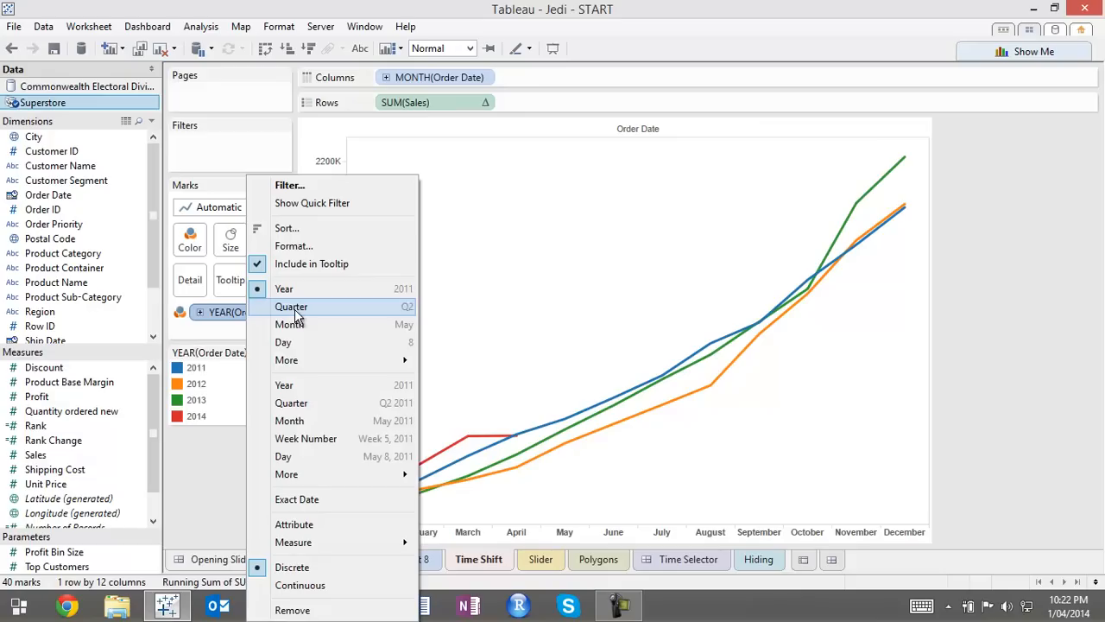
click(373, 210)
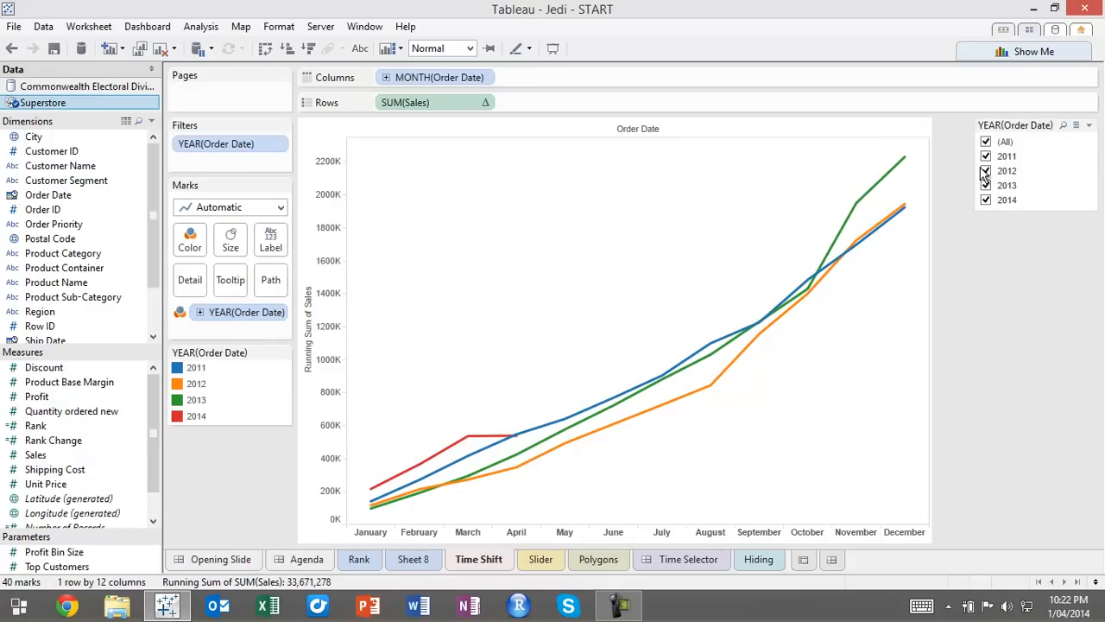
click(986, 170)
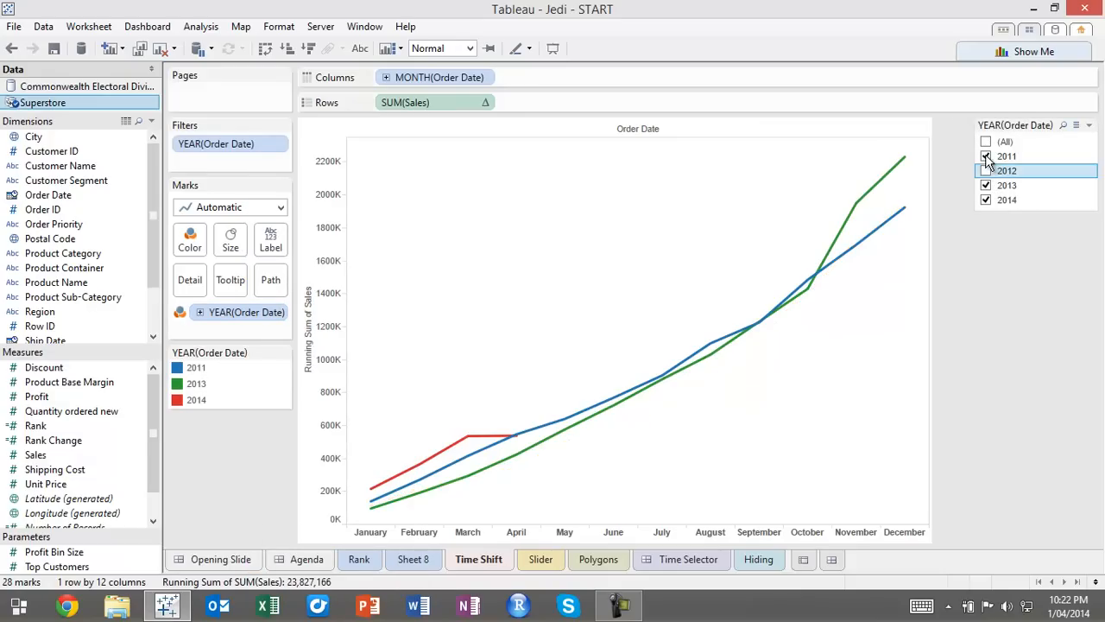
click(986, 155)
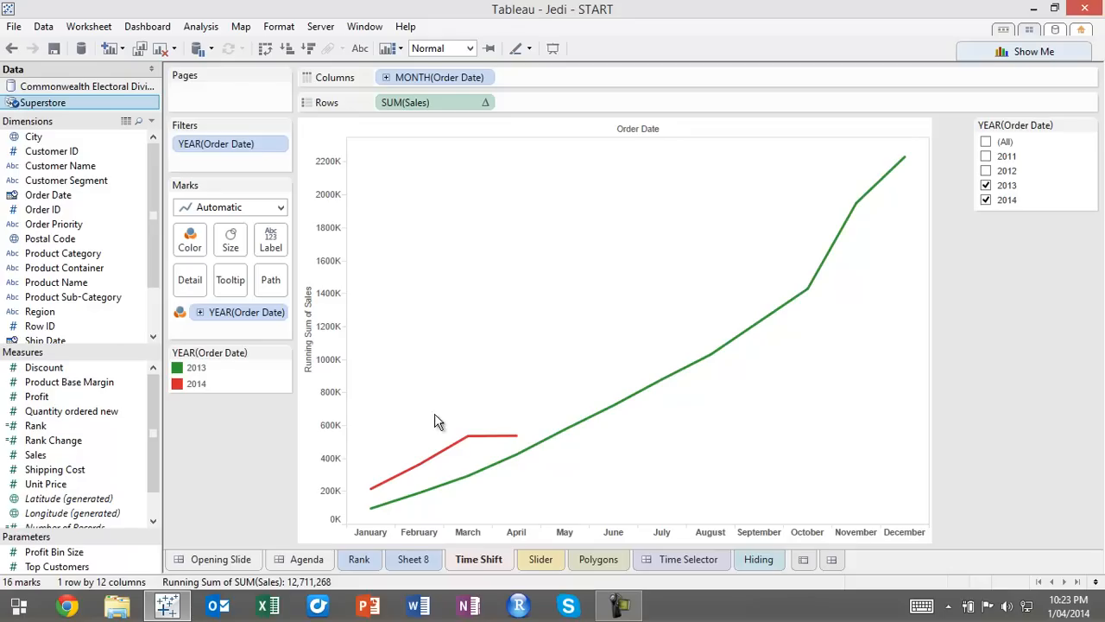
Undo the year filtering and coloring, back to the Order Date year split in the columns
click(11, 49)
click(11, 50)
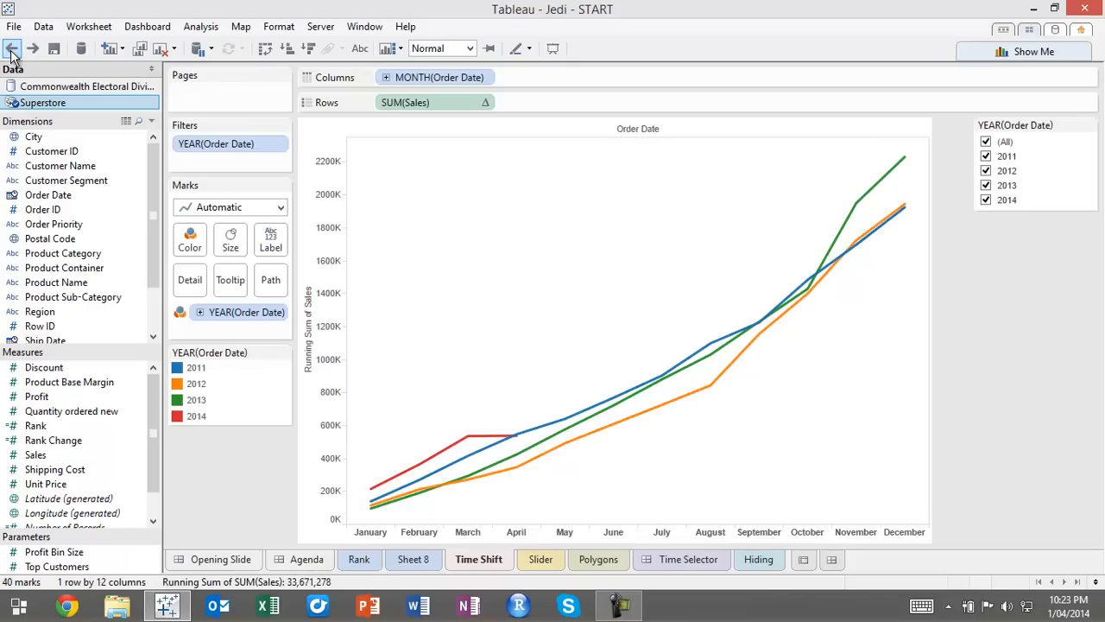
click(12, 49)
click(12, 49)
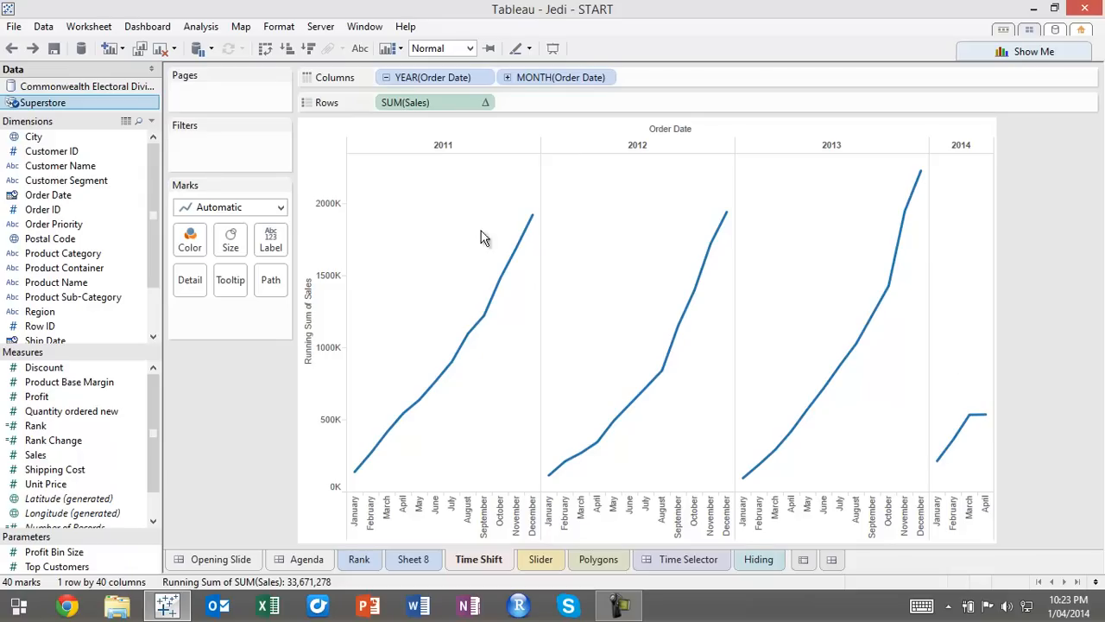
Duplicate the Superstore data source and rename the copy as Superstore (shifted)
right_click(40, 105)
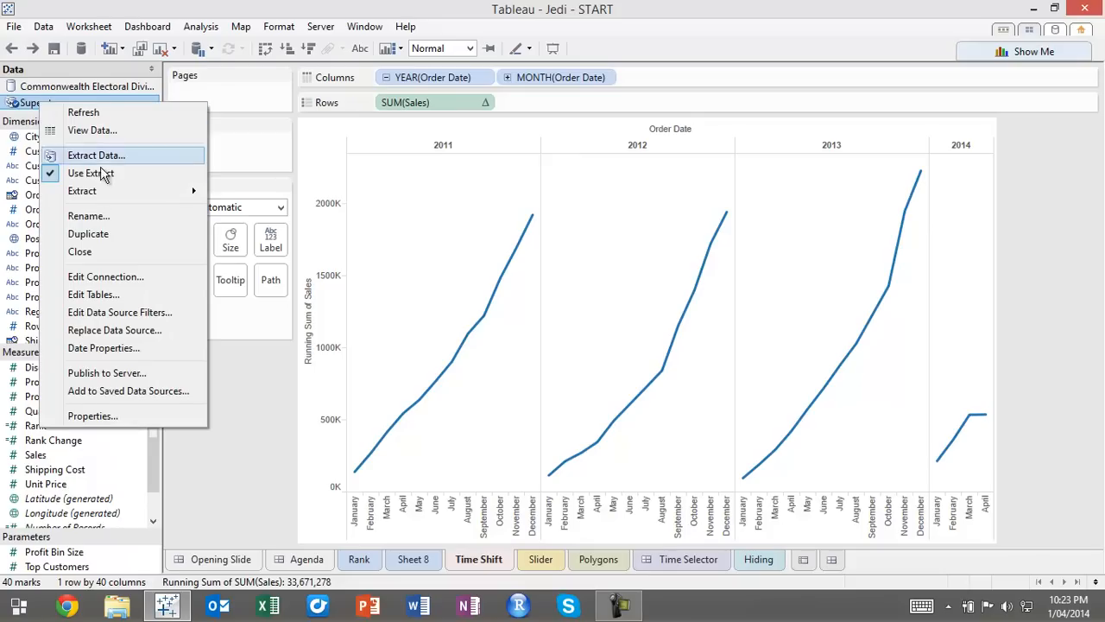
click(114, 230)
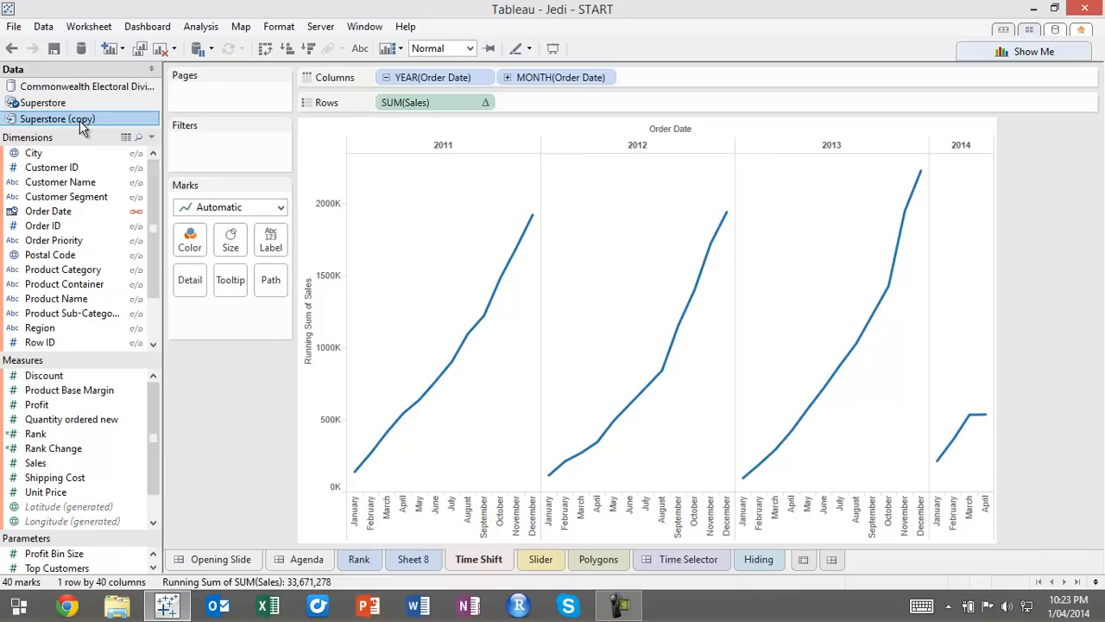
right_click(84, 125)
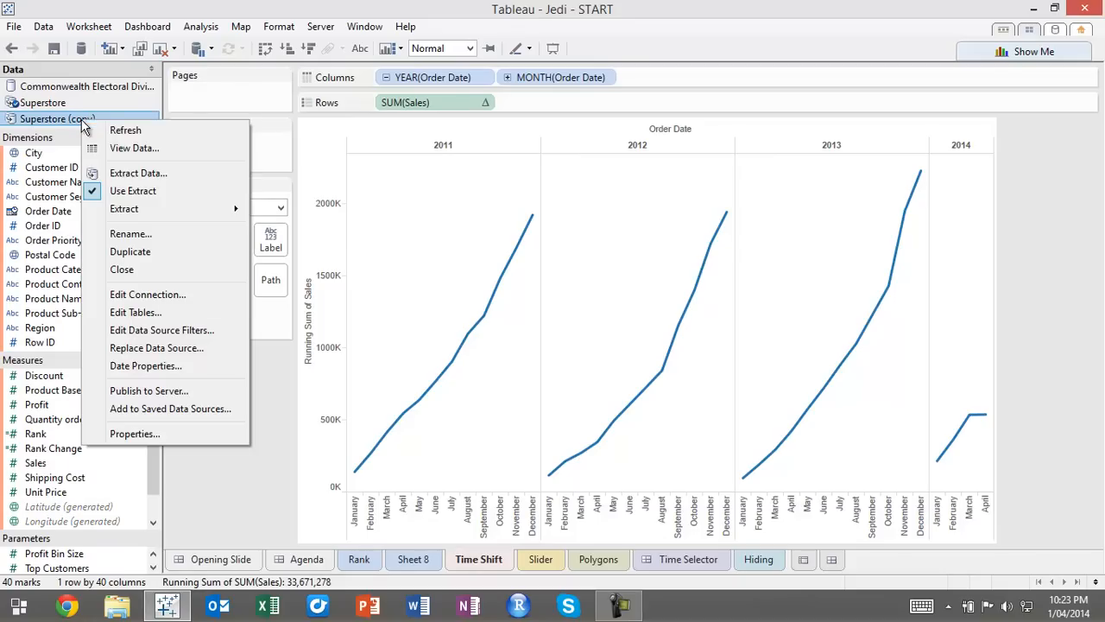
click(102, 231)
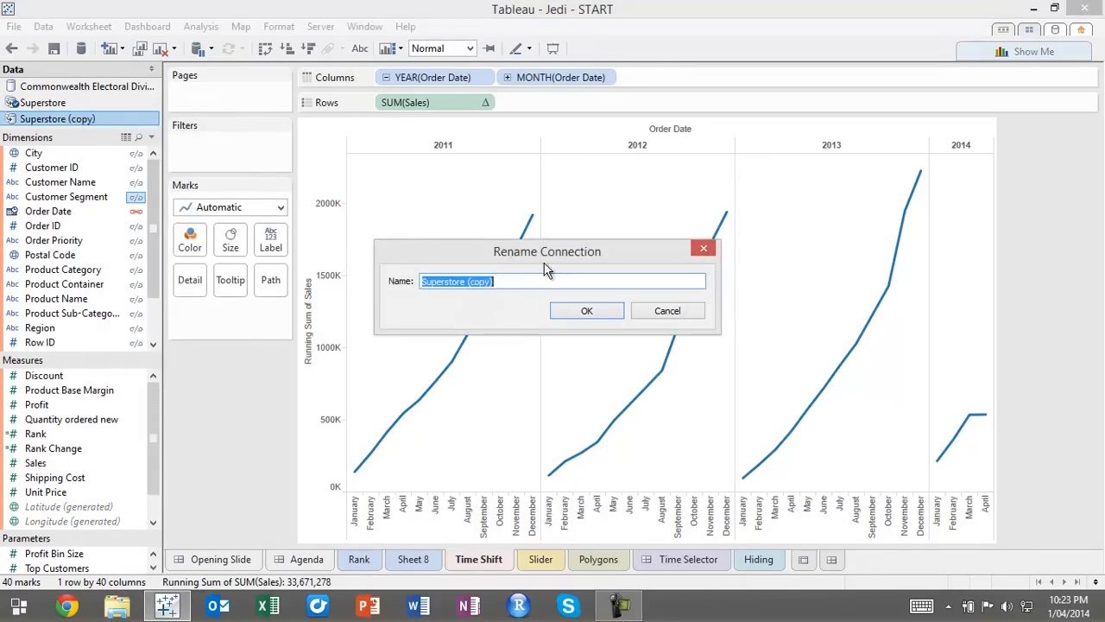
double_click(490, 281)
text(sh)
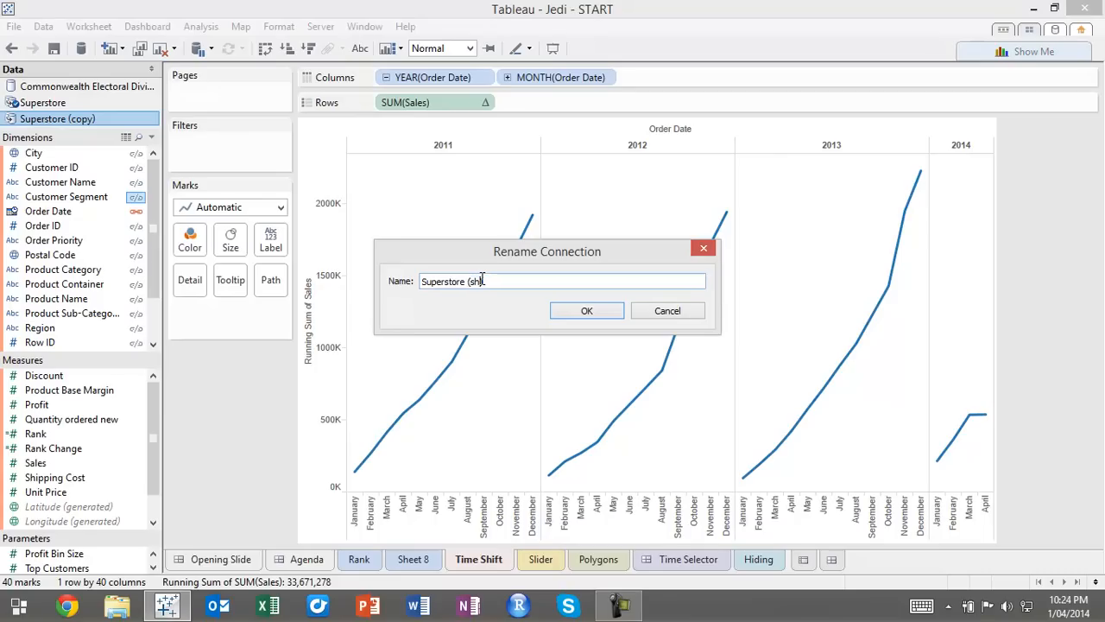
text(ifted)
click(600, 313)
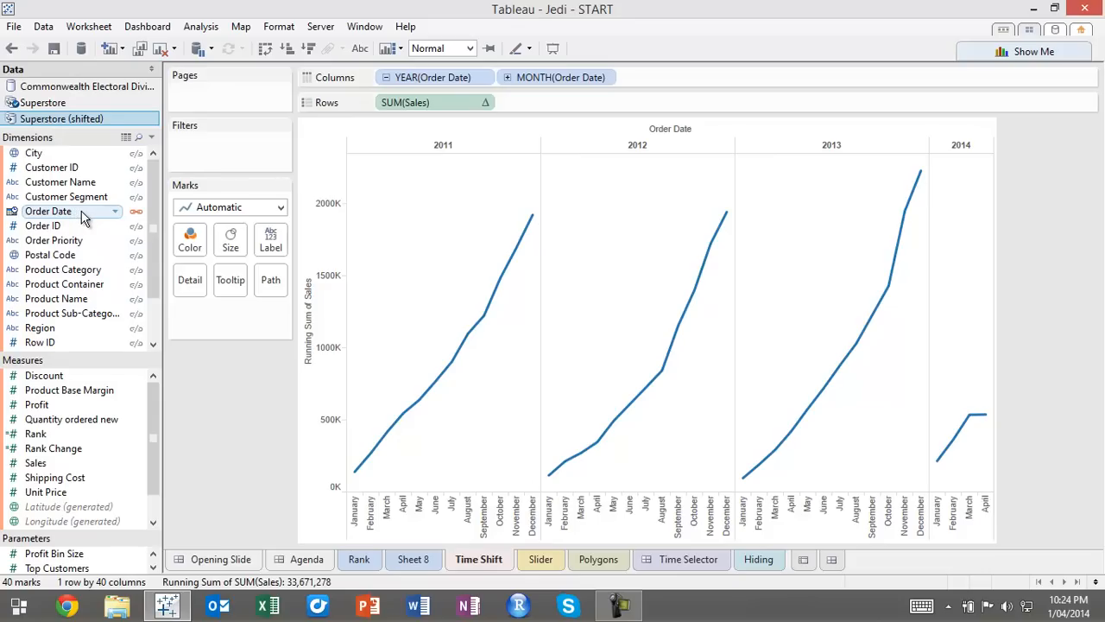
Rename the Sales measure of Superstore (shifted) as Sales (shifted) and plot it on the chart's existing Sales axis
click(43, 466)
right_click(44, 466)
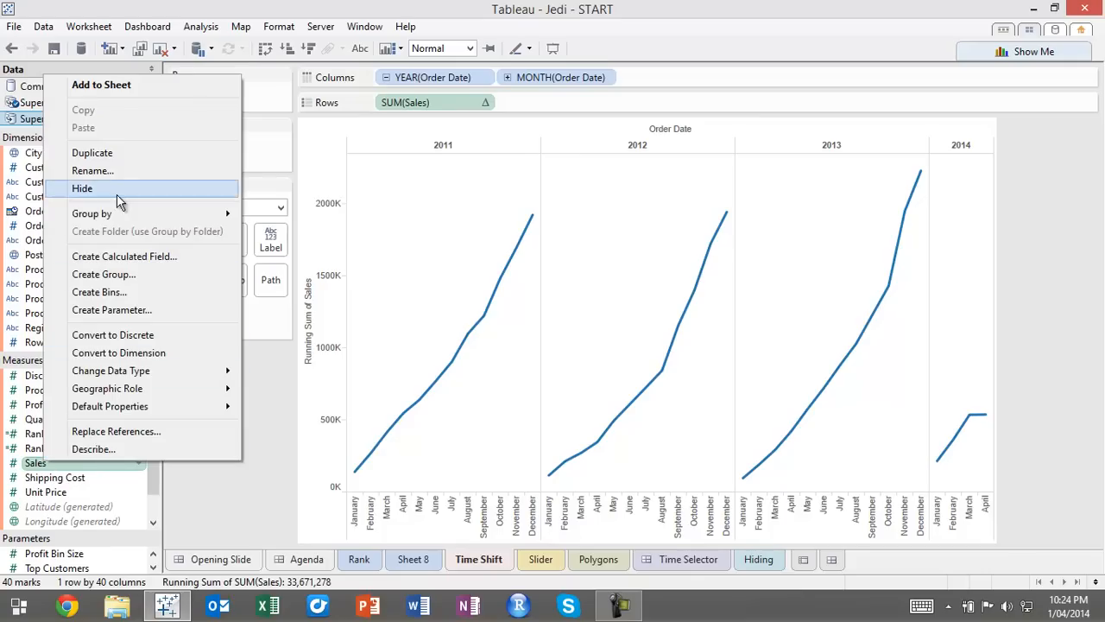
click(92, 170)
key(End)
text(()
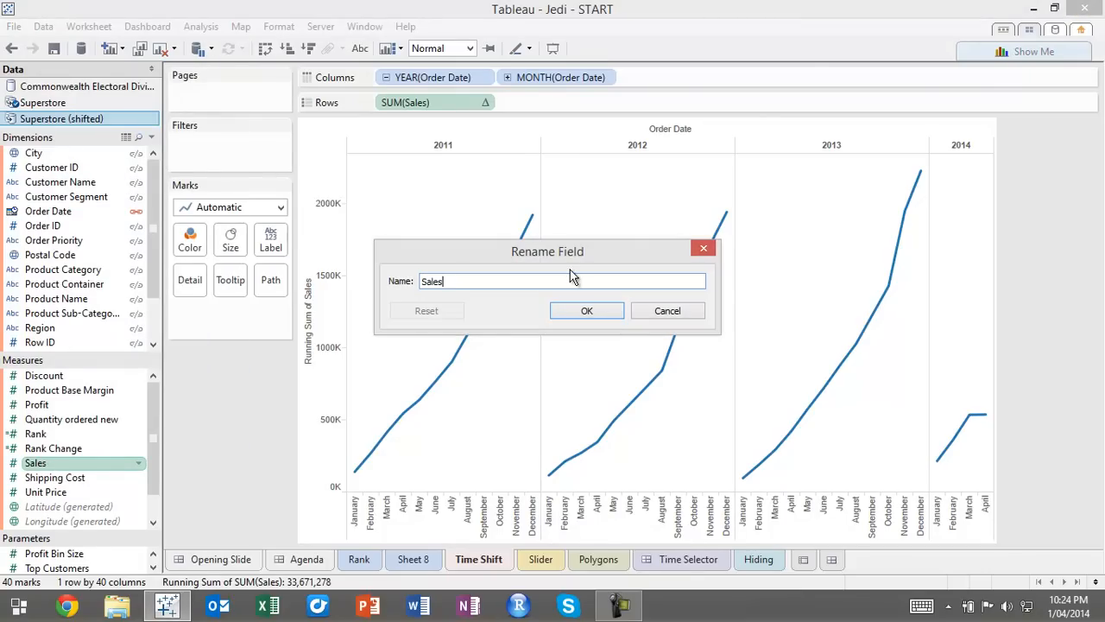
text(shift)
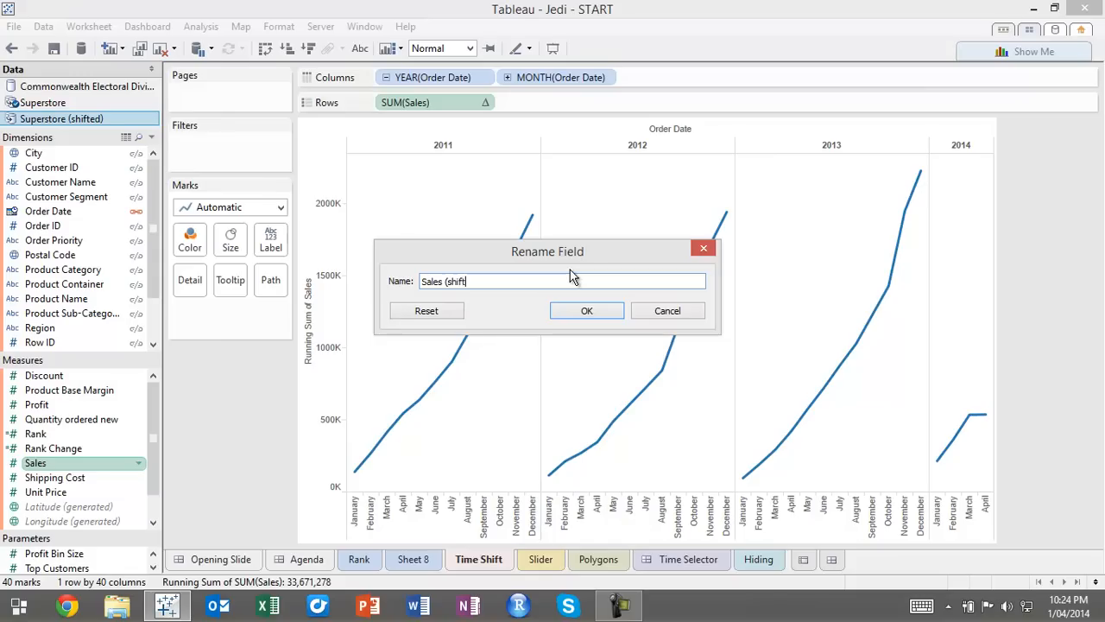
text(ed))
click(589, 312)
drag(54, 463, 302, 399)
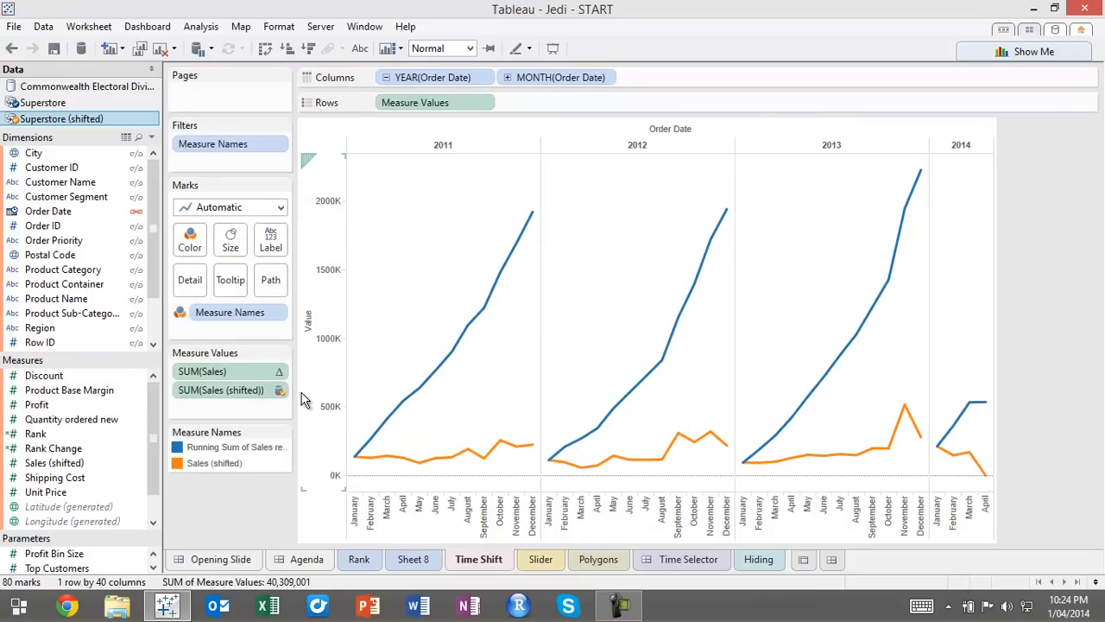
Apply a YTD Total quick table calculation to Sales (shifted) and move its running sum above Sales in the measure order
click(280, 371)
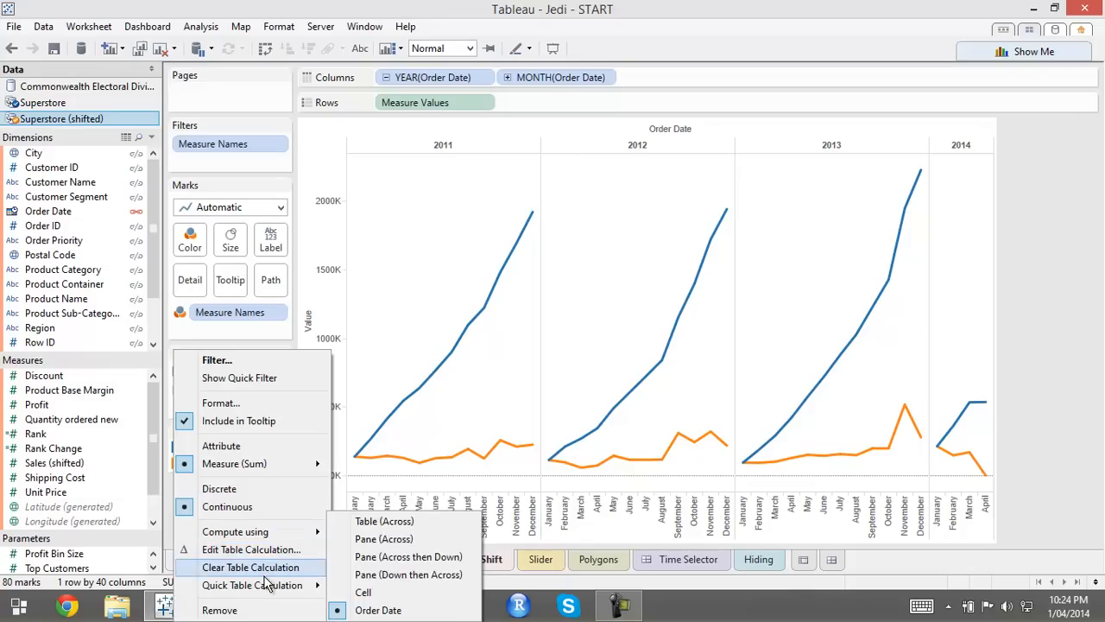
click(259, 341)
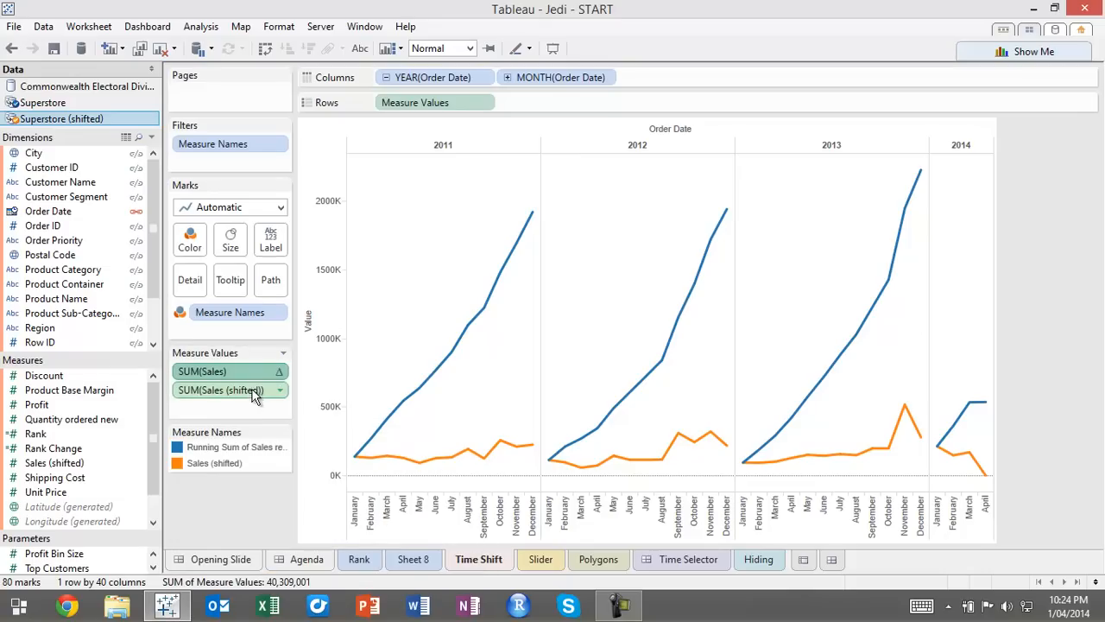
click(280, 390)
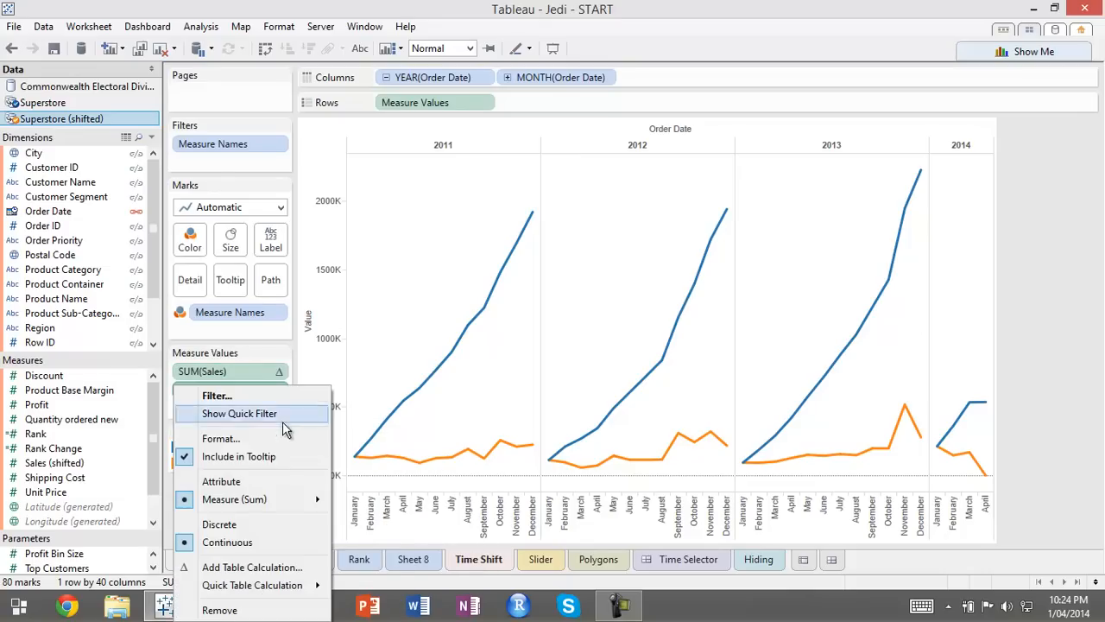
mouse_move(311, 586)
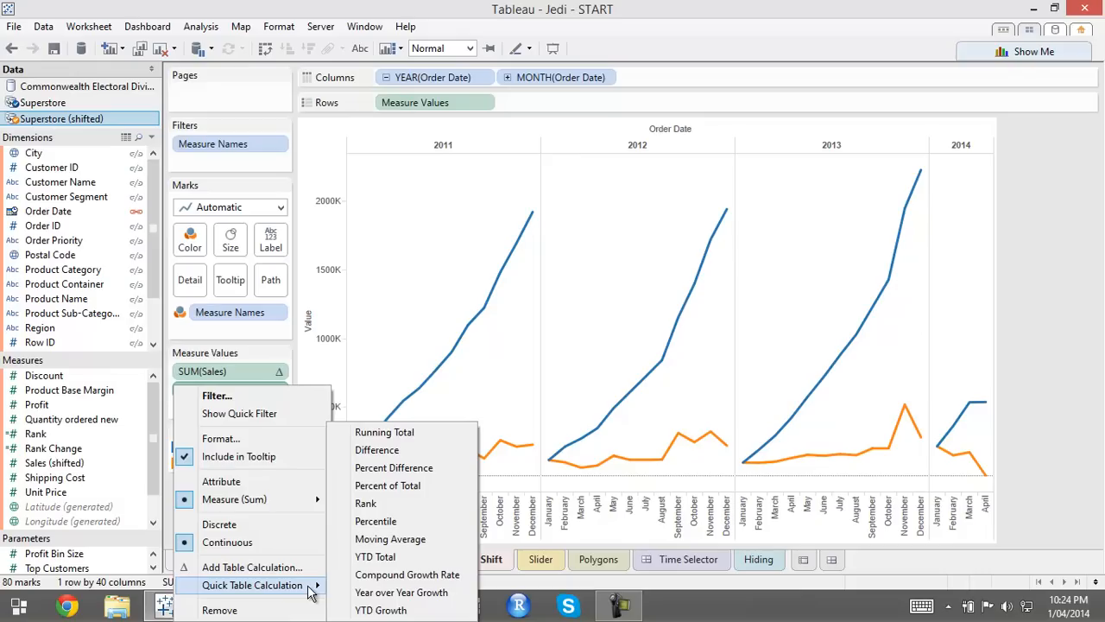
click(393, 559)
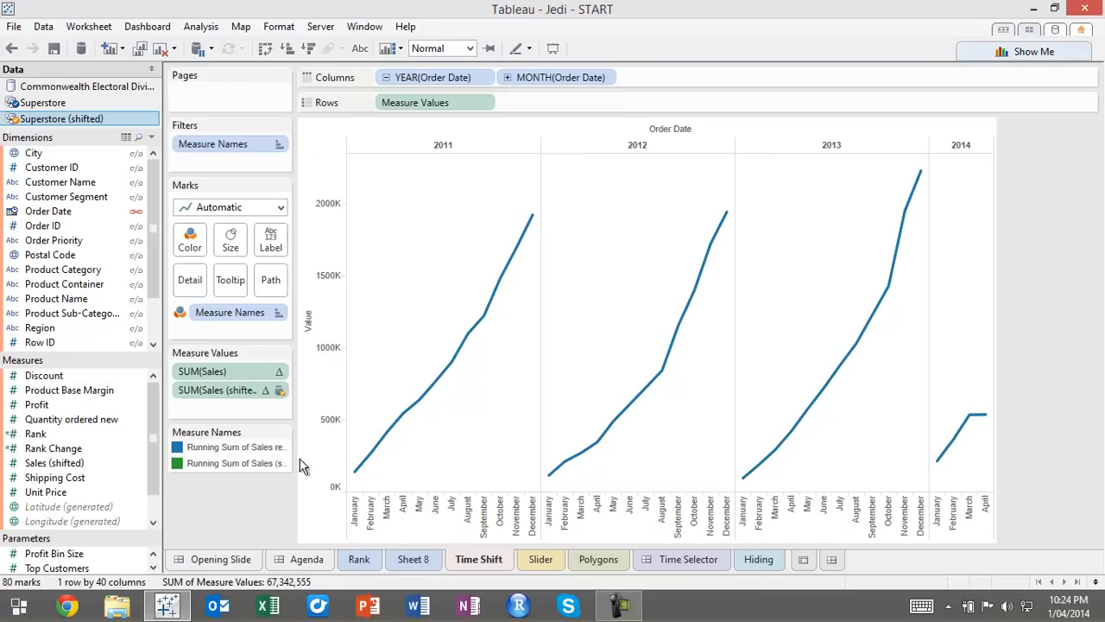
click(241, 447)
drag(245, 476, 239, 468)
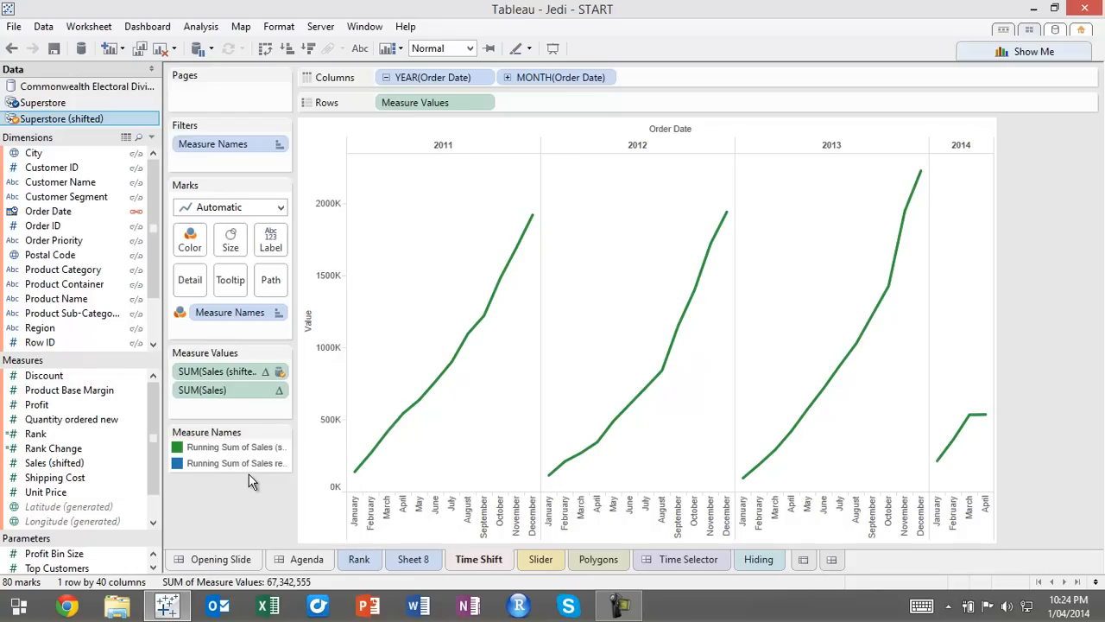
Rename the Order Date field of Superstore (shifted) as Order Date (orig)
click(42, 216)
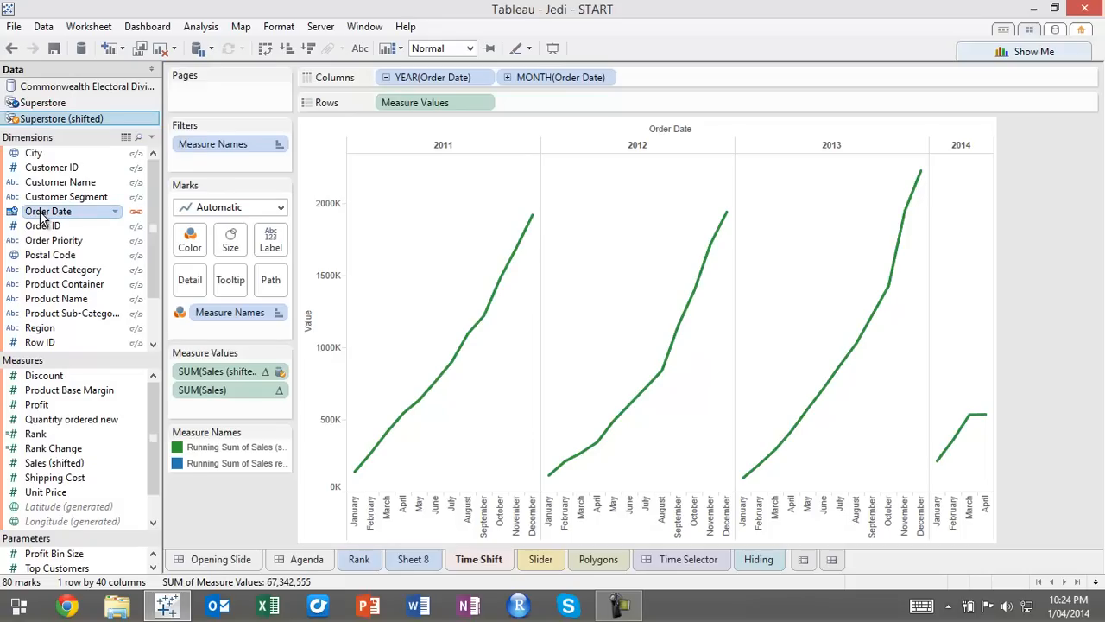
key(F2)
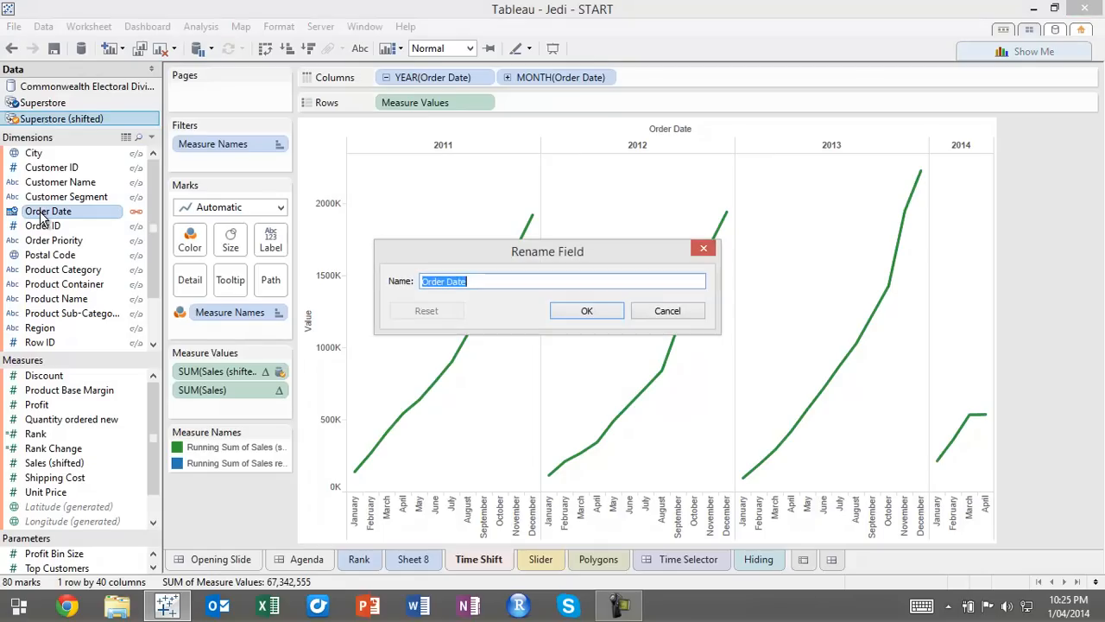
key(End)
text((orig))
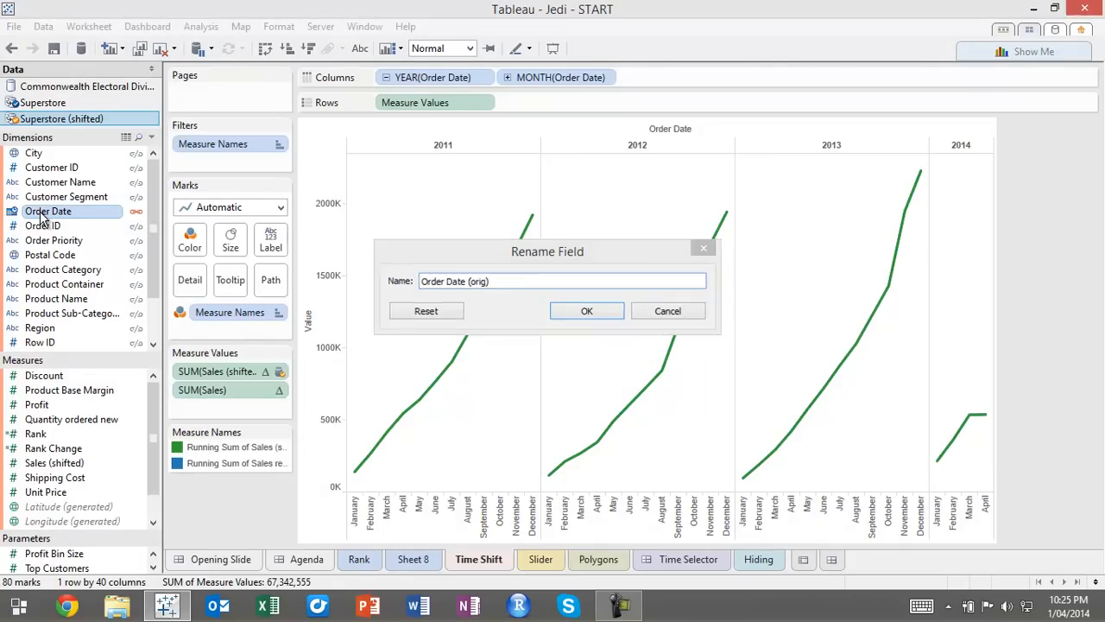
key(Return)
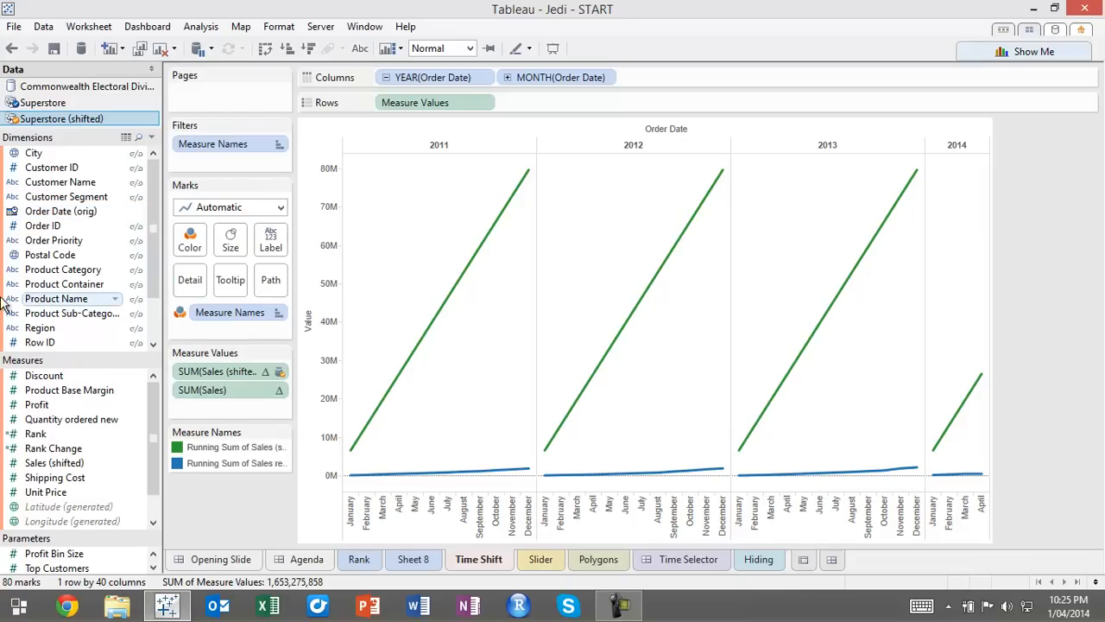
Create a calculated field from Order Date (orig) in Superstore (shifted) with the formula dateadd('year', 1, [Order Date (orig)])
right_click(50, 212)
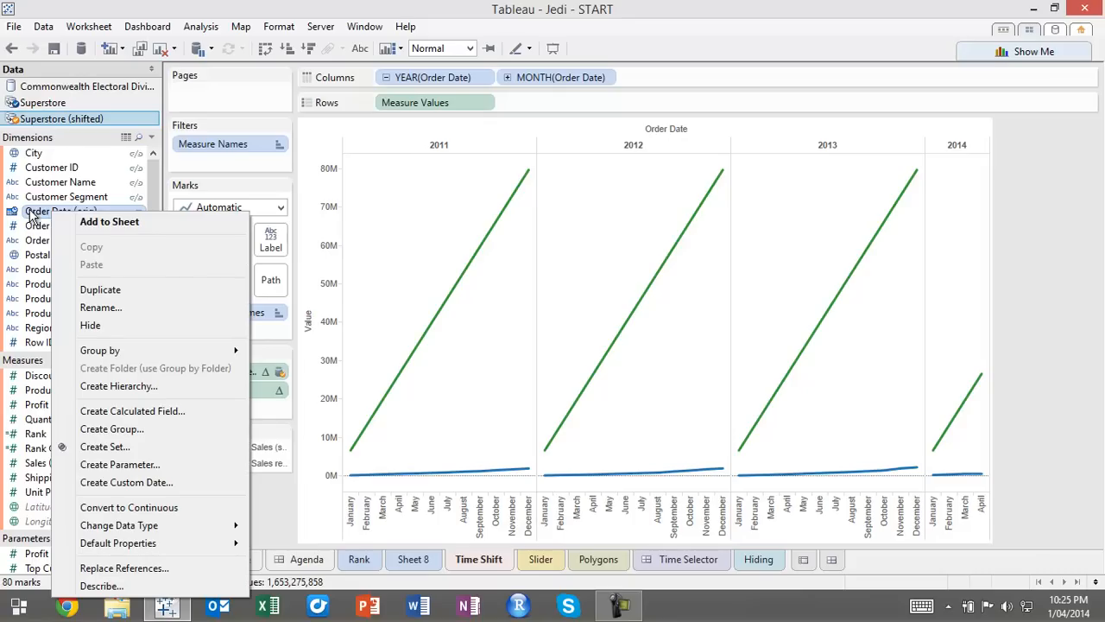
click(183, 417)
click(410, 160)
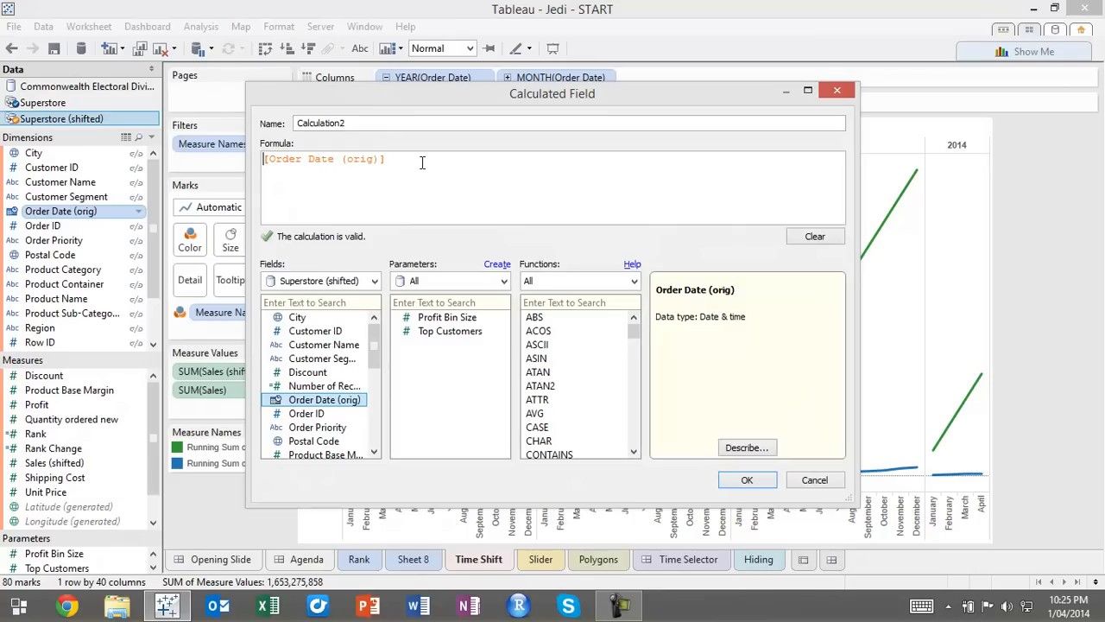
key(Home)
text(datedd)
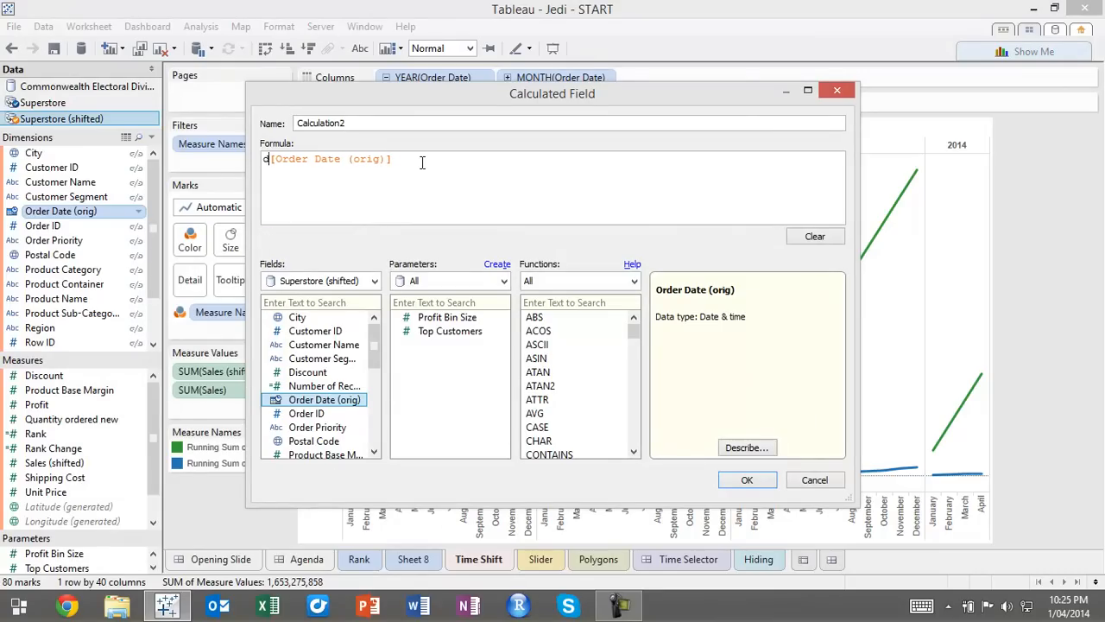
key(BackSpace)
key(BackSpace)
text(add('year)
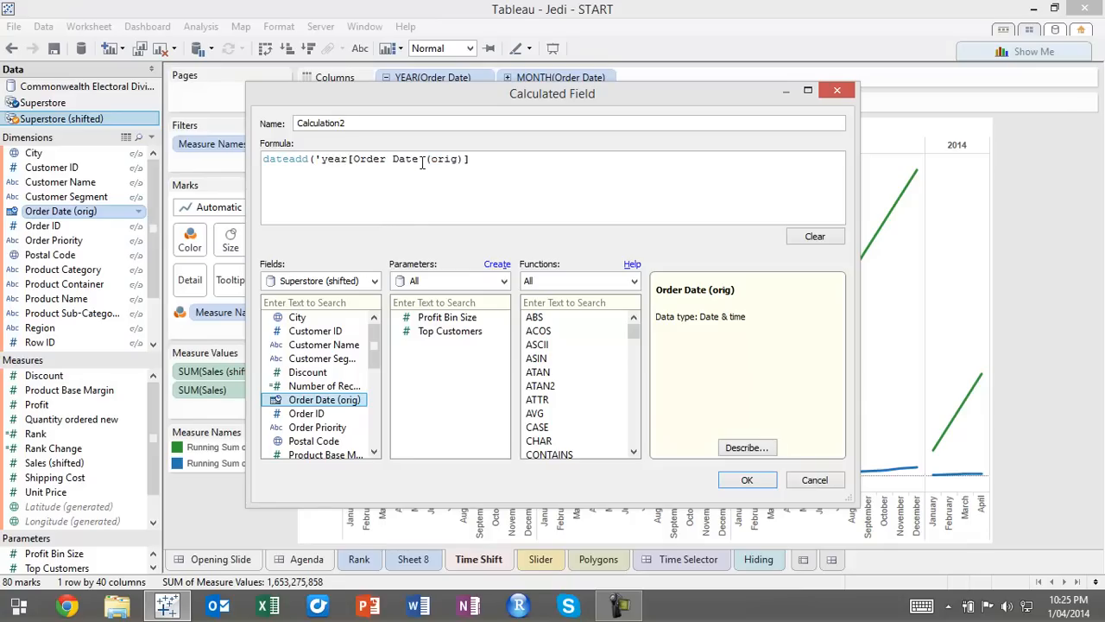
text(', 1,)
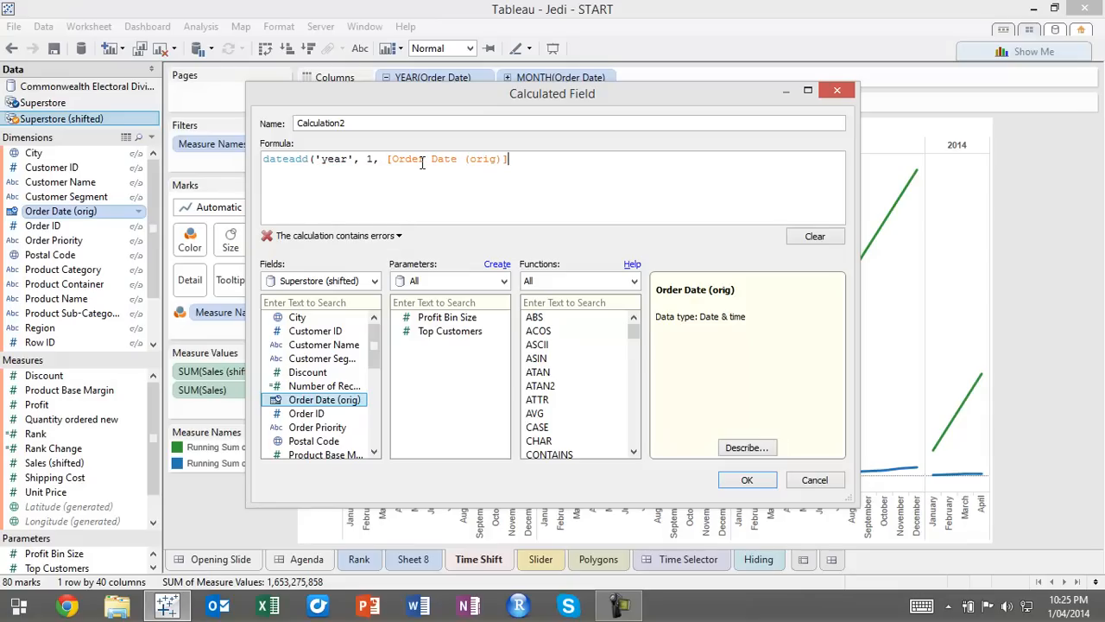
key(End)
text())
Name the calculated field Order Date and save it
click(373, 123)
drag(373, 123, 256, 137)
text(Order Date)
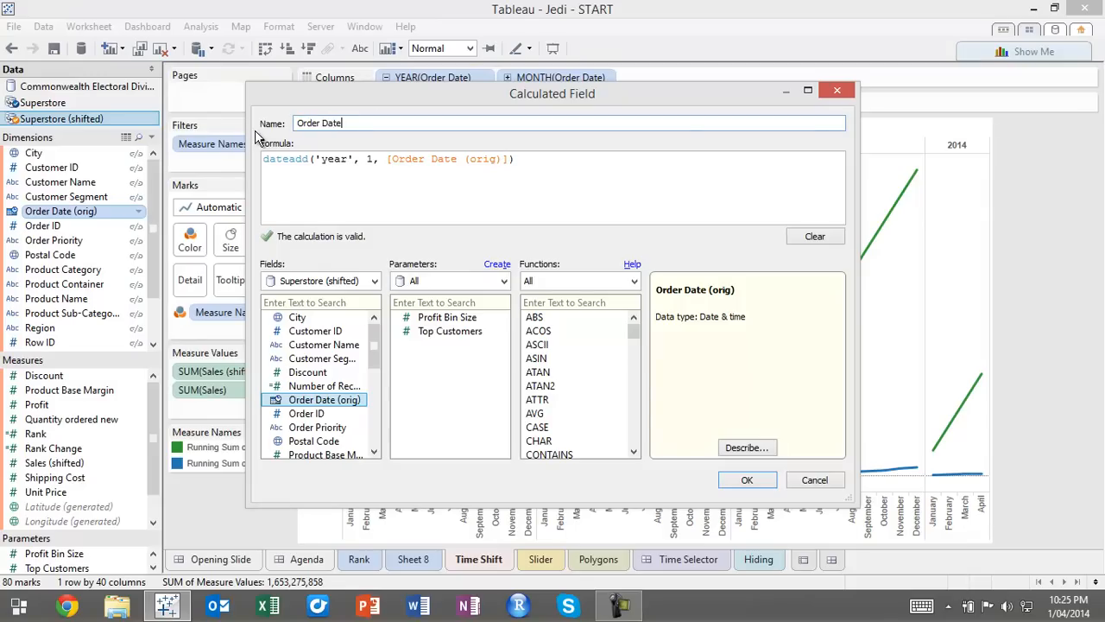
click(744, 481)
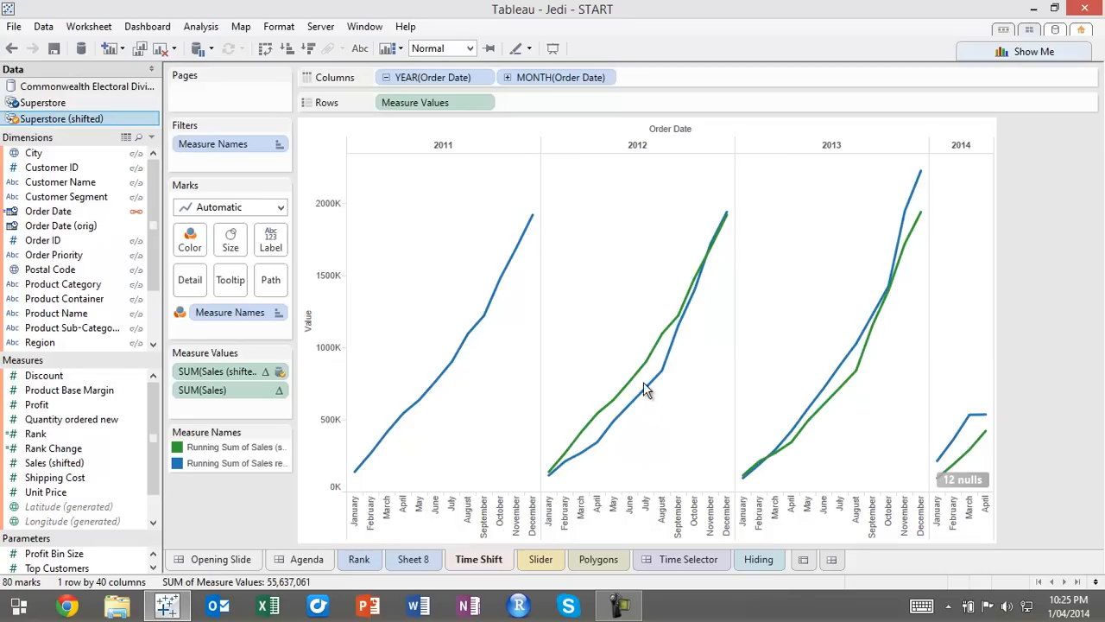
Set the alias of the Running Sum of Sales (shifted) legend entry to LY
mouse_move(638, 372)
mouse_move(934, 462)
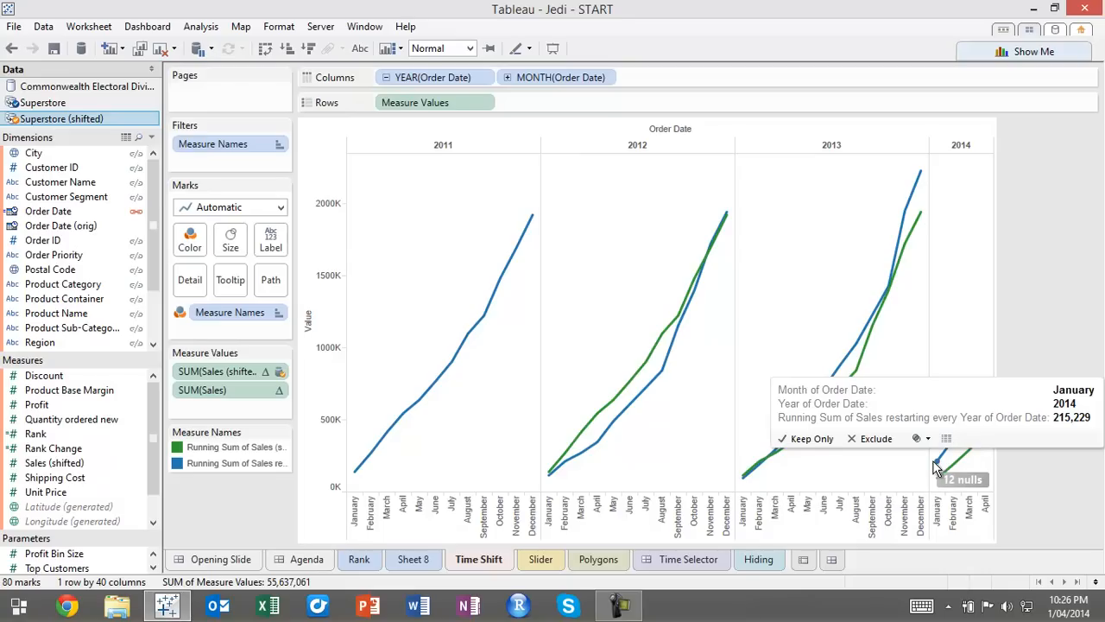
click(207, 449)
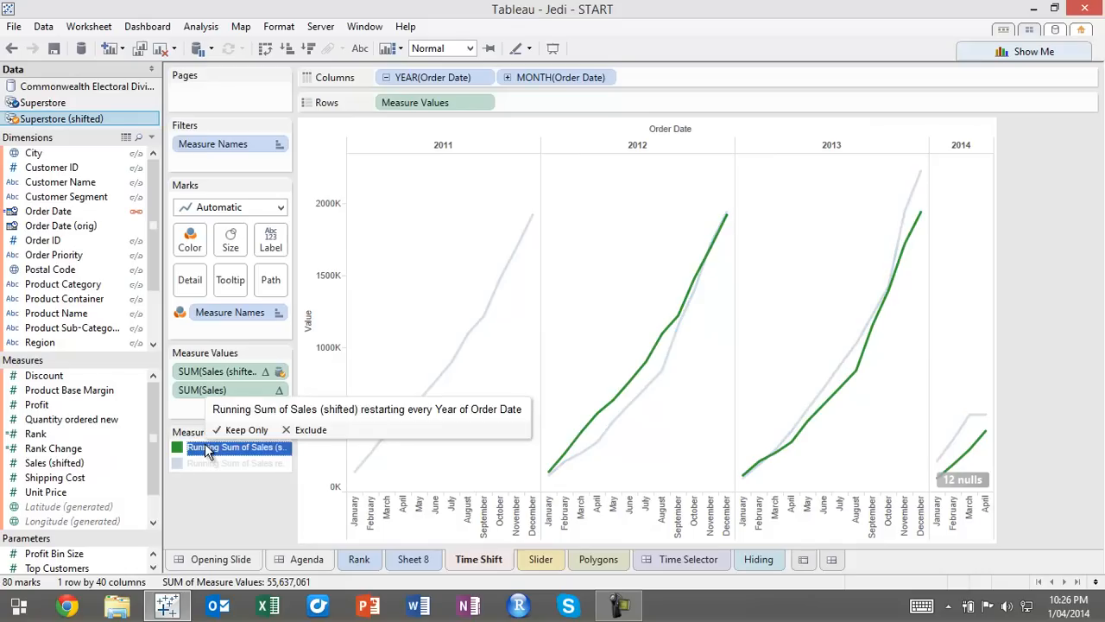
right_click(207, 448)
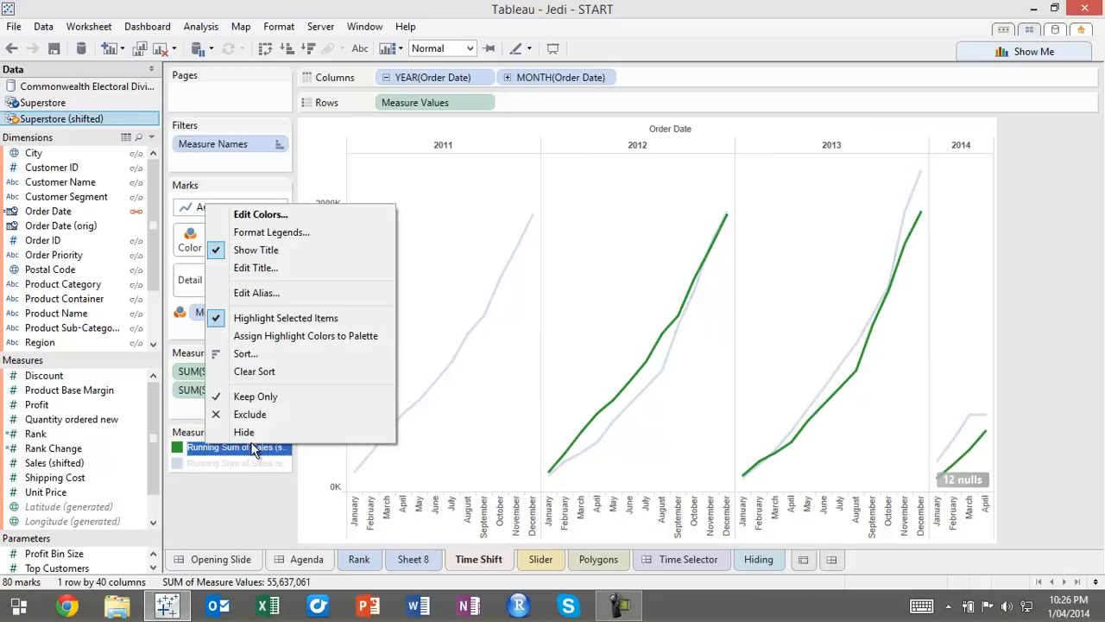
click(268, 292)
text(LY)
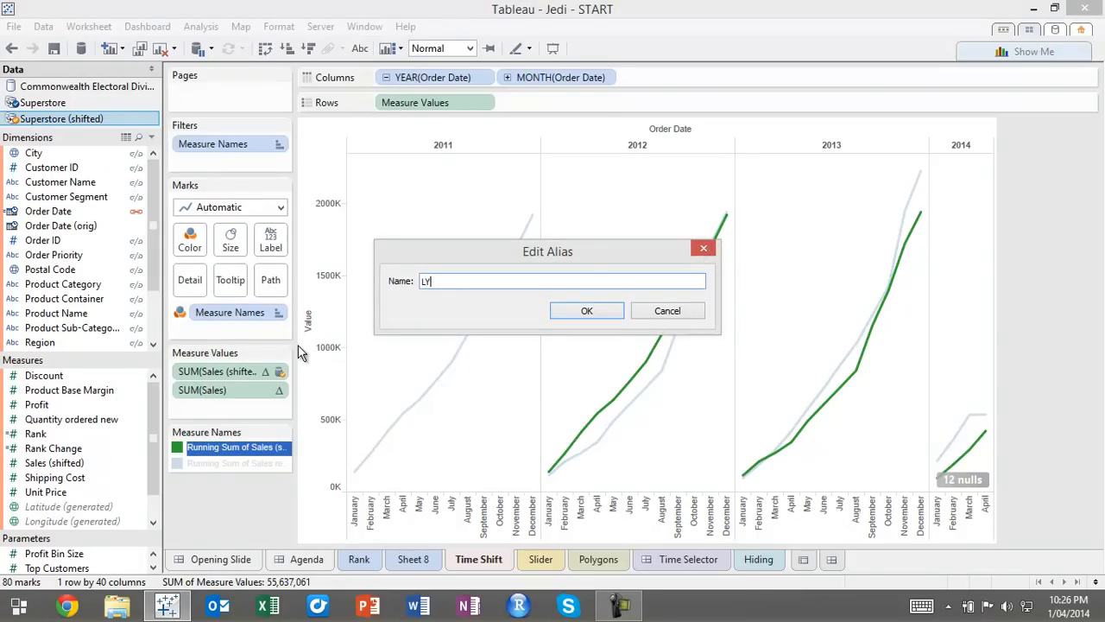
click(596, 313)
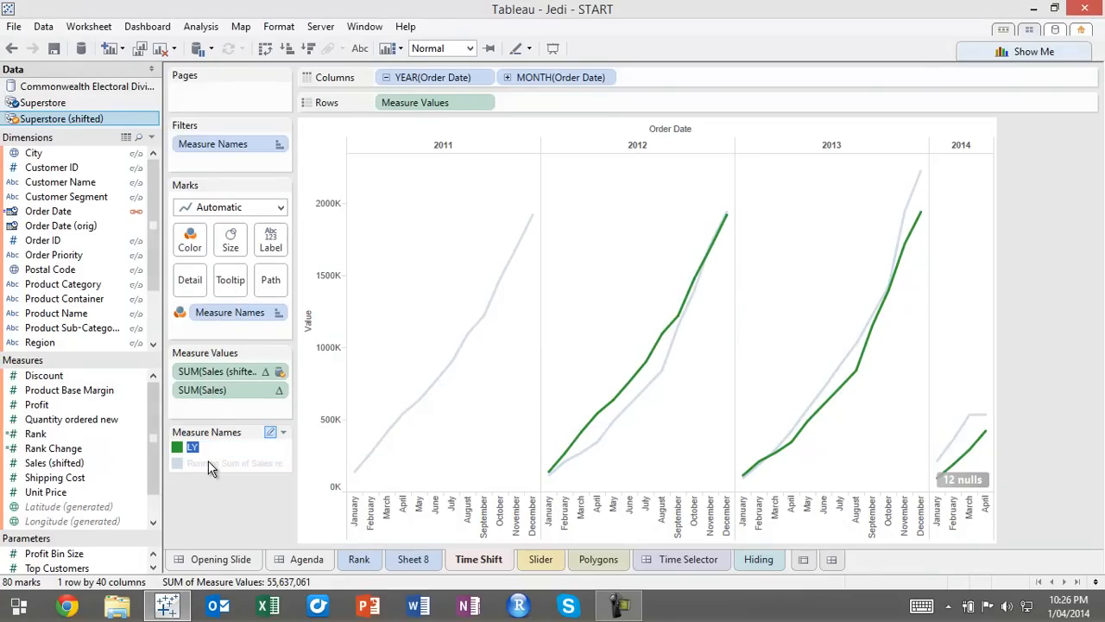
Set the alias of the Running Sum of Sales legend entry to TY and label the lines with Measure Names
right_click(208, 461)
click(202, 461)
right_click(208, 462)
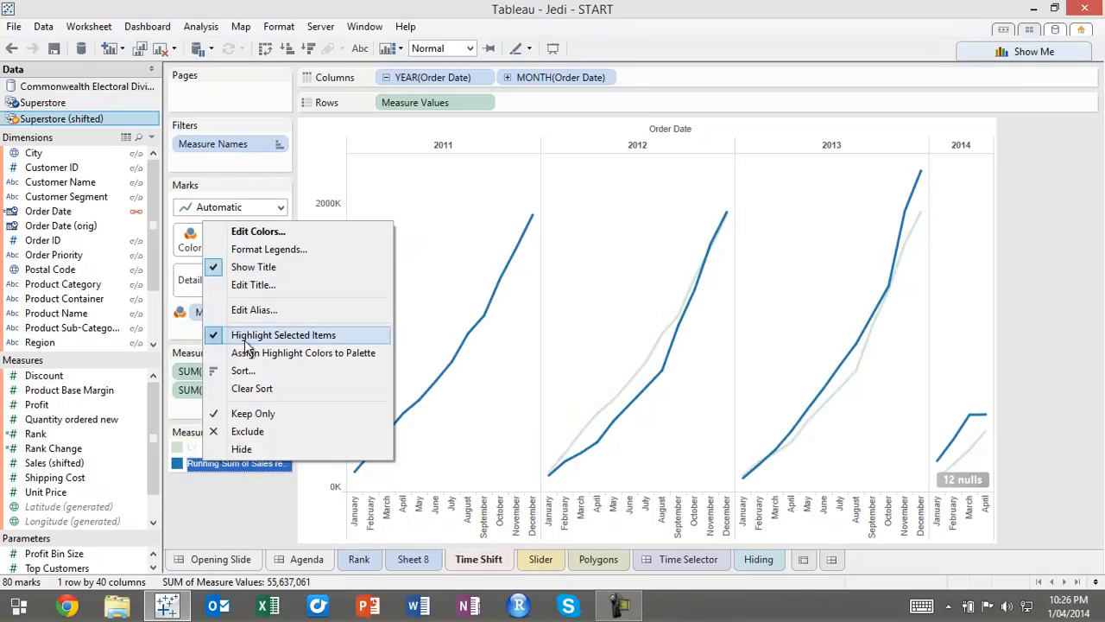
click(259, 310)
text(TY)
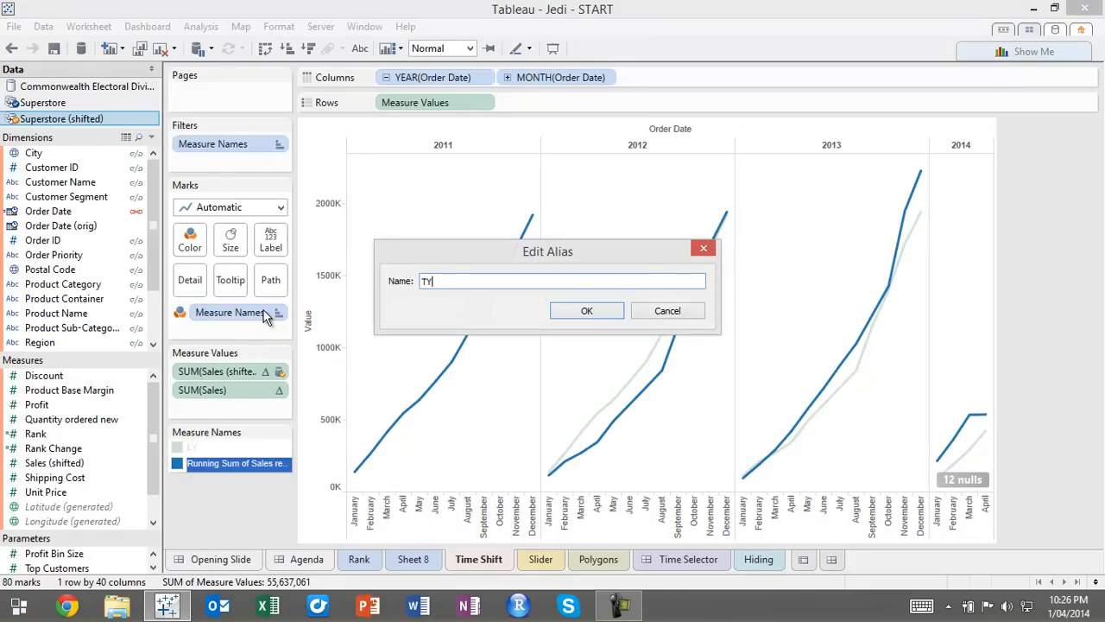
click(599, 314)
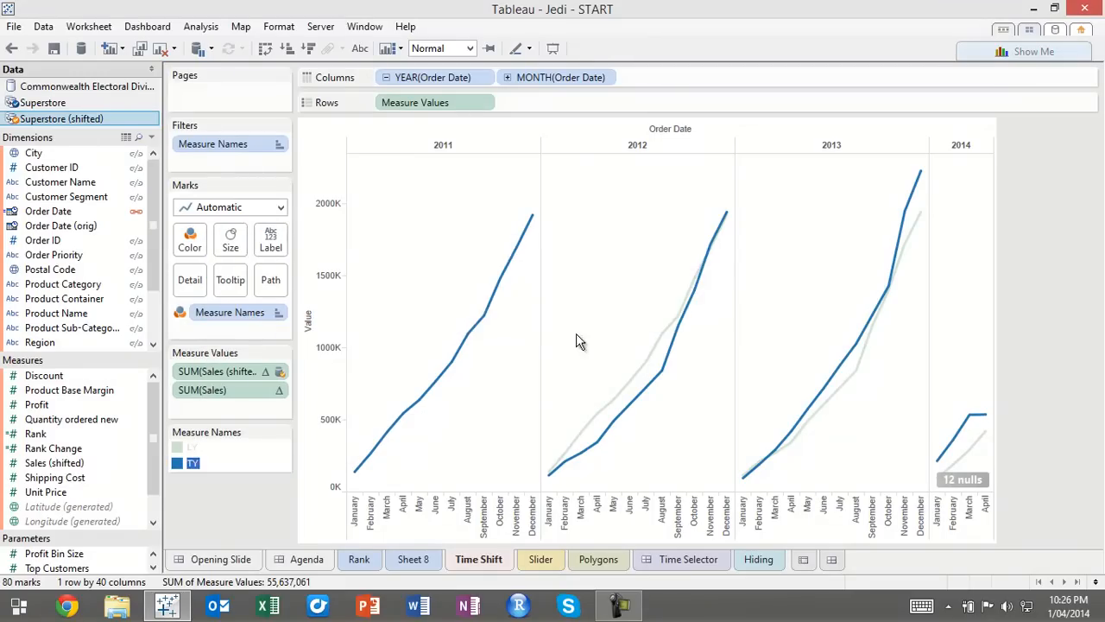
click(208, 499)
drag(251, 313, 272, 245)
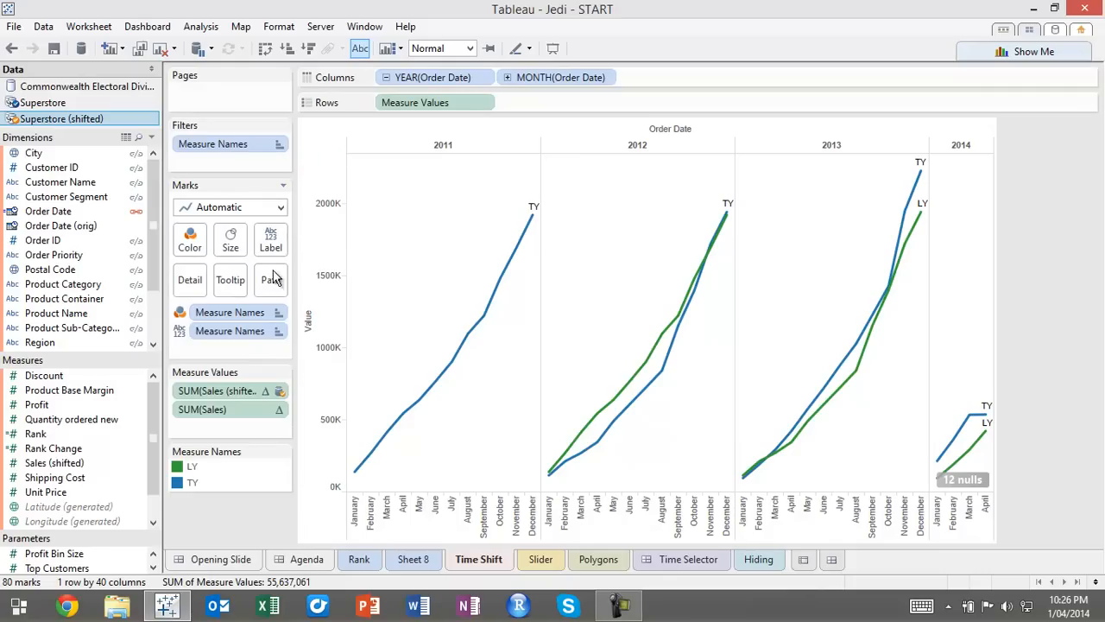
Show a quick filter for YEAR(Order Date) and set it to a single value slider
right_click(408, 84)
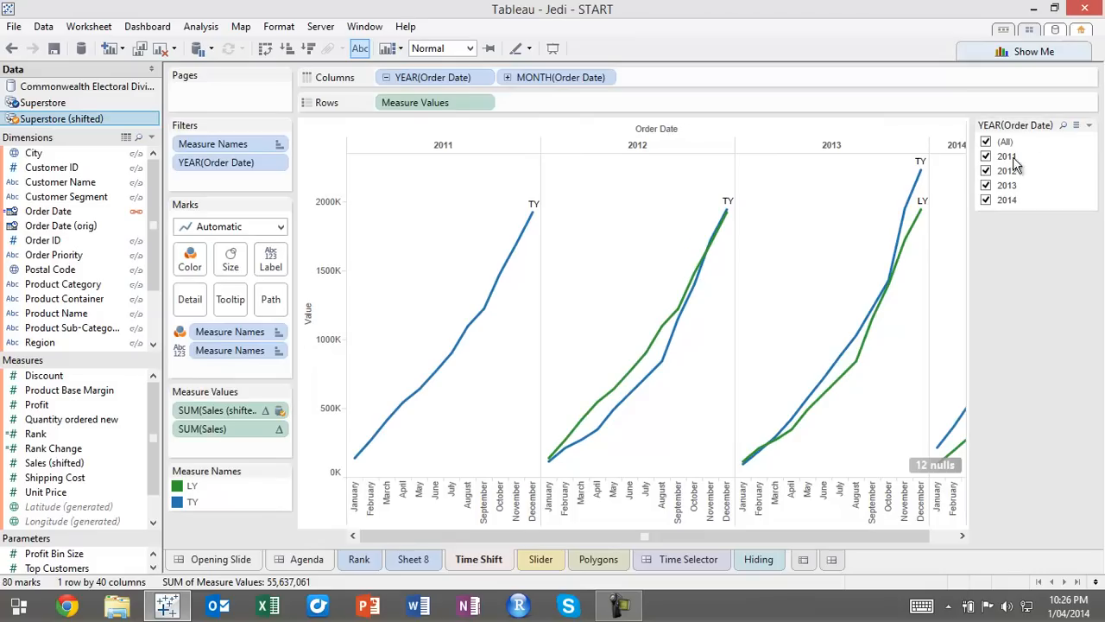
click(1090, 125)
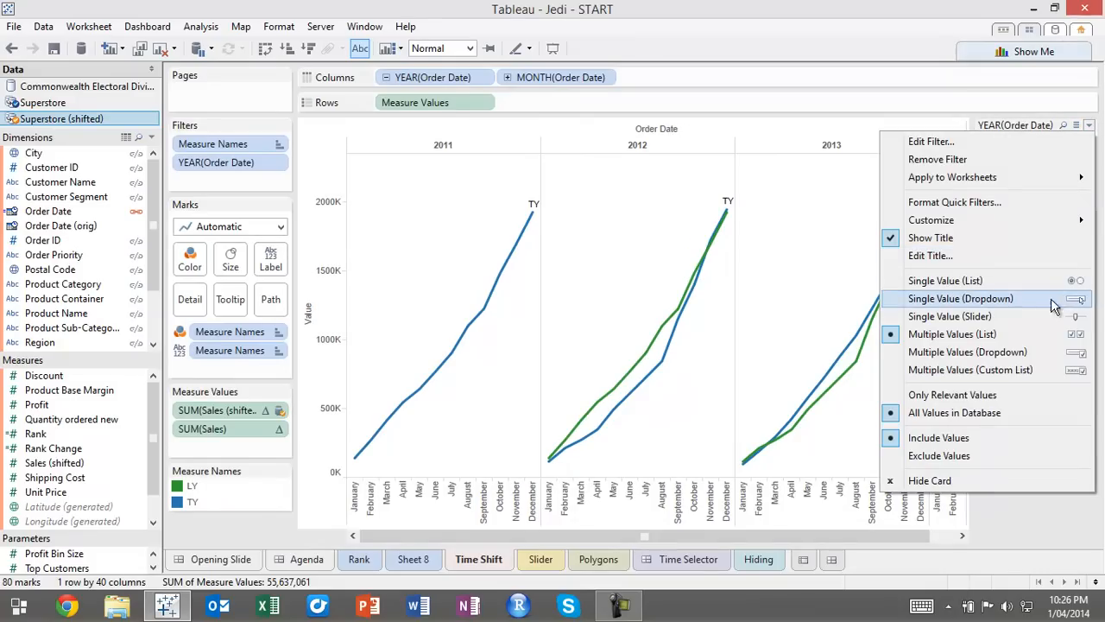
click(1027, 317)
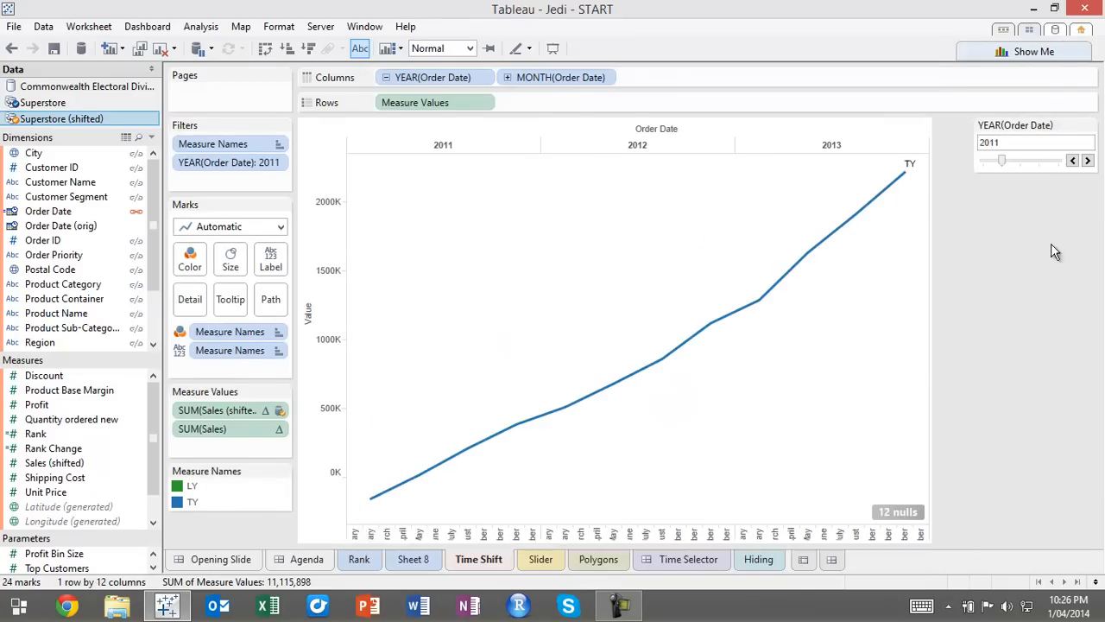
Step the year filter forward to 2014, go back to 2013 for comparison, and return it to 2014
click(1088, 163)
click(1088, 162)
click(1089, 161)
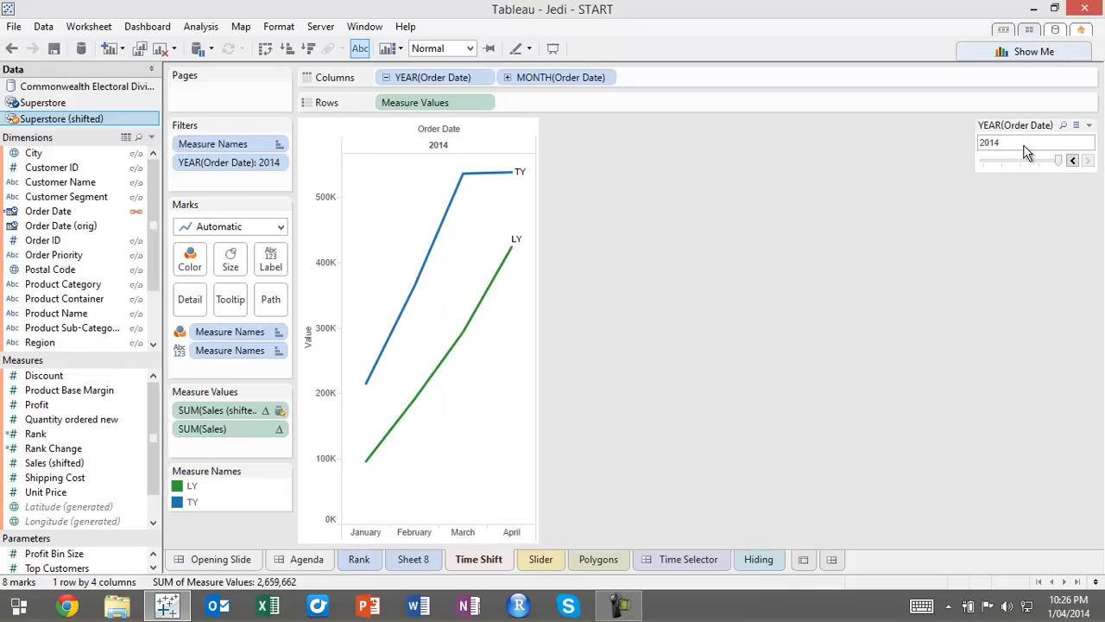
click(1074, 162)
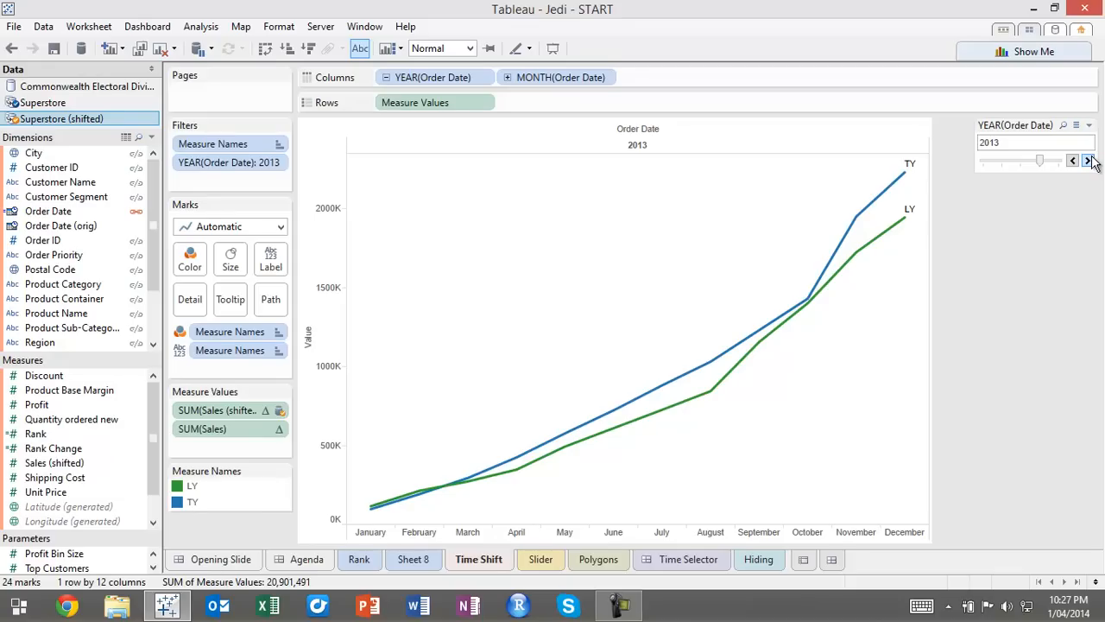
click(1087, 161)
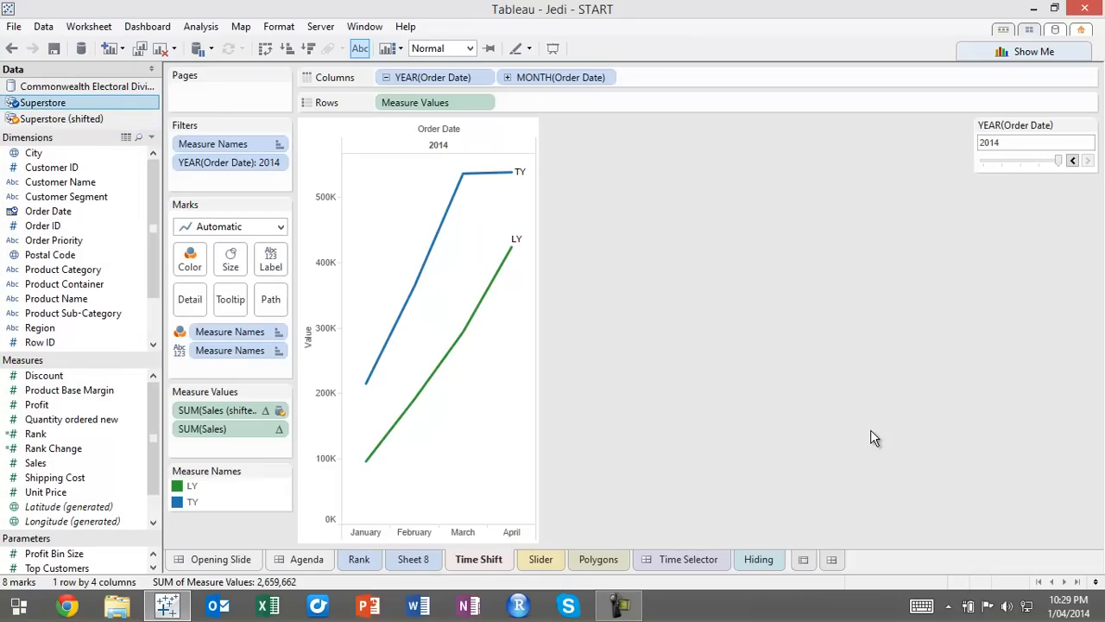
Open the Slider sheet and try later start dates in the Order Date range filter, returning it to 1/01/2011 each time
click(557, 561)
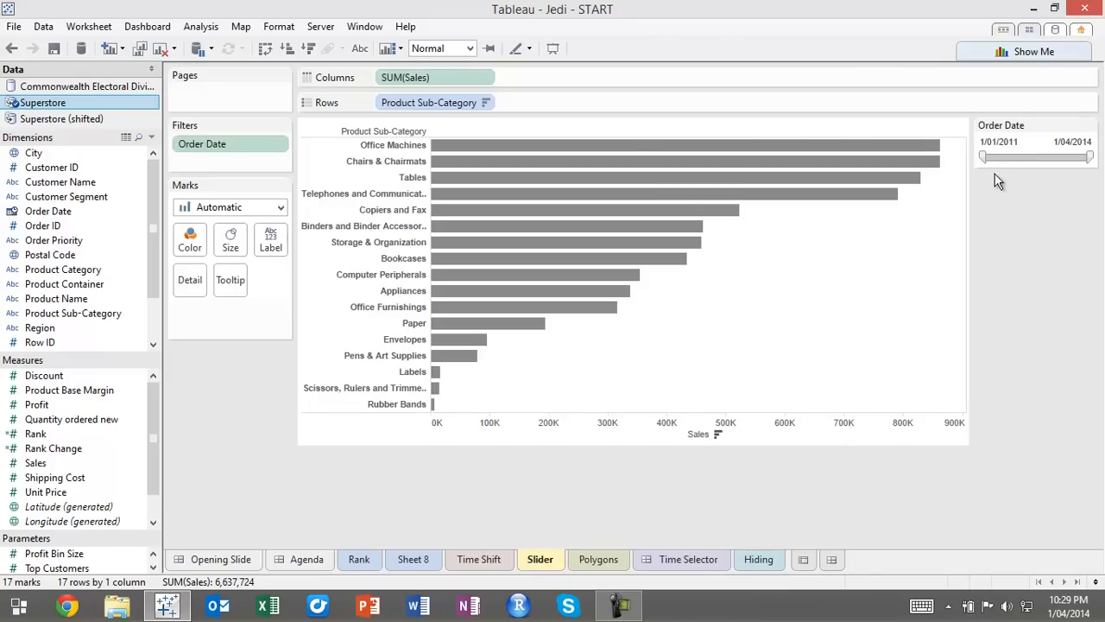
drag(984, 157, 1032, 162)
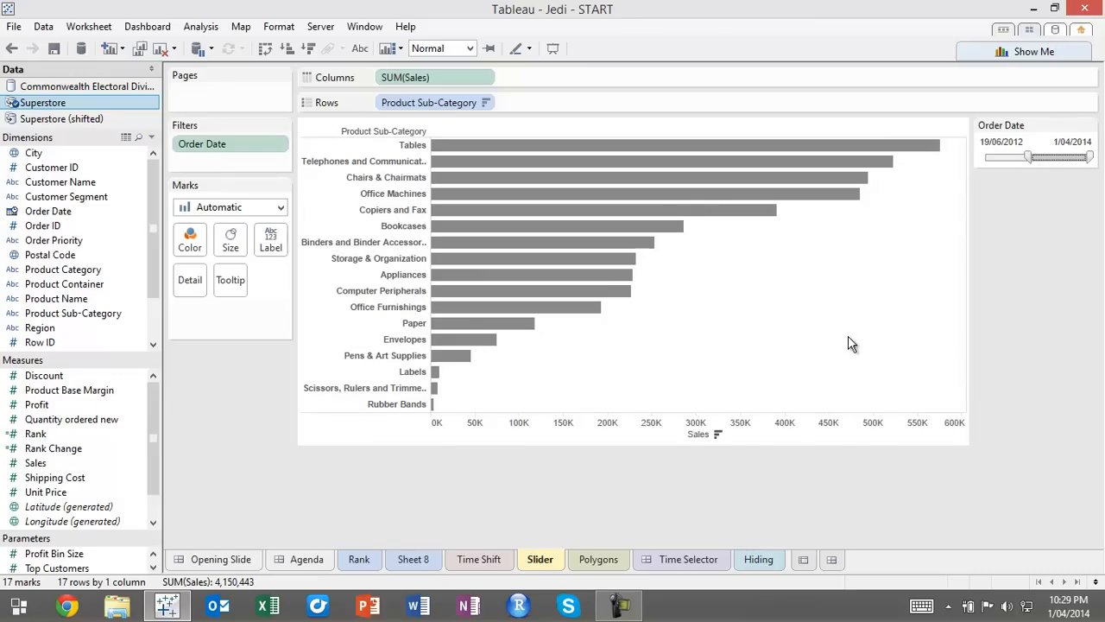
drag(1027, 158, 974, 158)
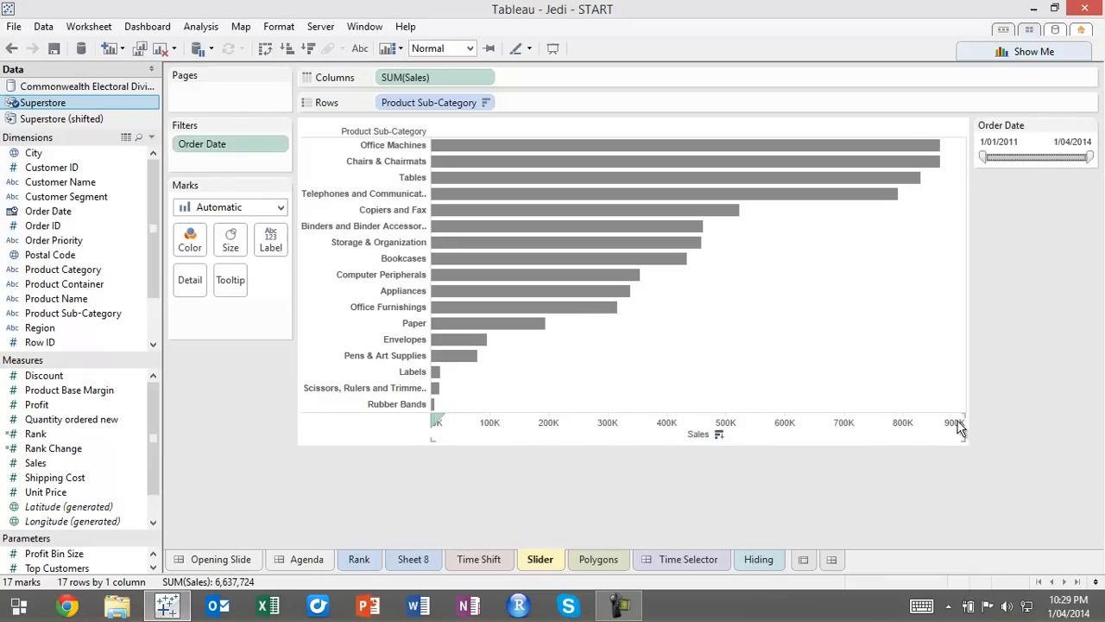
mouse_move(931, 143)
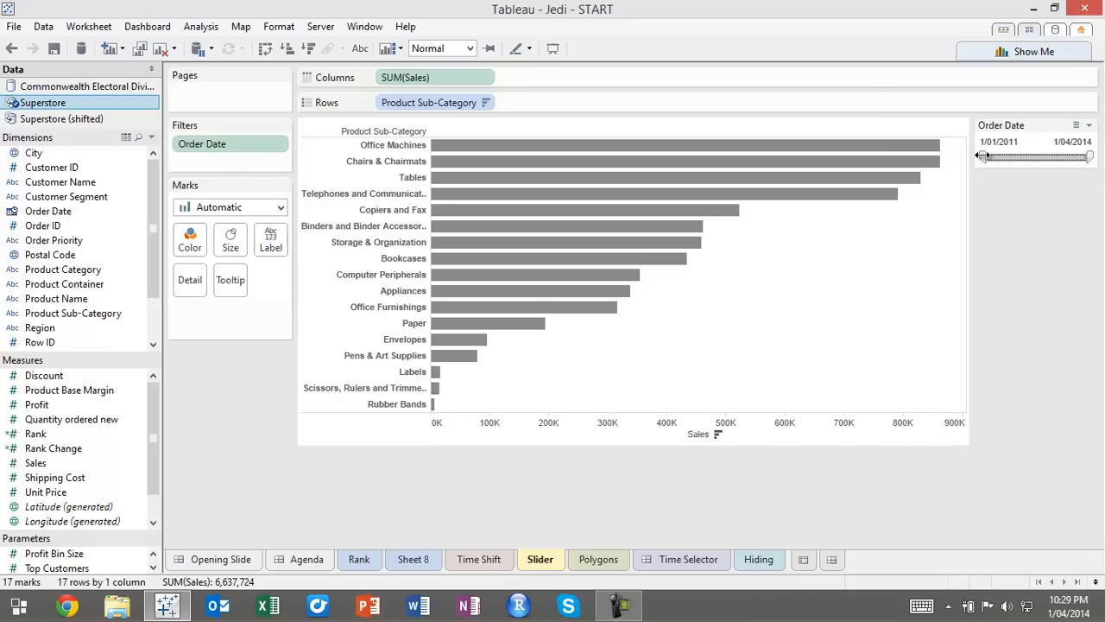
drag(983, 155, 1033, 158)
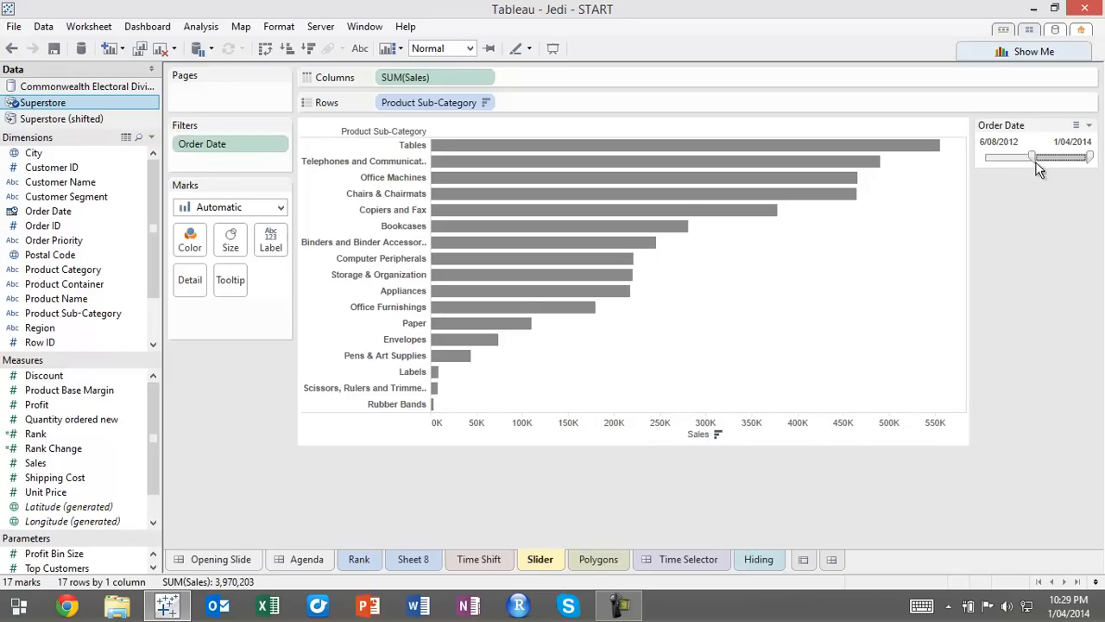
drag(1032, 157, 981, 159)
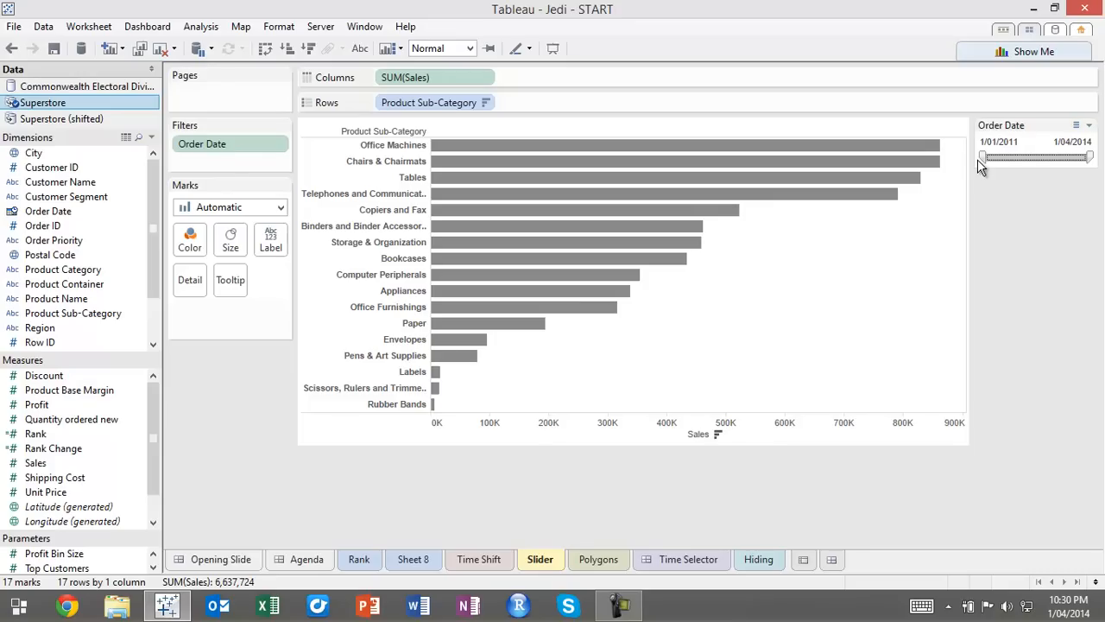
mouse_move(982, 160)
mouse_down()
mouse_move(1024, 170)
mouse_move(971, 165)
mouse_up()
Inspect the Office Machines bar as a single mark and clear its selection
mouse_move(442, 148)
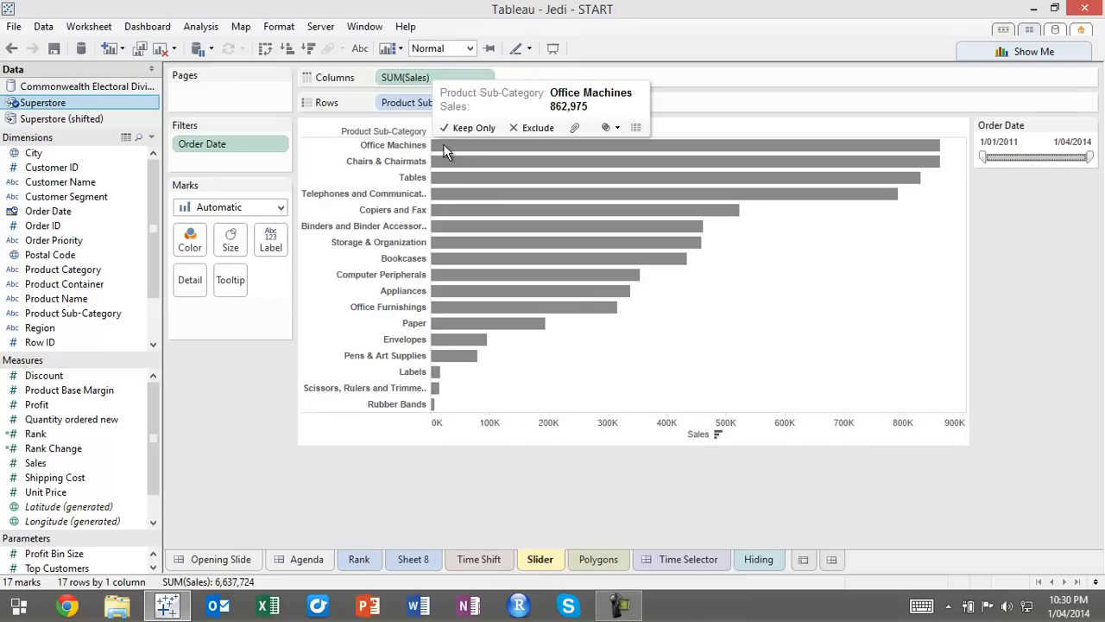
click(462, 149)
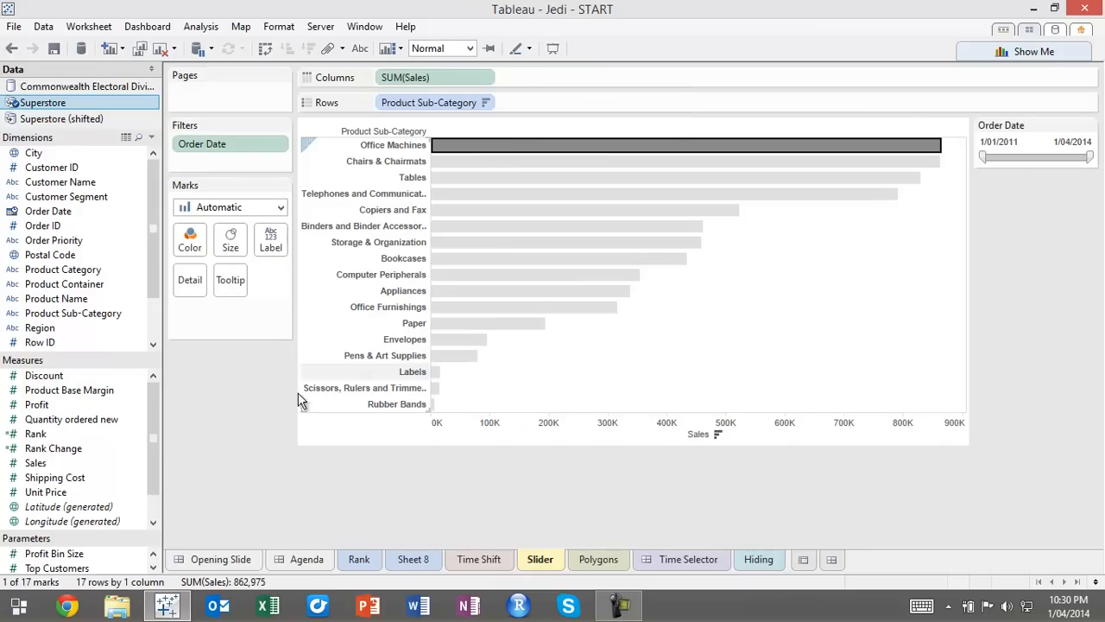
click(259, 394)
Add Order Date (Continuous) as a detail of the bar chart's marks
drag(65, 213, 190, 283)
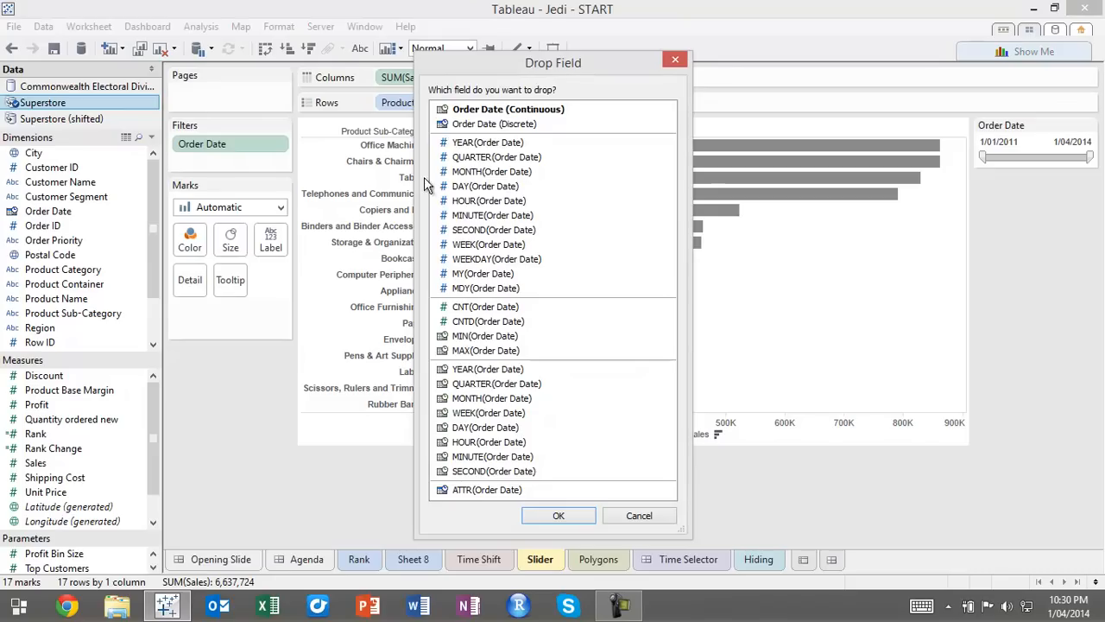
click(535, 115)
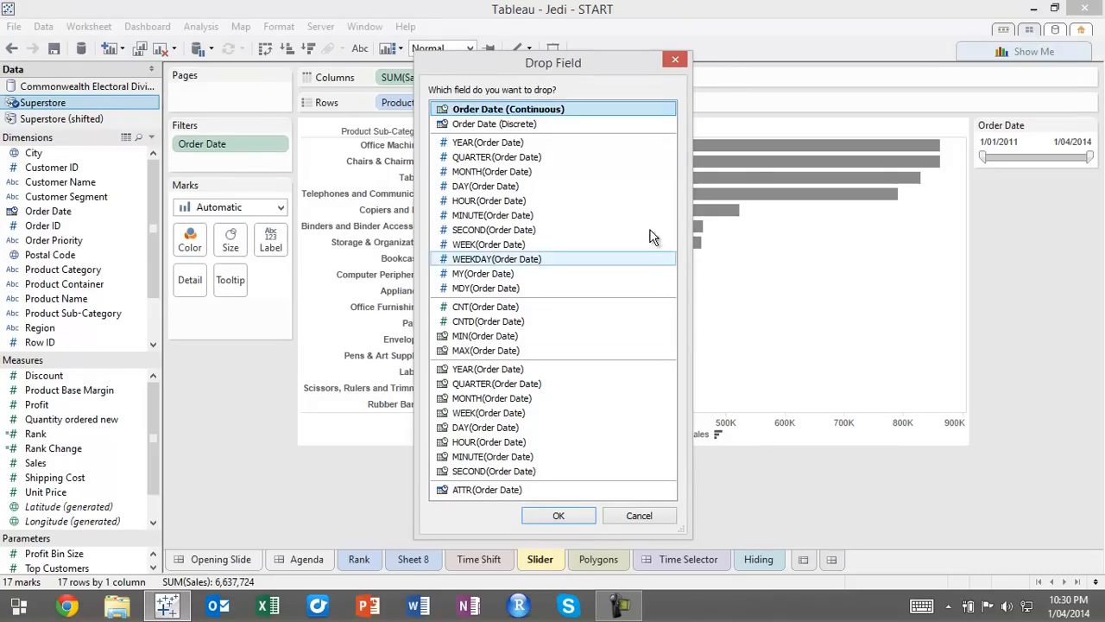
click(559, 516)
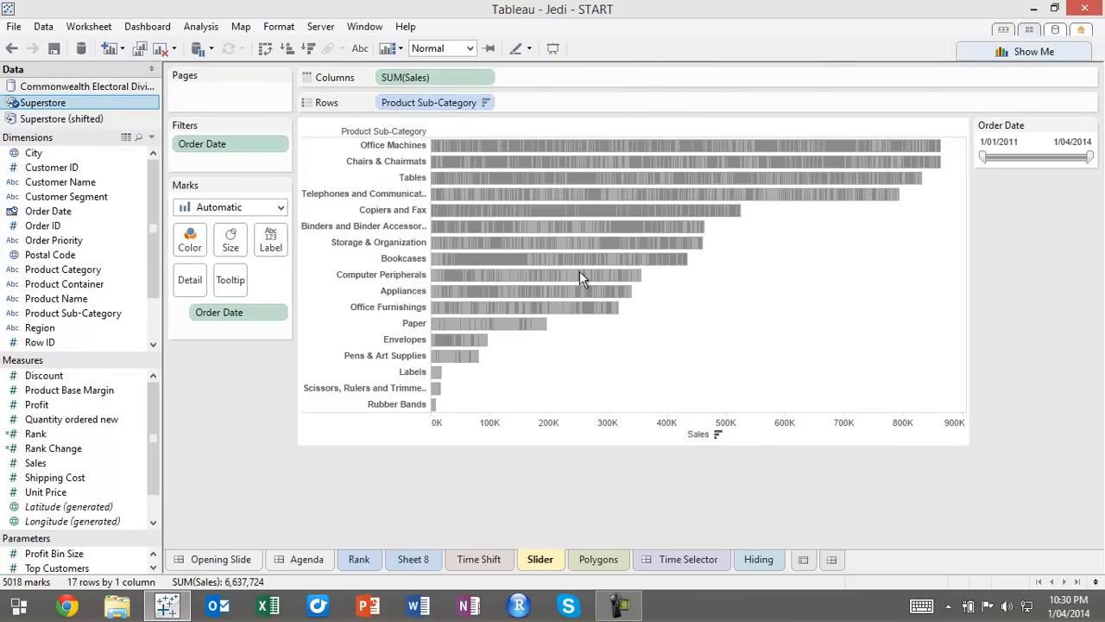
Examine the individual order-date segments within the Office Machines bar
click(484, 145)
click(520, 145)
click(538, 147)
click(557, 145)
click(577, 146)
click(594, 146)
click(614, 146)
click(635, 147)
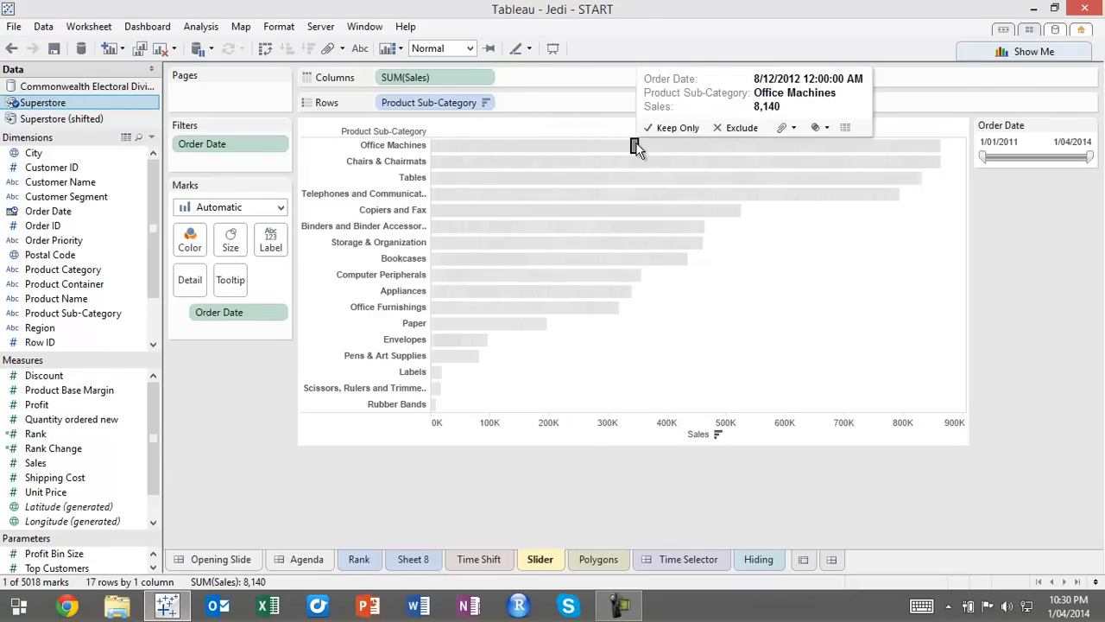
click(541, 146)
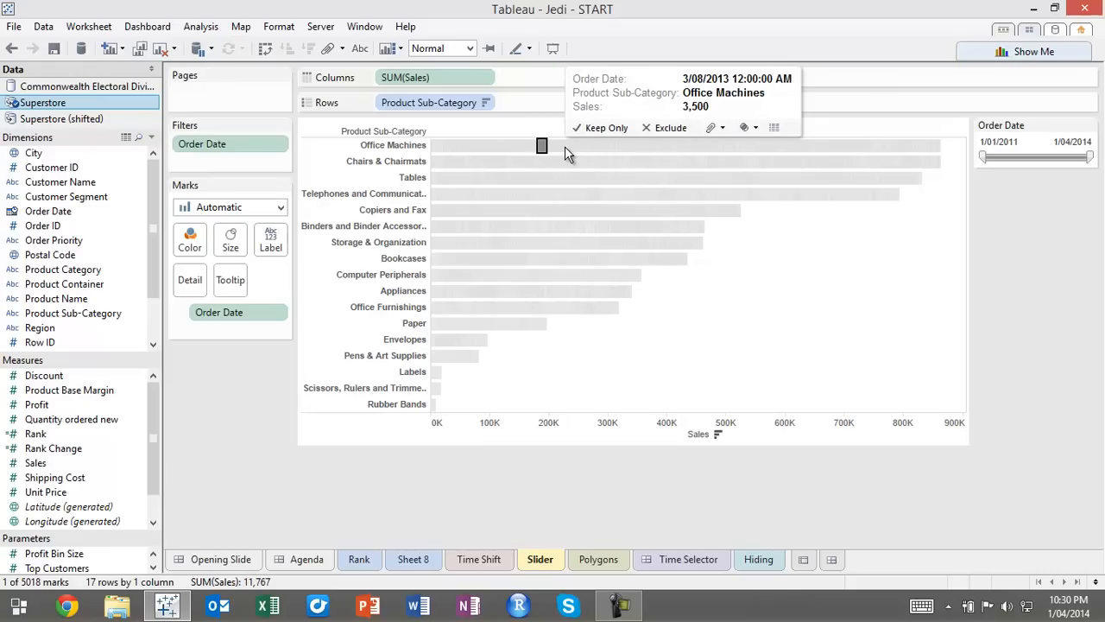
Inspect the 31/12/2013 segment of the Office Machines bar, clear its selection, and set the bars' border to None
click(488, 147)
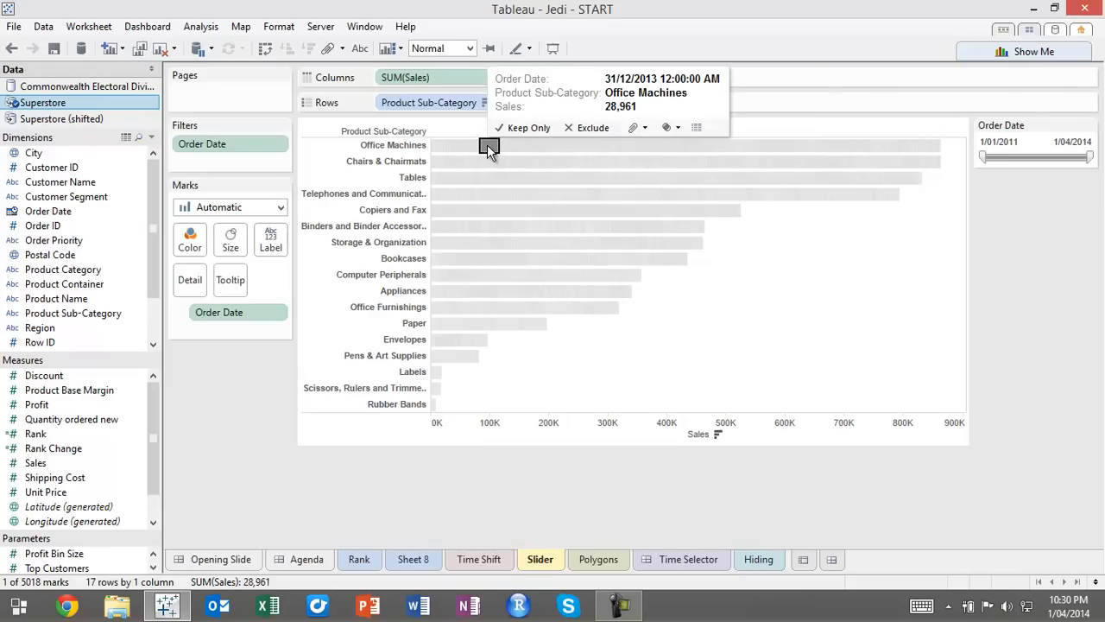
click(488, 147)
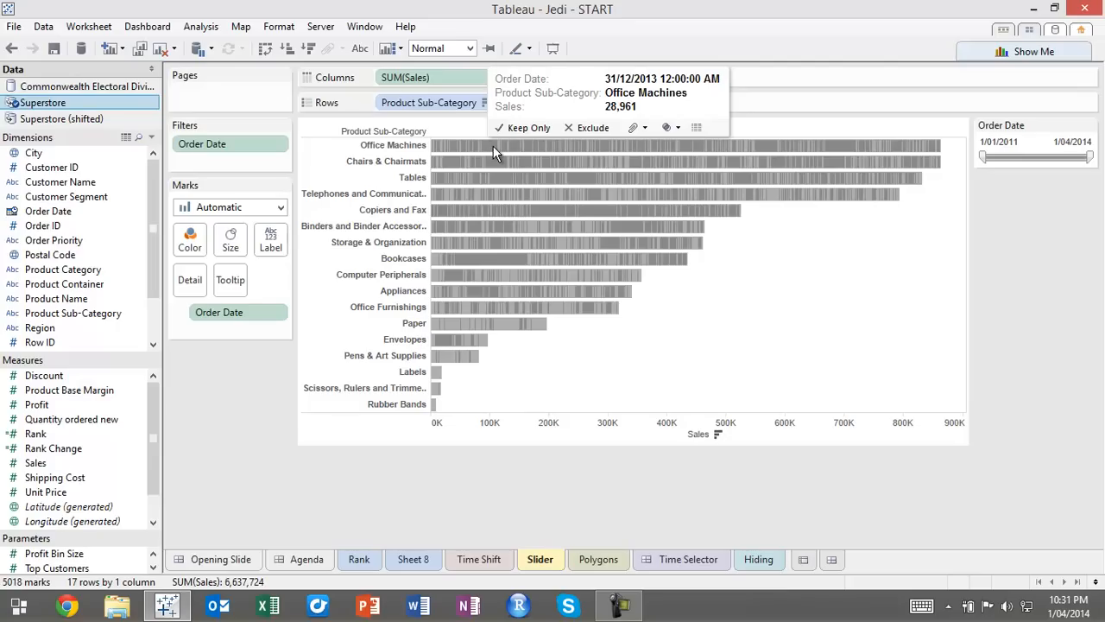
click(192, 239)
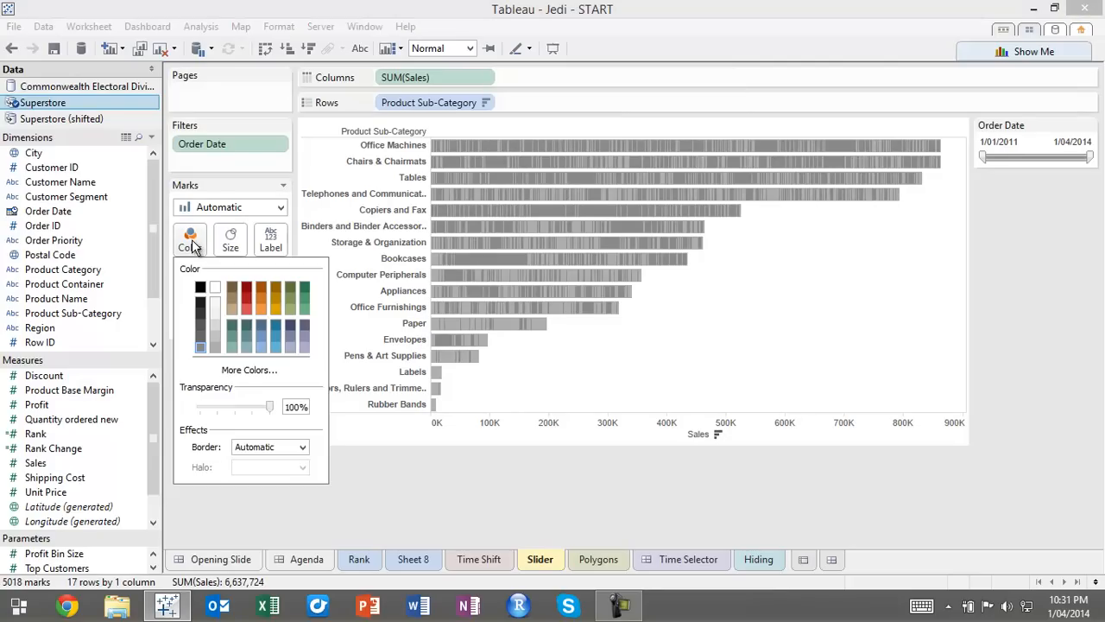
click(253, 446)
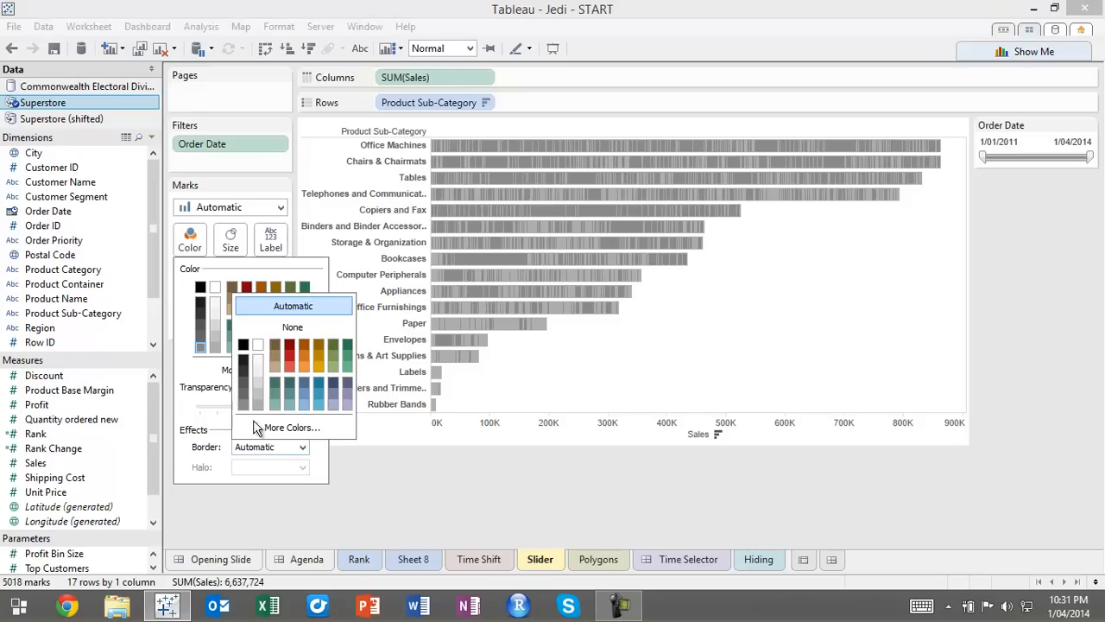
click(261, 328)
click(717, 358)
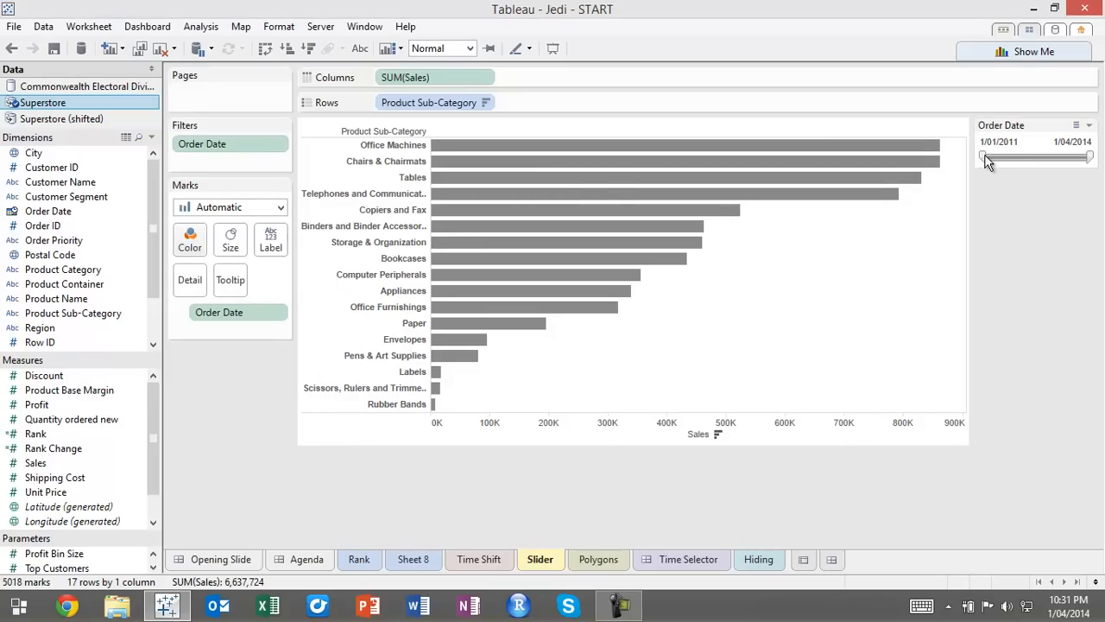
Examine the chart with the Order Date filter starting at 19/11/2012, and return the start to 1/01/2011
drag(982, 158, 1040, 172)
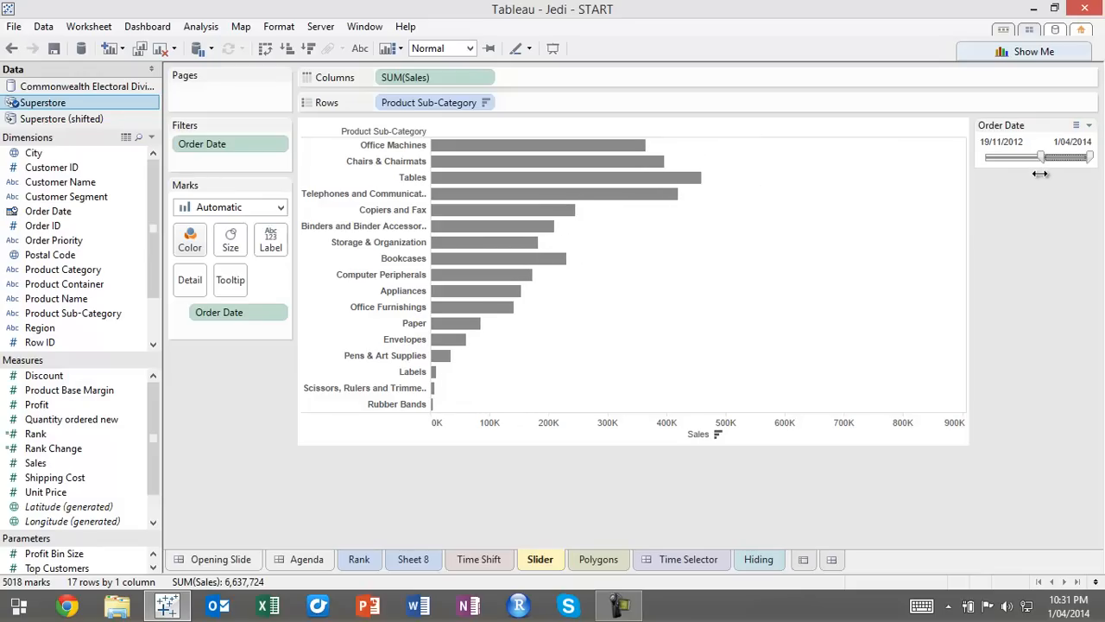
drag(1039, 174, 1041, 174)
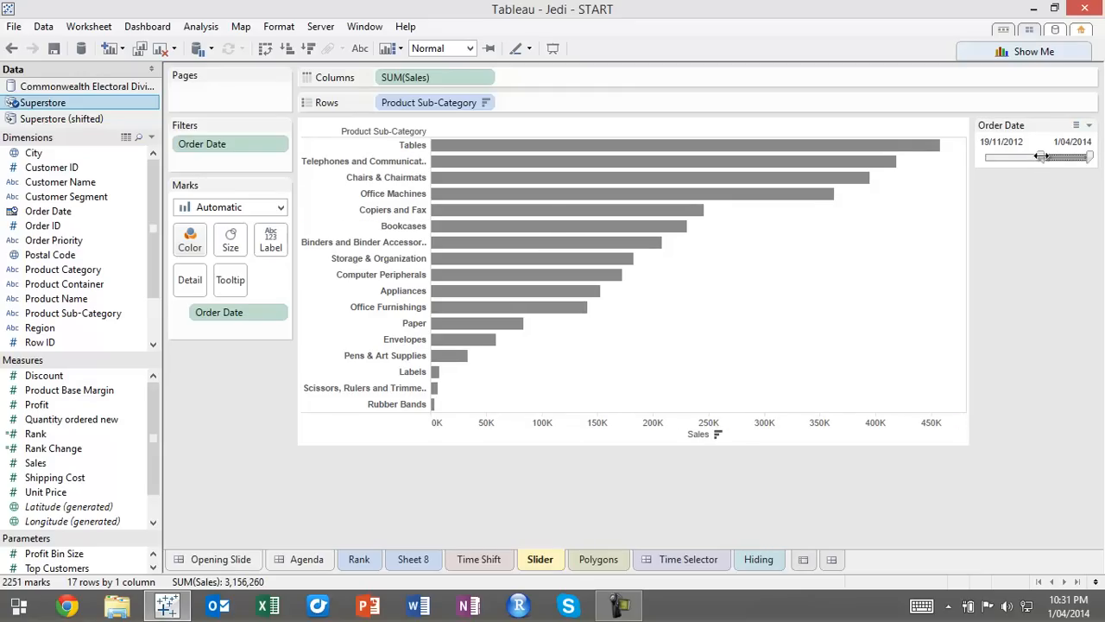
drag(1042, 160, 965, 175)
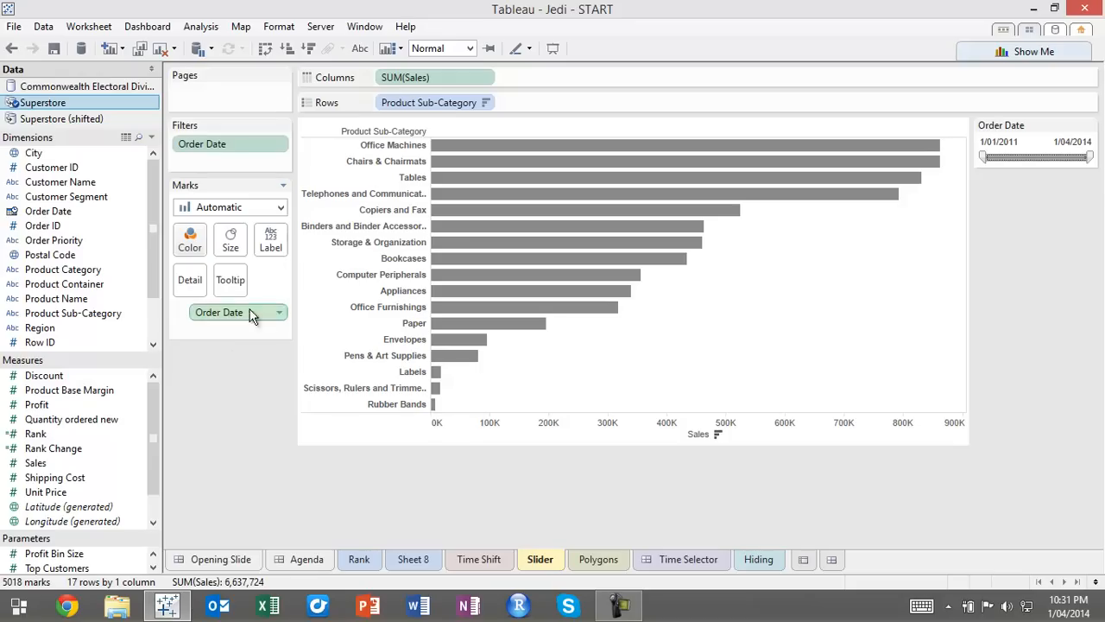
Try Order Date as a discrete detail, test the Order Date range filter with it, and undo the change
click(280, 313)
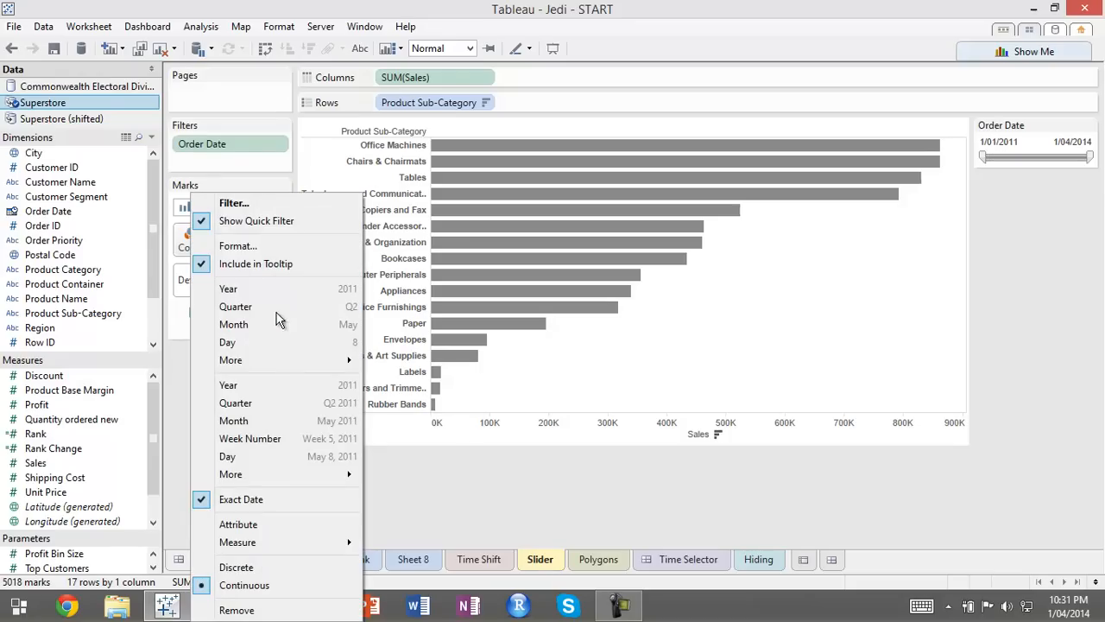
click(235, 568)
mouse_move(984, 157)
mouse_down()
mouse_move(1032, 158)
mouse_move(966, 165)
mouse_up()
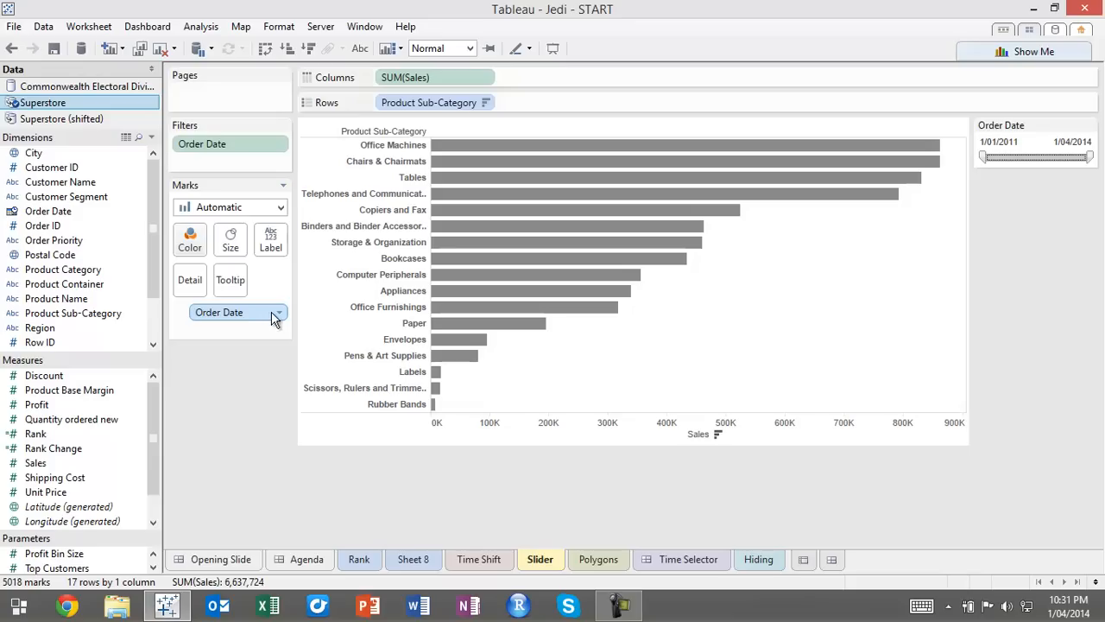
click(11, 48)
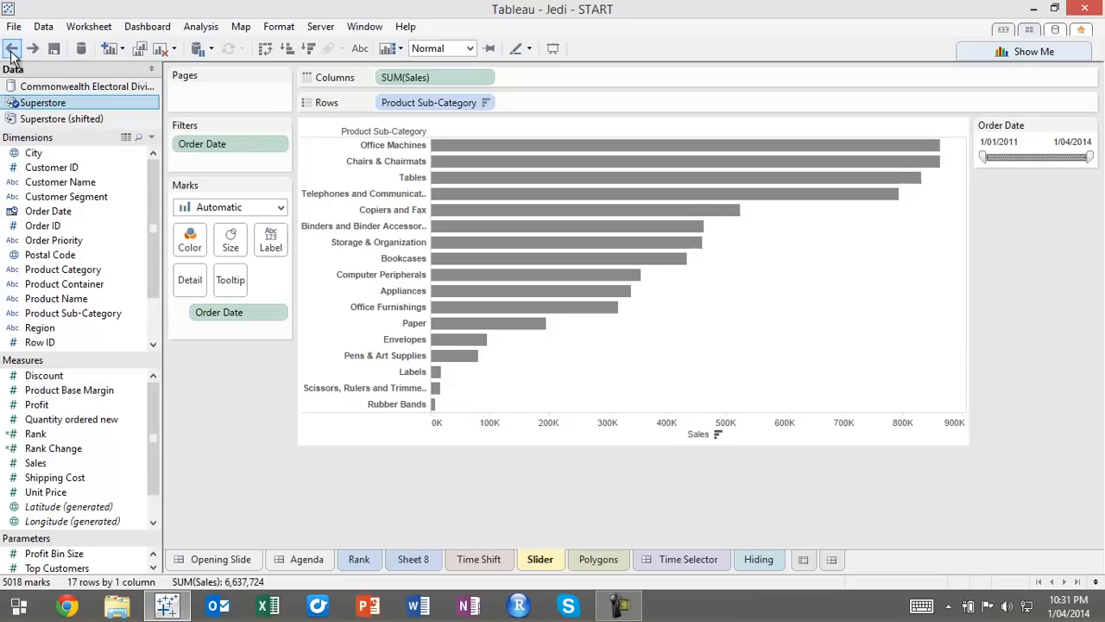
click(32, 48)
drag(984, 154, 918, 164)
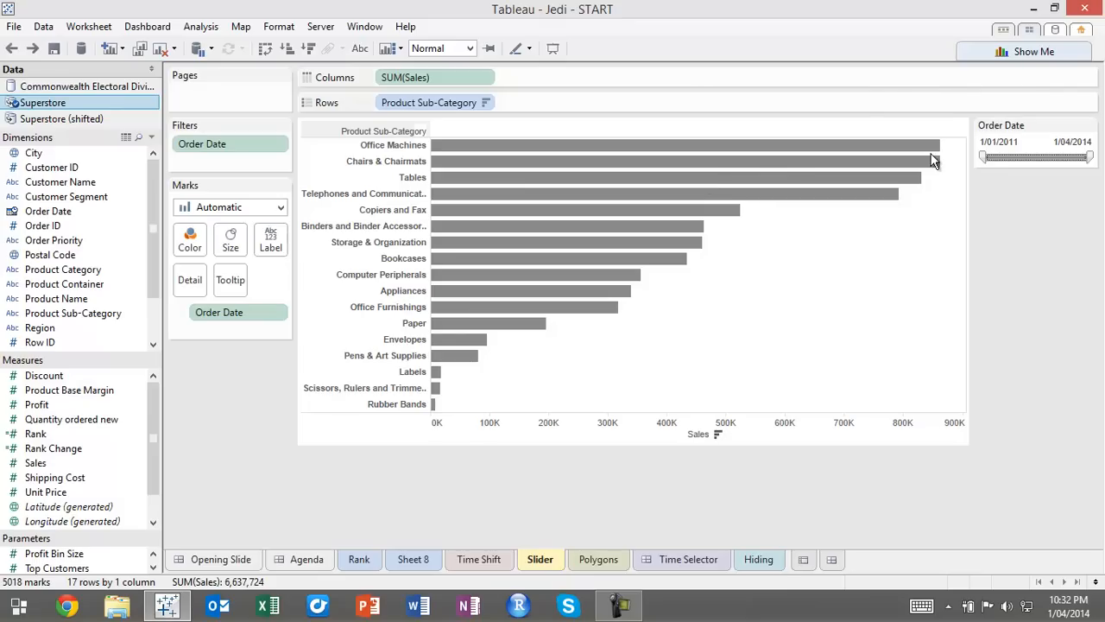
Duplicate the Superstore data source and add the copy's Sales to the chart as a dual axis
mouse_move(933, 161)
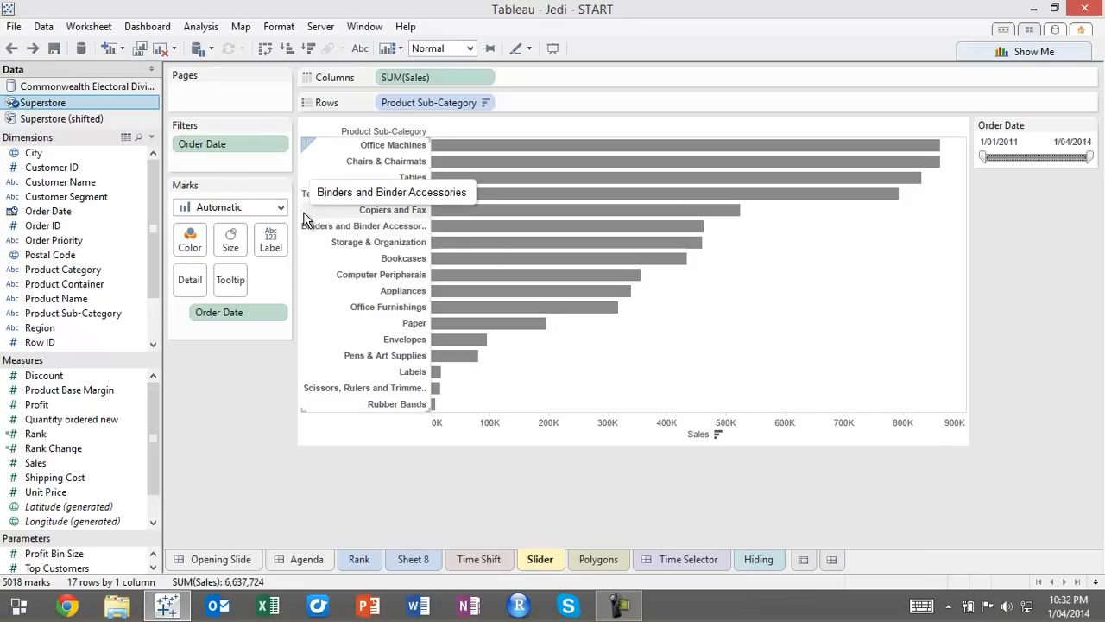
right_click(56, 104)
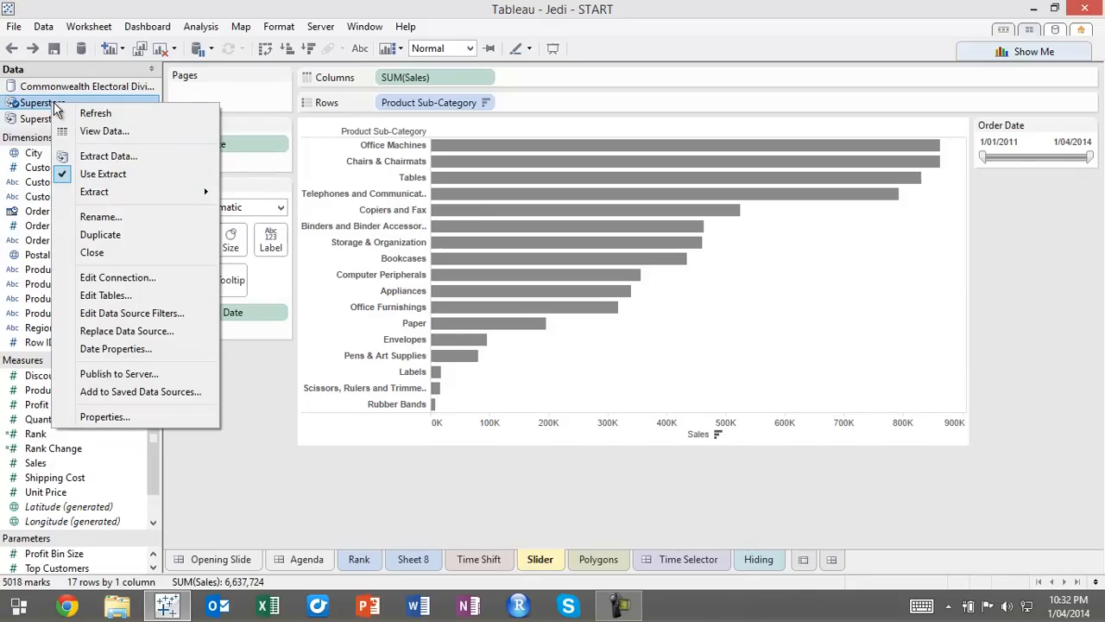
click(151, 237)
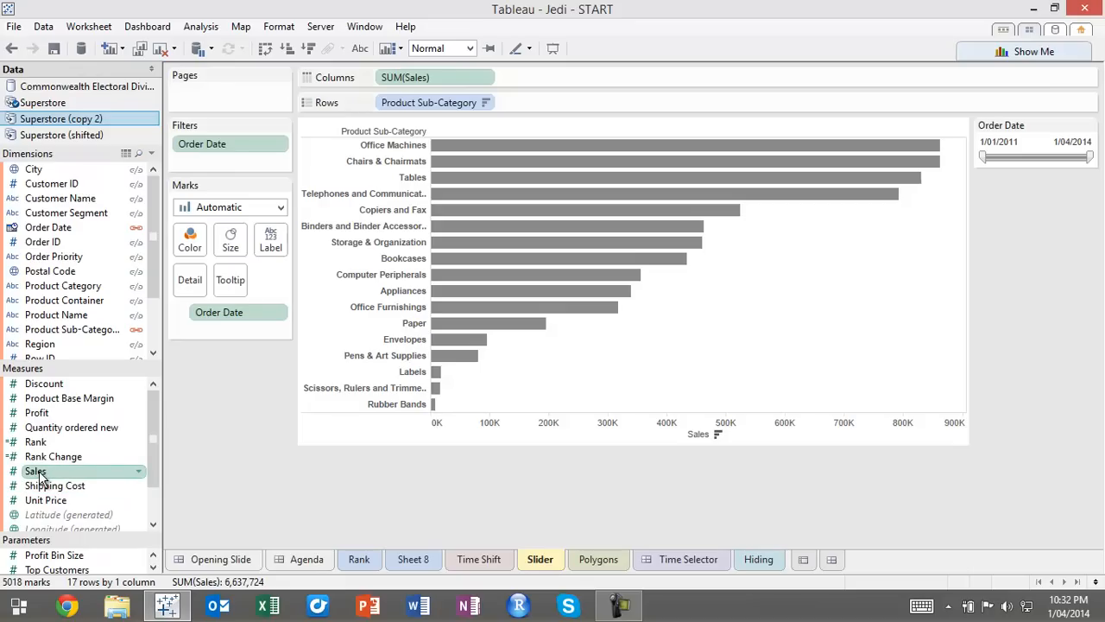
drag(38, 475, 687, 148)
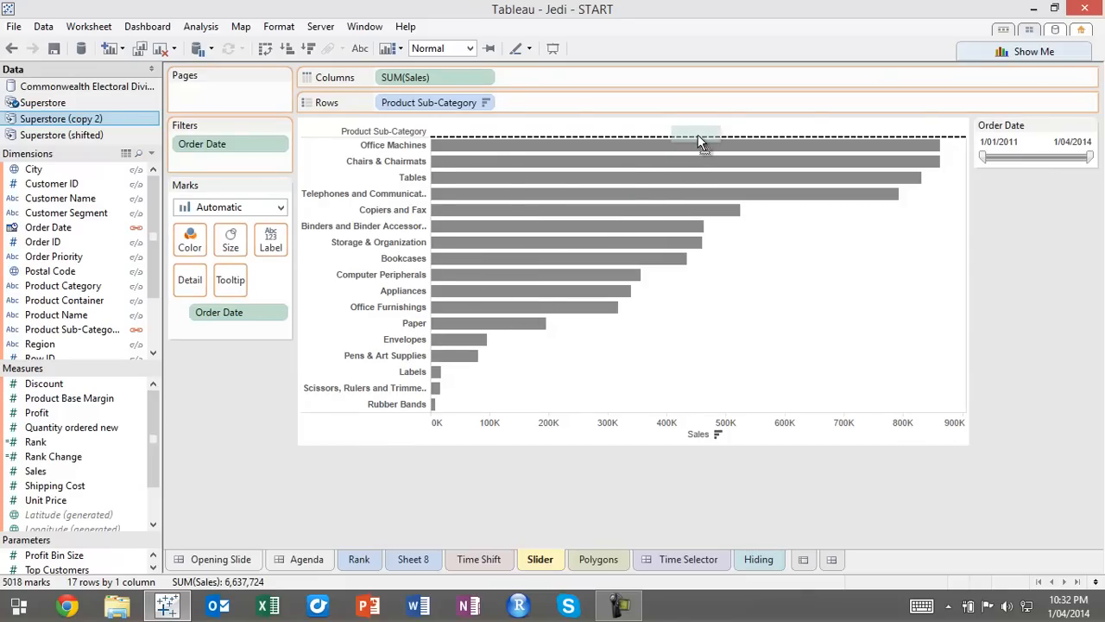
drag(699, 136, 698, 136)
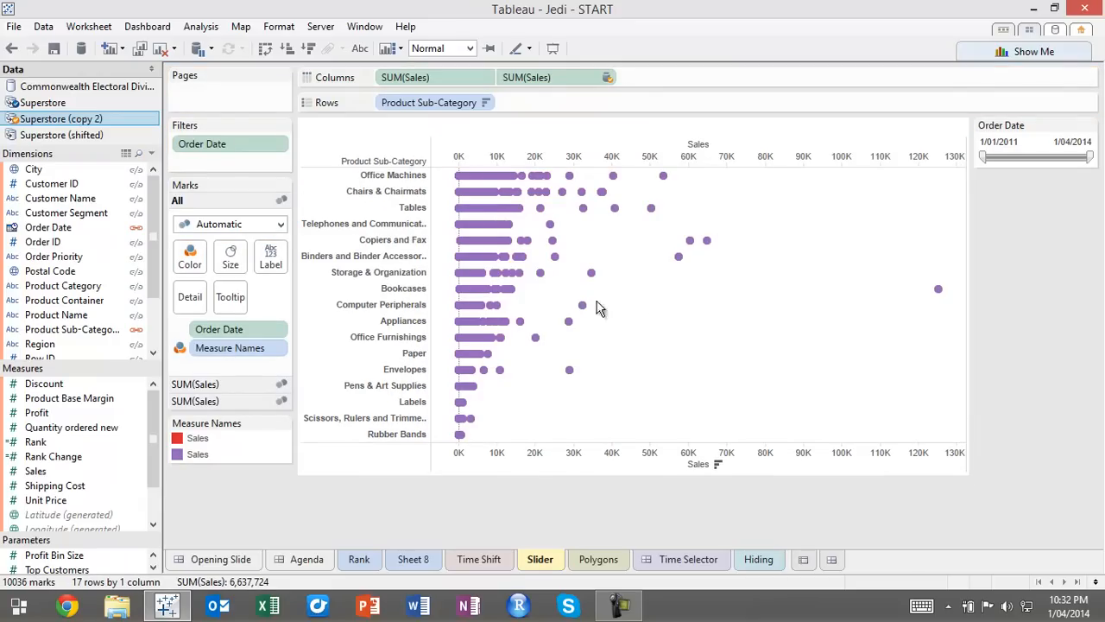
Change the mark type of all measures to Bar and synchronize the second Sales axis with the first
click(263, 226)
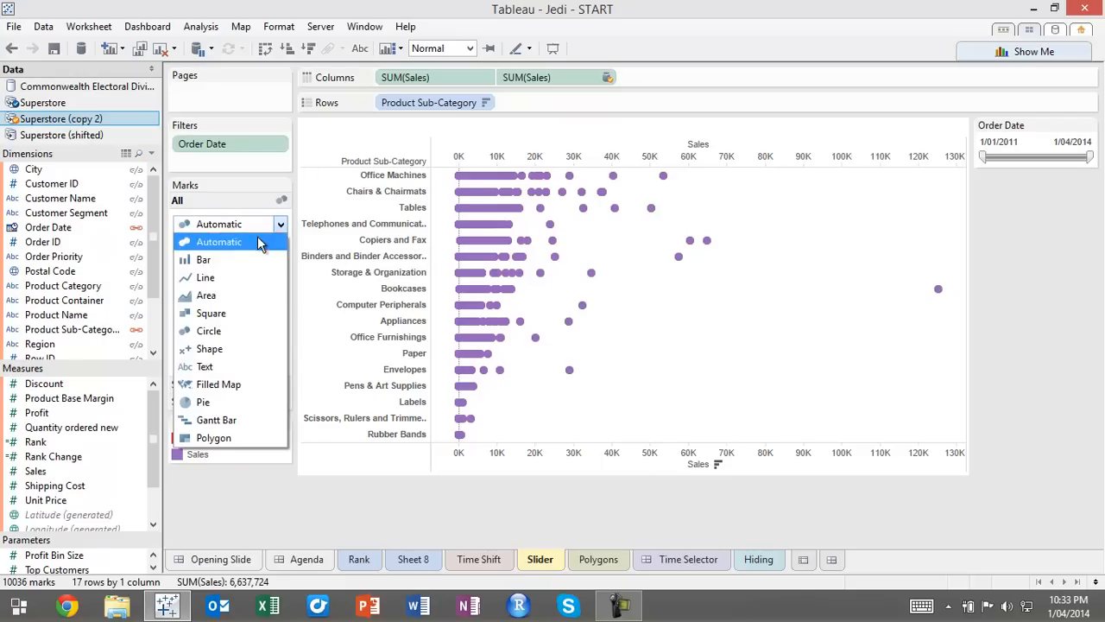
click(238, 263)
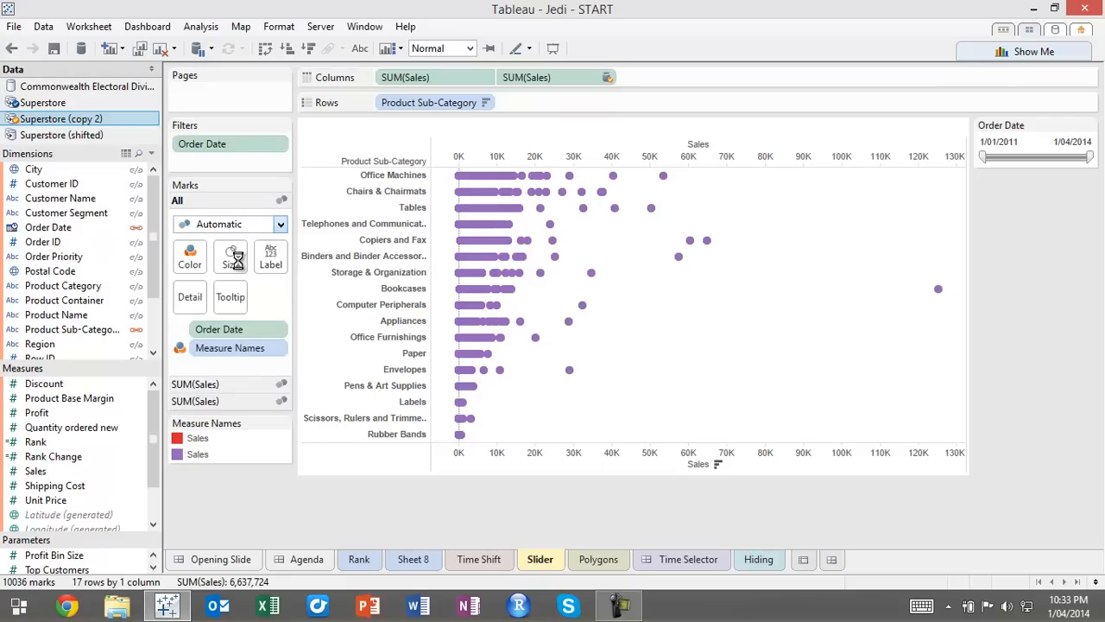
right_click(737, 156)
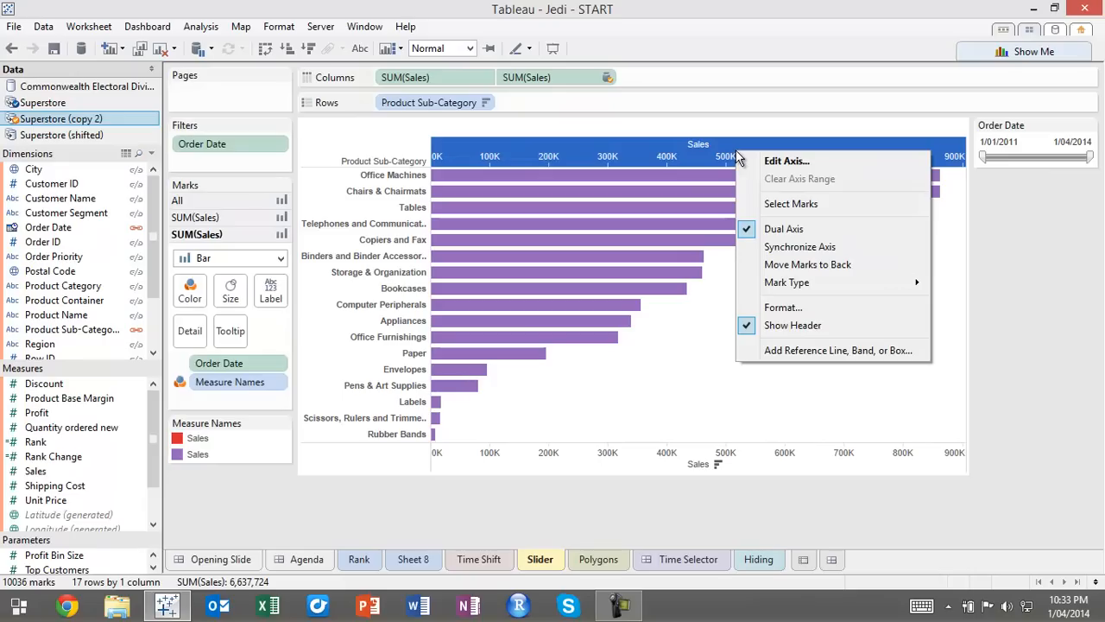
click(822, 246)
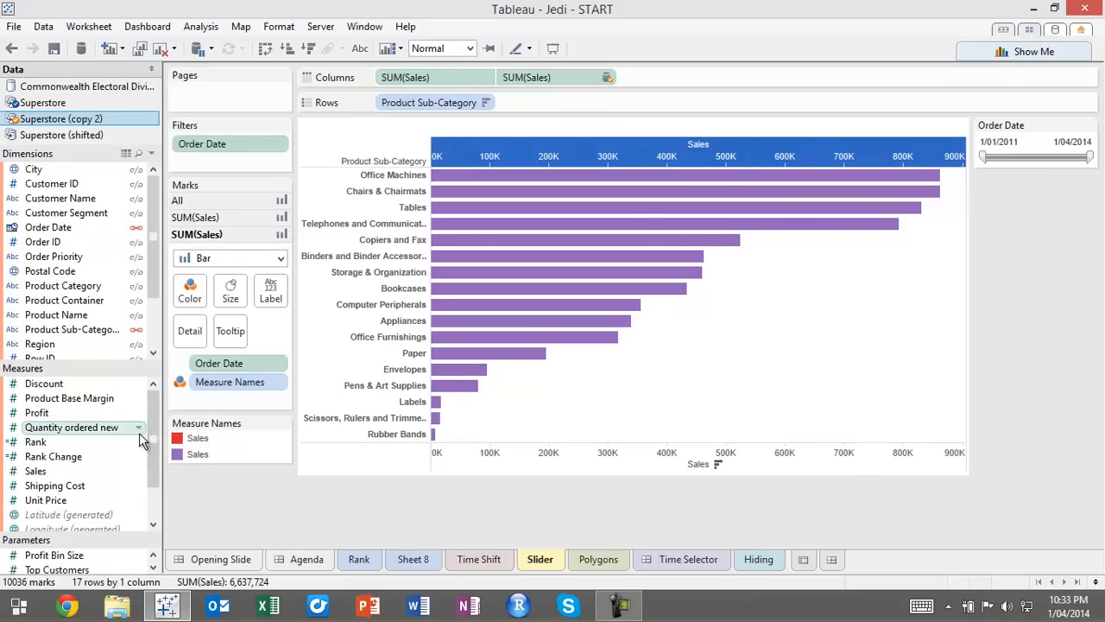
Remove Measure Names from the color of all marks and color the copied source's Sales bars light grey
click(218, 197)
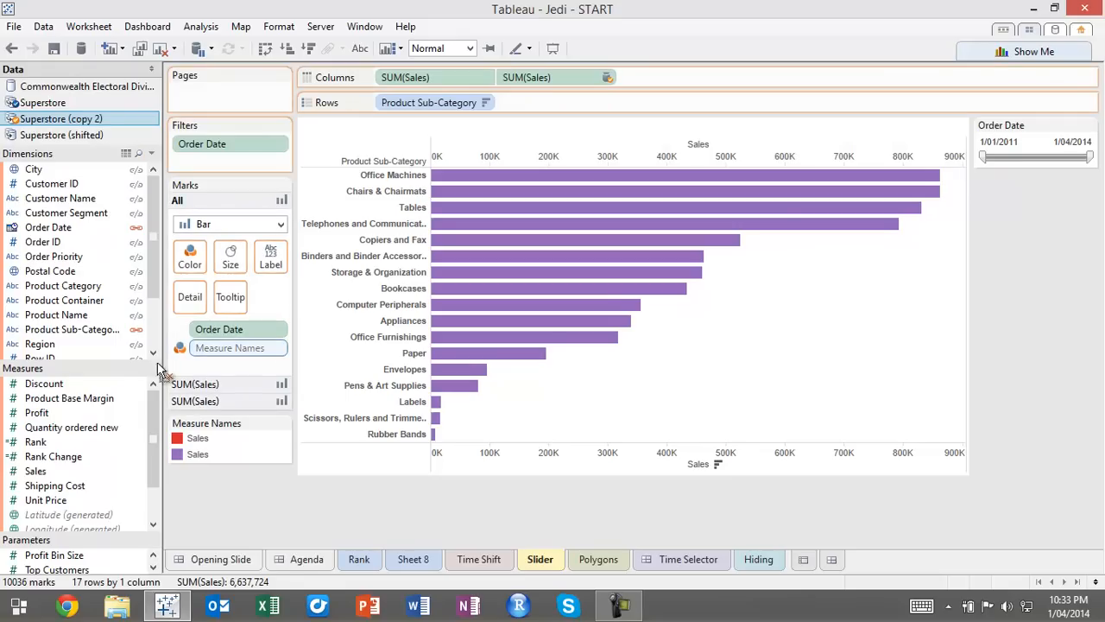
drag(82, 321, 82, 321)
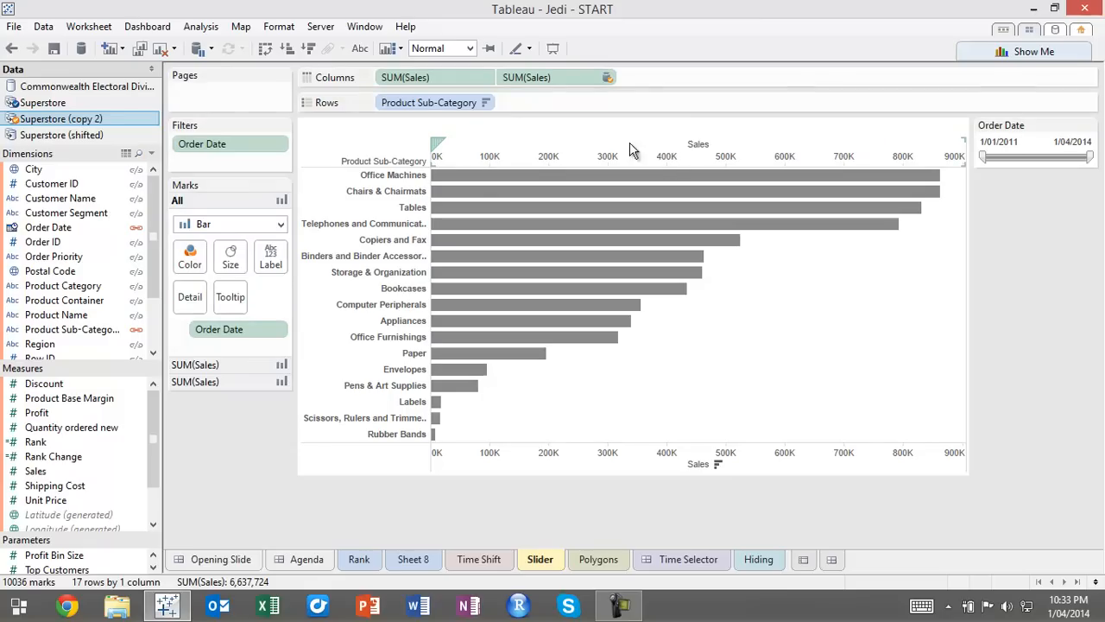
click(230, 381)
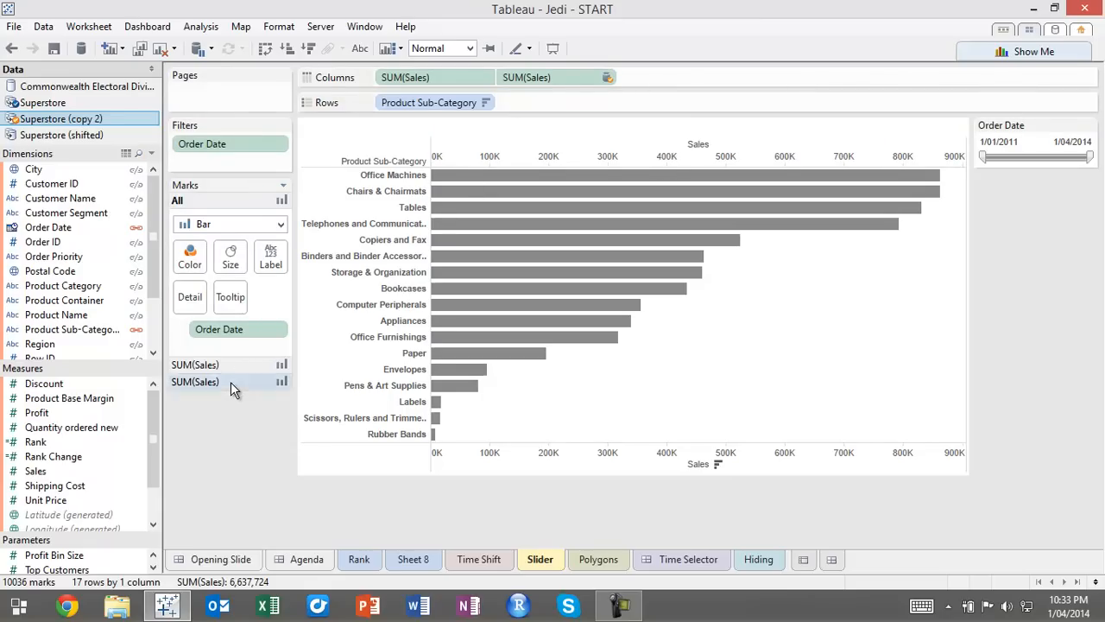
click(189, 292)
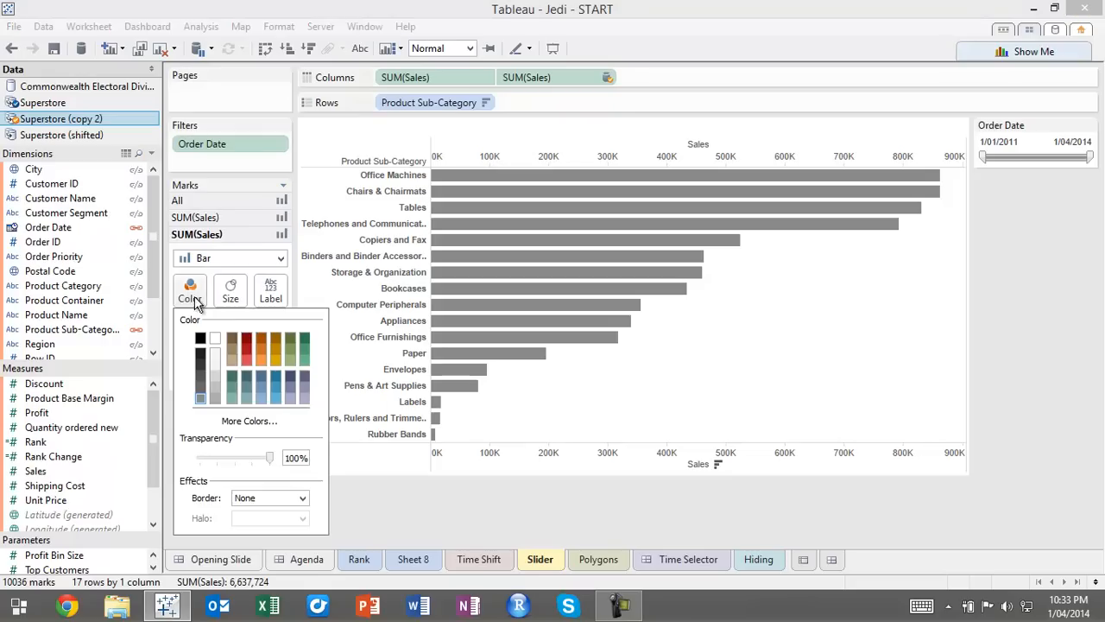
click(214, 372)
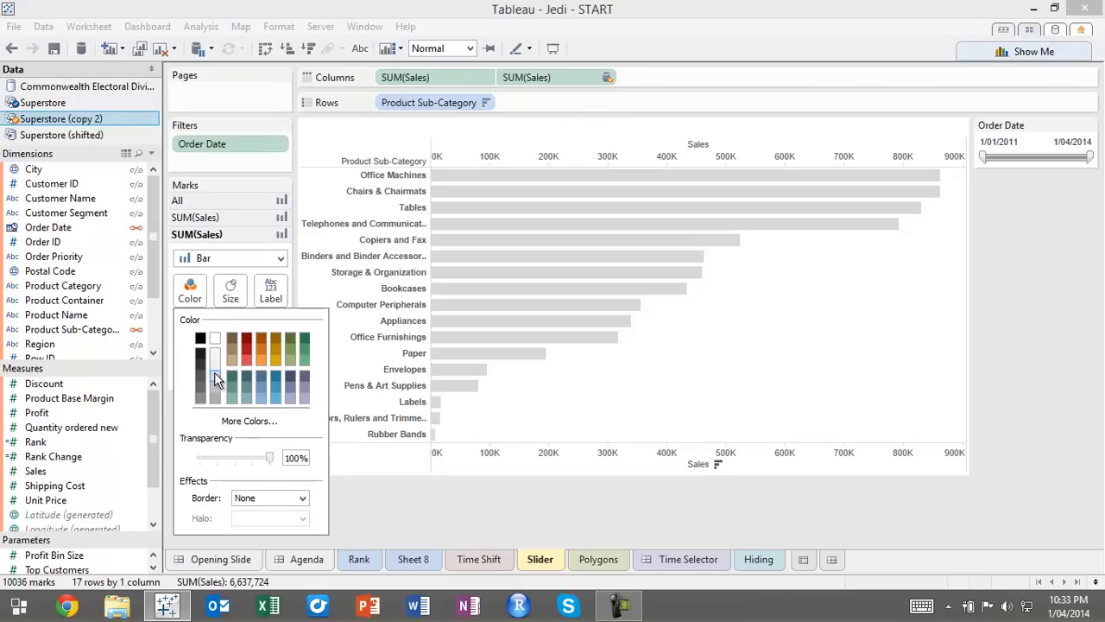
Move the light grey Sales marks to the back and test the Order Date filter, returning its start to 1/01/2011
right_click(800, 157)
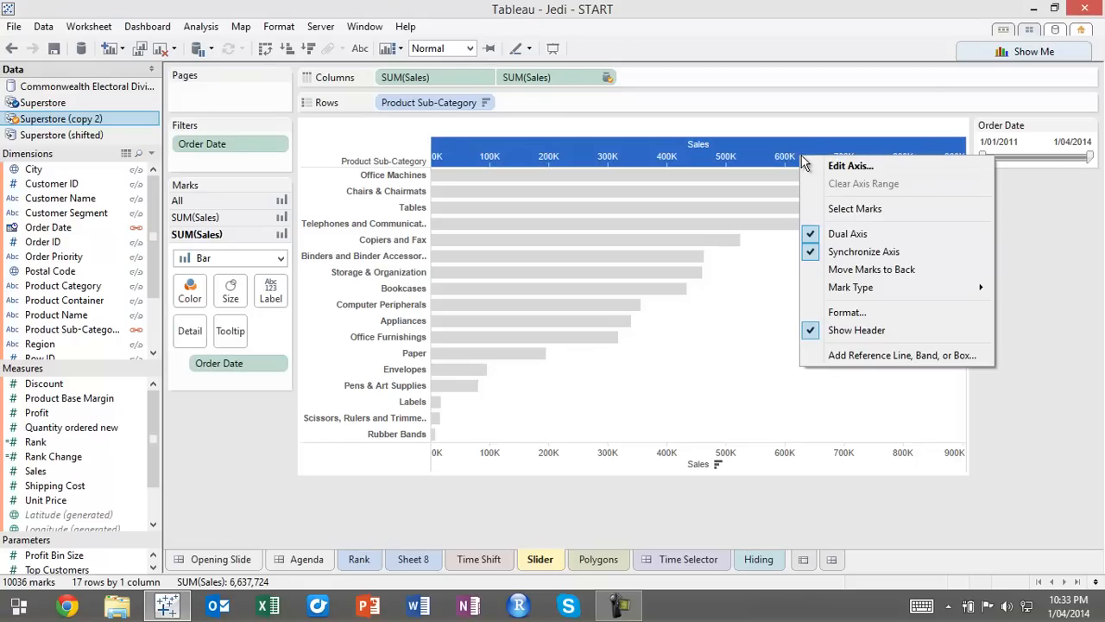
click(864, 265)
click(1010, 283)
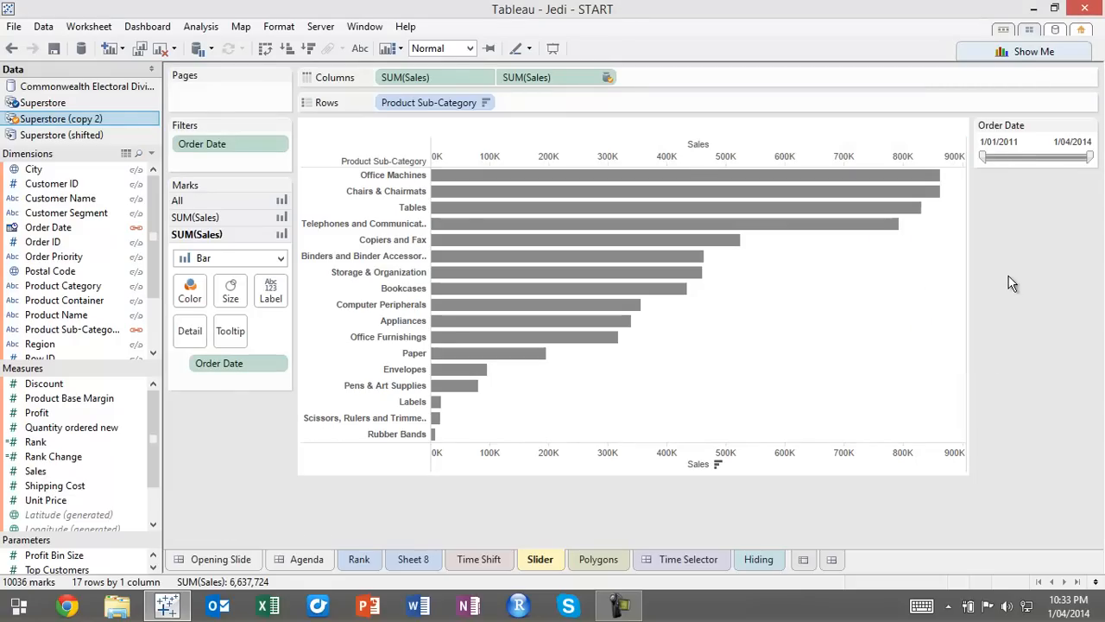
drag(984, 158, 961, 166)
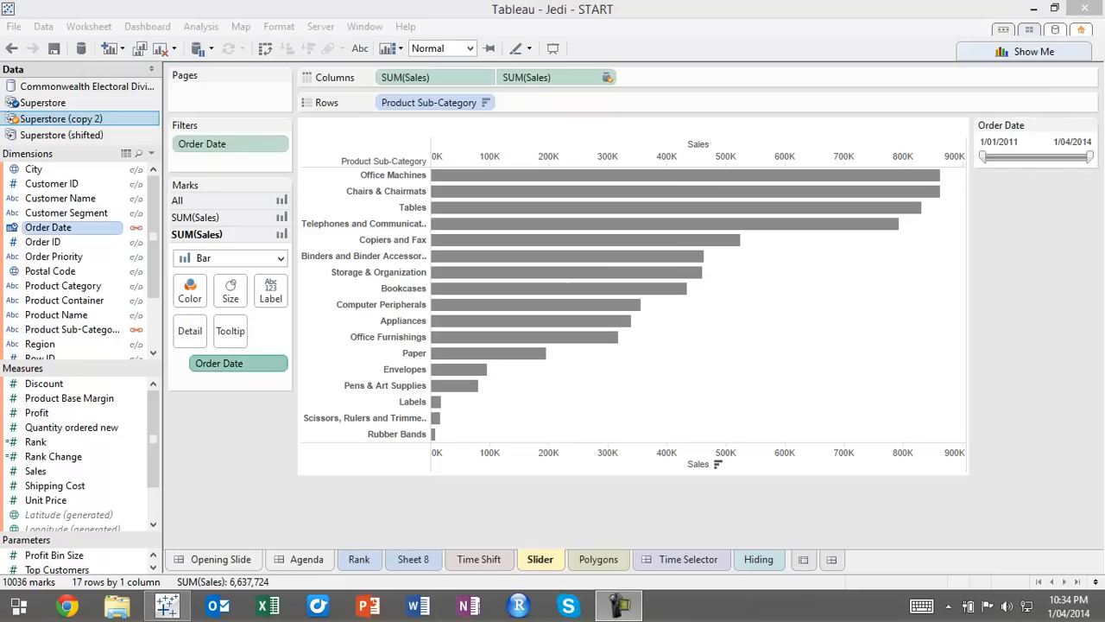
Remove Order Date from the copied source's Sales marks and set the Order Date filter's start to 15/03/2012
mouse_move(634, 292)
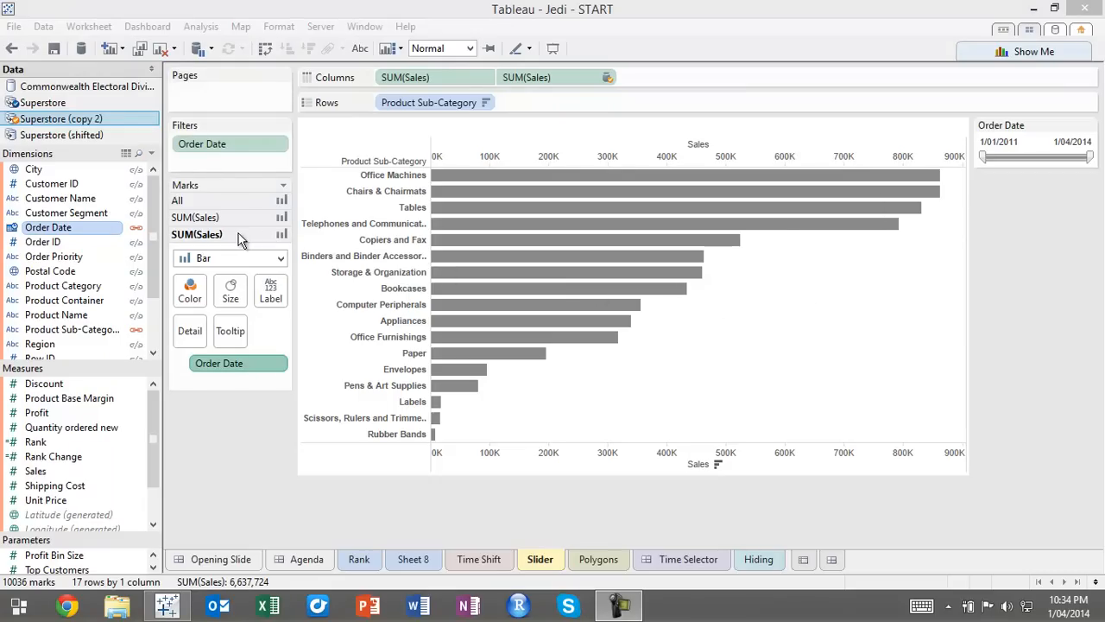
click(273, 238)
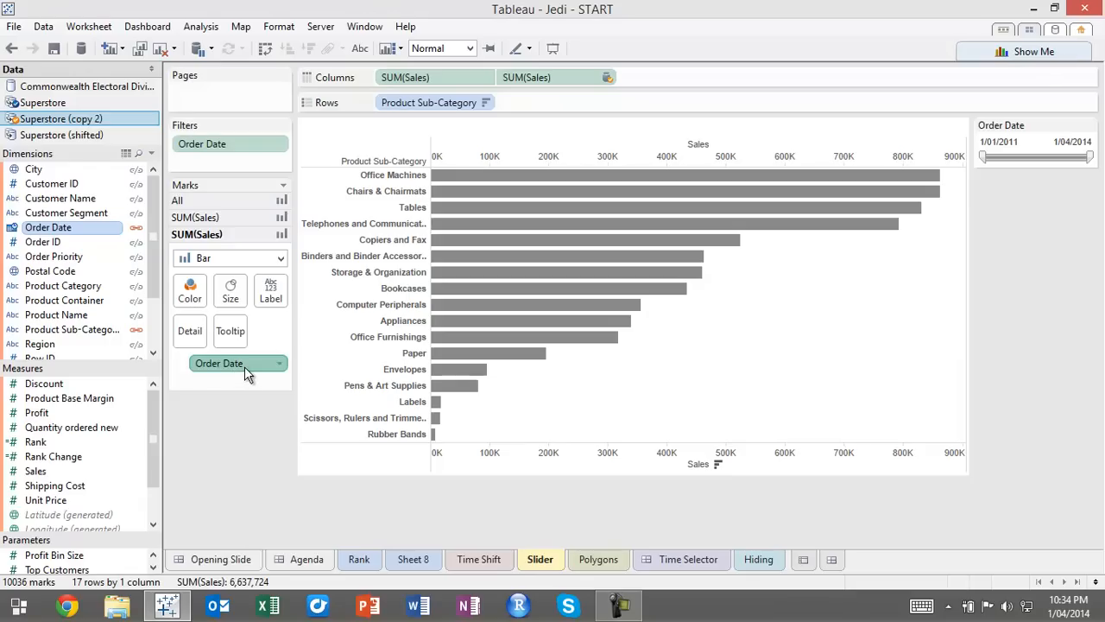
drag(253, 370, 238, 464)
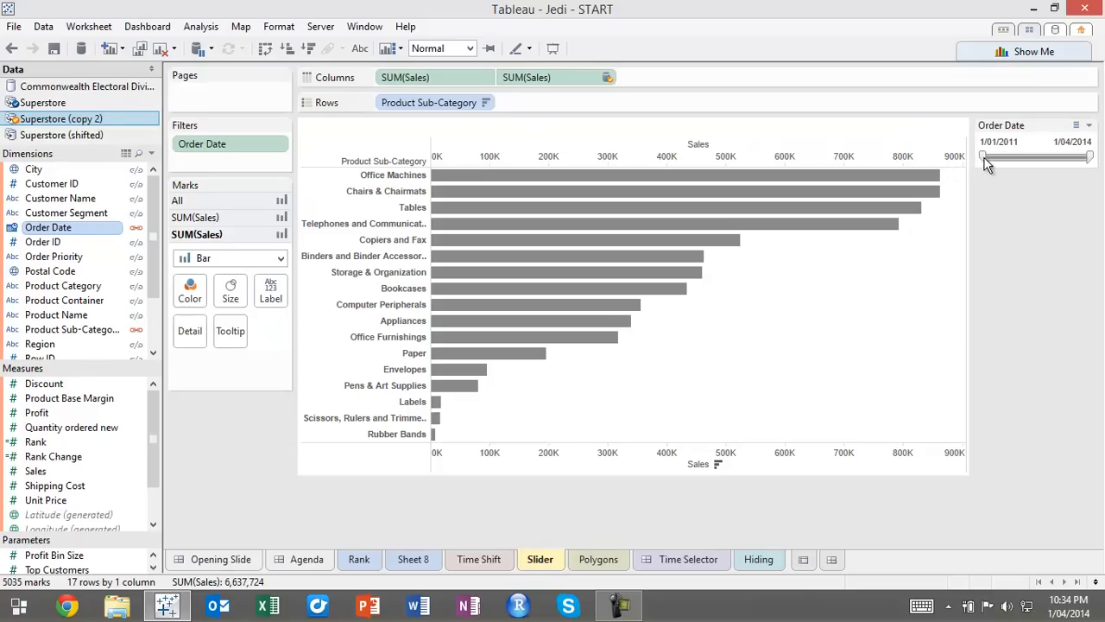
drag(981, 157, 1018, 164)
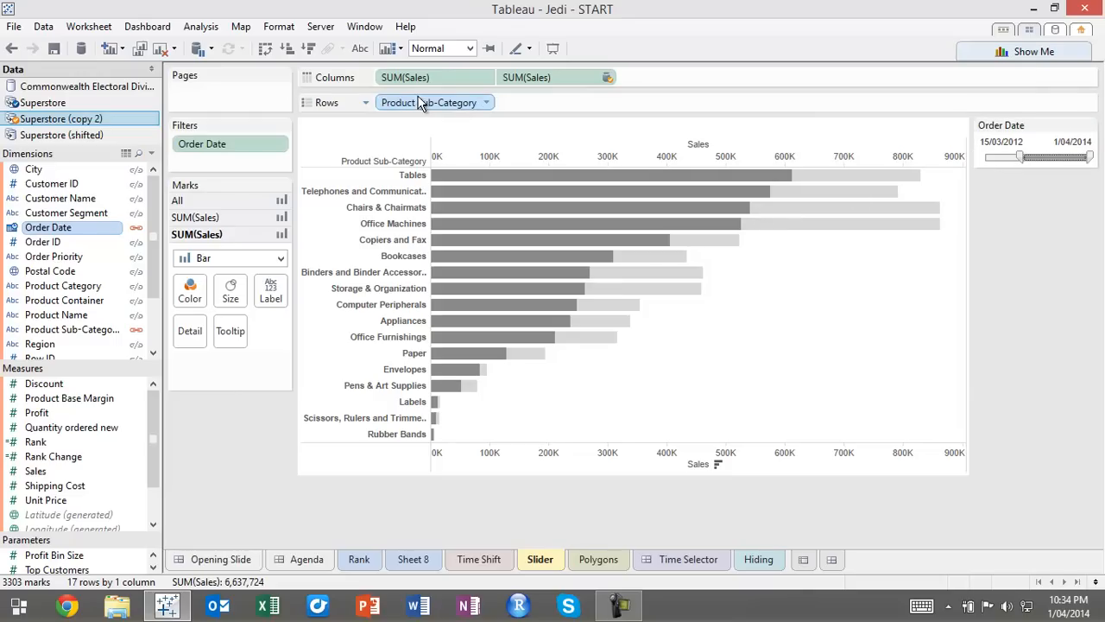
Clear the sort on Product Sub-Category and test the Order Date filter from 6/08/2012, returning its start to 1/01/2011
click(488, 103)
click(456, 184)
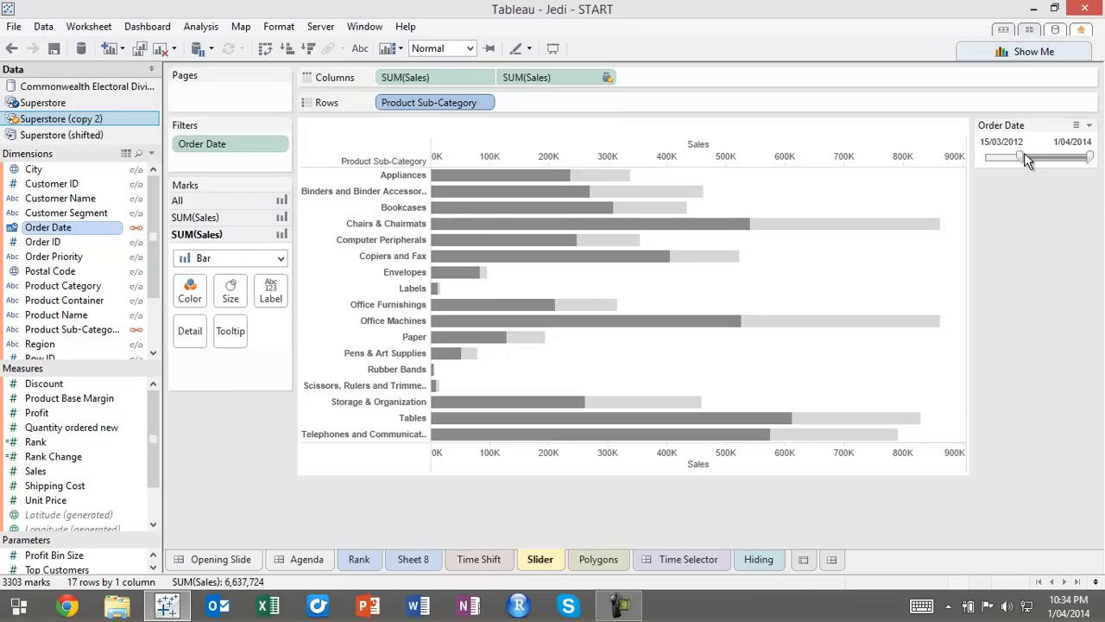
drag(1021, 159, 980, 161)
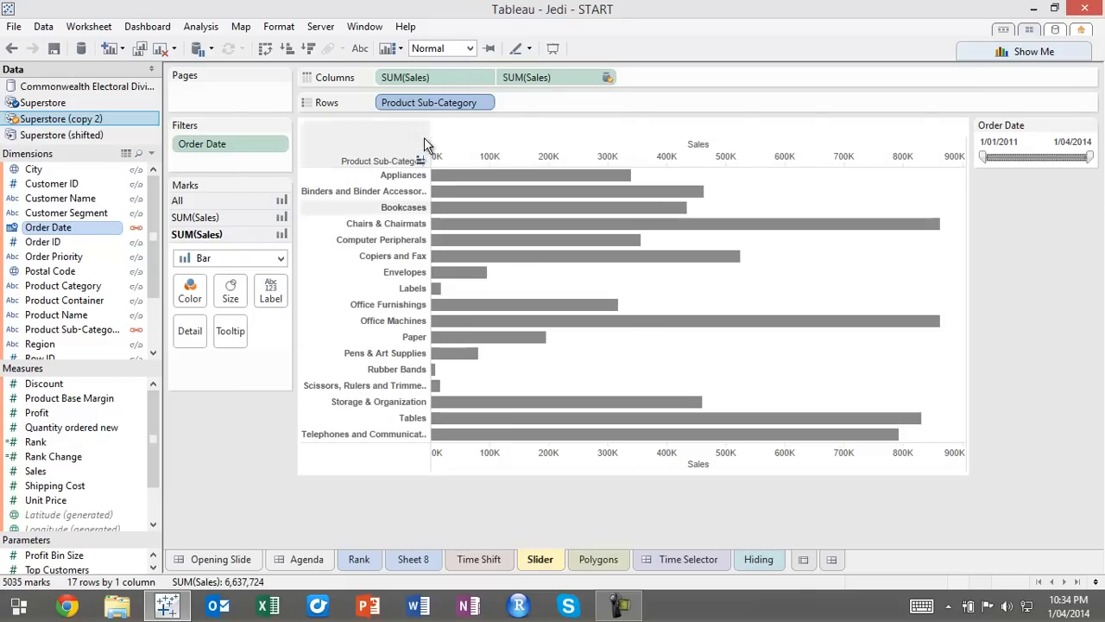
drag(984, 155, 1034, 175)
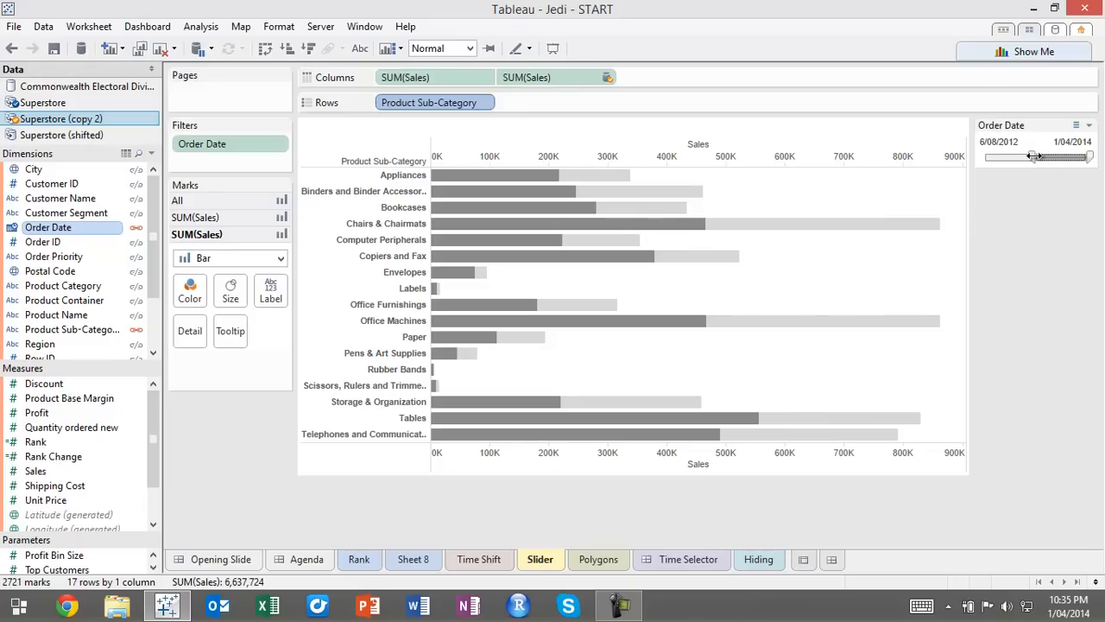
drag(1028, 158, 961, 173)
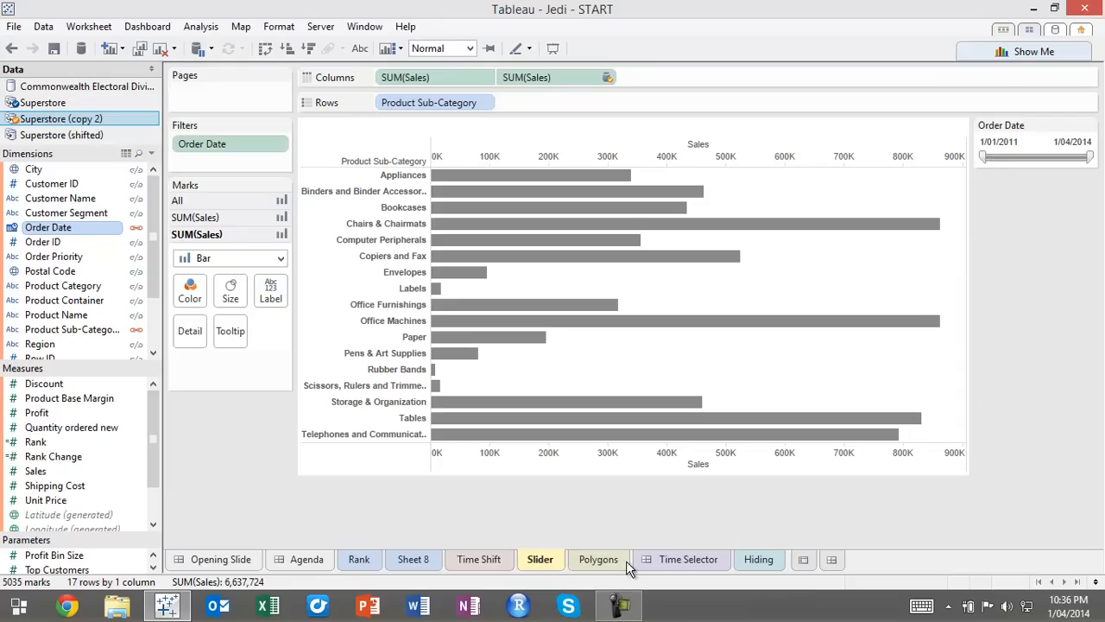
Open the Polygons sheet
click(598, 559)
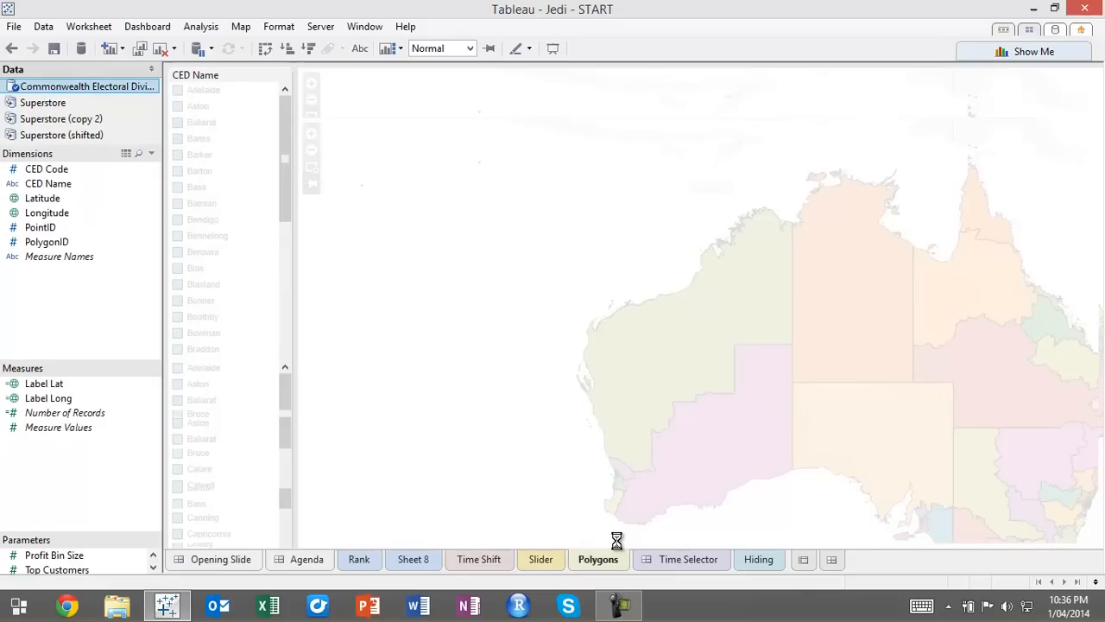
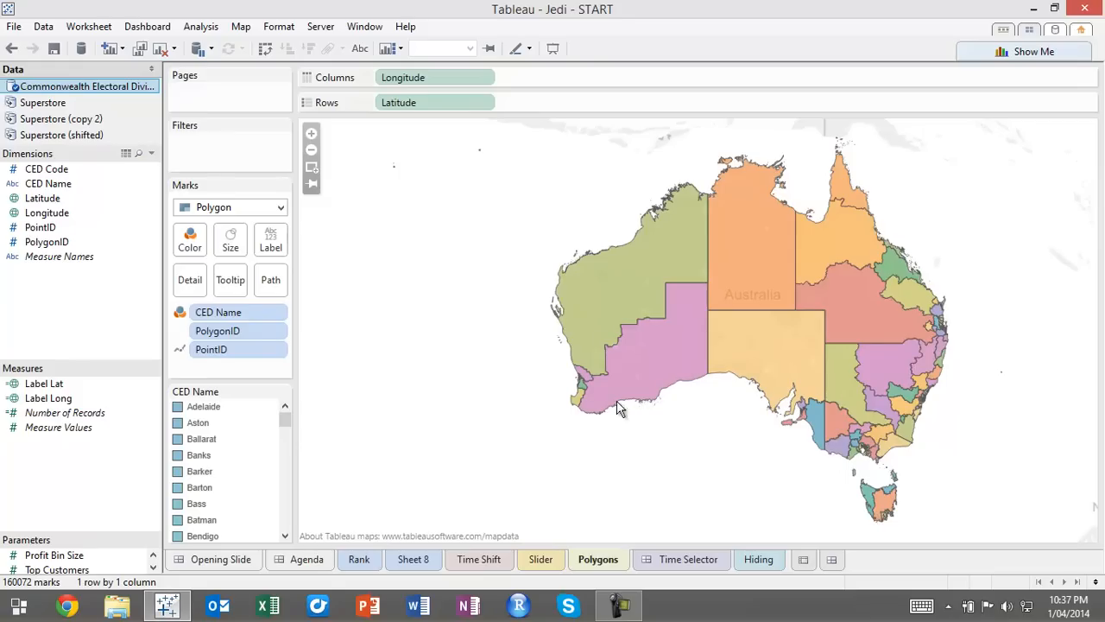
mouse_move(628, 382)
mouse_move(756, 279)
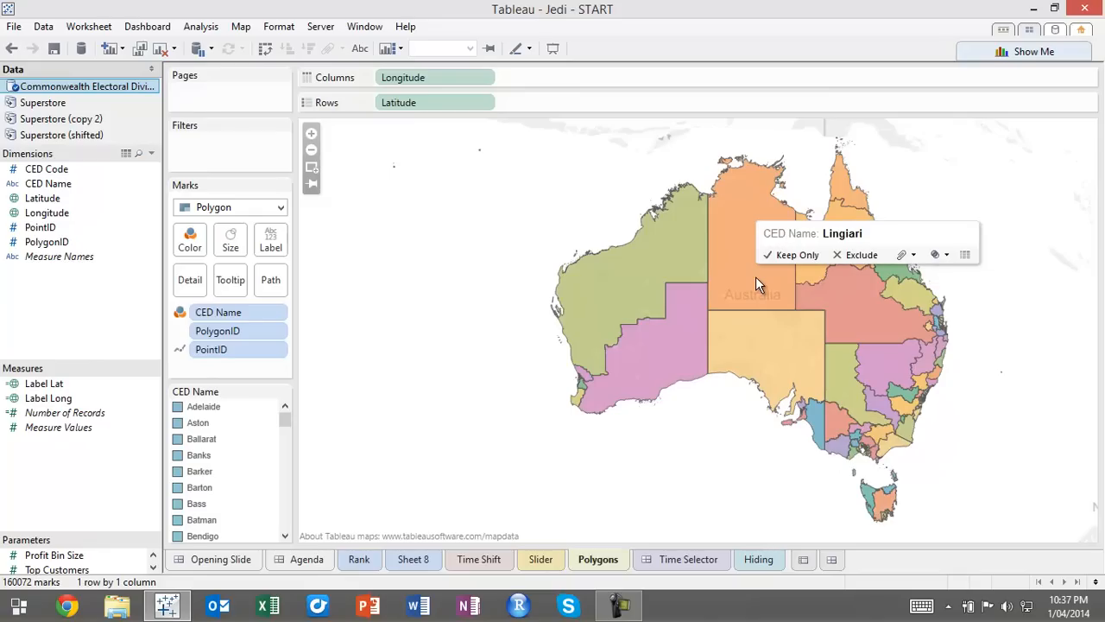
mouse_move(640, 271)
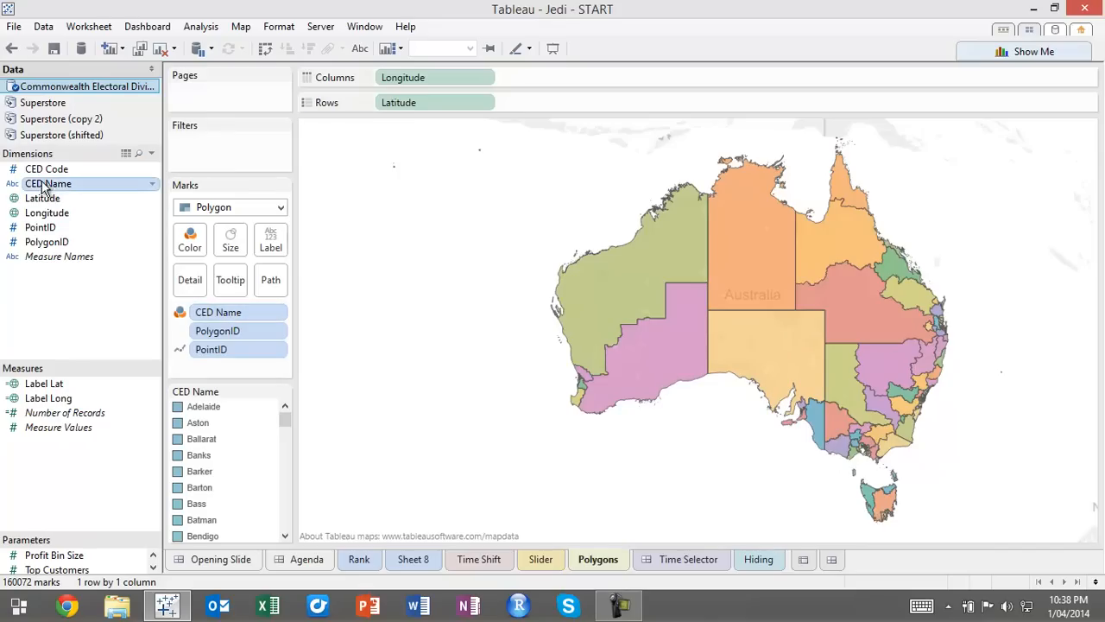
drag(77, 183, 115, 304)
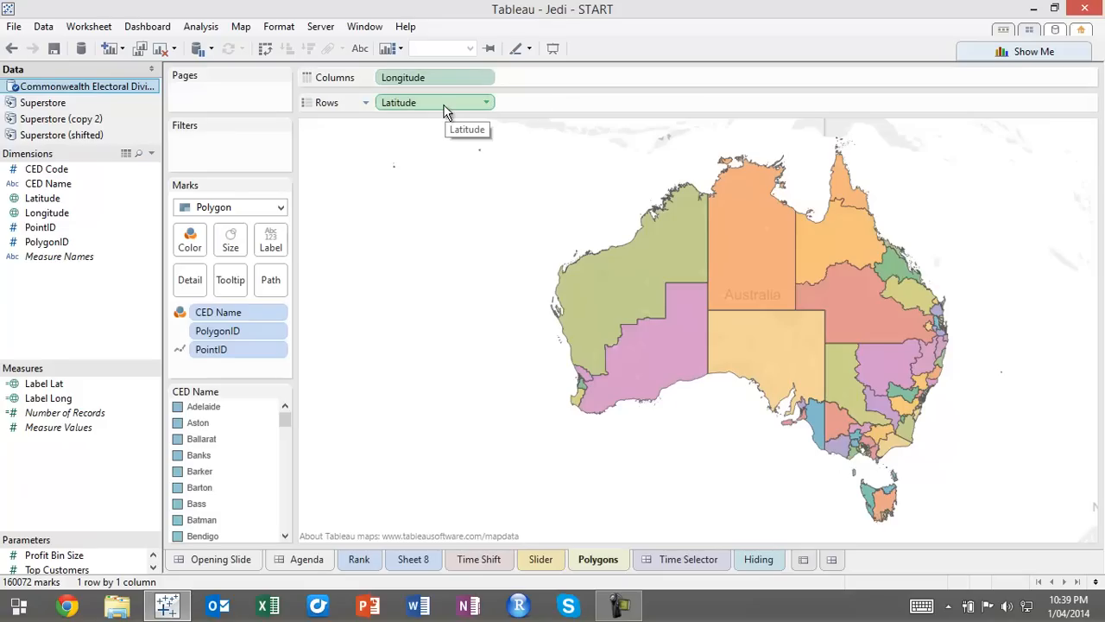
Aggregate Longitude on Columns and Latitude on Rows as Average, and duplicate AVG(Latitude) on Rows to create a second map
click(486, 77)
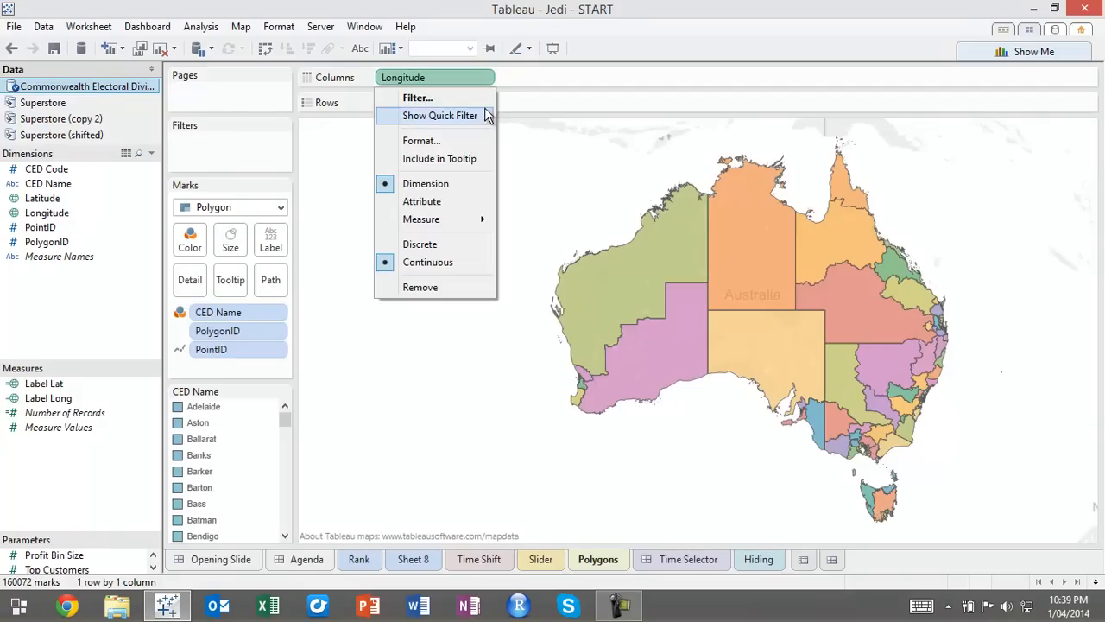
mouse_move(475, 219)
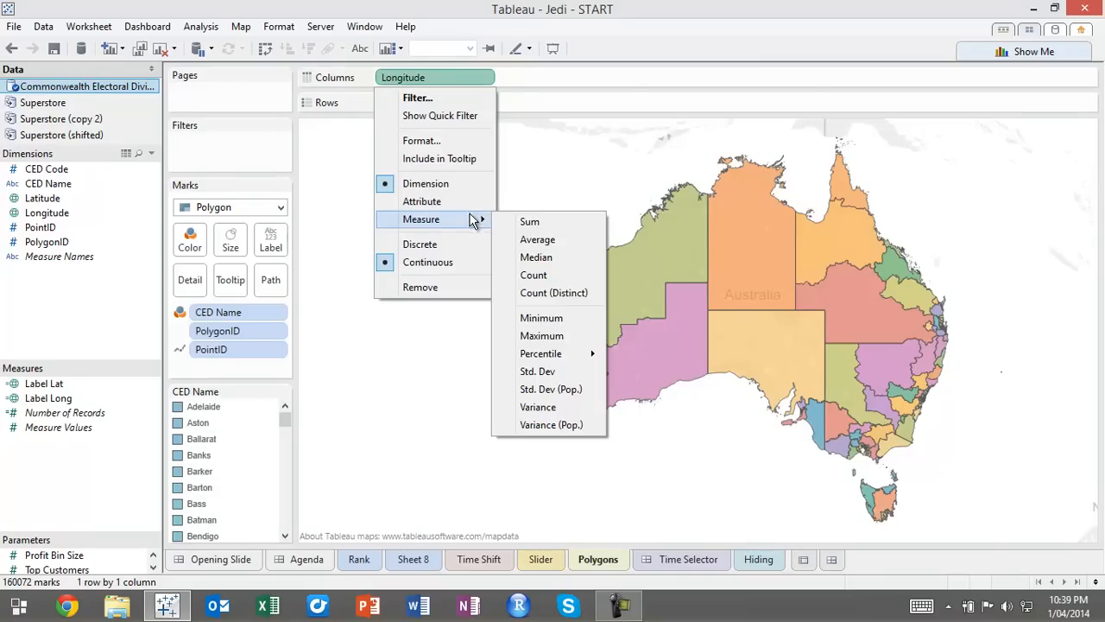
click(533, 243)
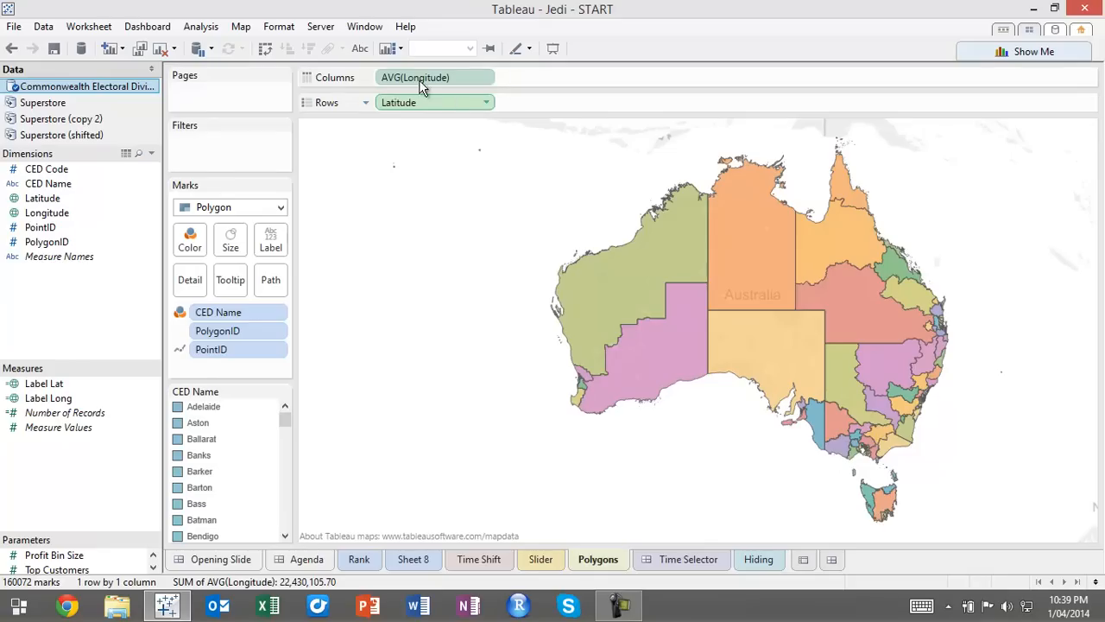
click(487, 102)
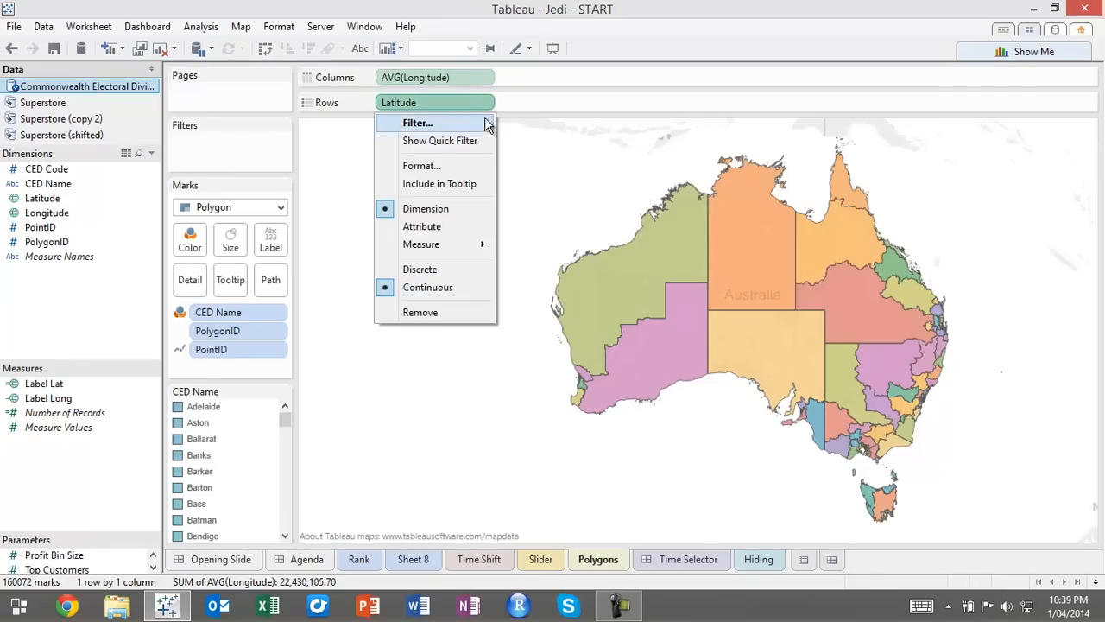
mouse_move(479, 244)
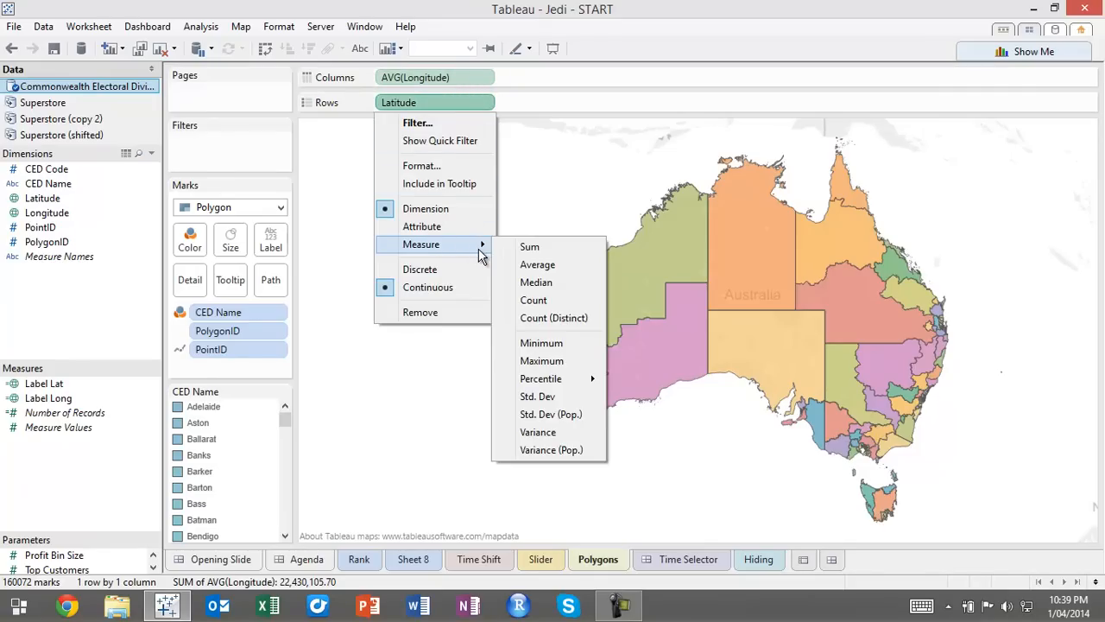
click(536, 266)
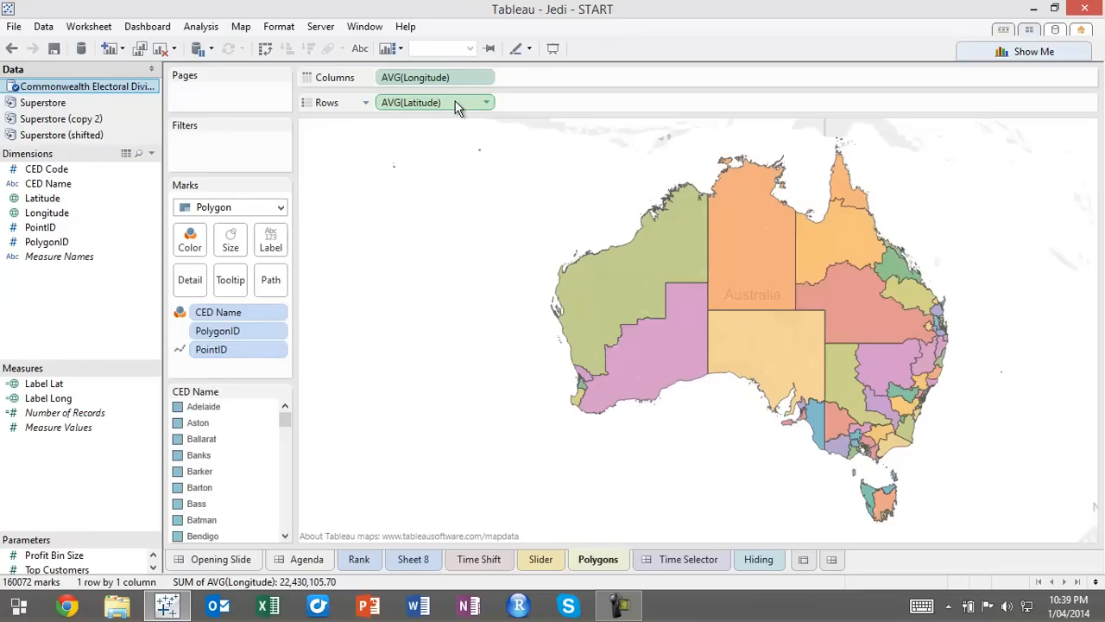
drag(458, 105, 518, 108)
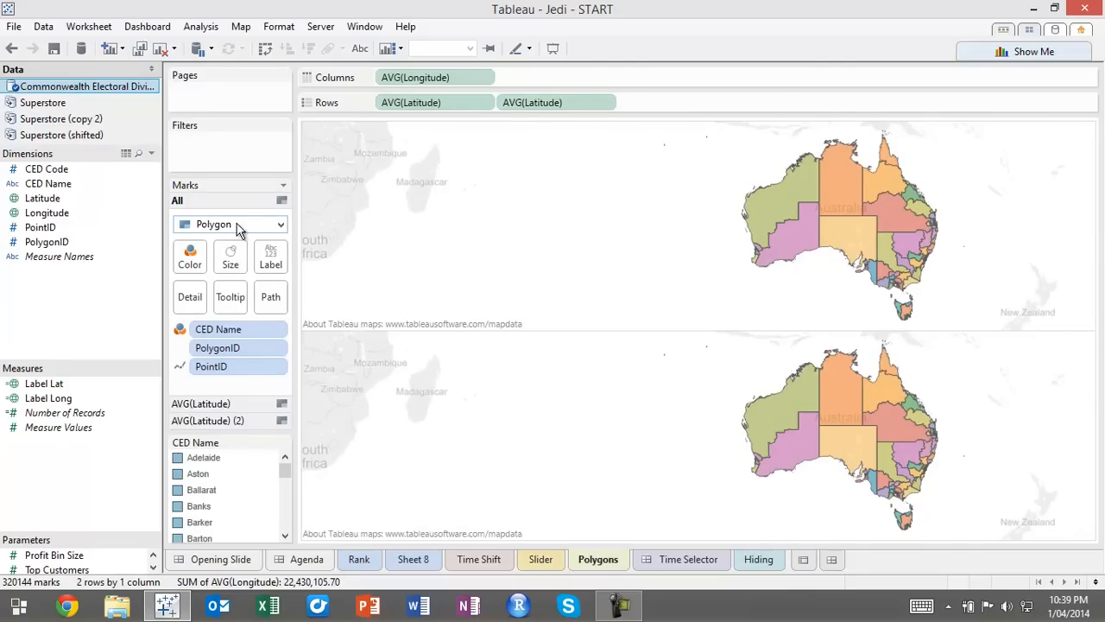
click(282, 226)
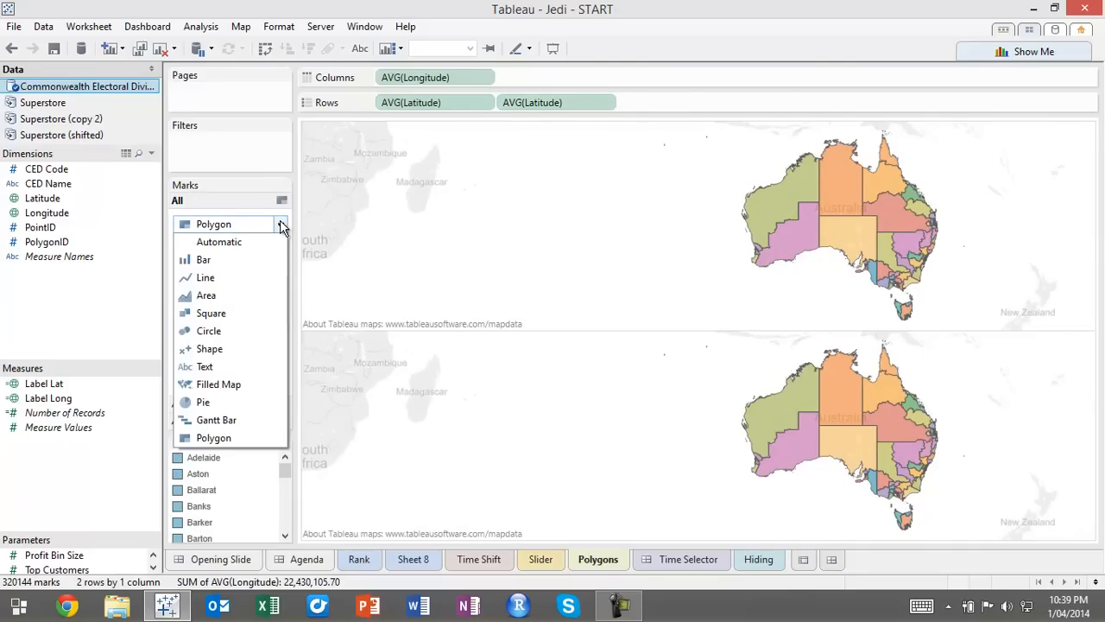
click(234, 335)
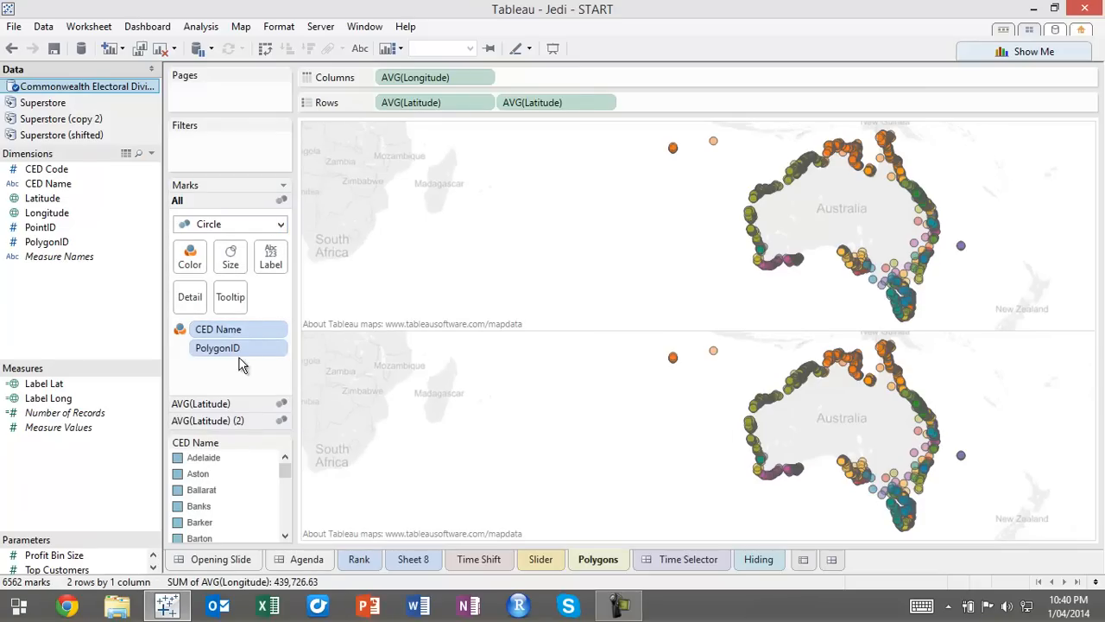
drag(227, 349, 40, 298)
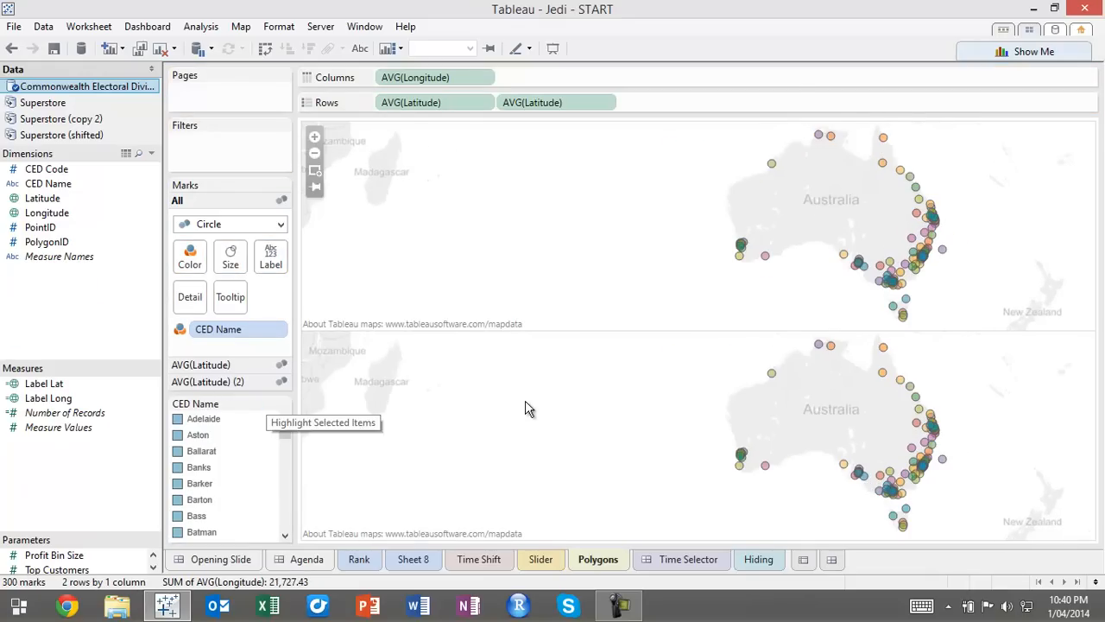
key(ctrl+z)
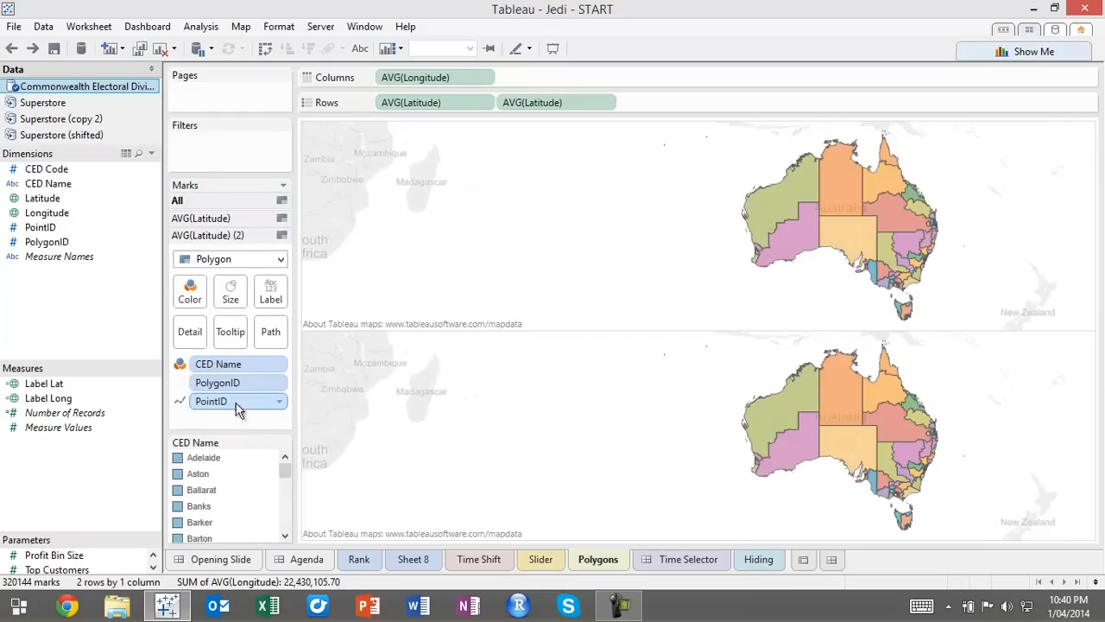
Change the second AVG(Latitude) marks to Circle and remove PolygonID from them
click(280, 259)
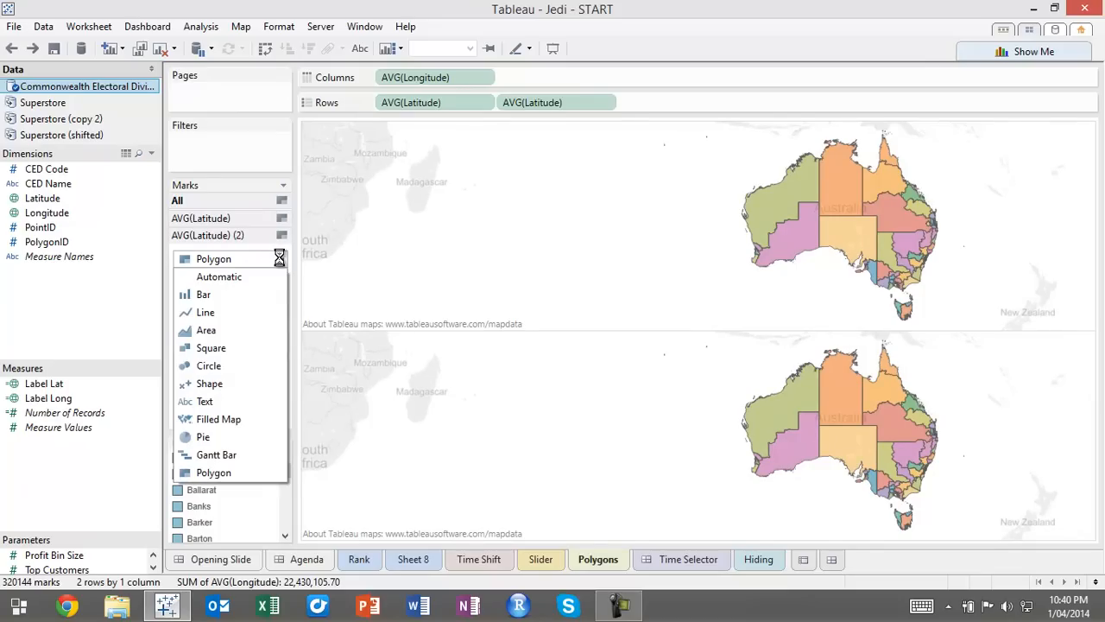
click(204, 369)
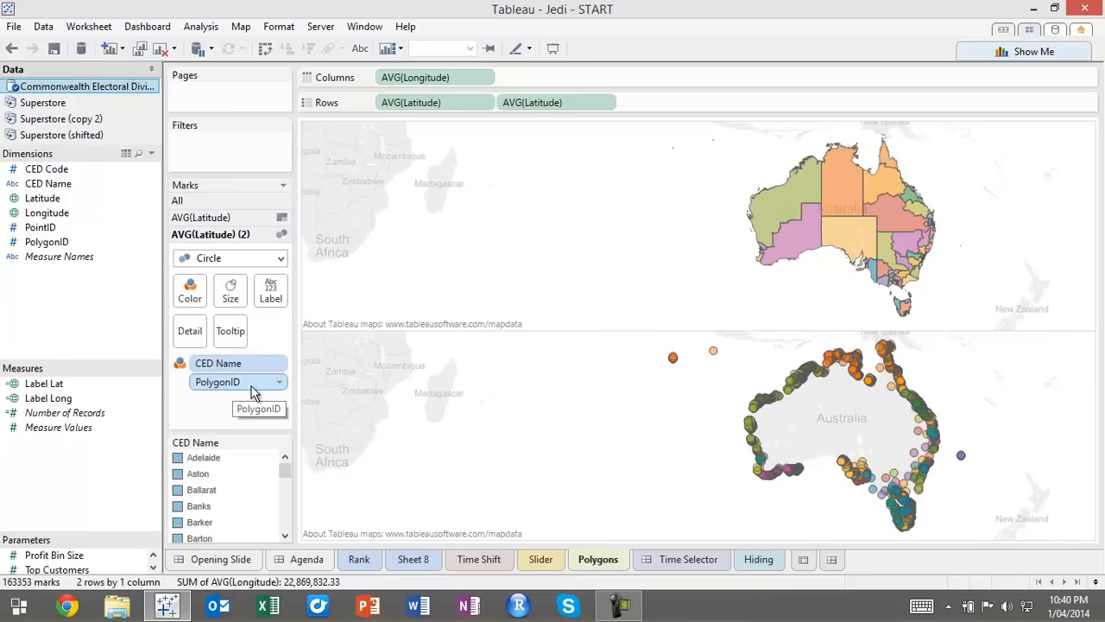
drag(233, 383, 136, 335)
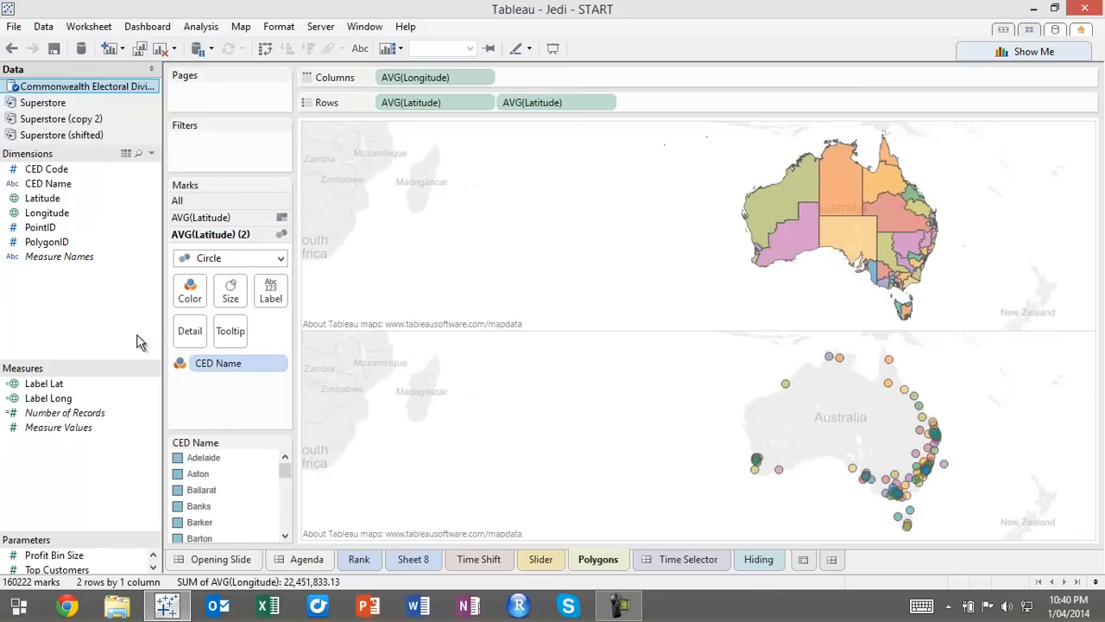
Switch CED Name from color to label on the second AVG(Latitude) marks and shrink the circles to tiny dots
mouse_move(787, 197)
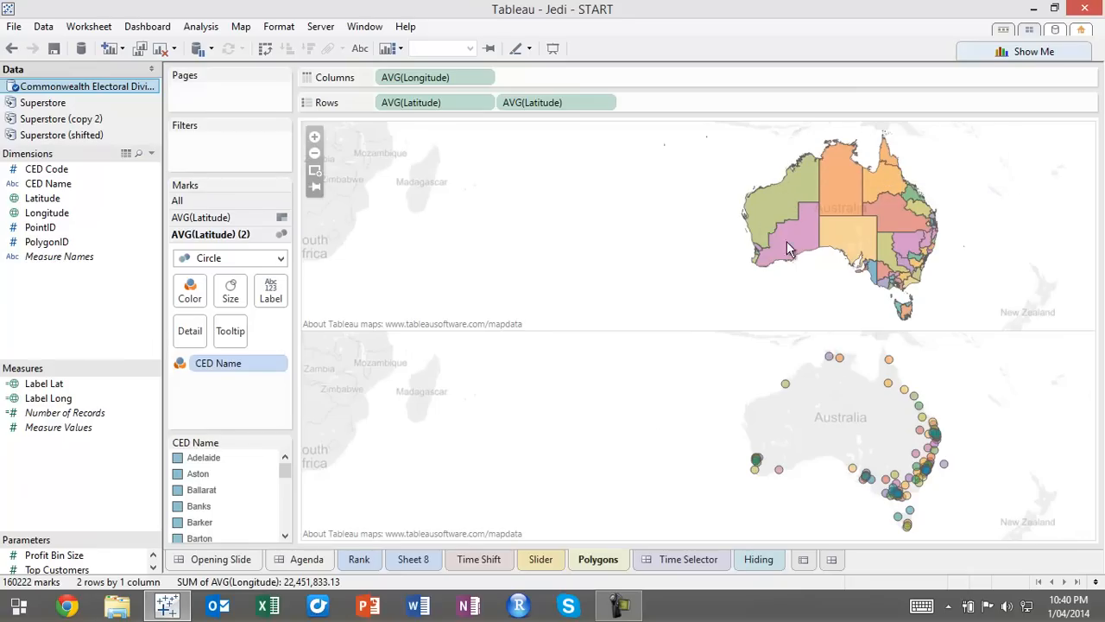
mouse_move(786, 387)
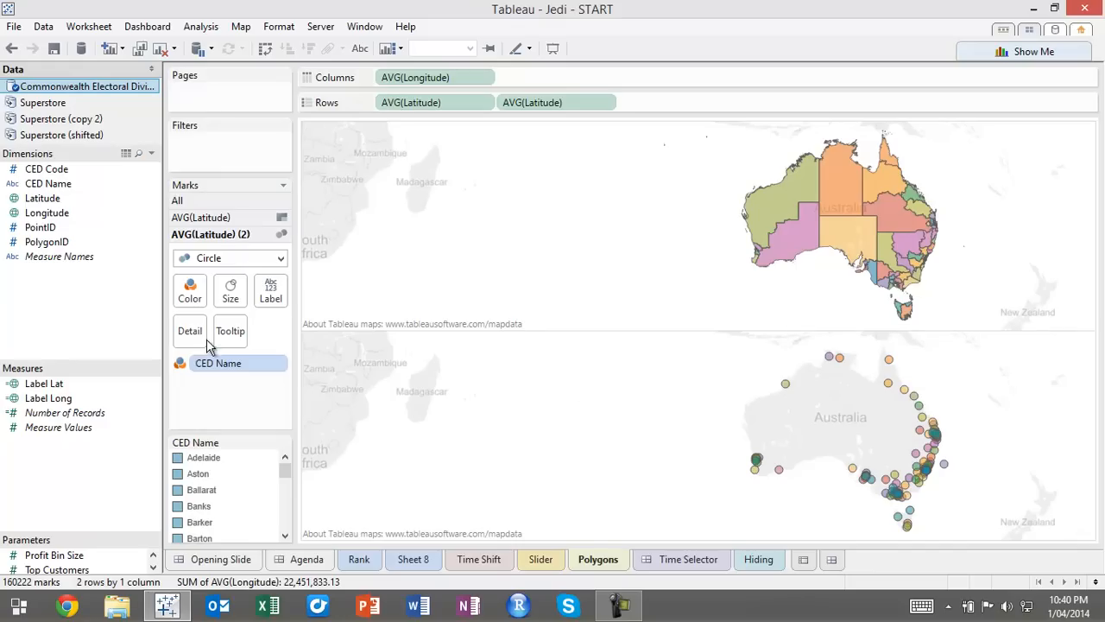
drag(256, 377, 266, 448)
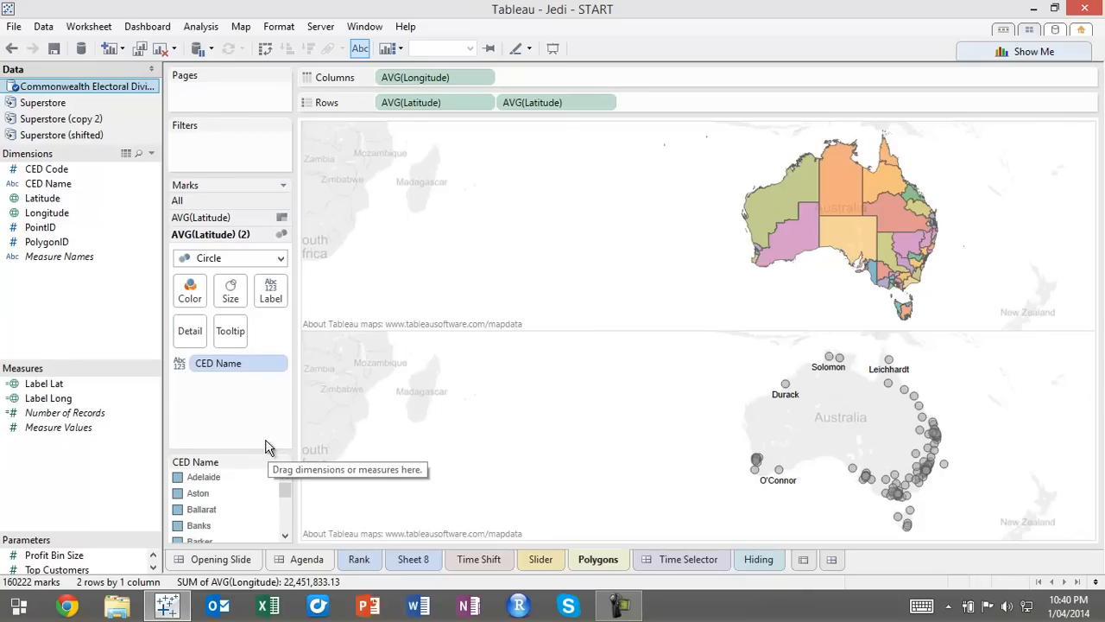
click(230, 290)
drag(258, 329, 212, 315)
Align the second map's CED Name labels to Middle Center
click(271, 294)
click(354, 414)
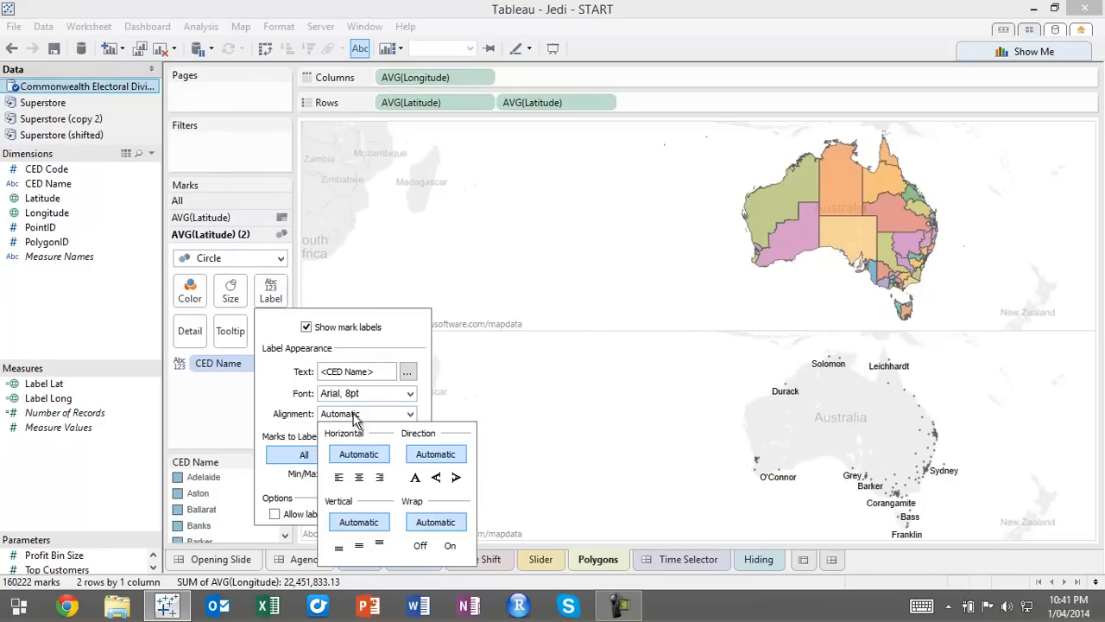
click(359, 477)
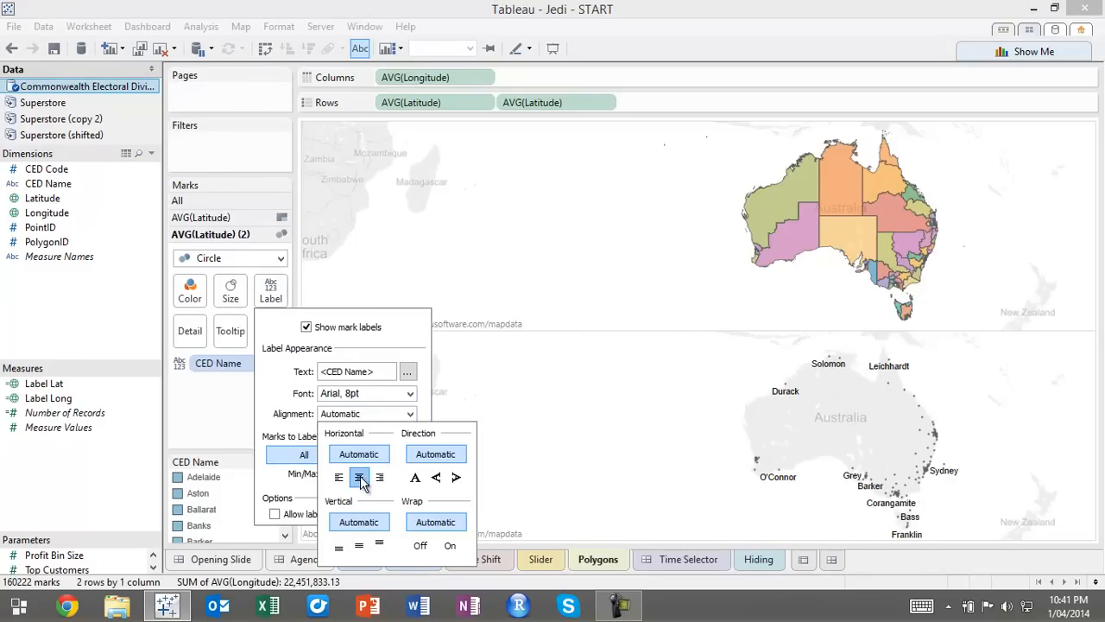
click(359, 545)
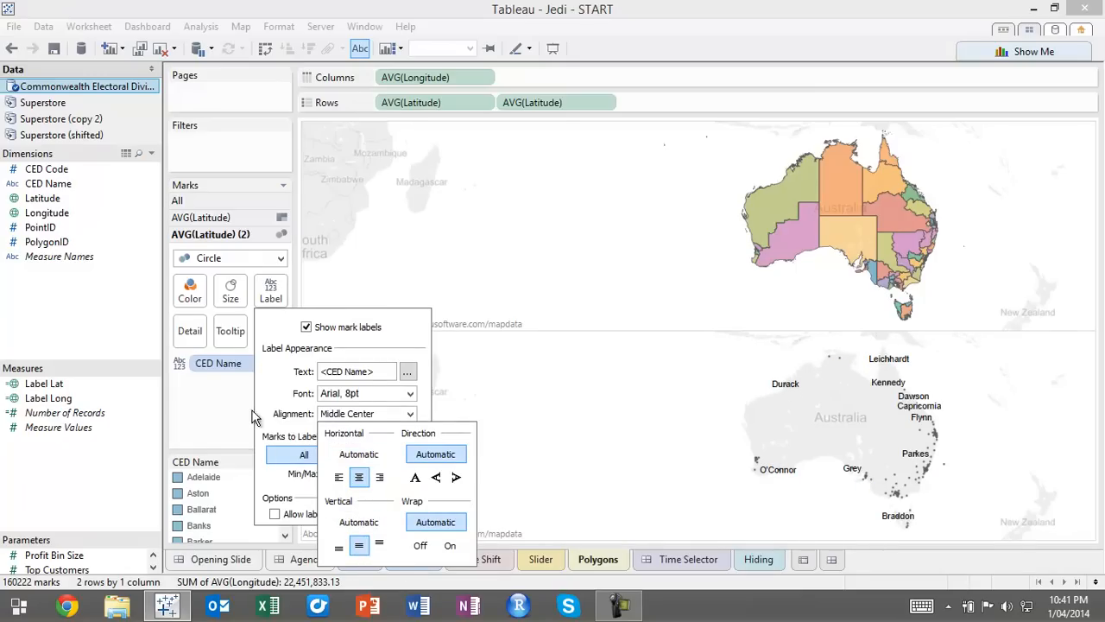
click(231, 396)
Set the circle marks' transparency to 0% and their border to None, leaving only the labels
click(191, 294)
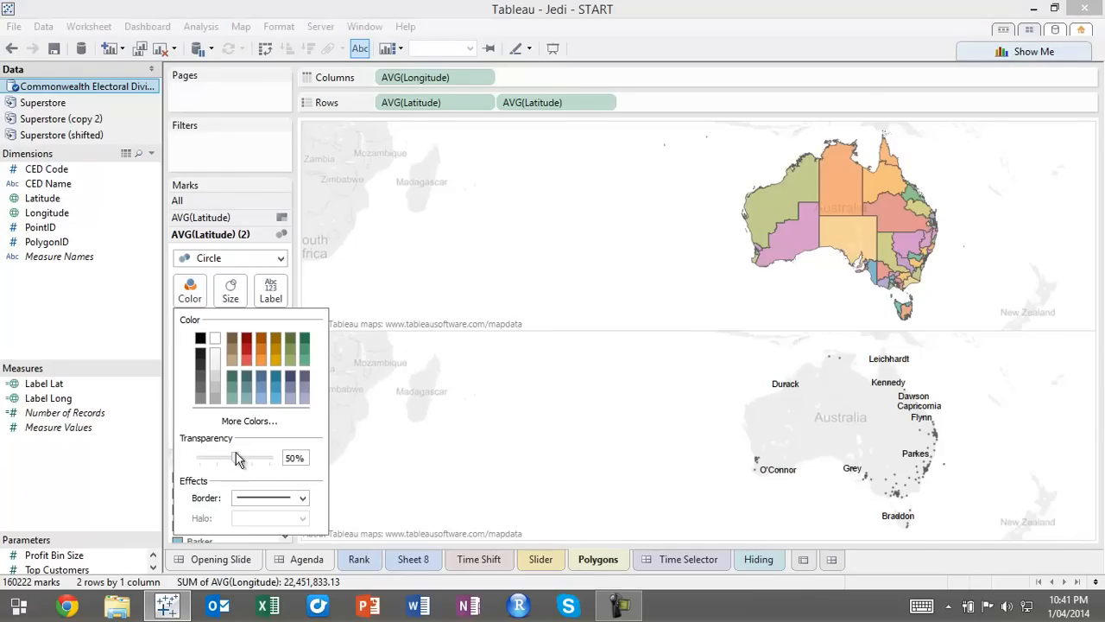
drag(202, 457, 193, 464)
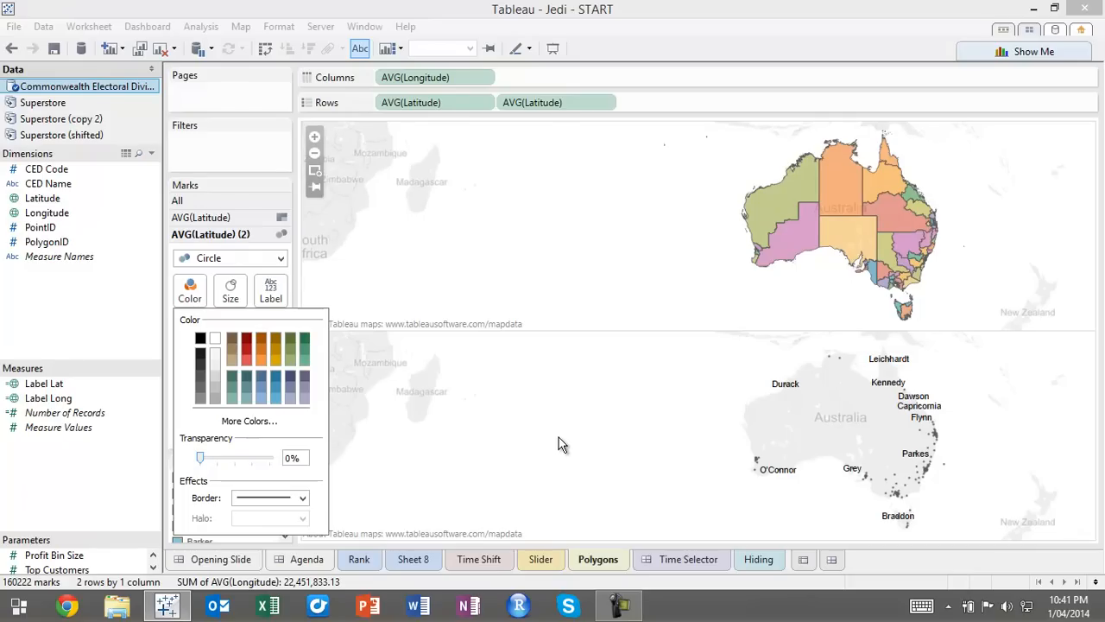
click(423, 457)
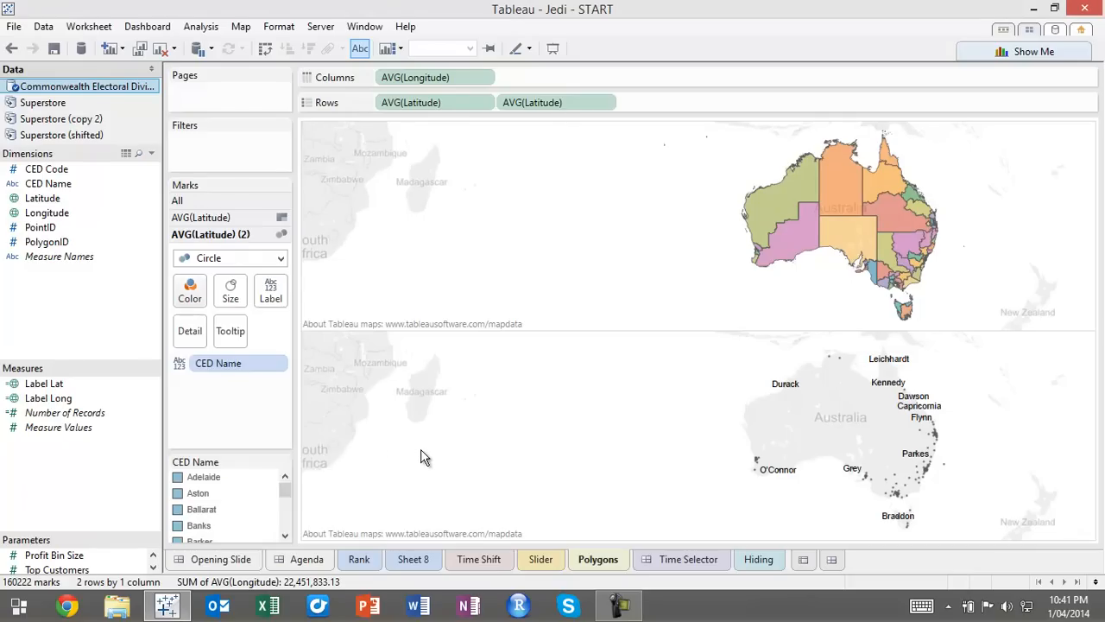
click(189, 294)
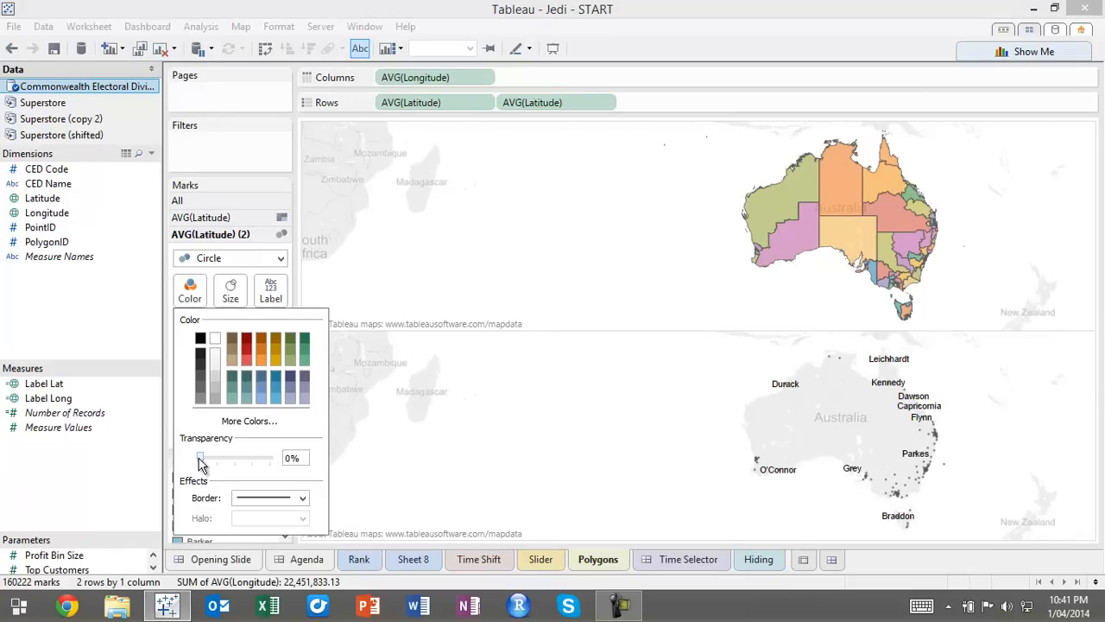
click(260, 498)
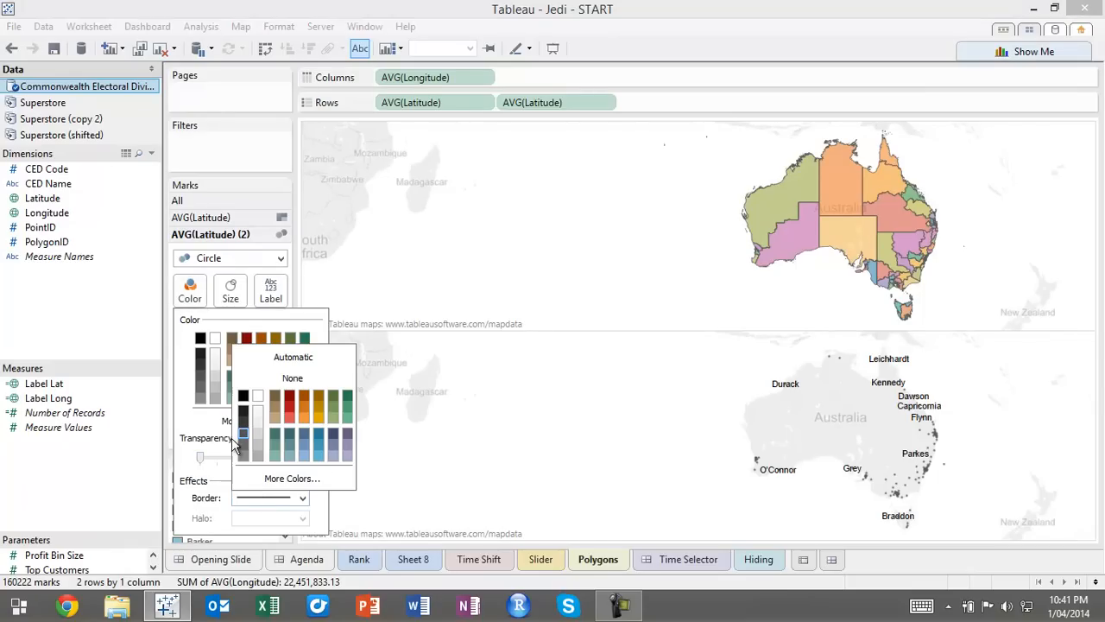
click(266, 377)
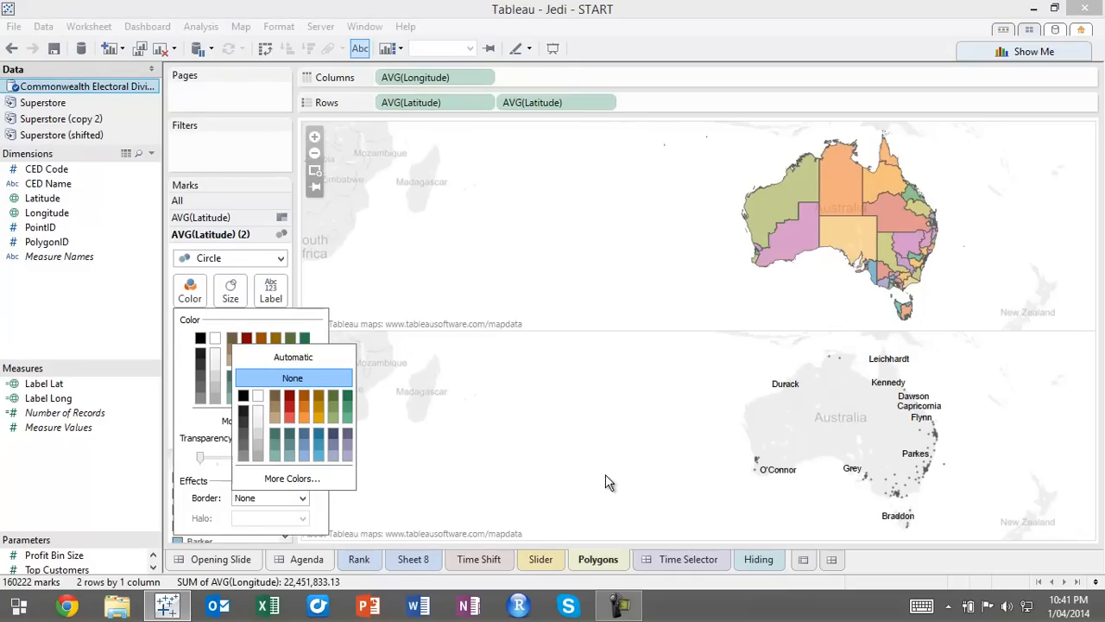
click(606, 474)
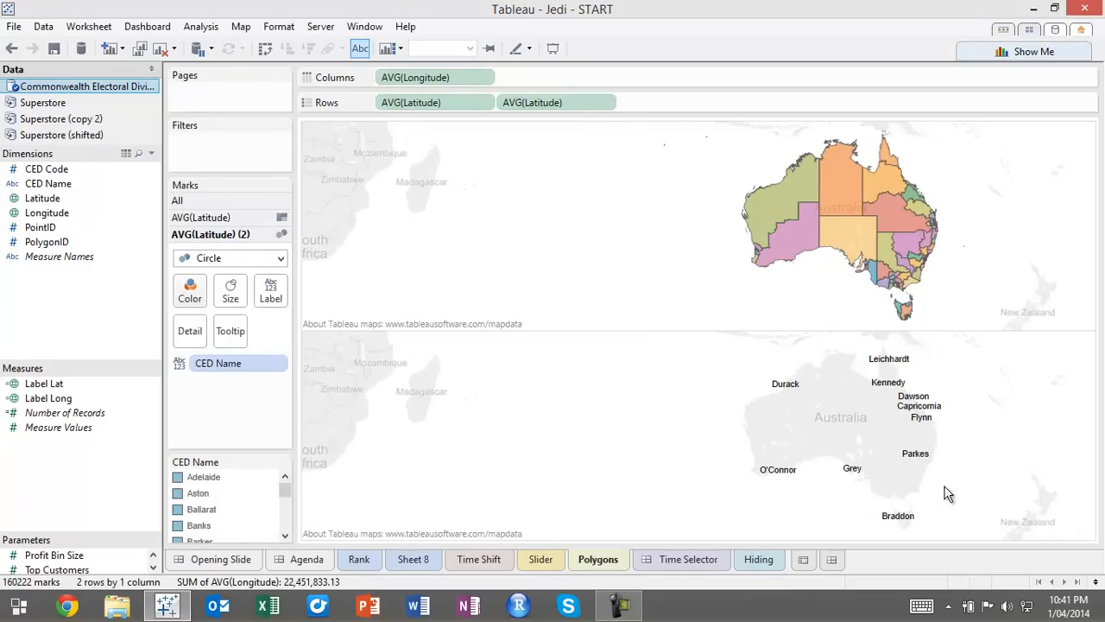
Overlay the two maps as a dual axis on the second AVG(Latitude) and remove Measure Names from all marks
click(608, 106)
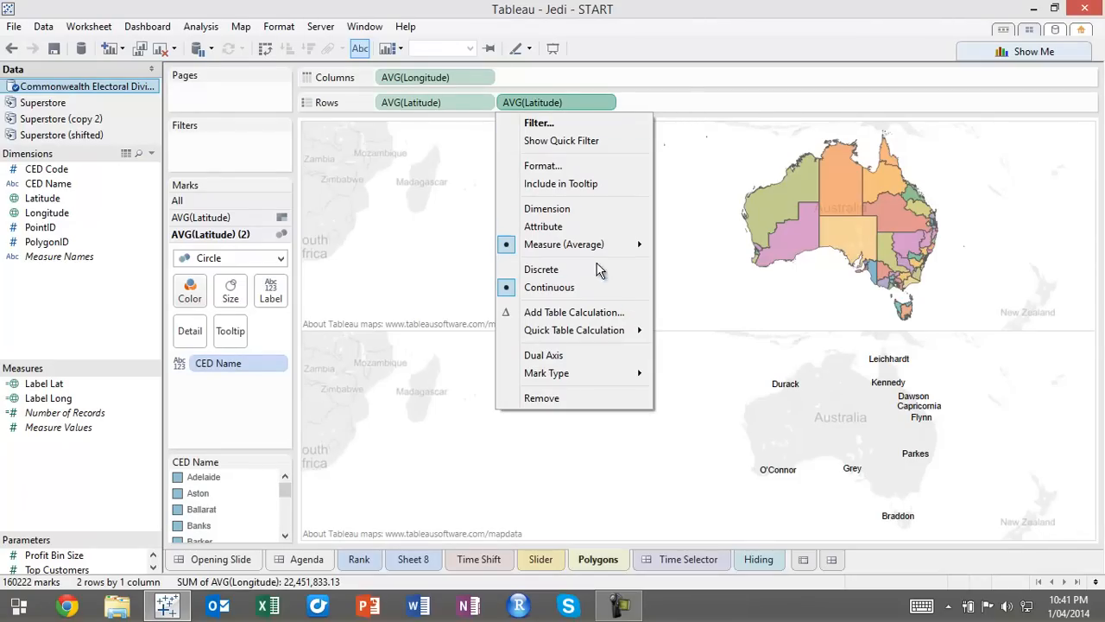
click(561, 354)
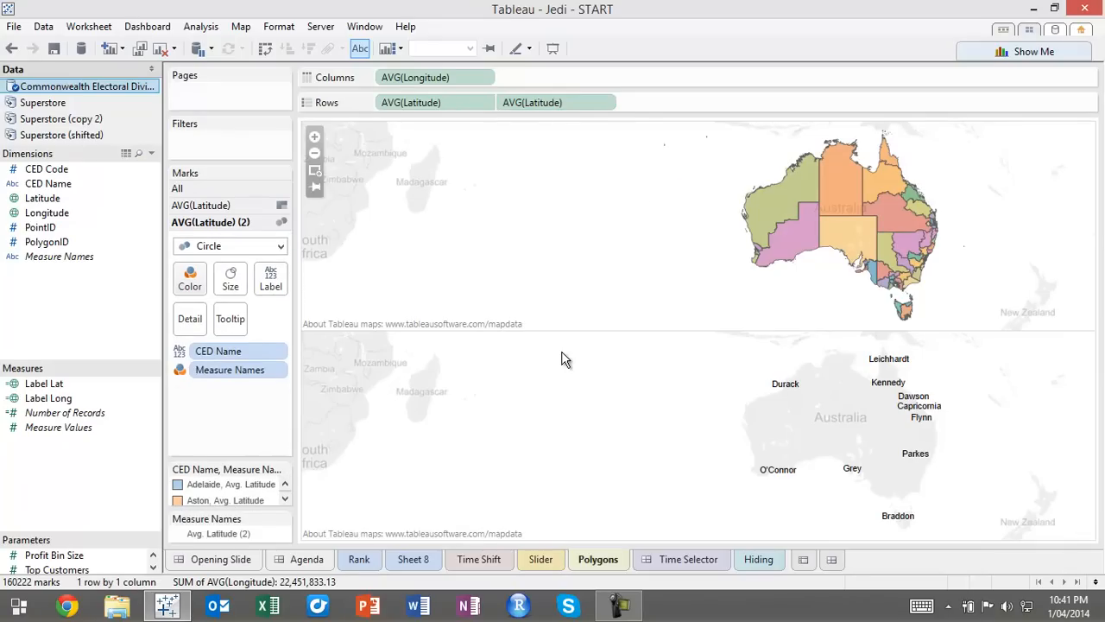
click(222, 190)
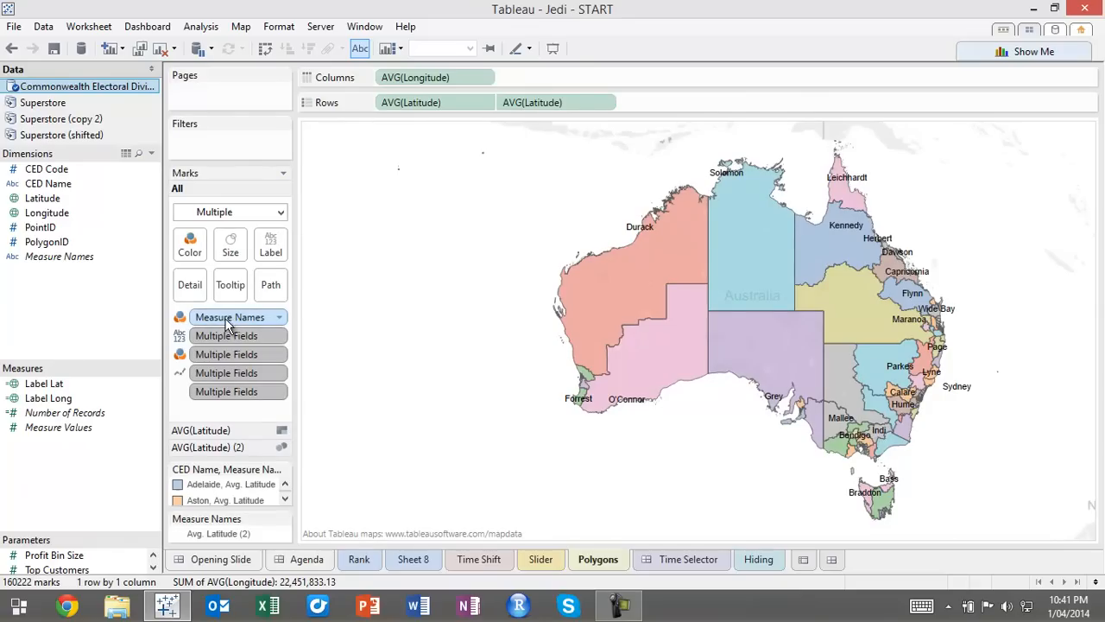
drag(229, 316, 111, 283)
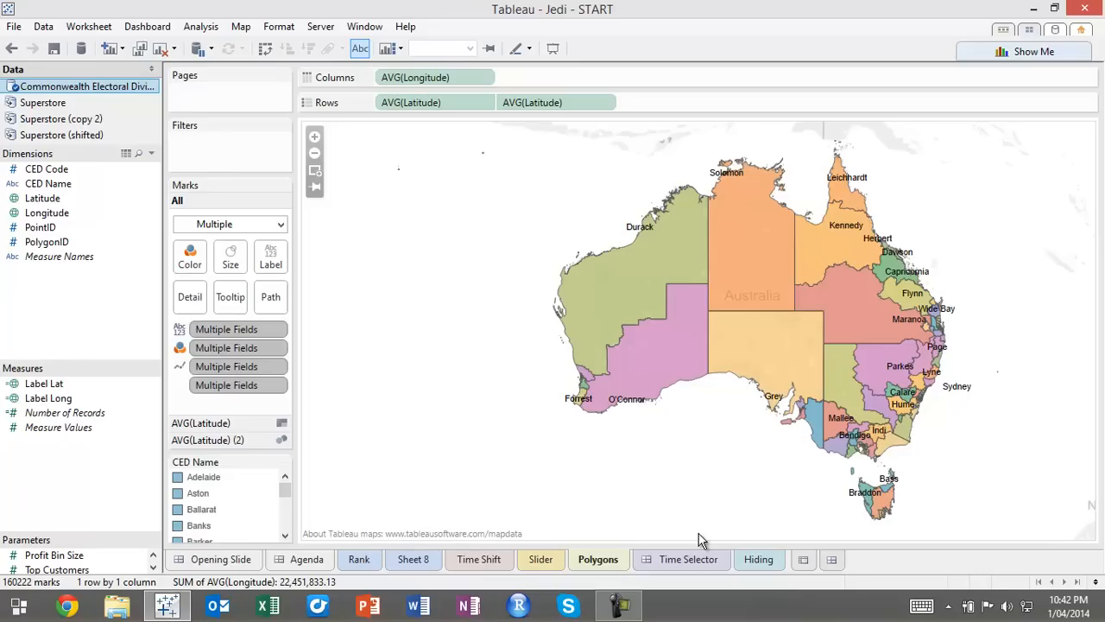
mouse_move(646, 230)
mouse_move(594, 370)
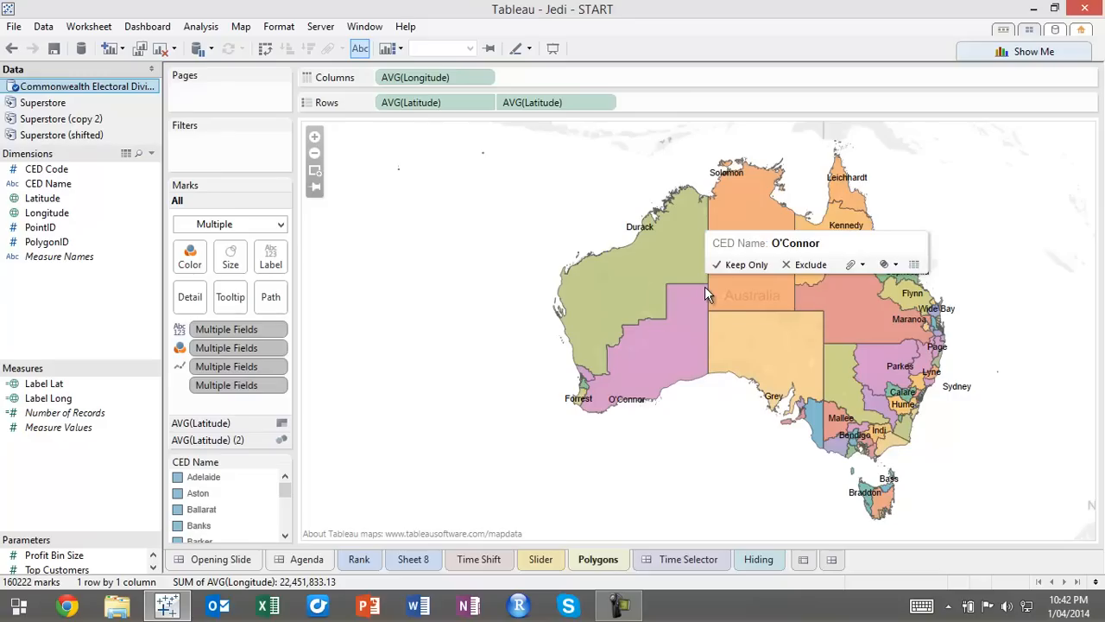
Examine the formula of the Label Lat calculated field, leaving it unedited
mouse_move(691, 195)
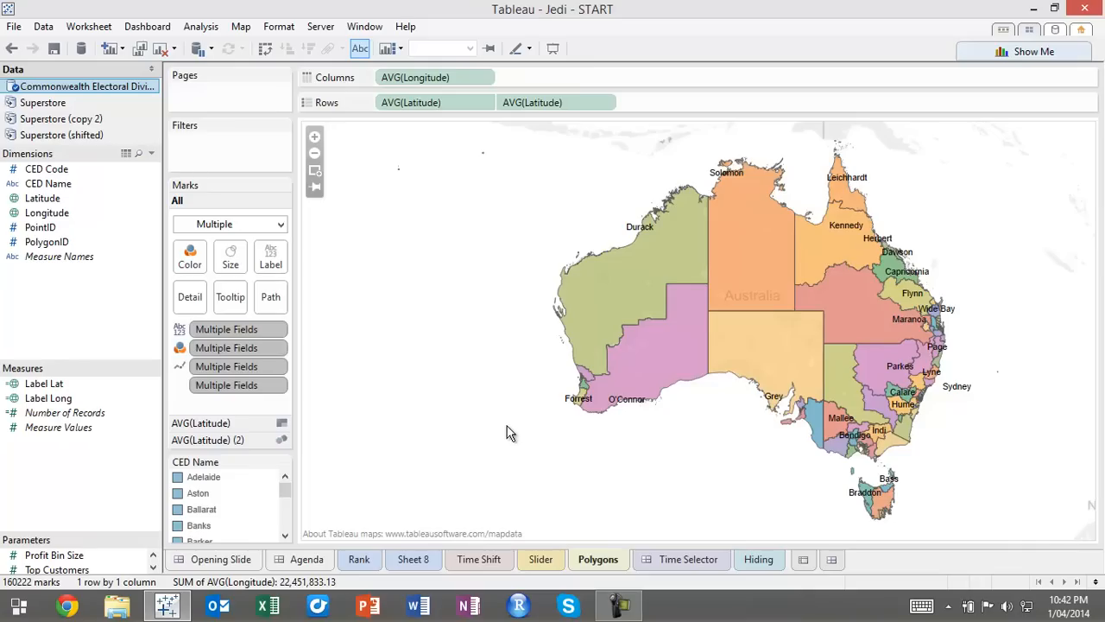
mouse_move(695, 242)
mouse_move(707, 270)
right_click(42, 383)
click(106, 119)
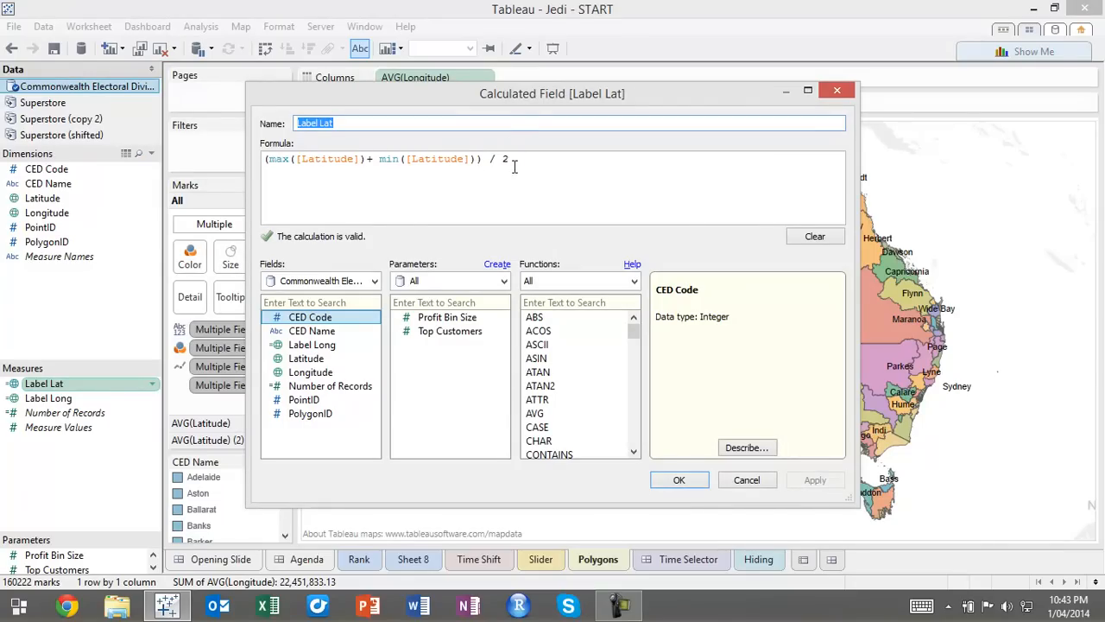
click(747, 479)
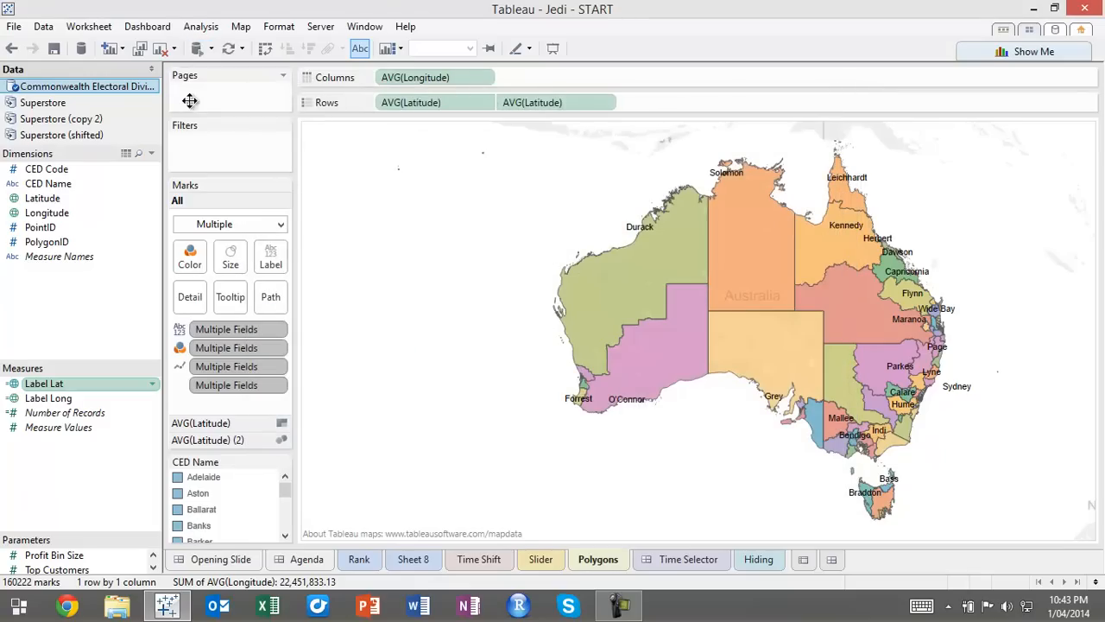
Replace both AVG(Latitude) fields on Rows with Label Lat and AVG(Longitude) on Columns with Label Long, and refresh the map
drag(52, 385, 417, 107)
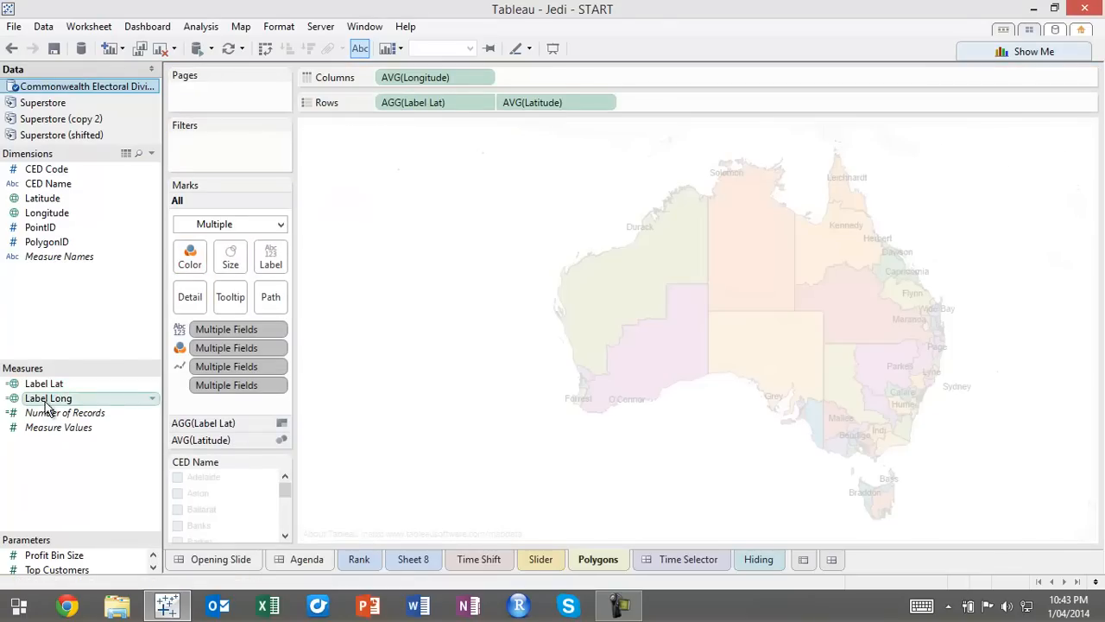
drag(45, 386, 562, 103)
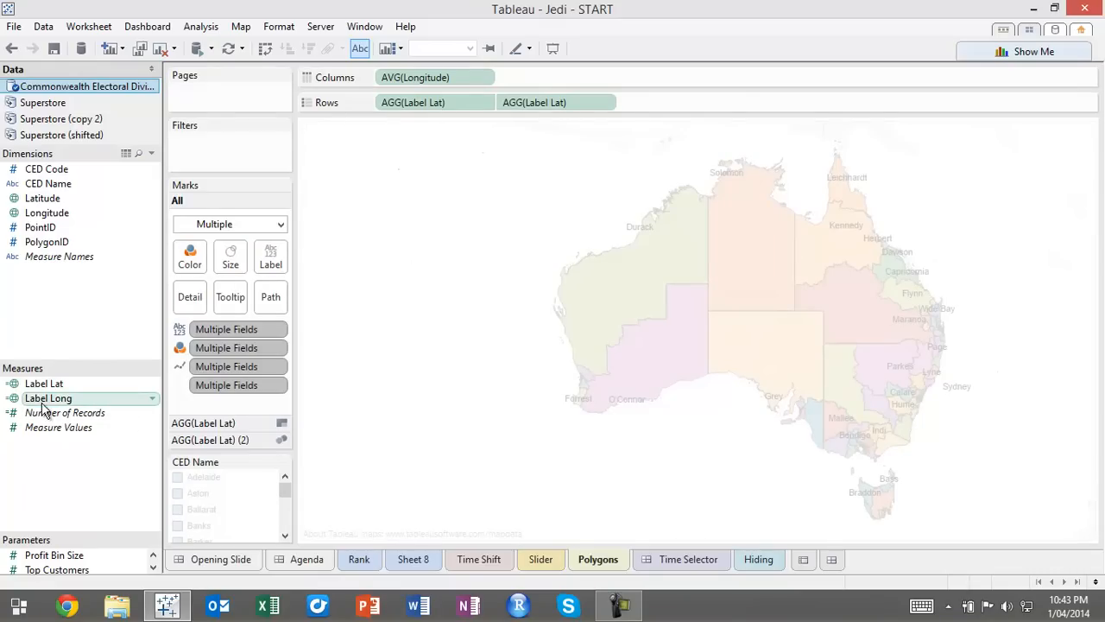
drag(47, 399, 431, 73)
click(198, 48)
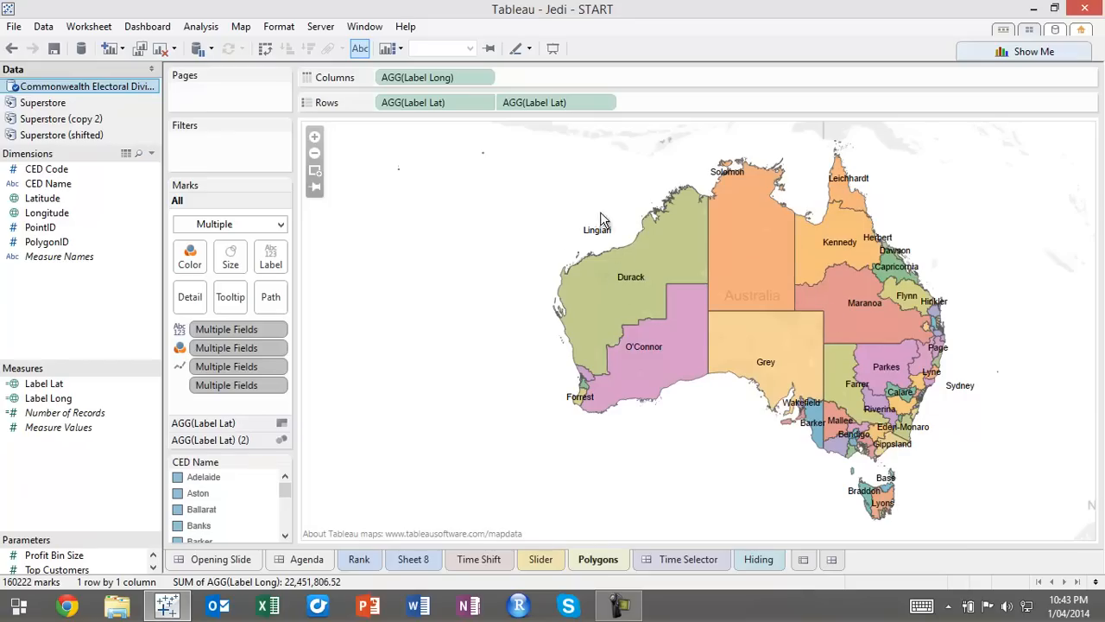
Exclude the offshore island marks northwest of Australia and the small outlying marks east of Sydney from the map
mouse_move(764, 245)
drag(369, 129, 519, 201)
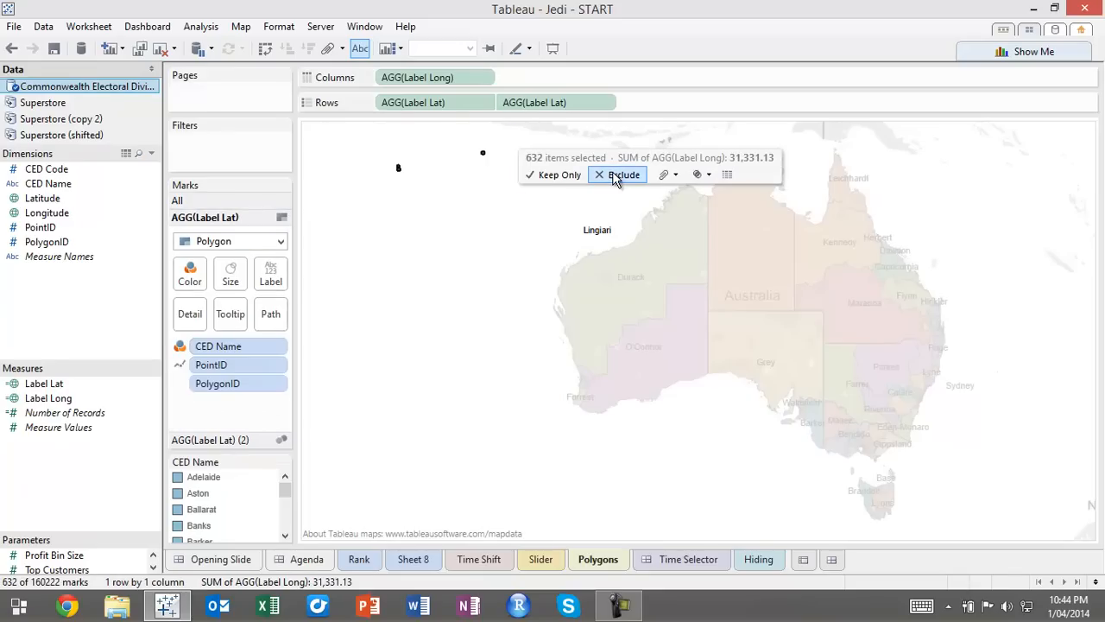
click(615, 177)
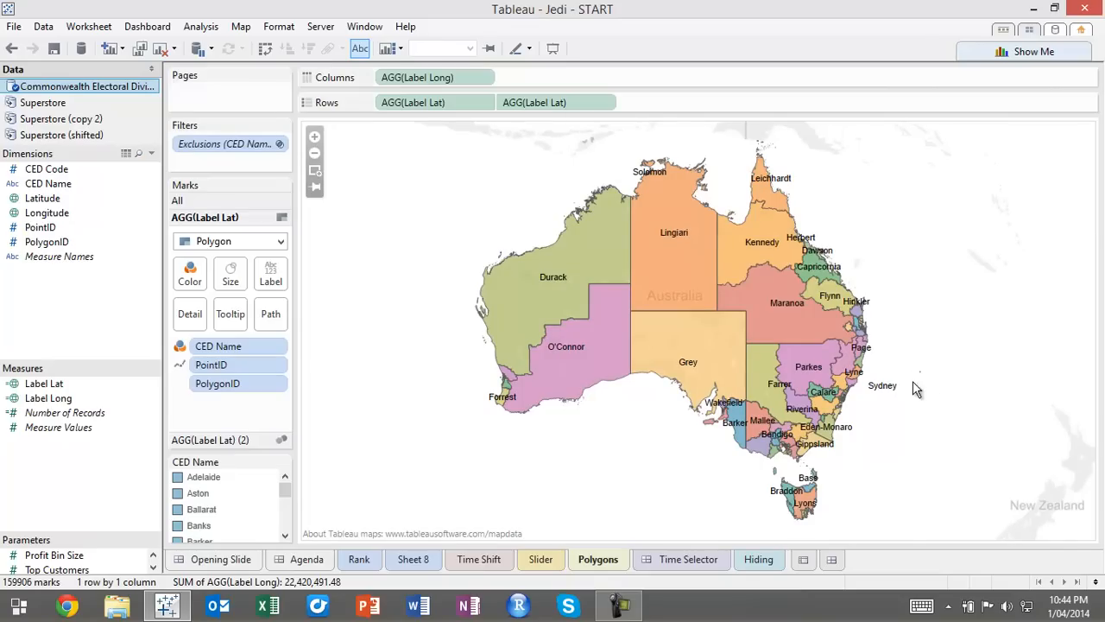
drag(905, 352, 945, 395)
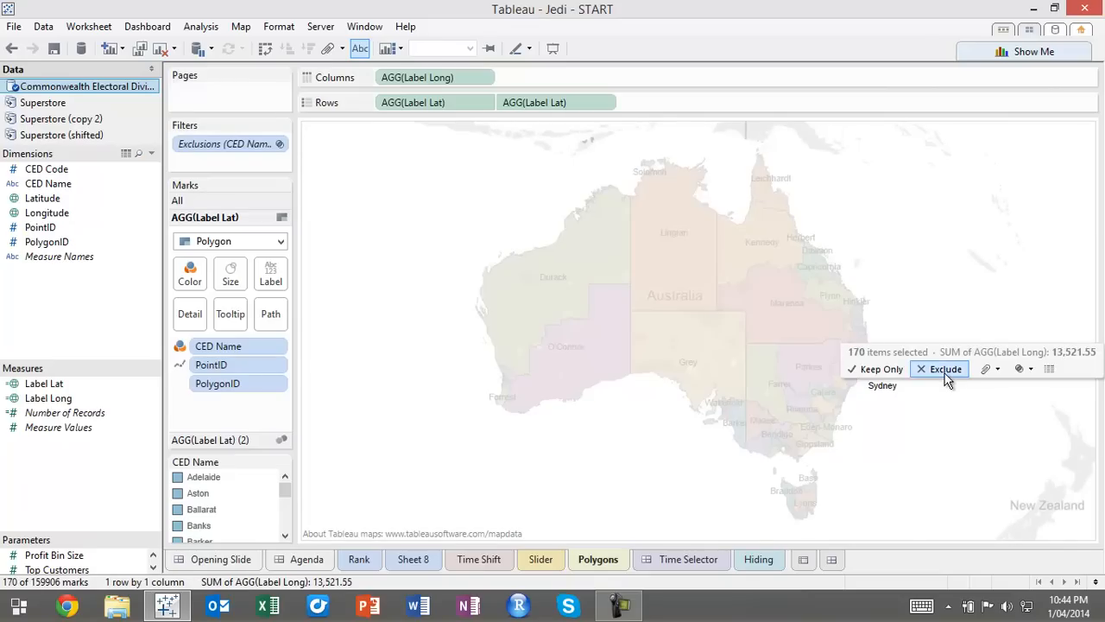
click(941, 372)
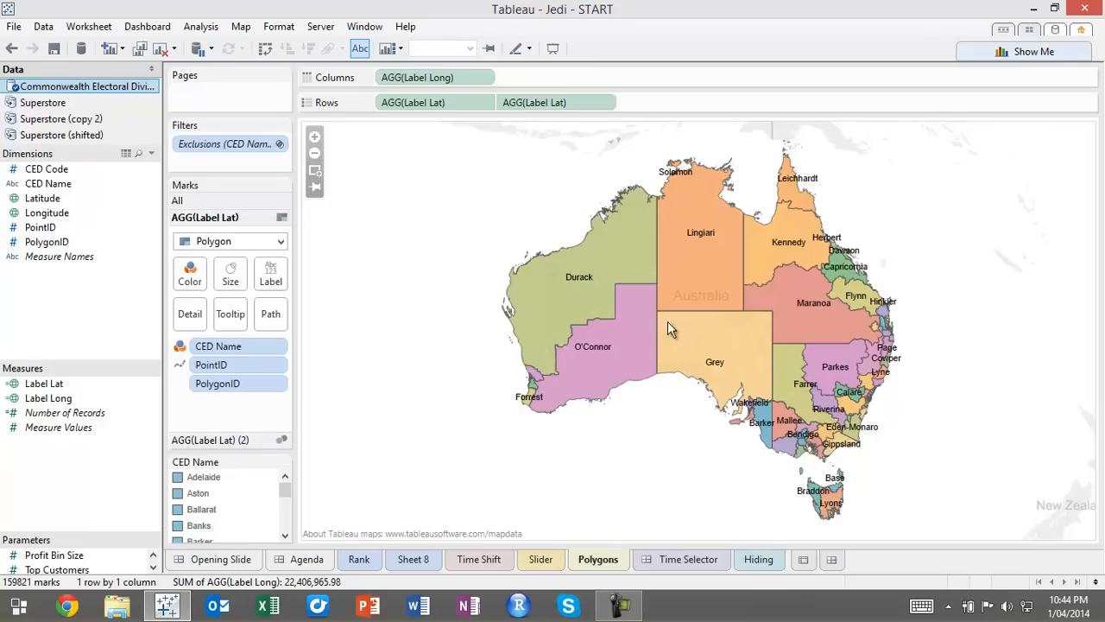
Zoom the map into the Melbourne area to examine the labels of the small electorates
click(320, 169)
drag(797, 438, 824, 461)
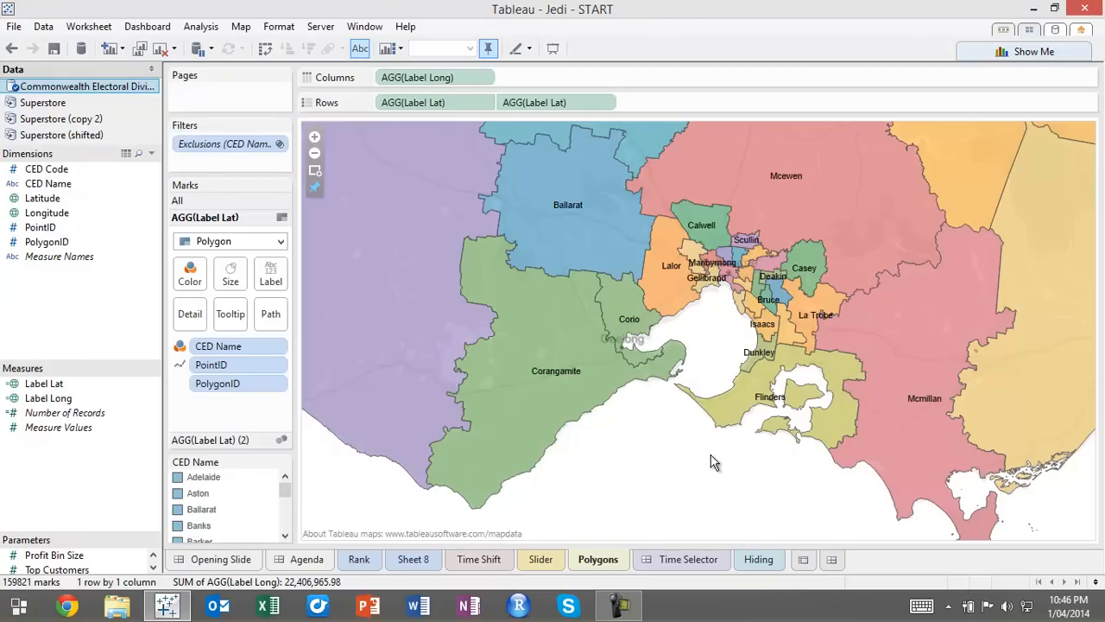
On the Time Selector dashboard, try narrower Order Date ranges and return the range to 1/01/2011 through 1/04/2014
click(697, 561)
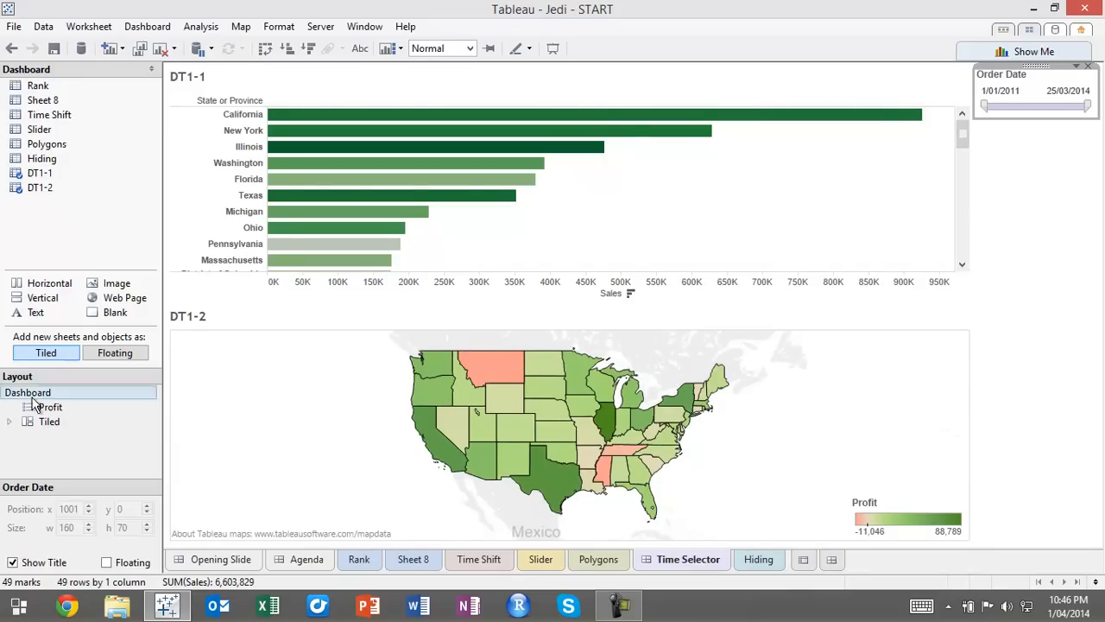
mouse_move(985, 106)
mouse_down()
mouse_move(1020, 107)
mouse_move(986, 106)
mouse_up()
drag(1082, 111, 1008, 105)
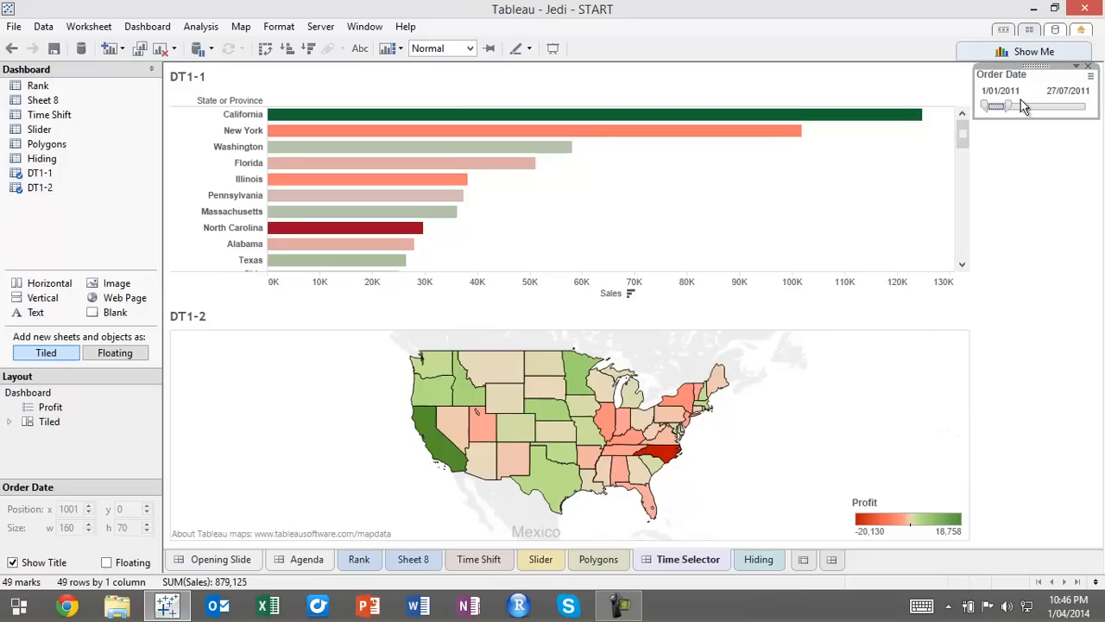
drag(987, 106, 1021, 106)
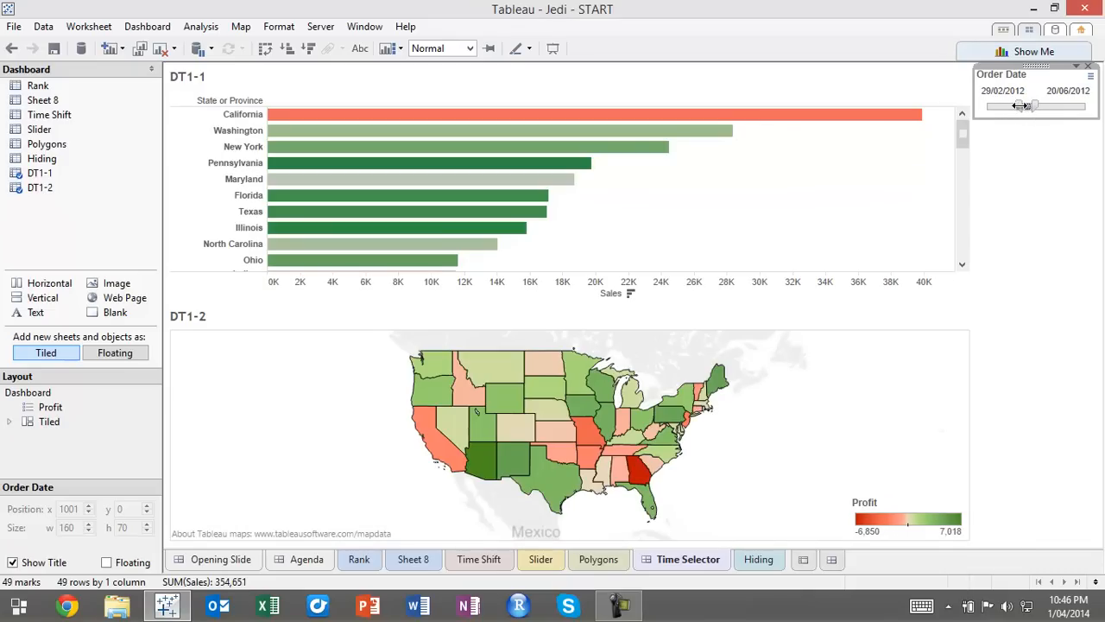
drag(1020, 105, 1089, 108)
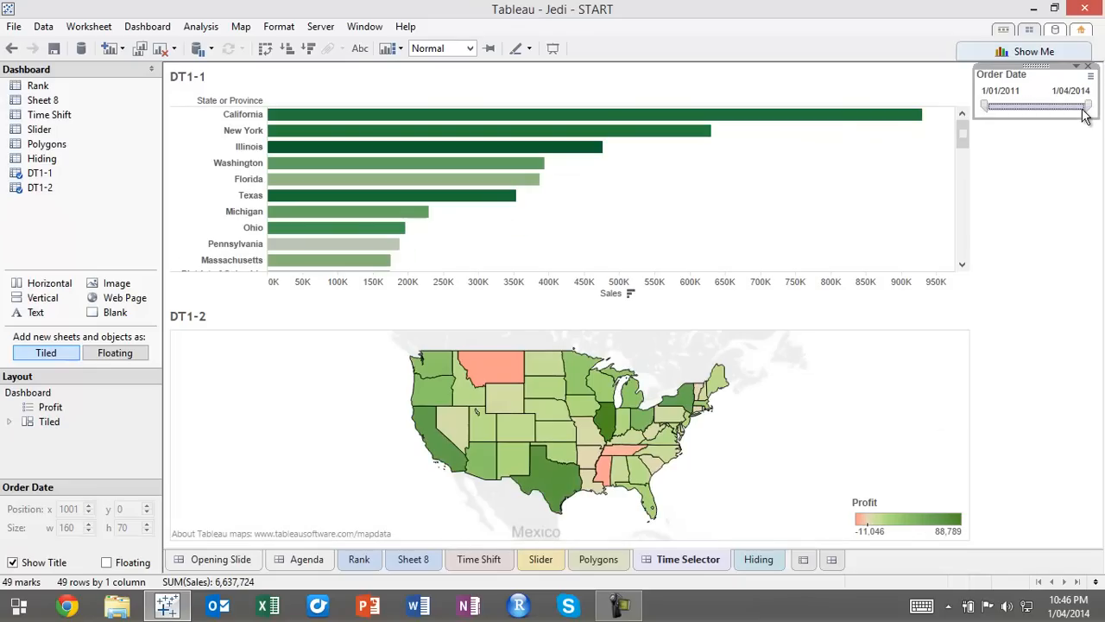
drag(1085, 107, 1003, 105)
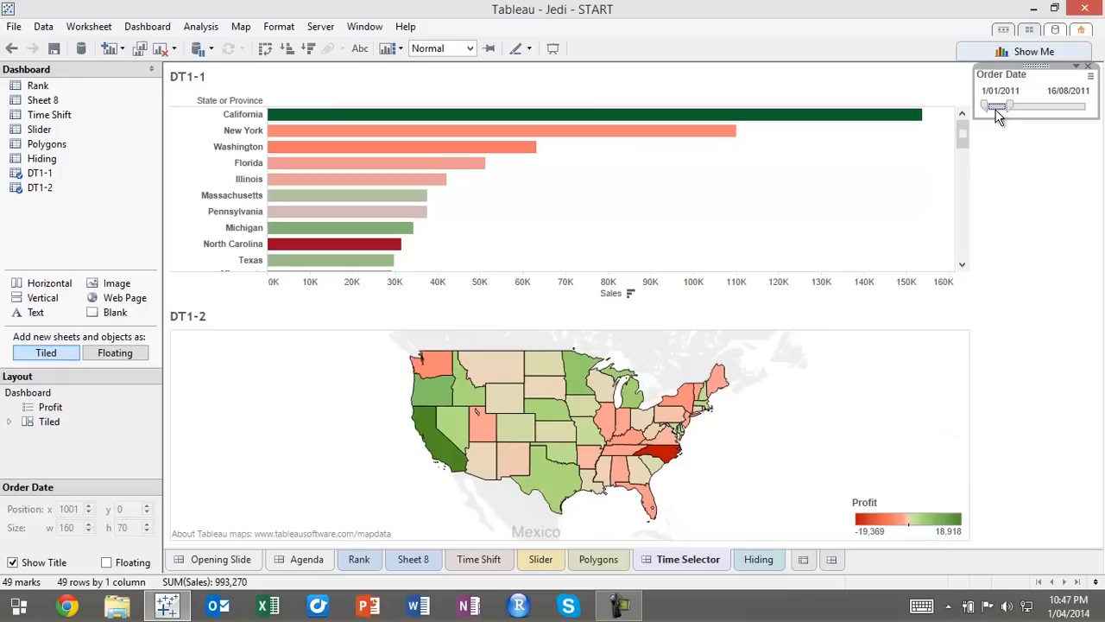
drag(1005, 104, 999, 106)
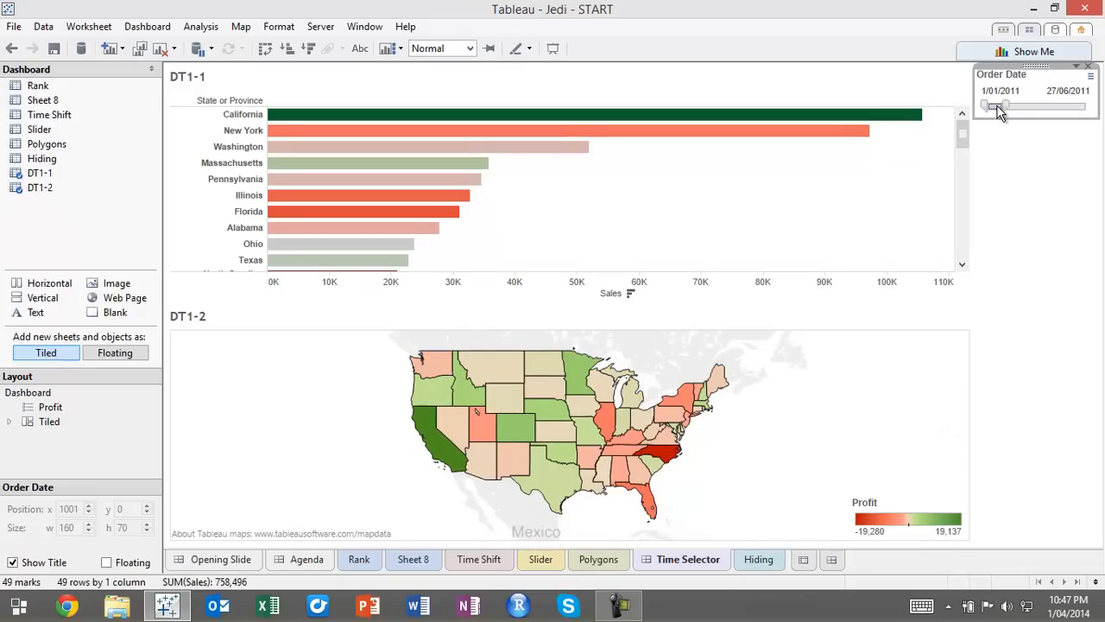
drag(999, 105, 1095, 118)
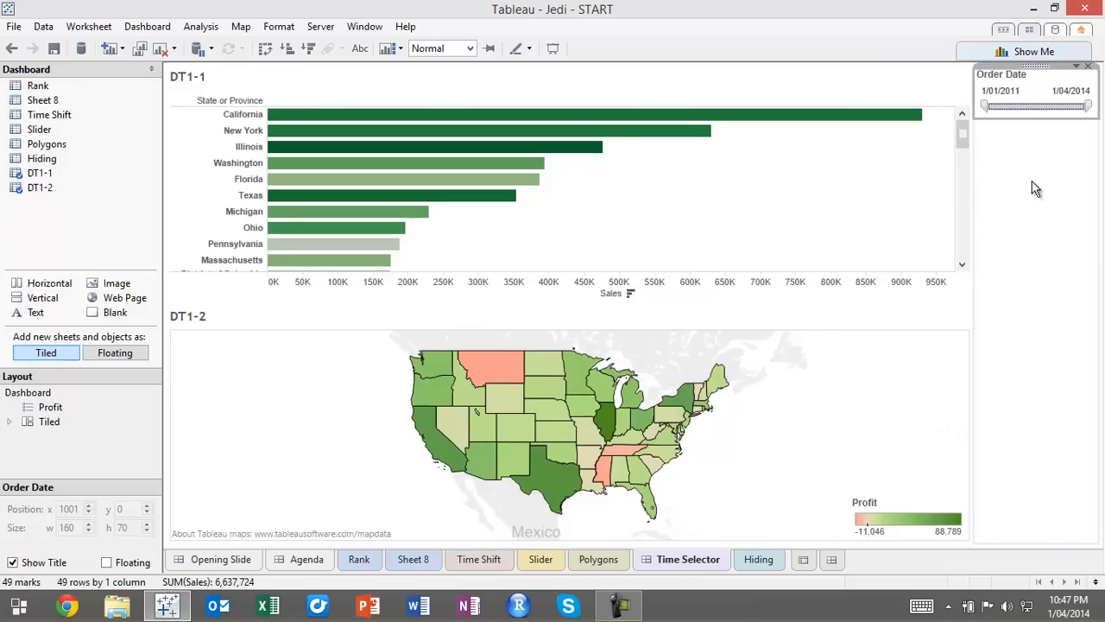
Add a new worksheet between Time Selector and Hiding and name it Year
click(804, 560)
drag(821, 559, 750, 562)
double_click(775, 561)
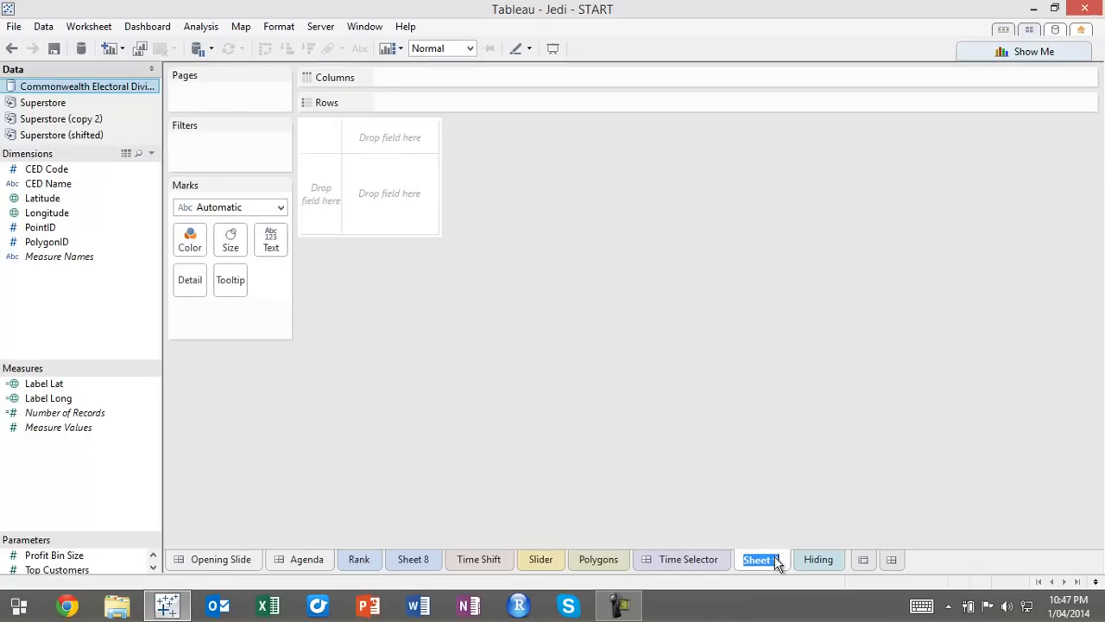
text(Year)
key(Return)
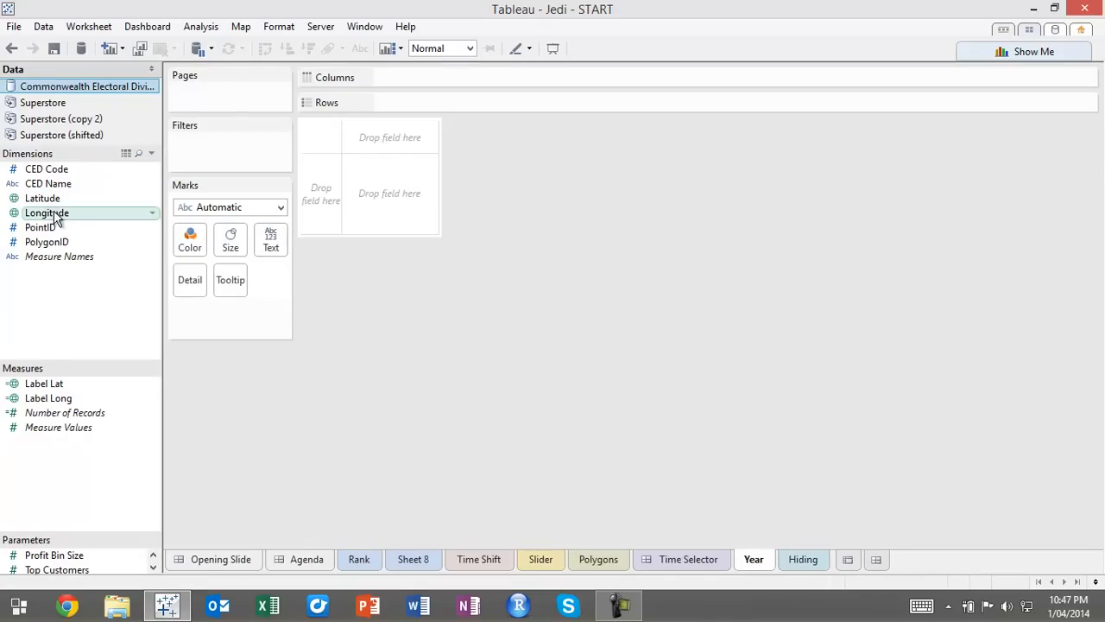
Build a highlight table of Superstore Profit by year of Order Date, with the years as rows
click(79, 103)
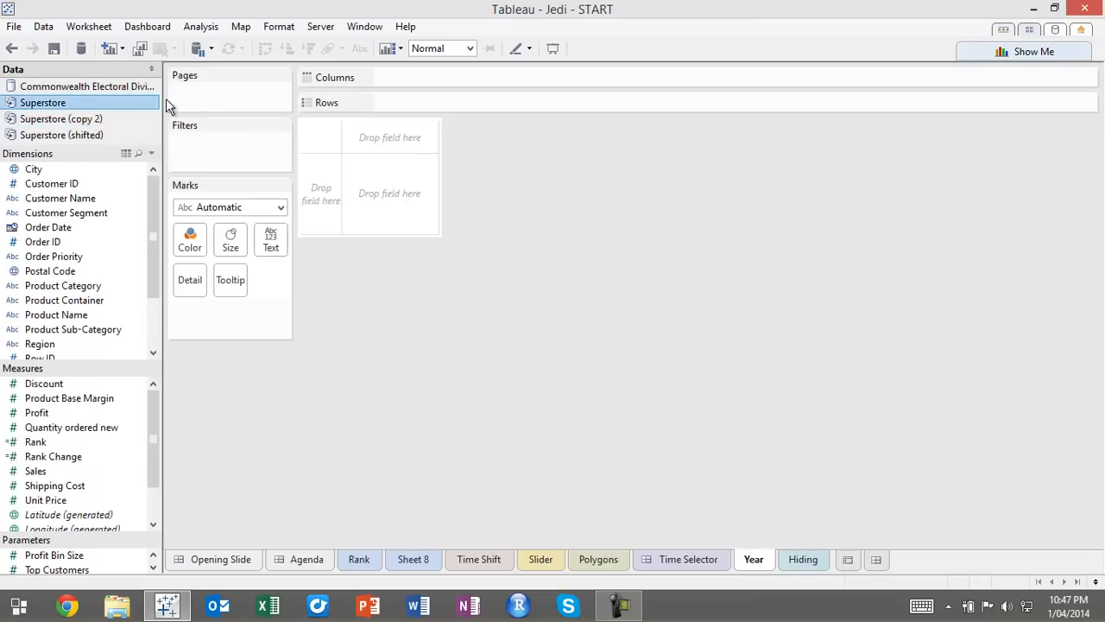
drag(69, 229, 313, 195)
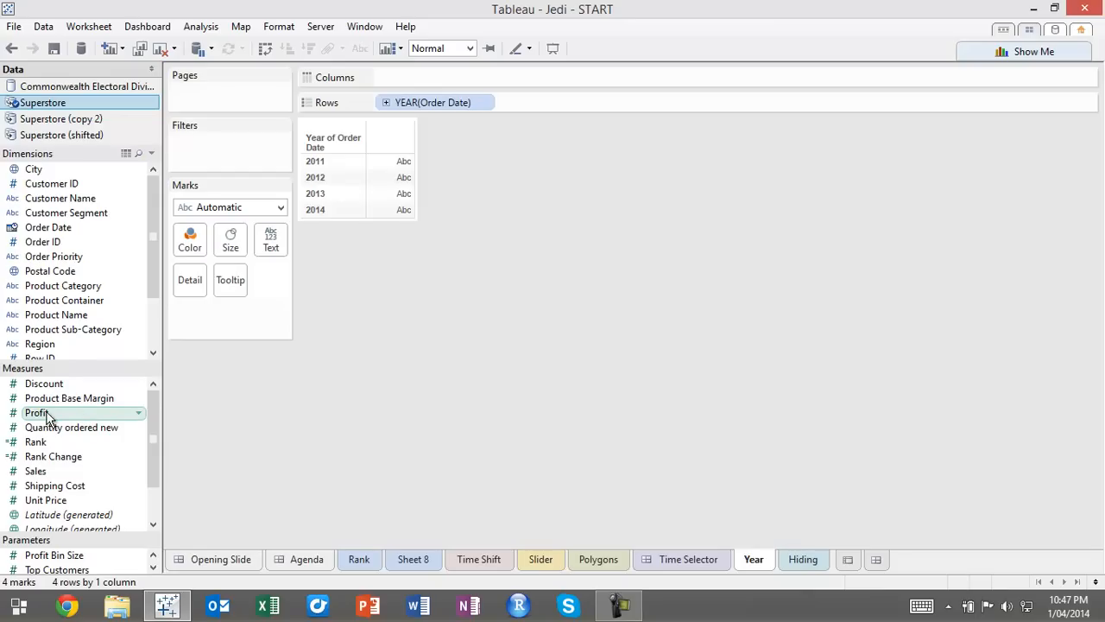
click(80, 414)
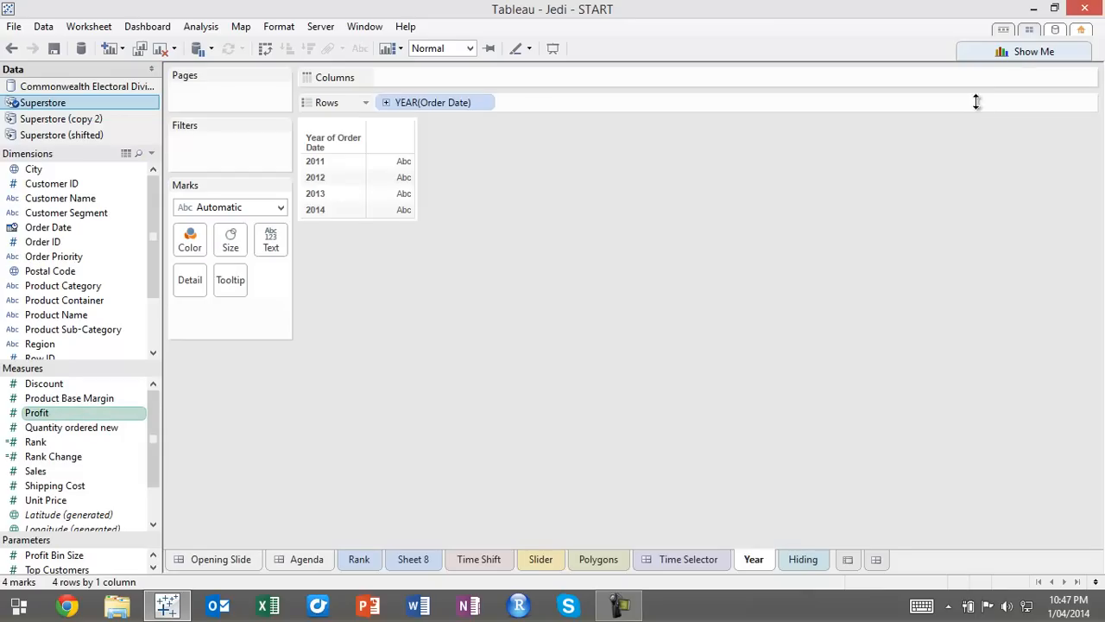
click(1014, 52)
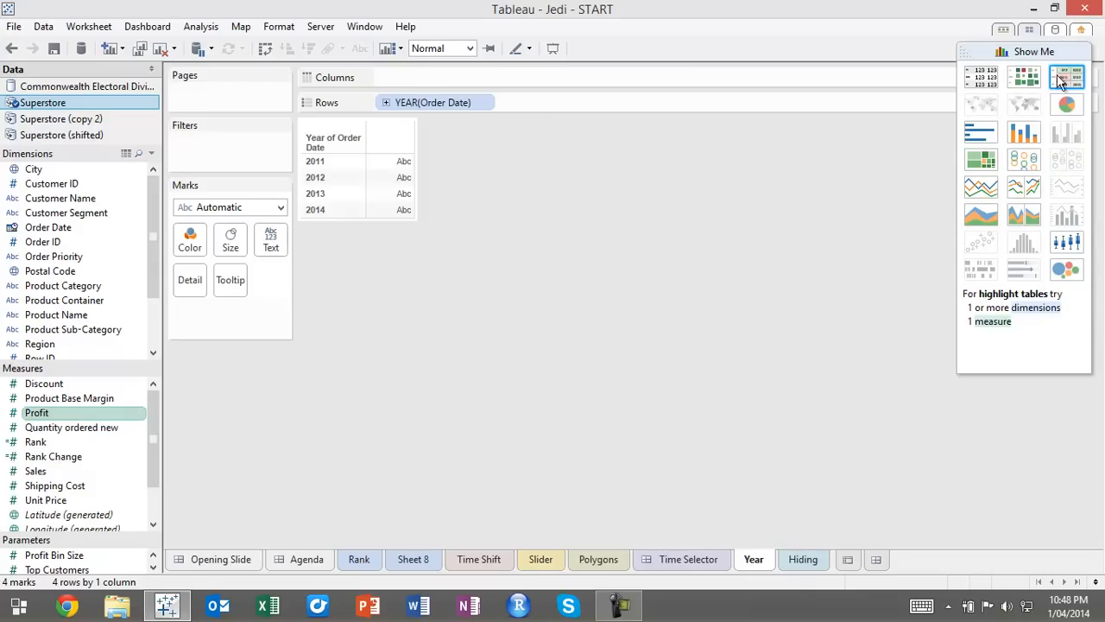
click(1067, 77)
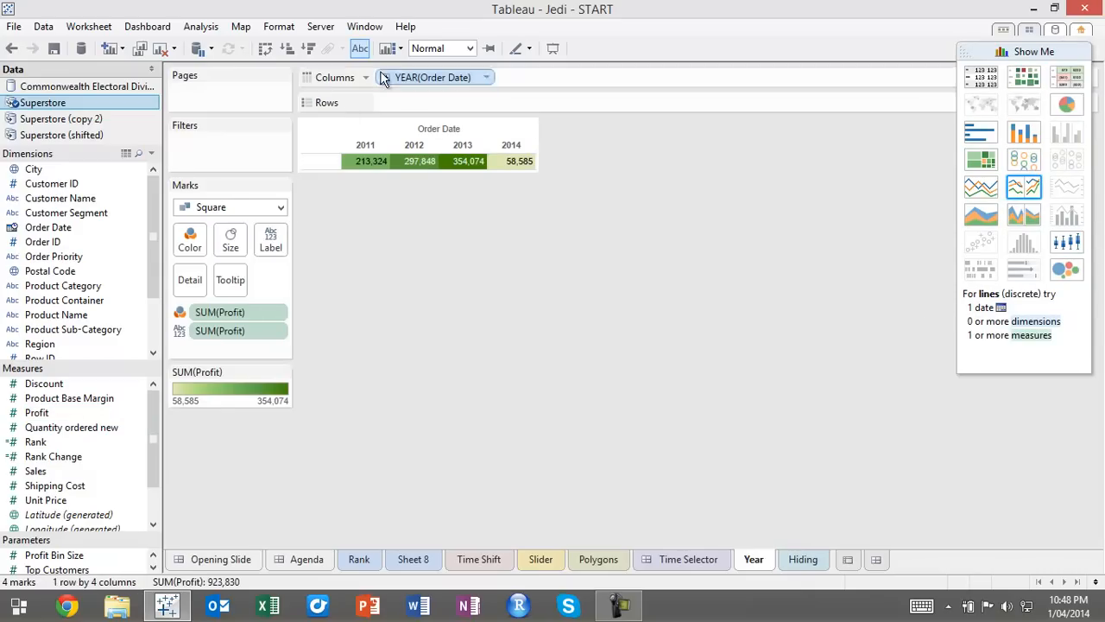
click(267, 49)
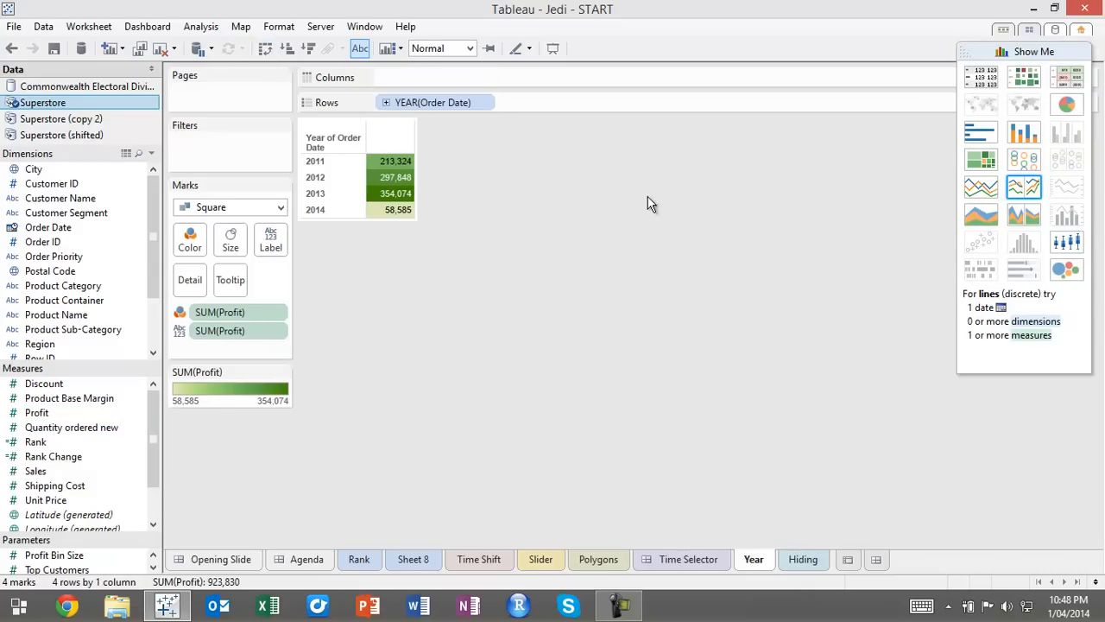
click(1040, 52)
Hide the field labels for rows and narrow the year header column of the highlight table
right_click(321, 140)
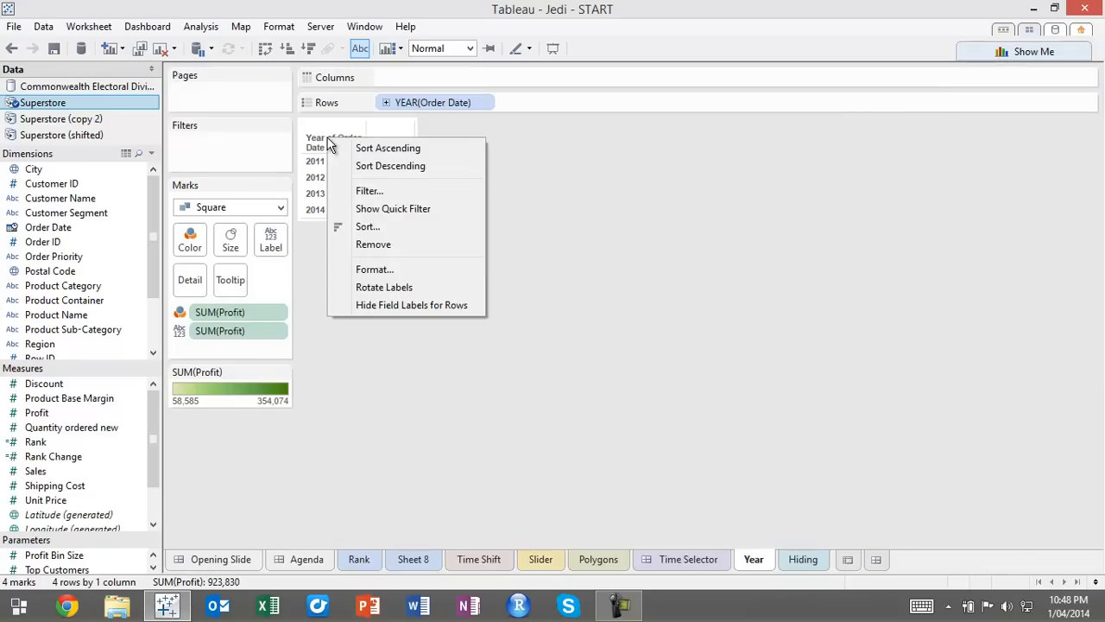
click(405, 305)
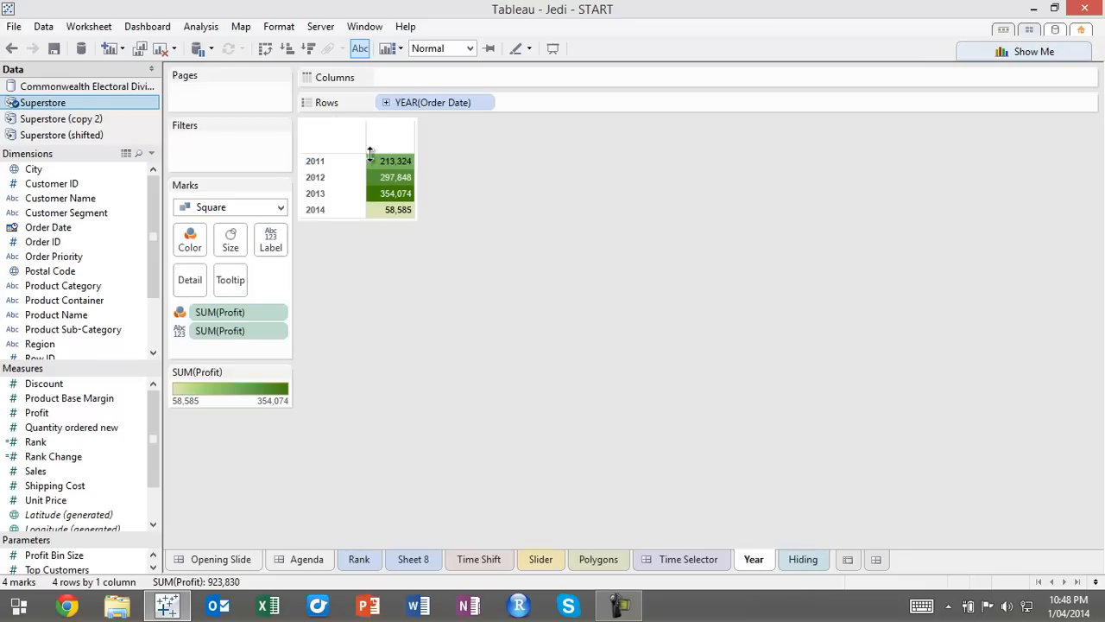
drag(364, 164, 341, 164)
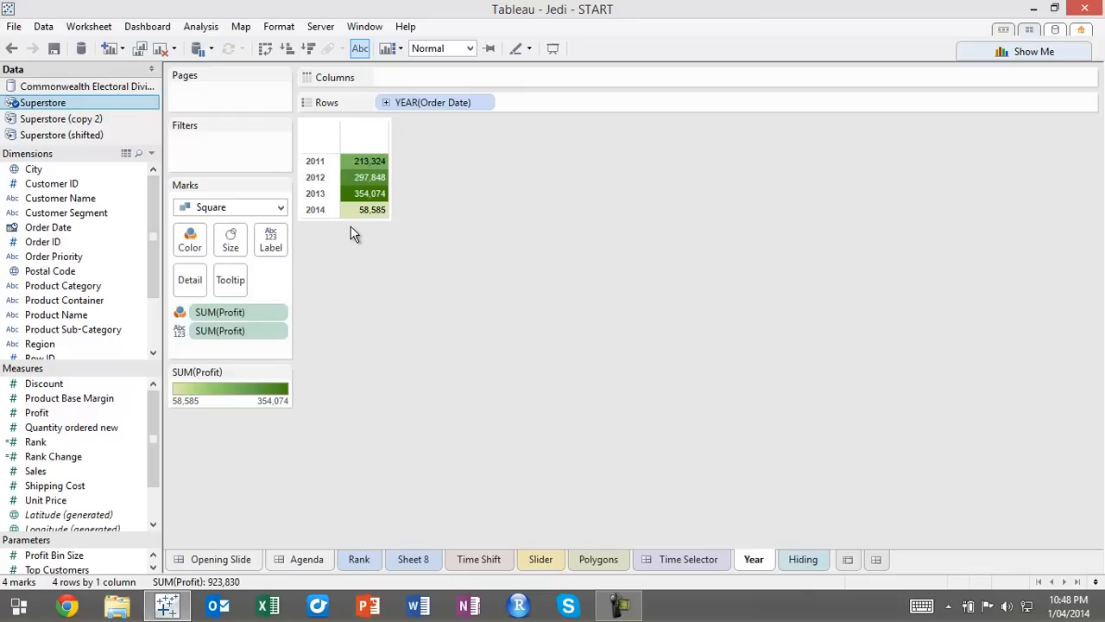
Duplicate the Year sheet as Month and switch the copy's Order Date rows from year to the discrete month
right_click(757, 560)
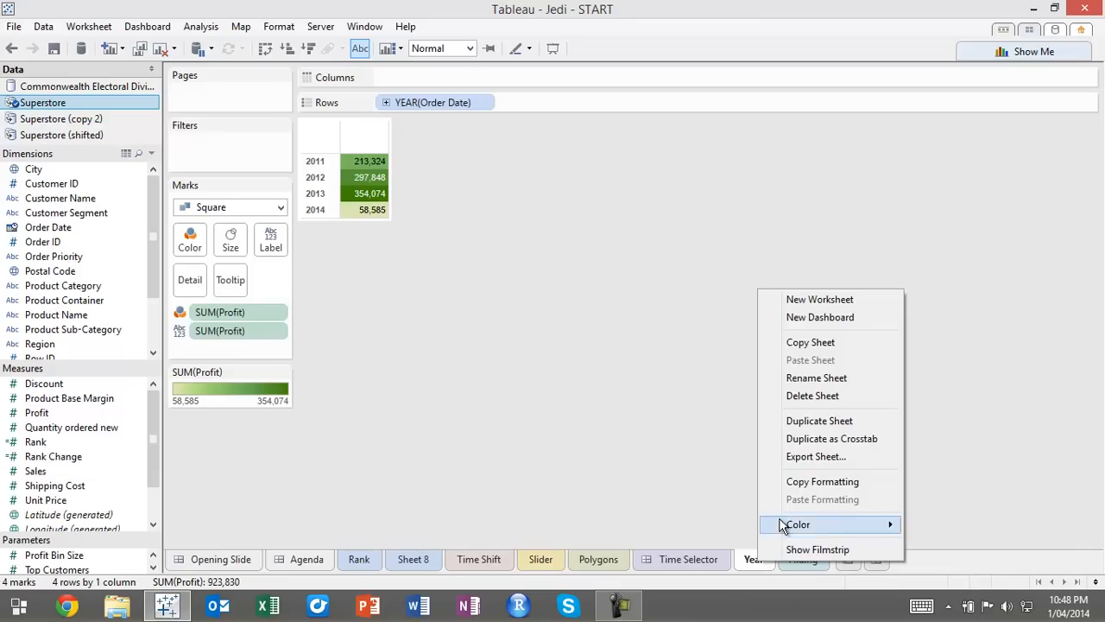
click(815, 420)
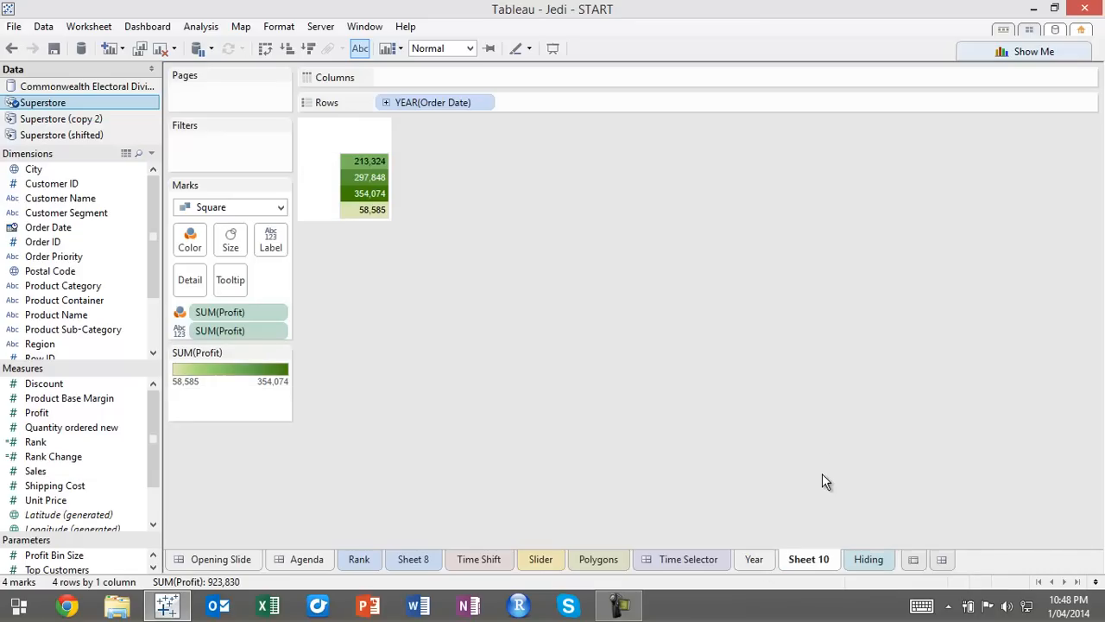
double_click(823, 559)
text(Month)
key(Return)
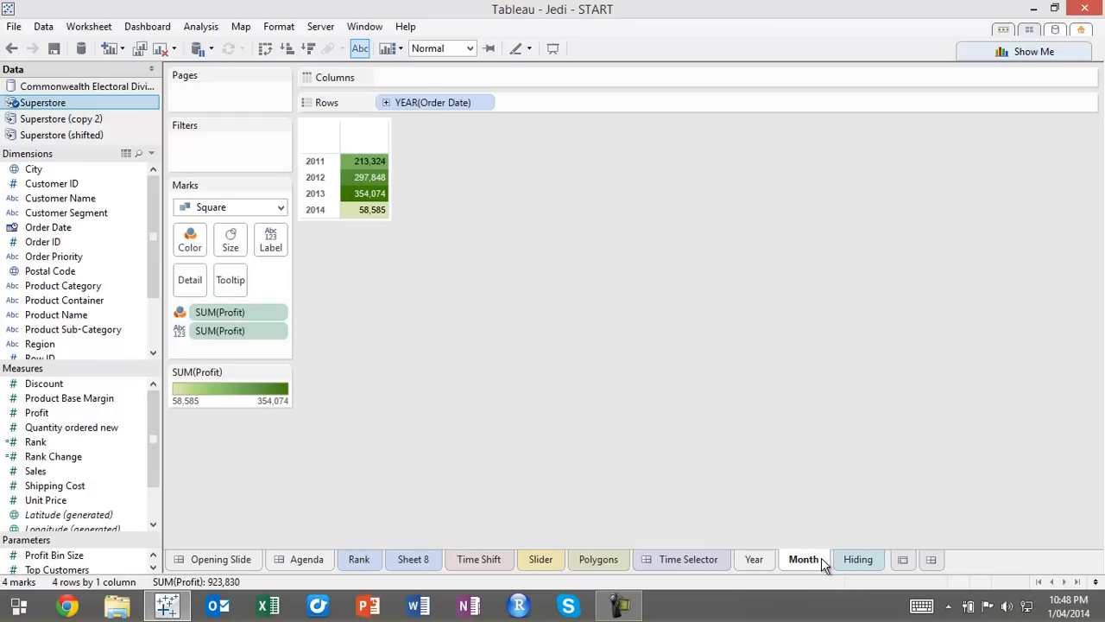
click(489, 101)
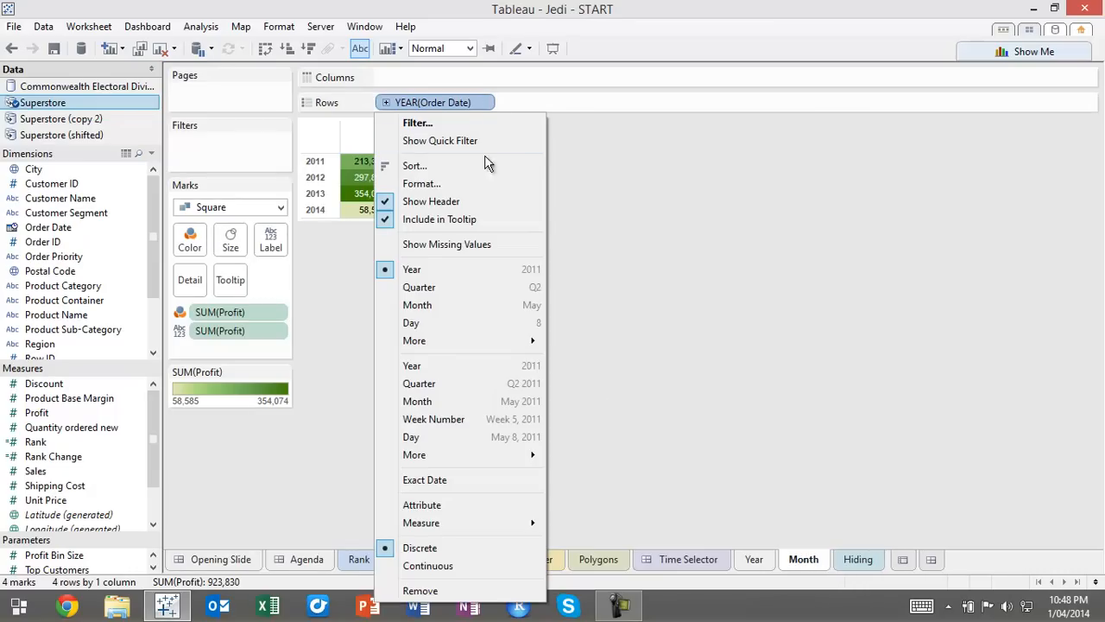
click(463, 306)
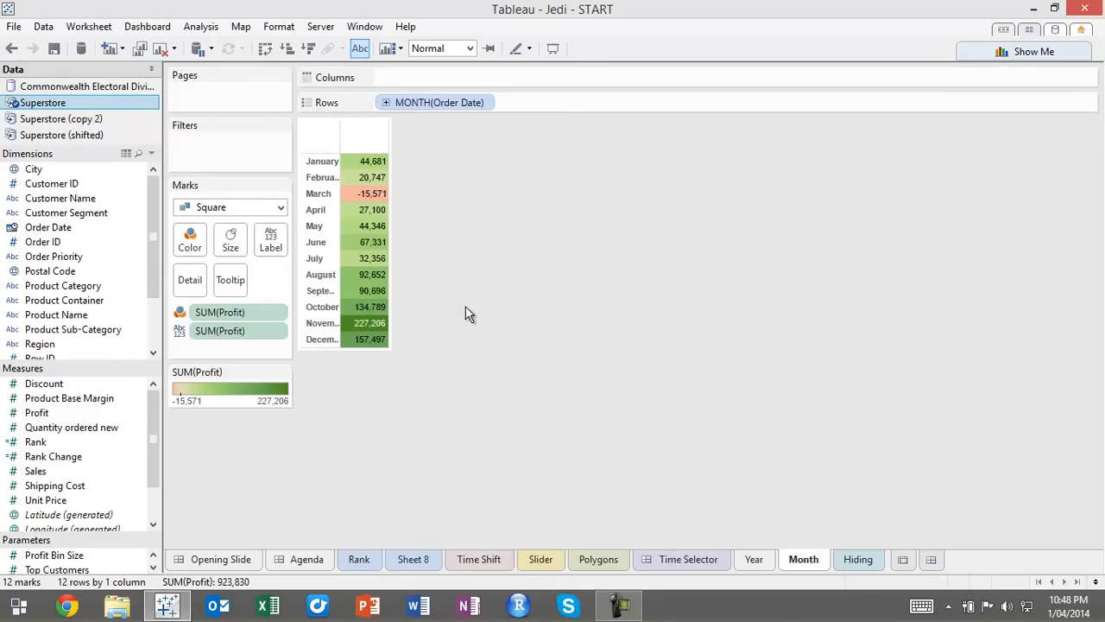
Widen the month header column so the full month names fit
drag(341, 216, 363, 217)
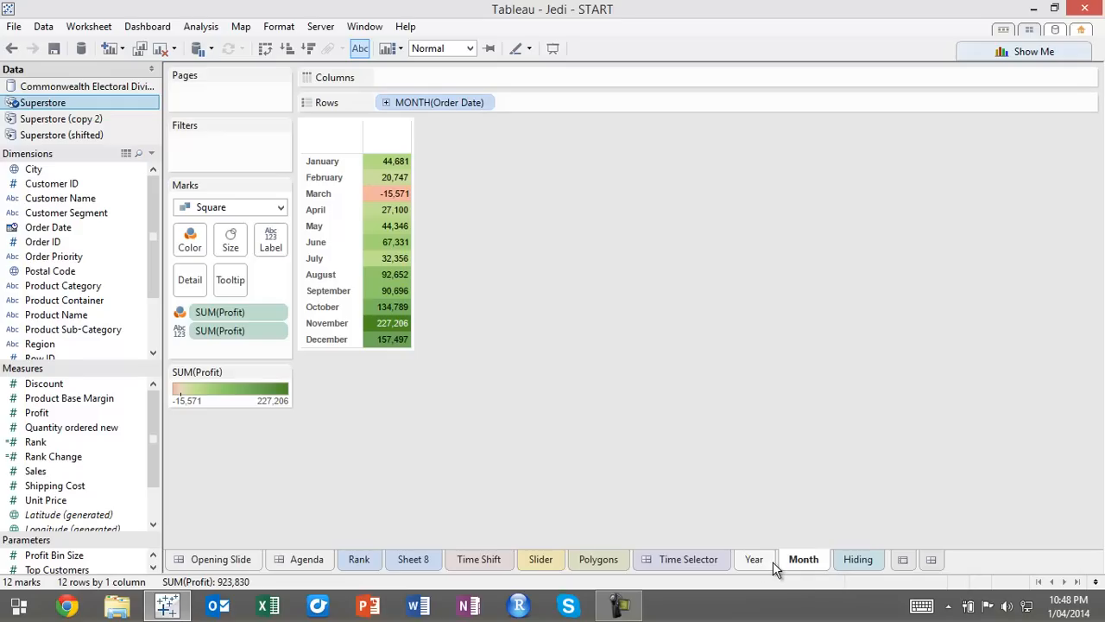
Add a new worksheet between Month and Hiding and name it Day
click(906, 562)
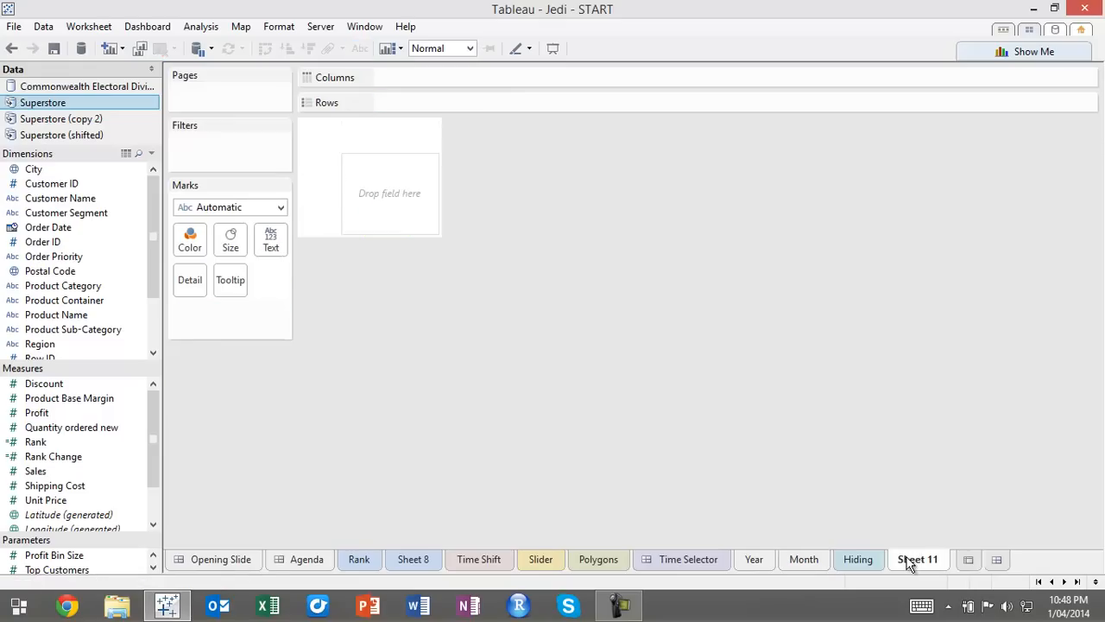
drag(918, 562, 827, 560)
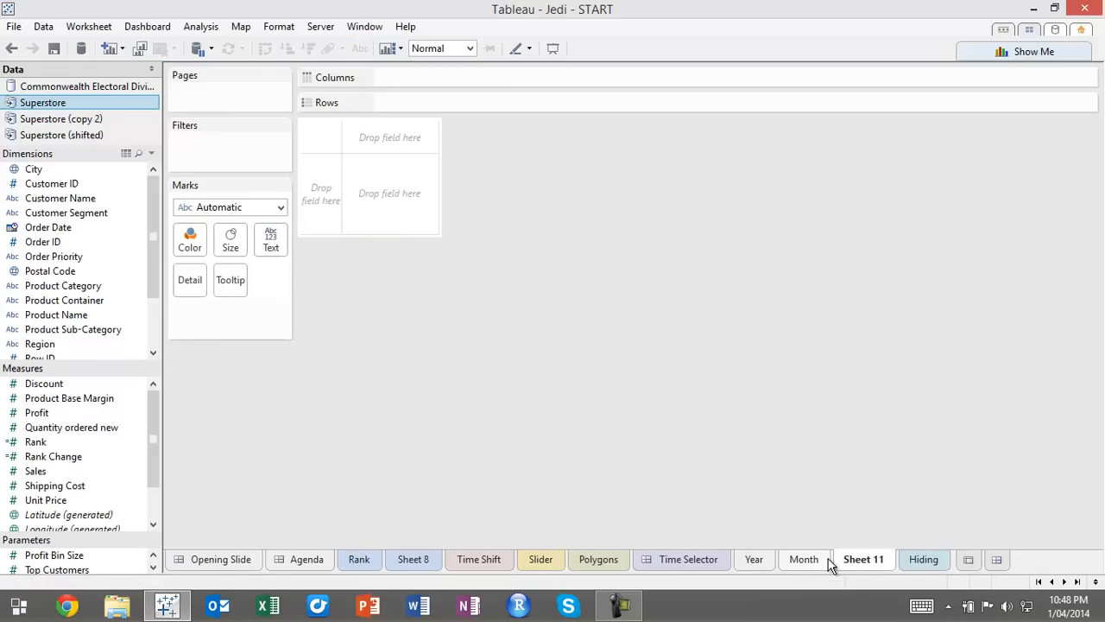
double_click(863, 560)
text(Day)
key(Return)
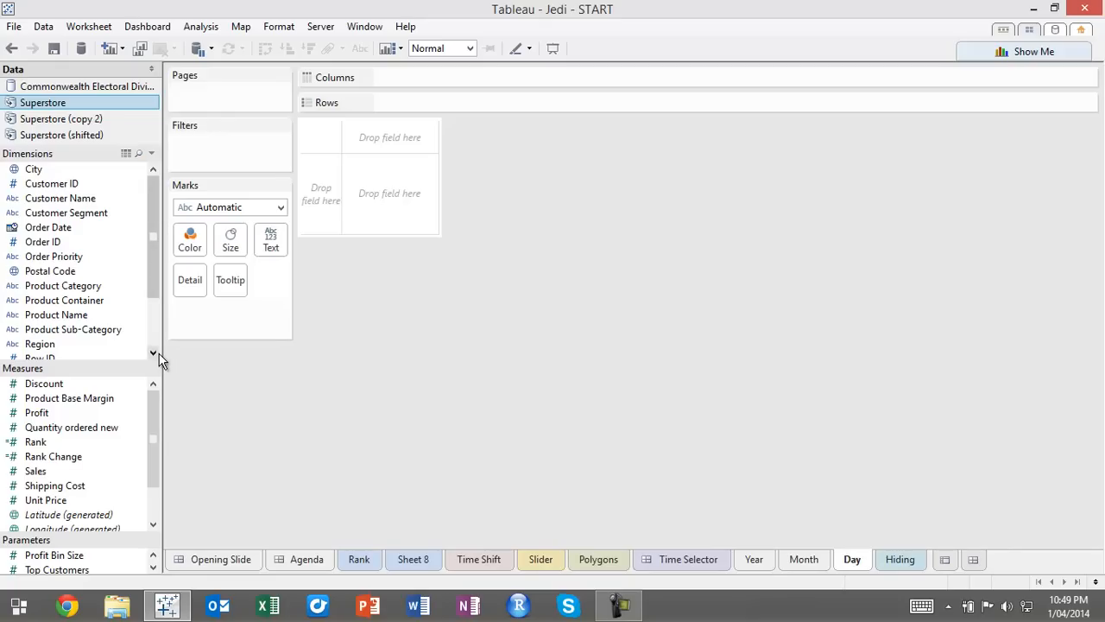
Lay out the Day sheet with the discrete weekday of Order Date as columns and its discrete week as rows
drag(48, 226, 385, 130)
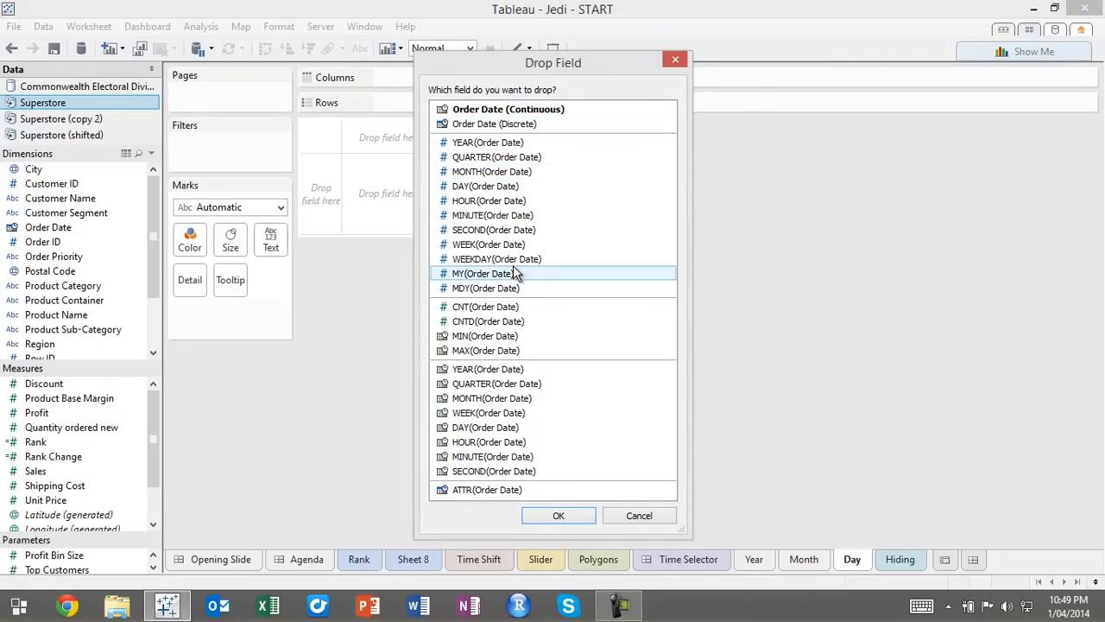
double_click(513, 259)
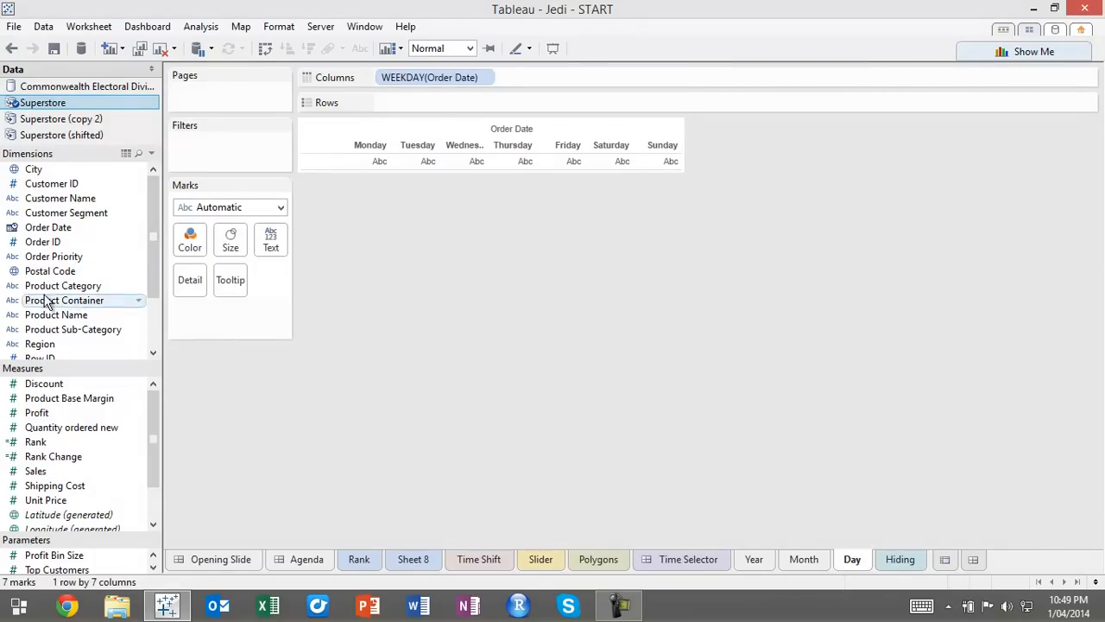
drag(47, 227, 278, 207)
drag(315, 162, 315, 165)
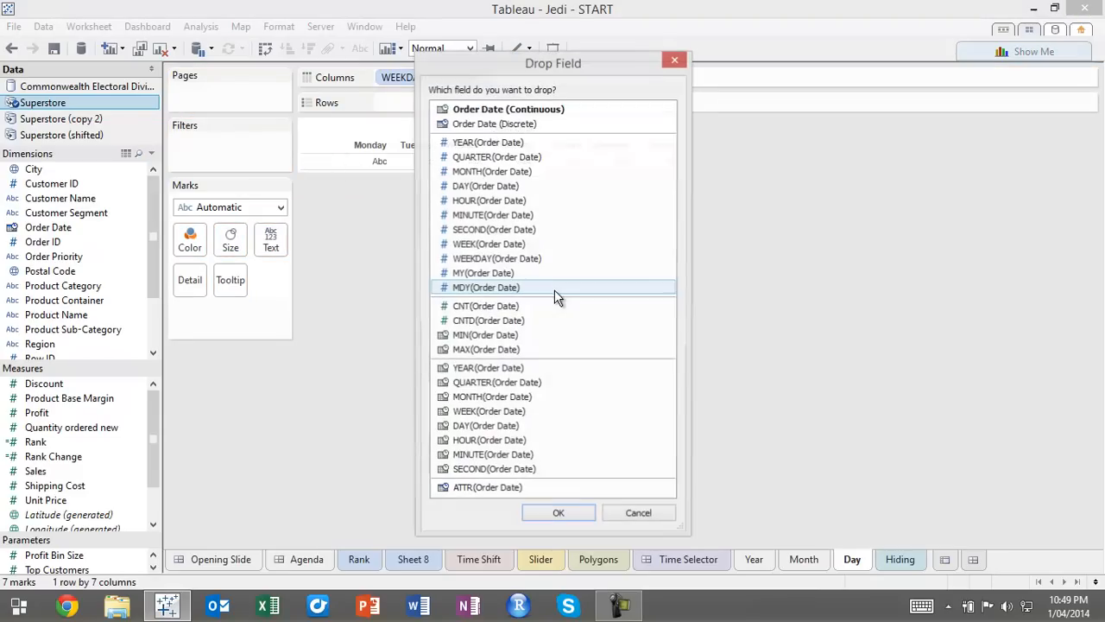
click(486, 246)
double_click(487, 246)
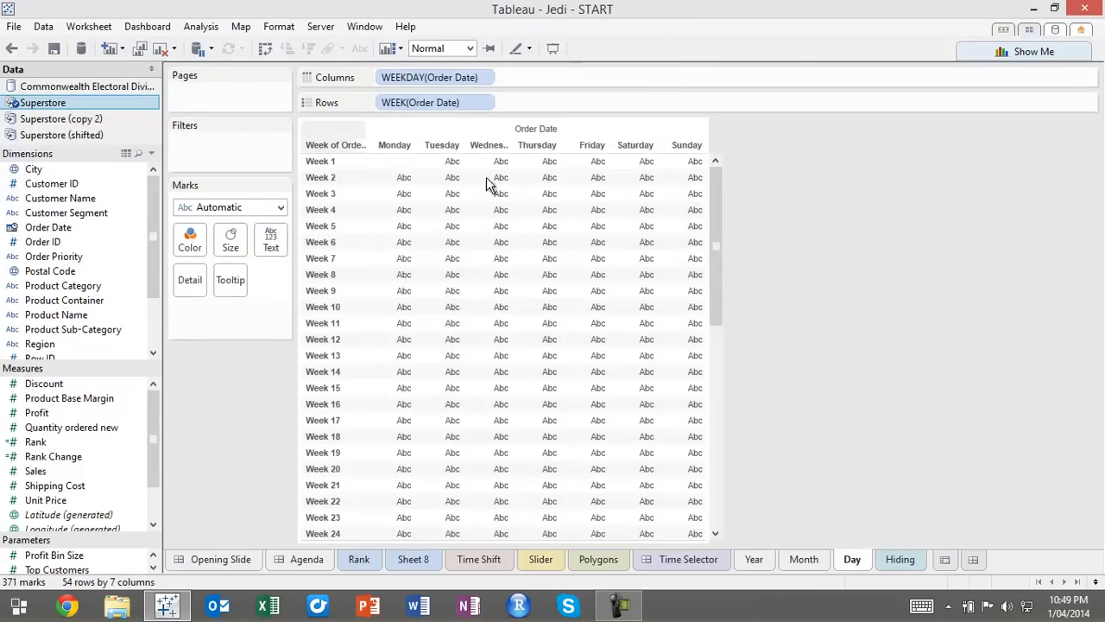
On the Time Selector dashboard, place the Year sheet inside a horizontal layout container beneath the Order Date filter
click(701, 560)
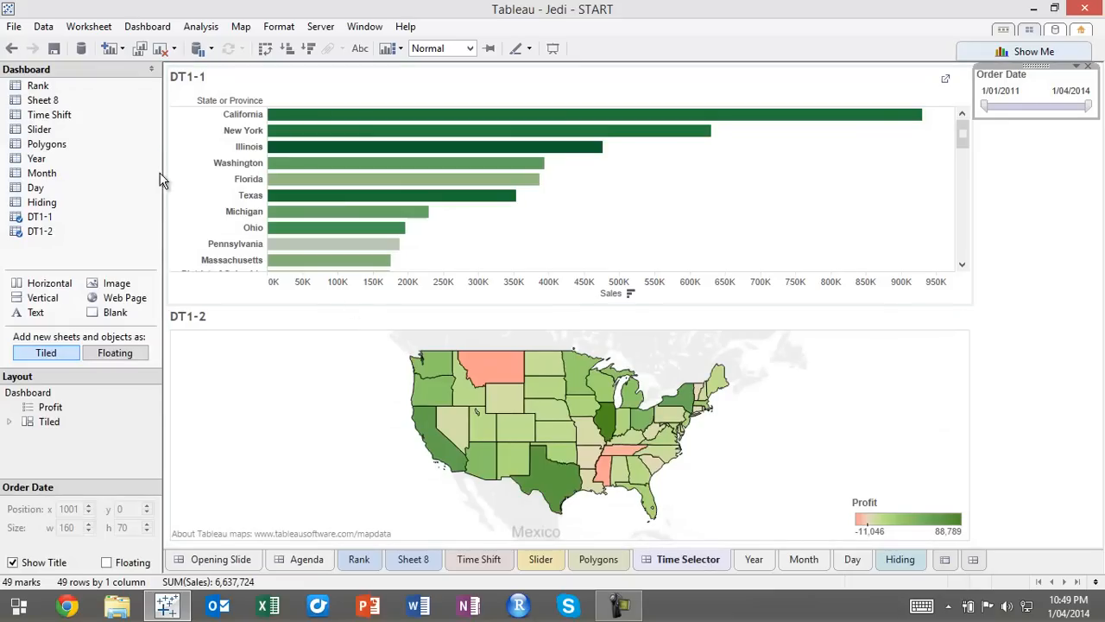
drag(38, 159, 1017, 164)
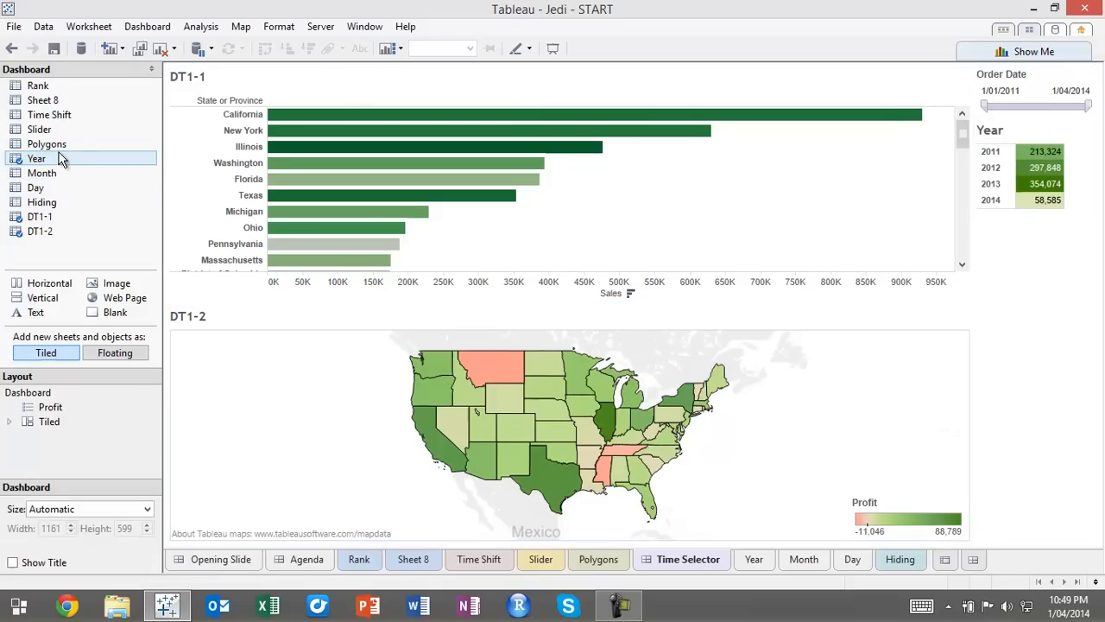
mouse_move(43, 284)
mouse_down()
mouse_move(896, 171)
mouse_move(1055, 138)
mouse_up()
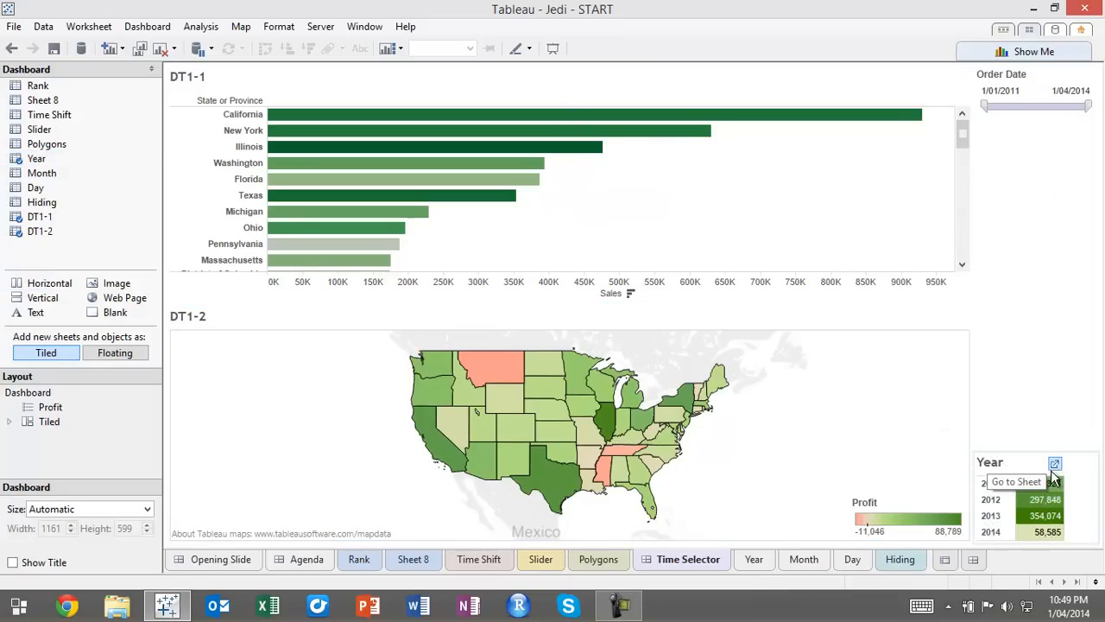
click(1041, 455)
click(1035, 430)
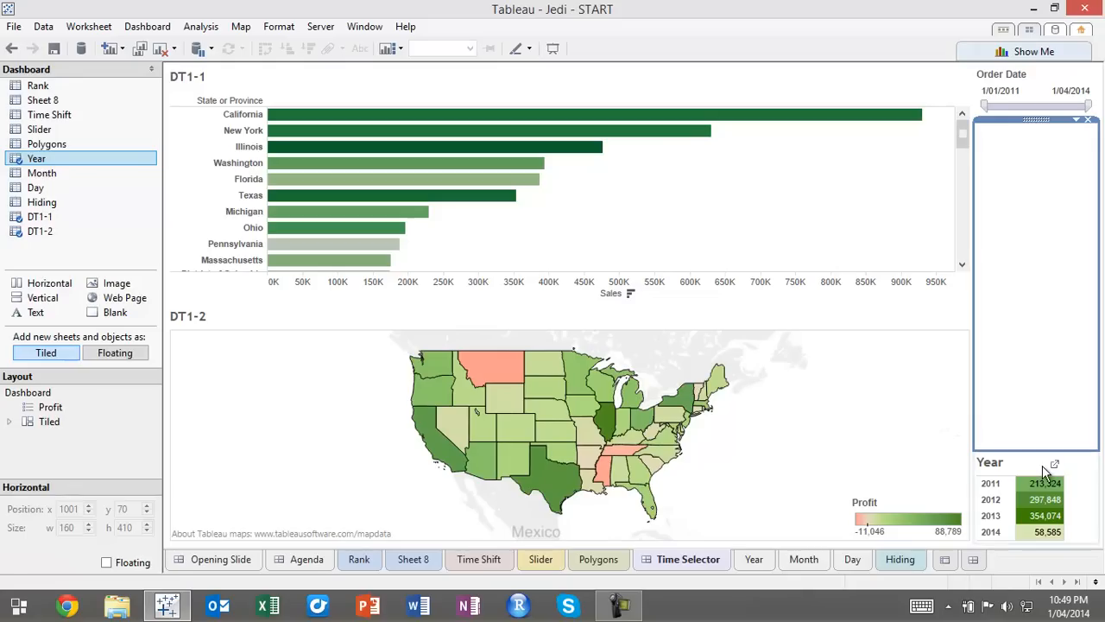
click(1042, 465)
drag(1037, 452, 1028, 143)
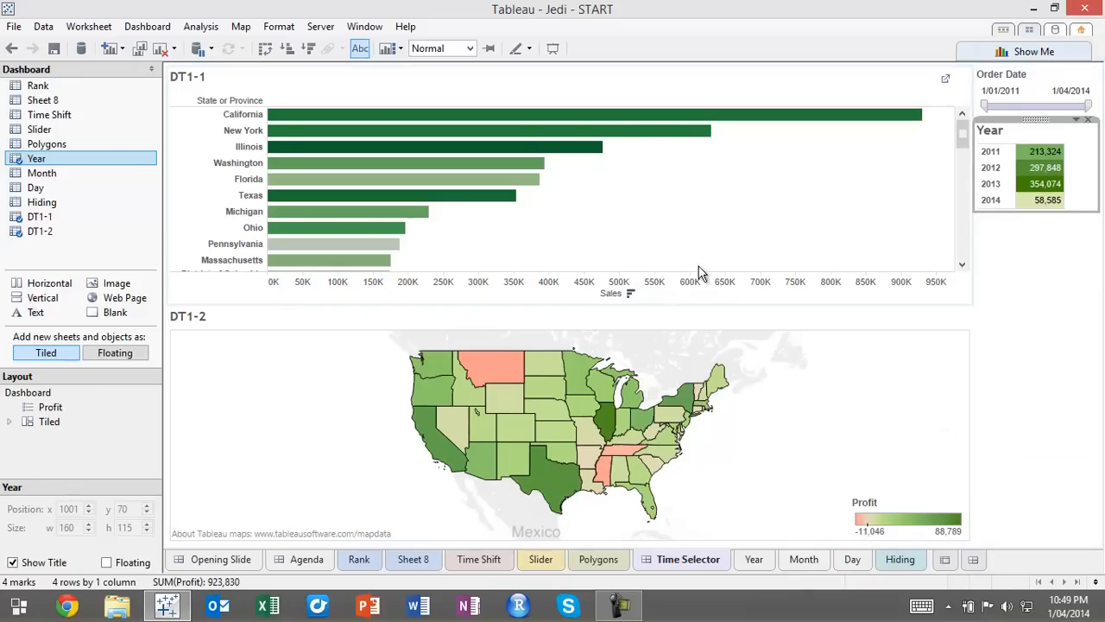
Add the Month sheet beside Year in the horizontal container and widen the side column until both tables fit
click(48, 175)
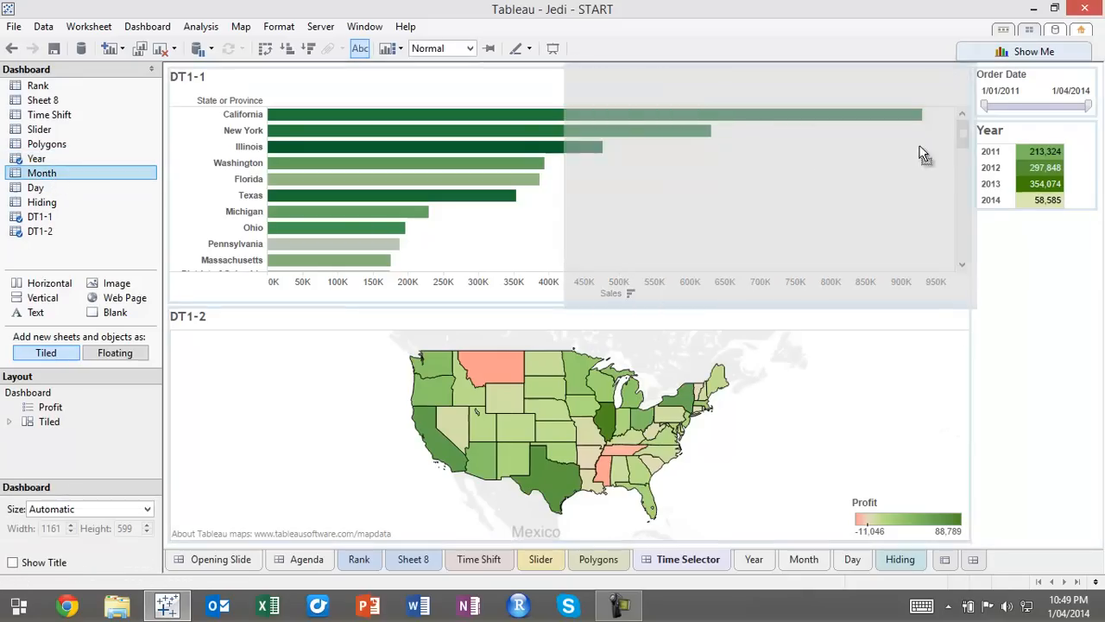
drag(1083, 170, 1066, 153)
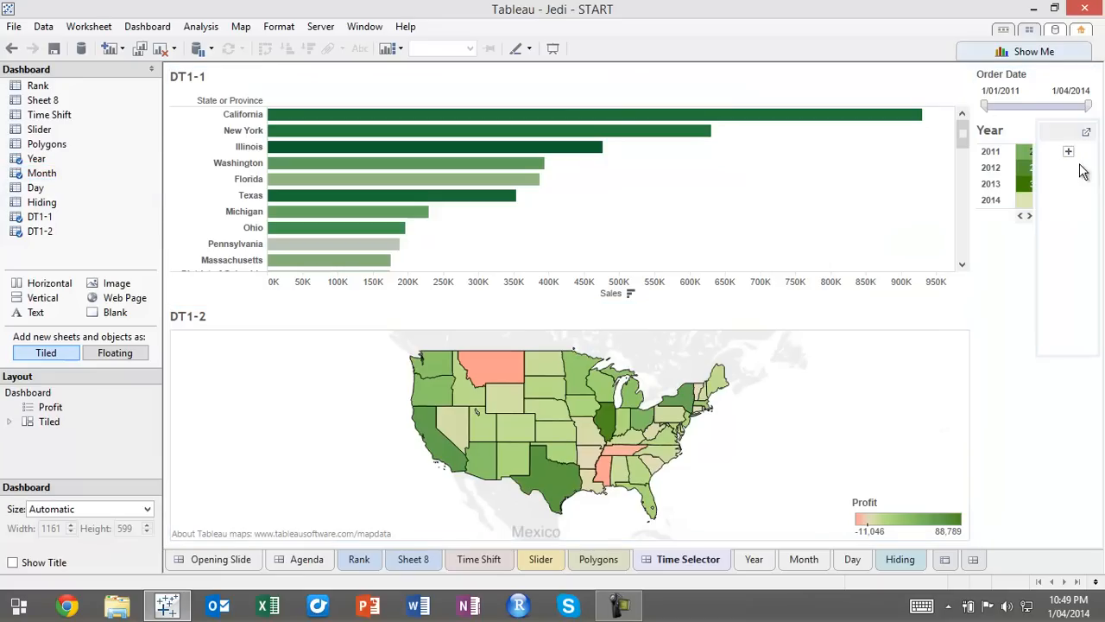
drag(971, 195, 908, 195)
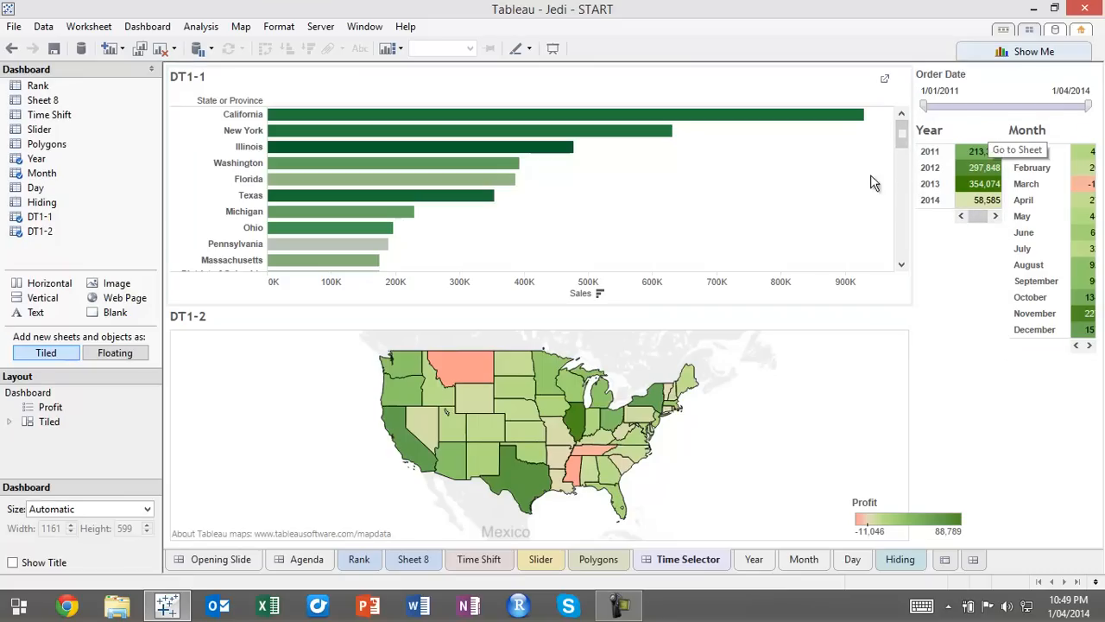
drag(914, 175, 889, 183)
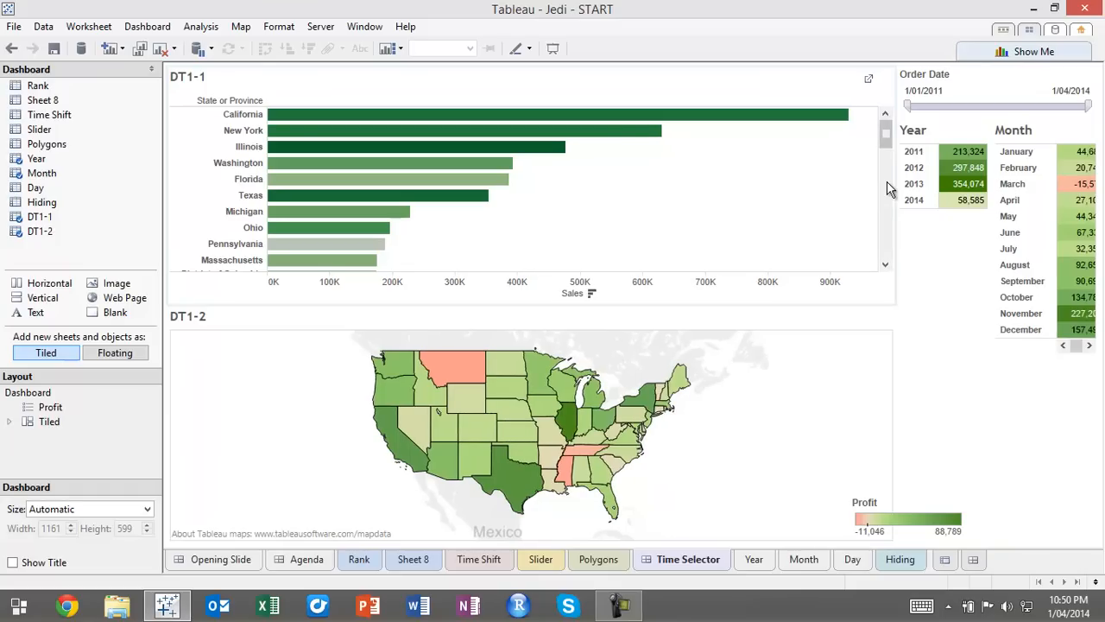
drag(894, 183, 872, 183)
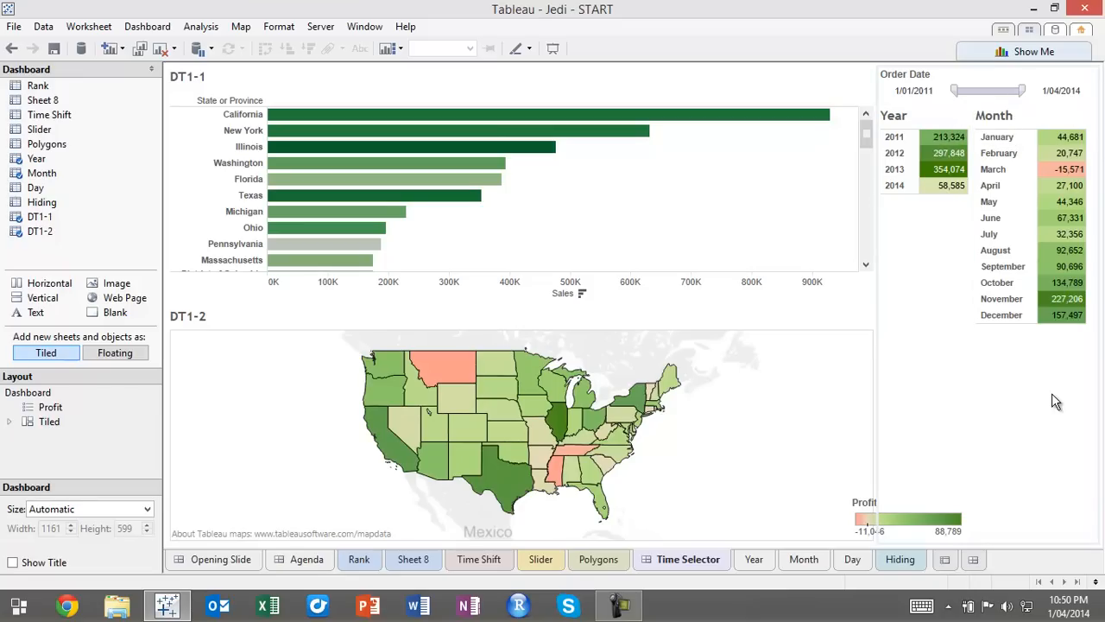
Move the floating Profit legend back over the lower corner of the map, clear of the side column
click(904, 512)
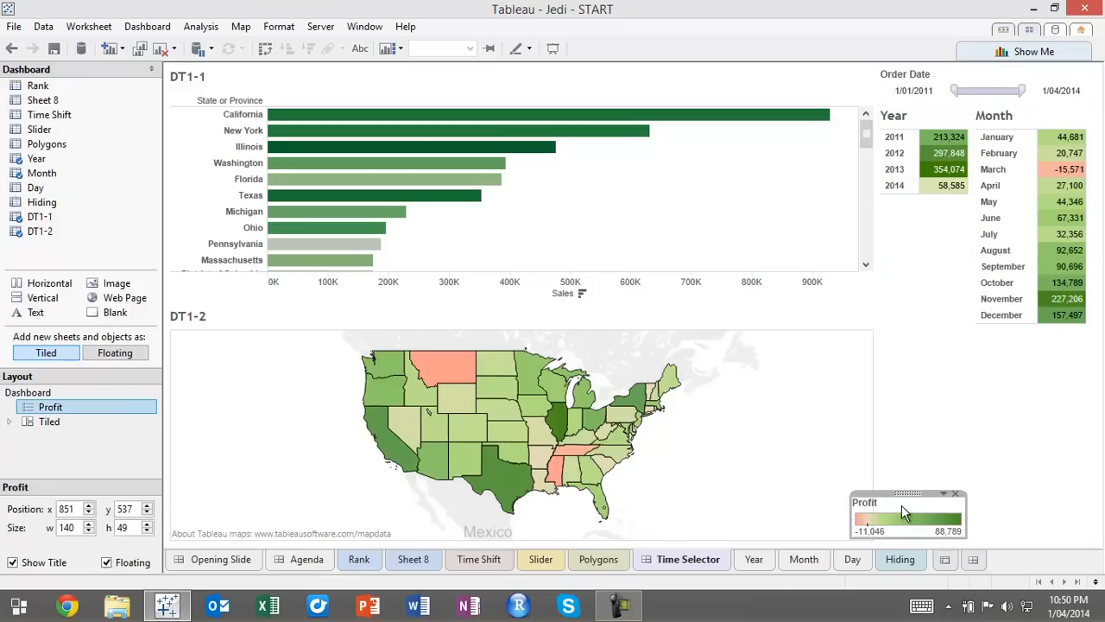
drag(903, 497, 796, 496)
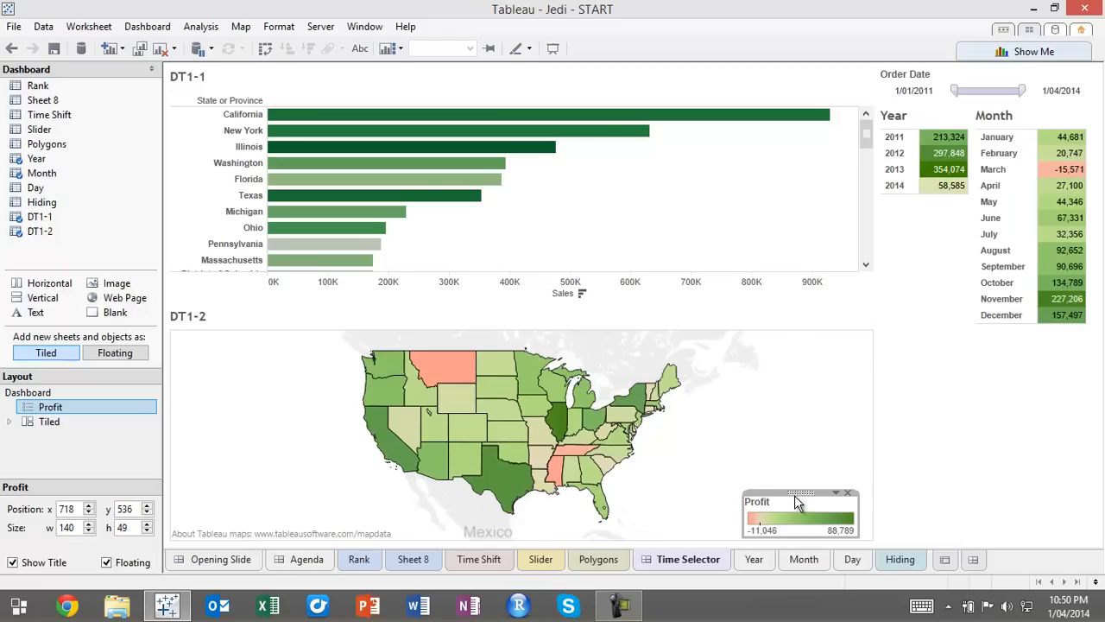
Place the Day sheet beneath the Year and Month tables and hide its field labels for columns
click(949, 436)
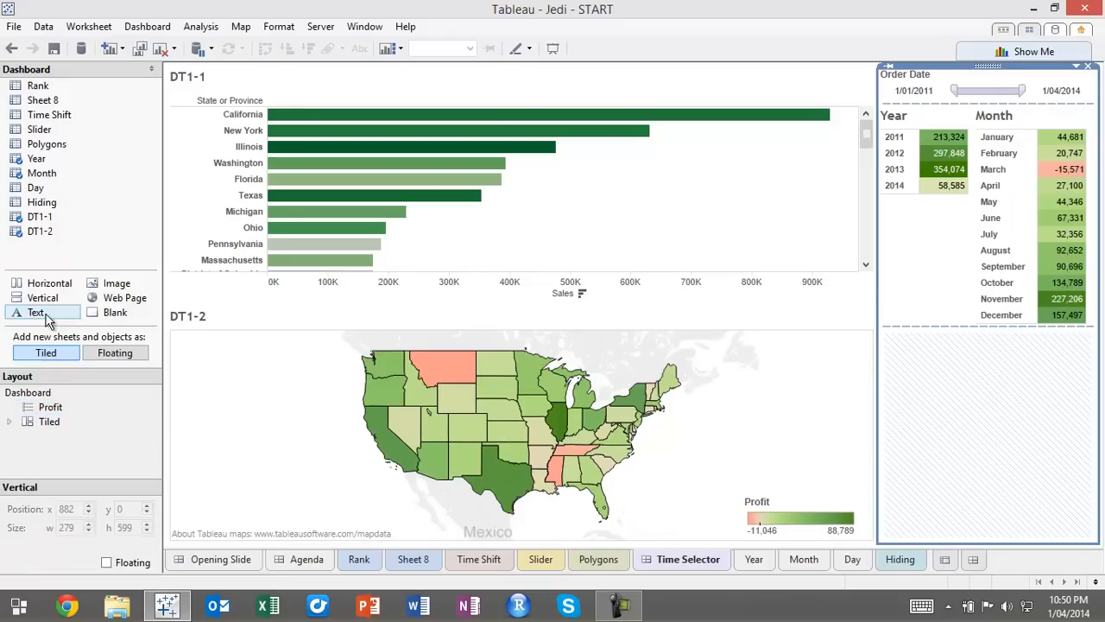
drag(35, 202, 976, 385)
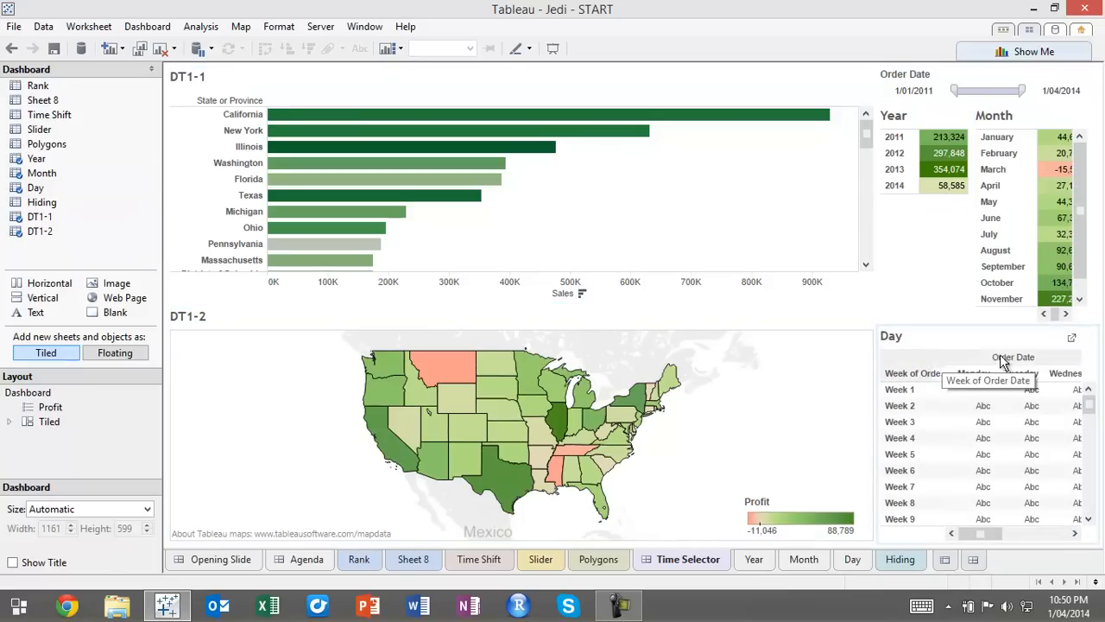
right_click(945, 354)
click(1018, 385)
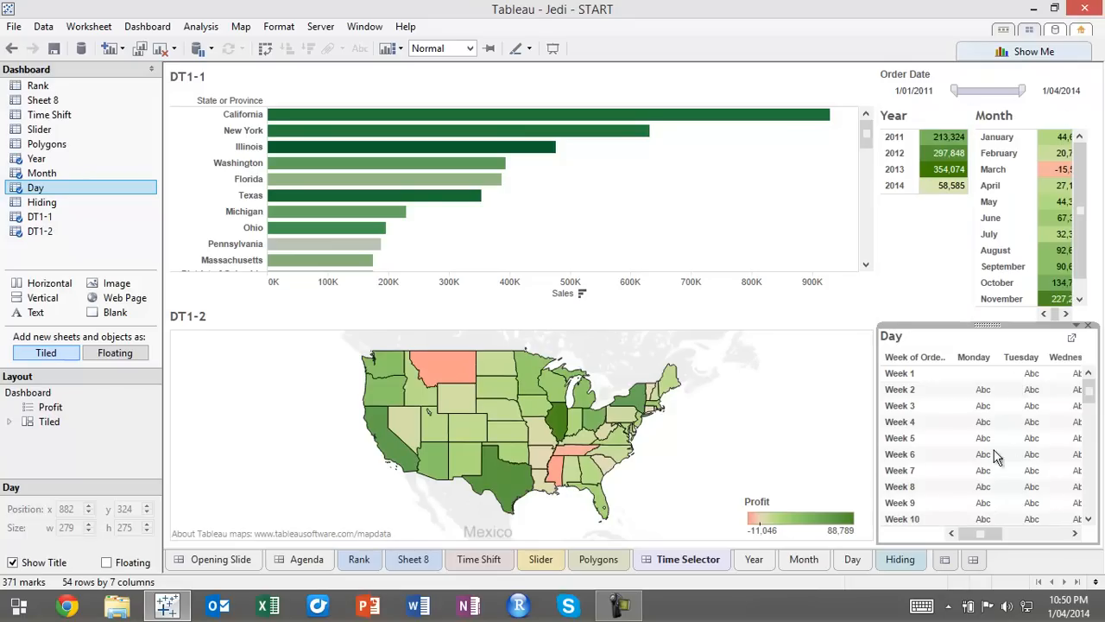
Use the Year table as a filter for the dashboard
click(941, 124)
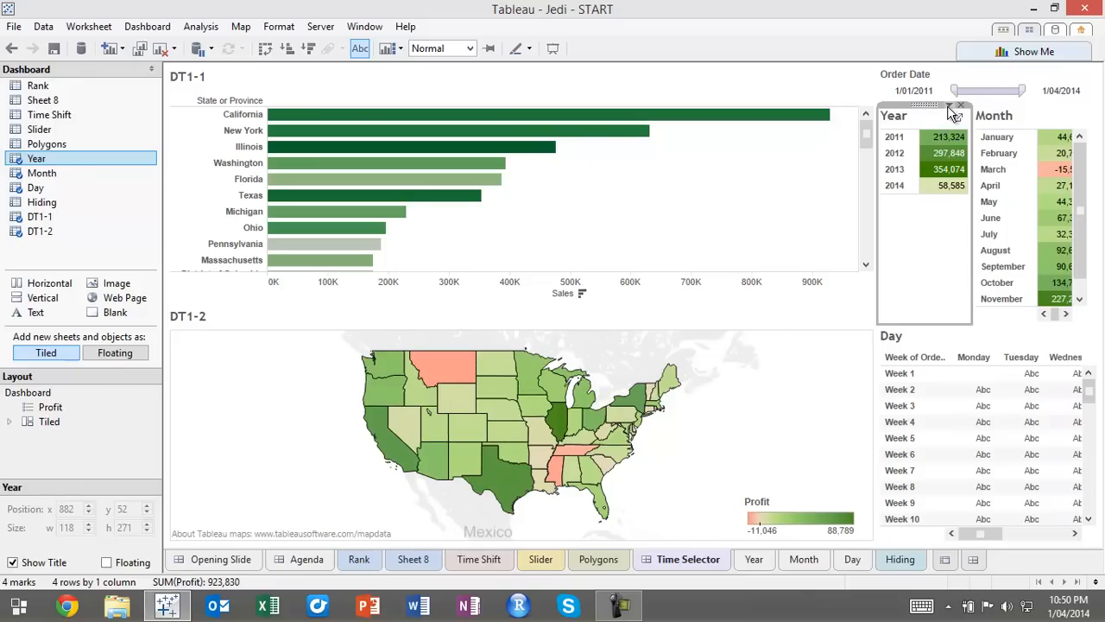
click(949, 105)
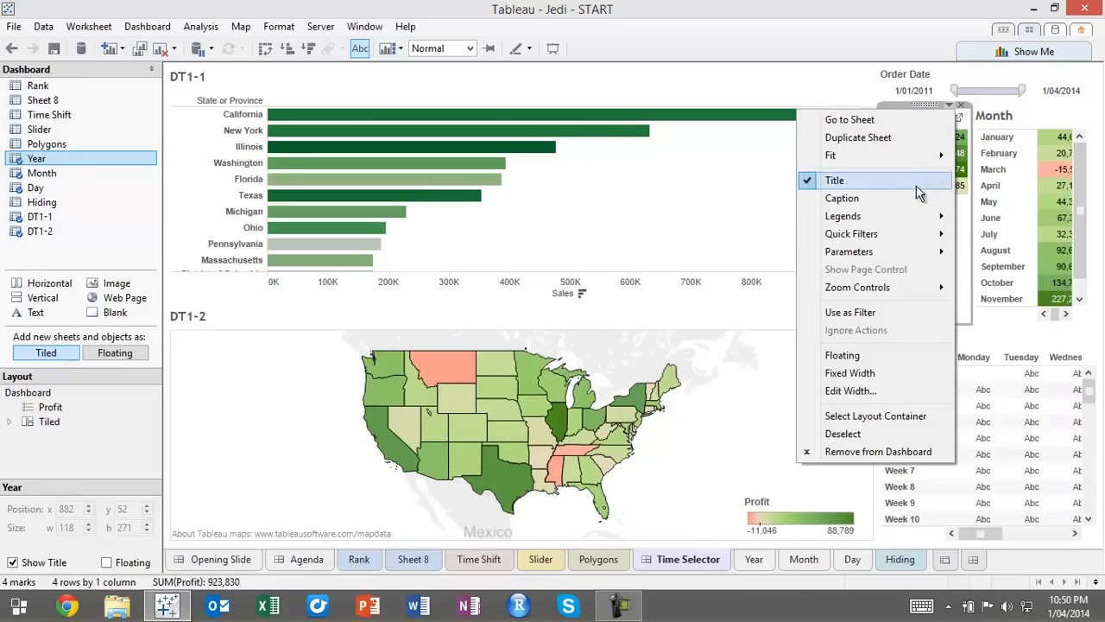
click(869, 314)
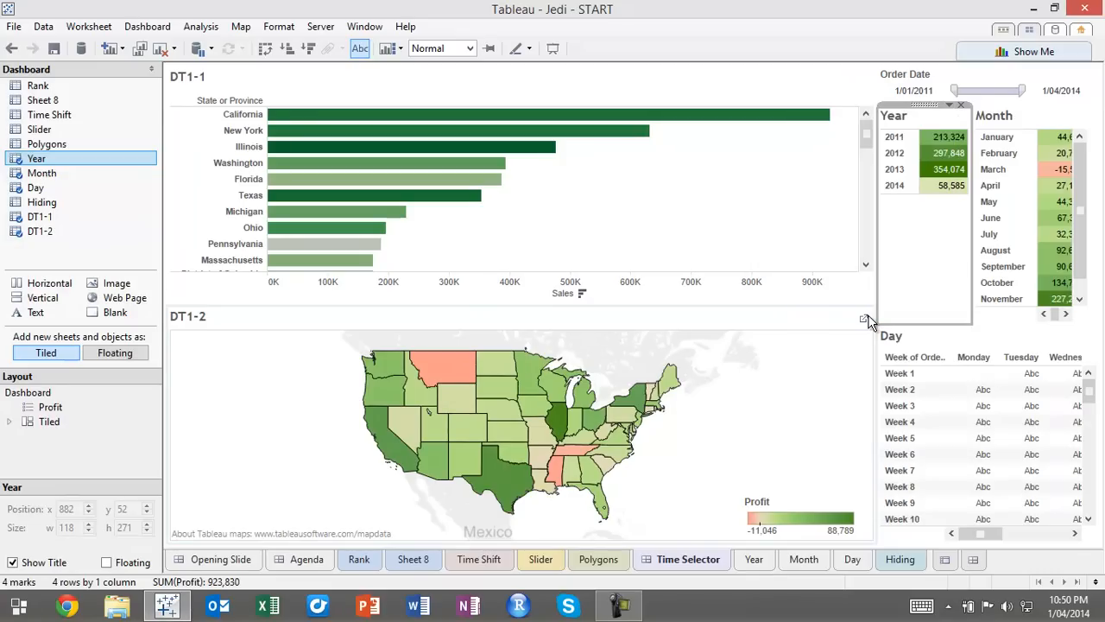
Set the Month table to Fit Width and adjust the width of the dashboard's side column to suit the tables
drag(875, 228, 854, 229)
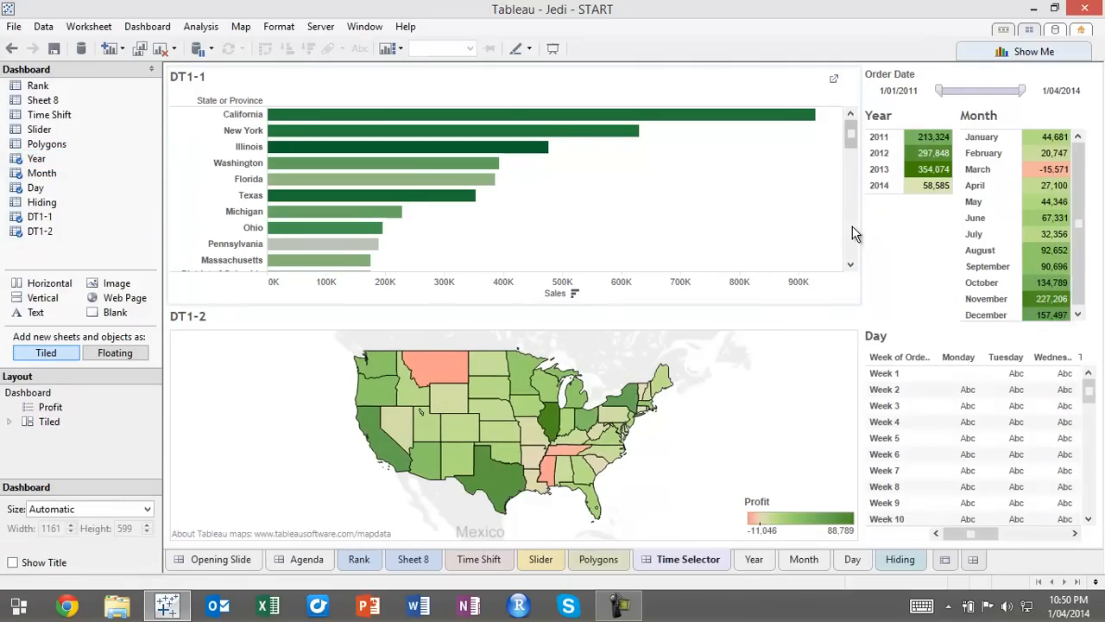
drag(858, 222, 831, 230)
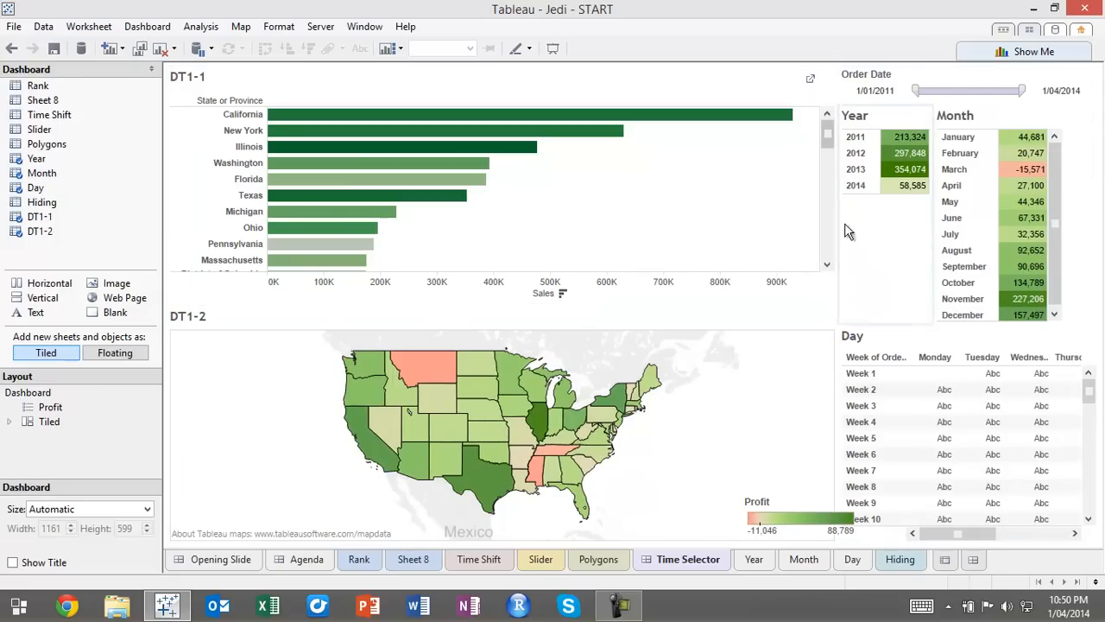
click(1038, 115)
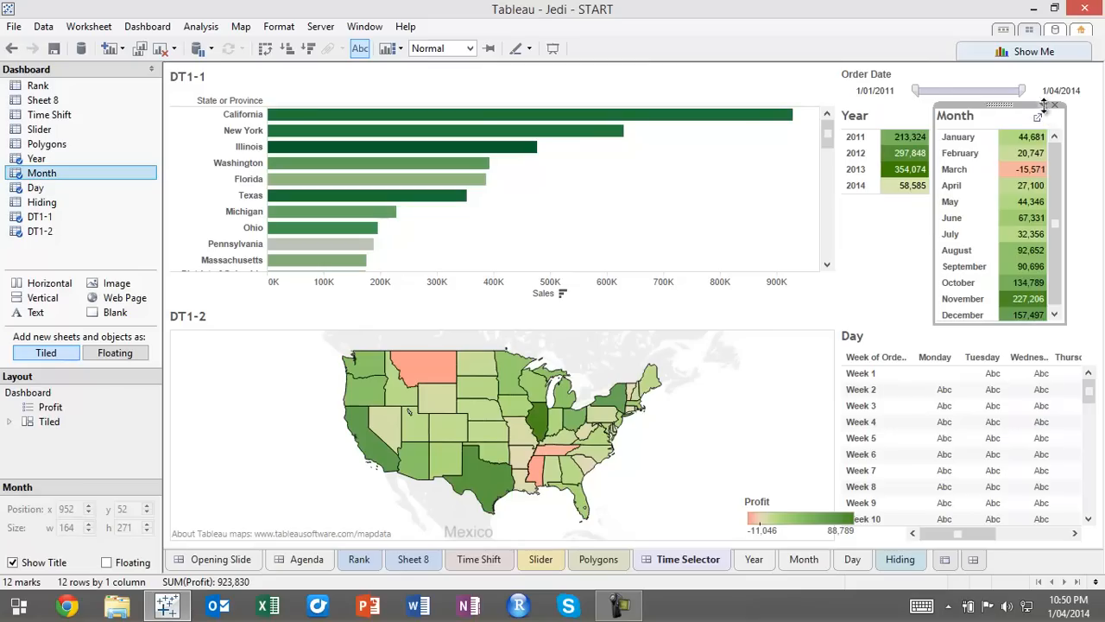
click(1043, 105)
mouse_move(976, 155)
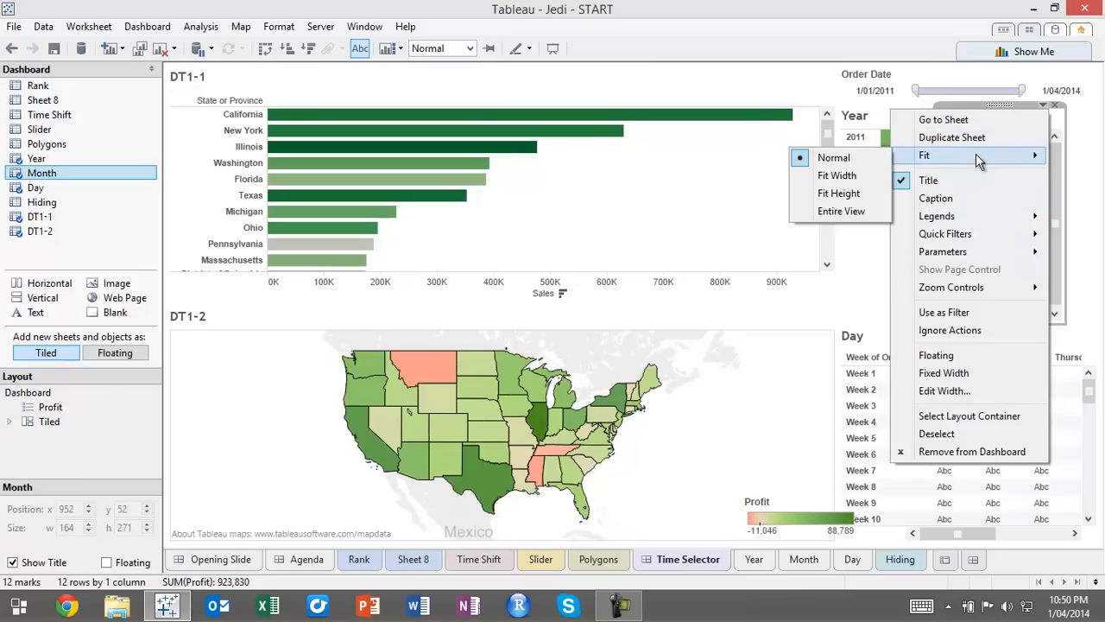
click(848, 175)
click(884, 253)
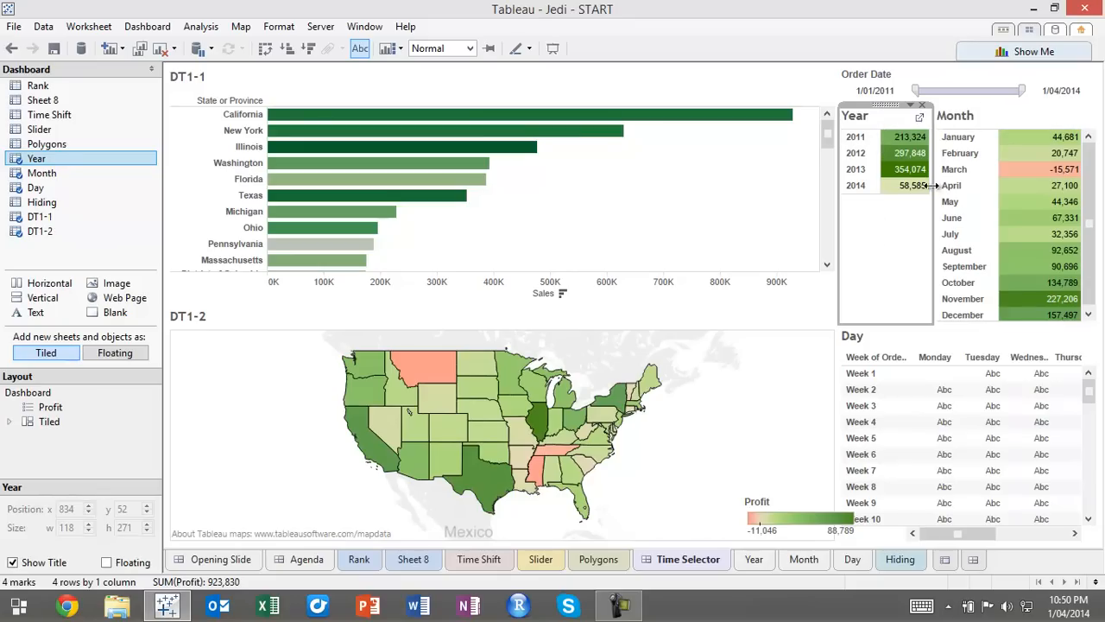
drag(837, 203, 866, 203)
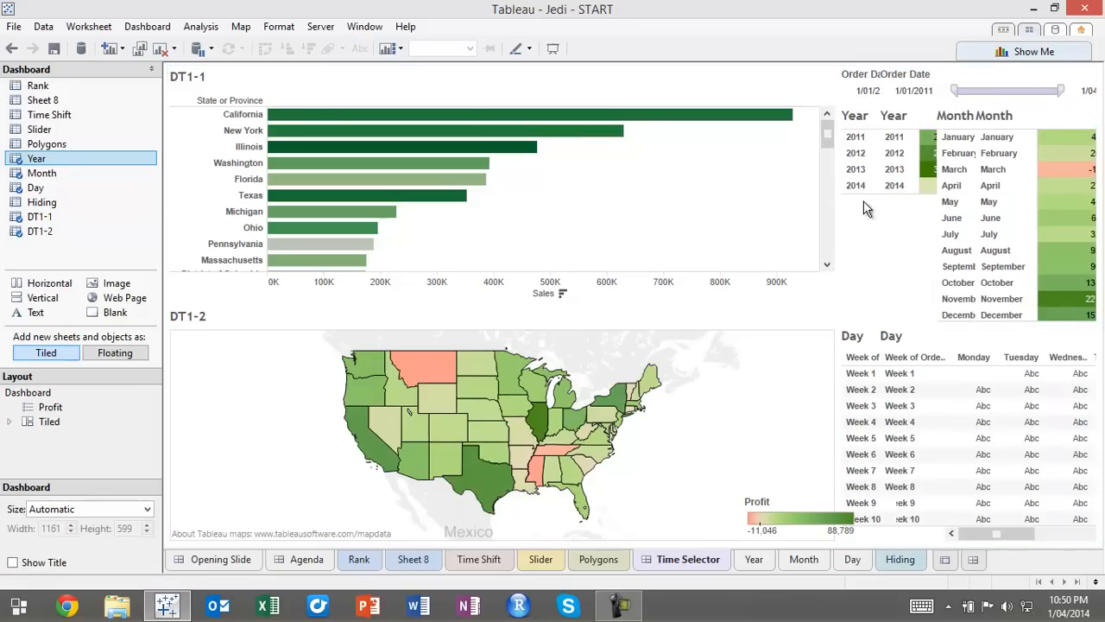
Filter the dashboard to 2012 through the Year table
click(935, 159)
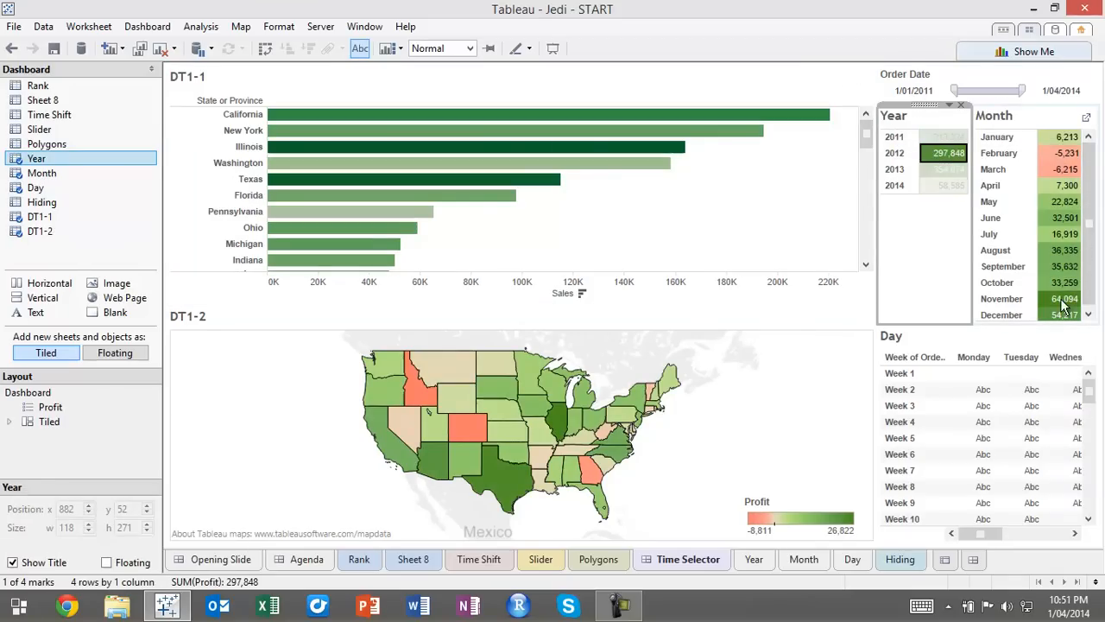
Use the Month table as a filter for the dashboard and filter it to June
click(1038, 123)
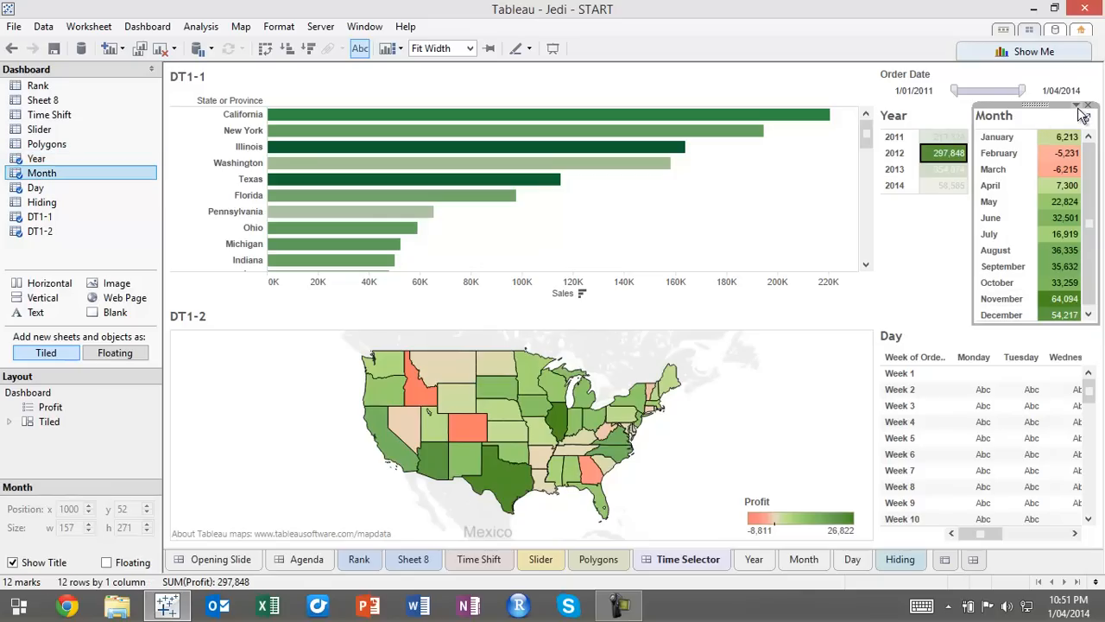
click(1077, 105)
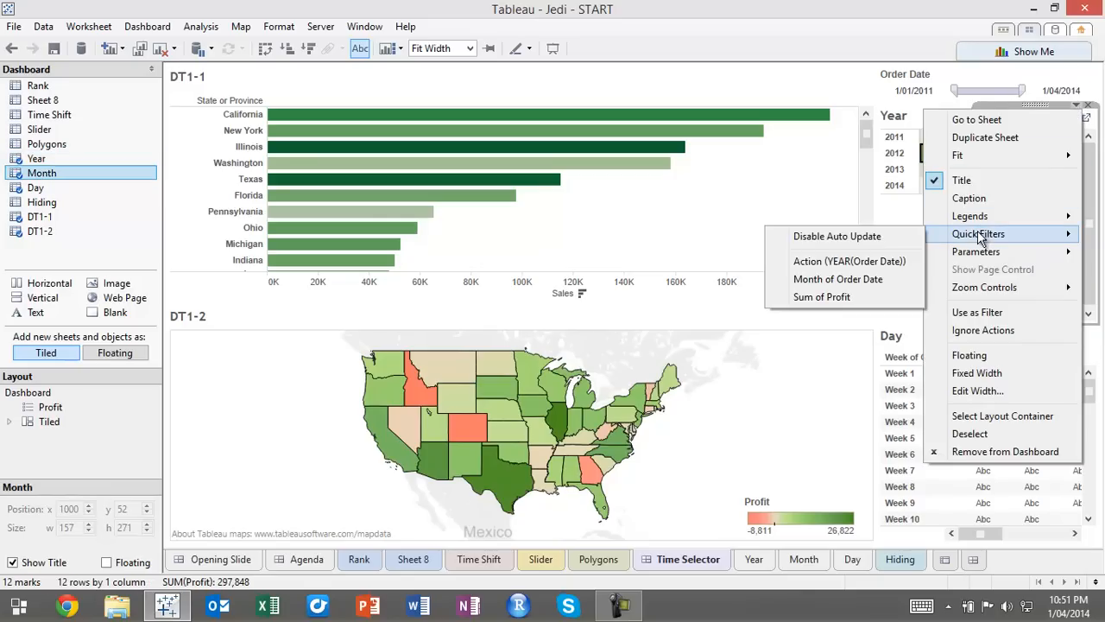
click(979, 319)
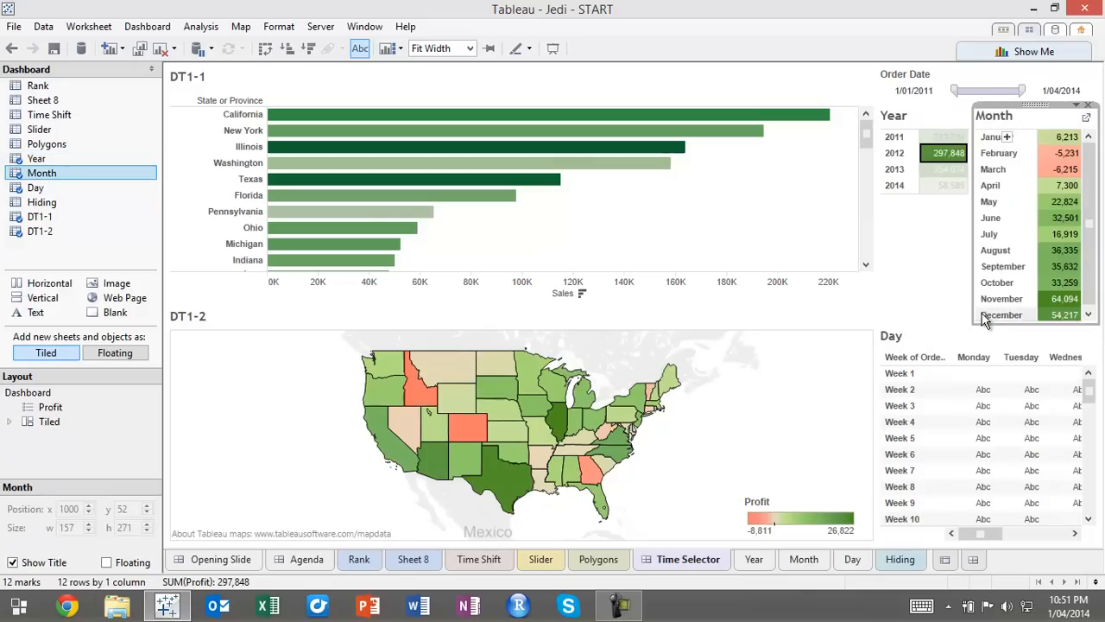
click(1001, 218)
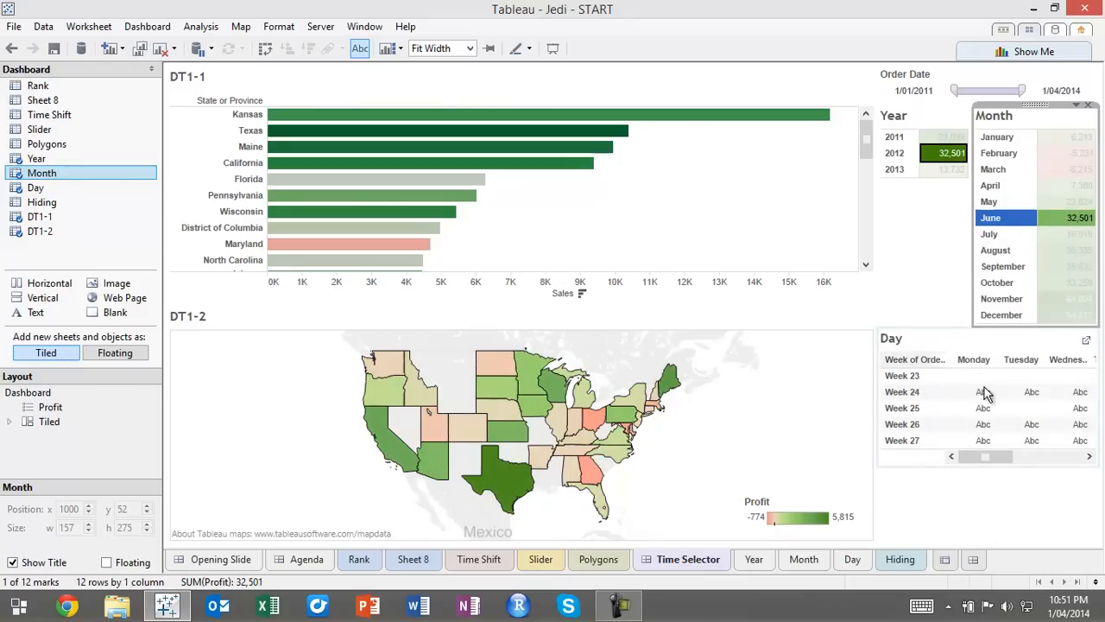
mouse_move(967, 391)
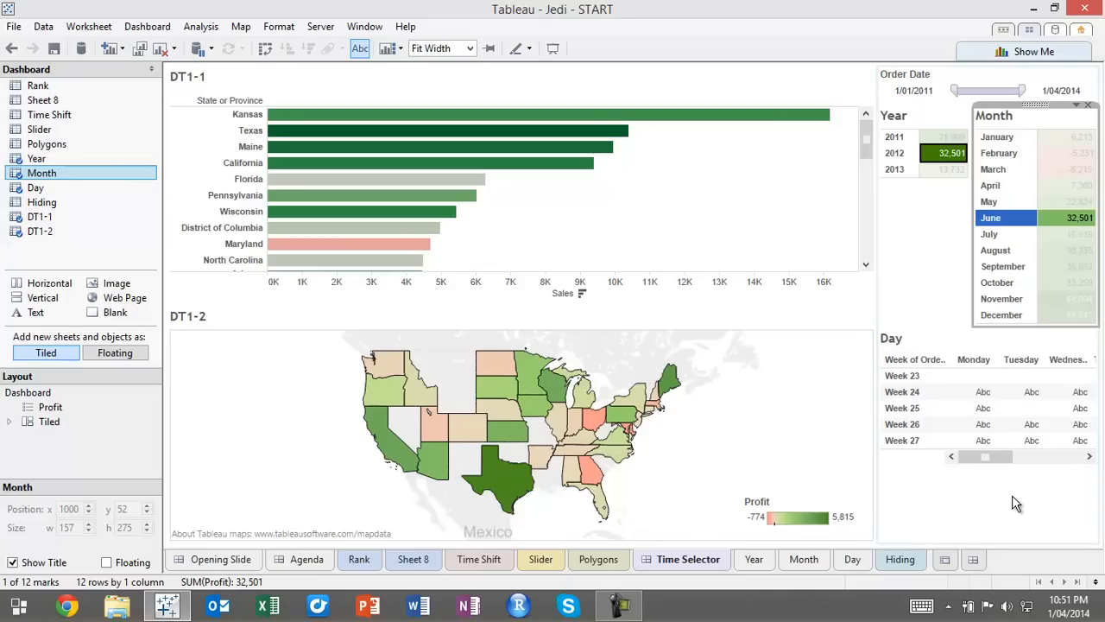
Open the Day sheet and hide the week number headers of its rows
click(852, 561)
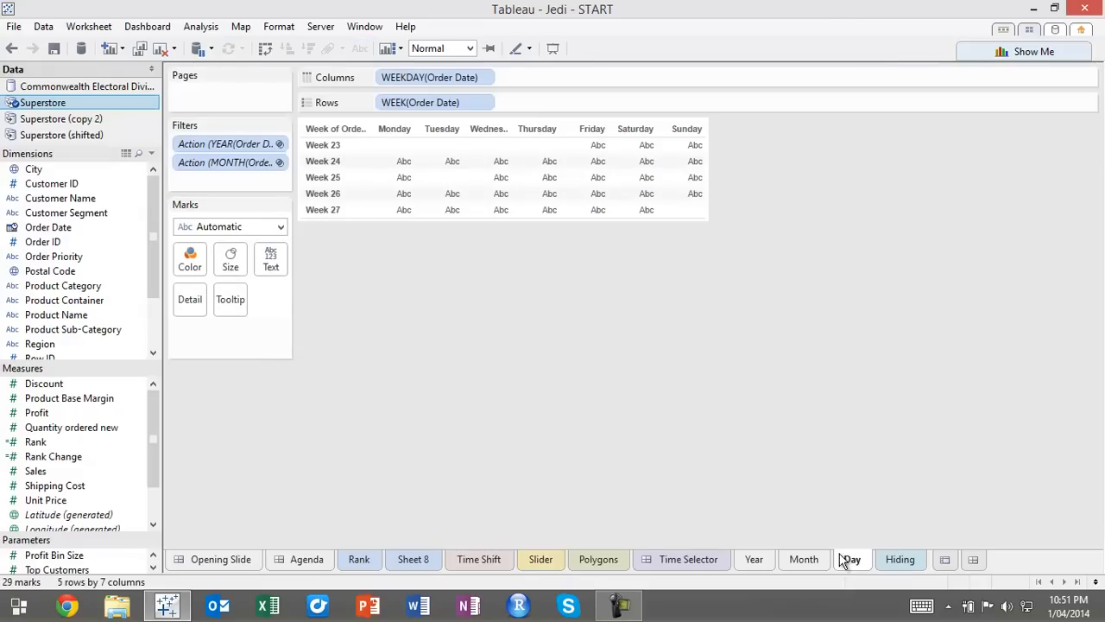
right_click(322, 134)
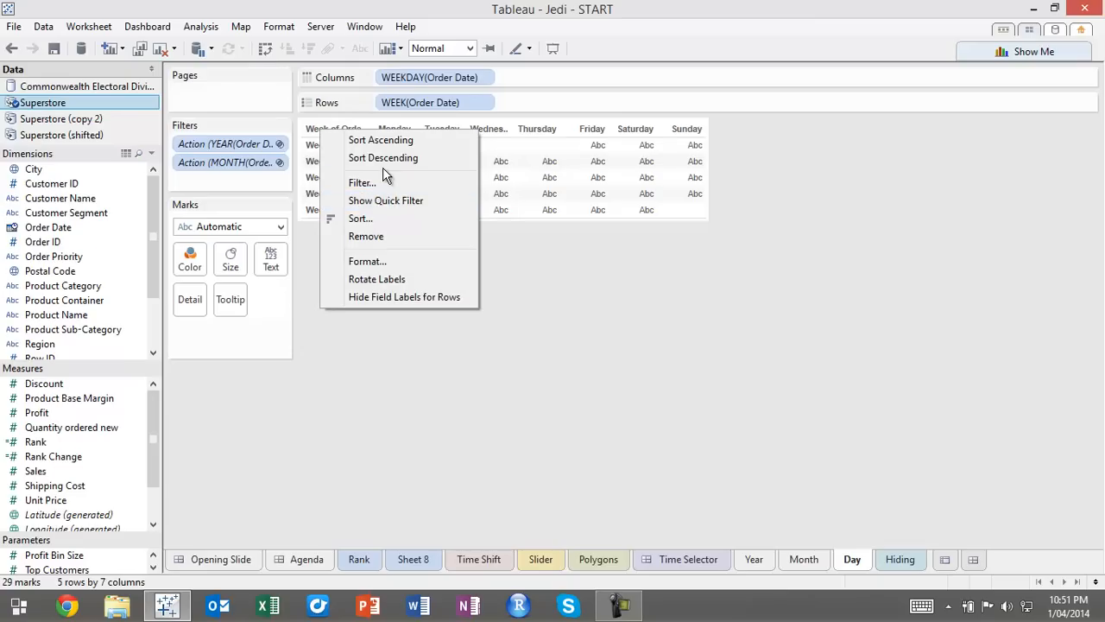
click(386, 403)
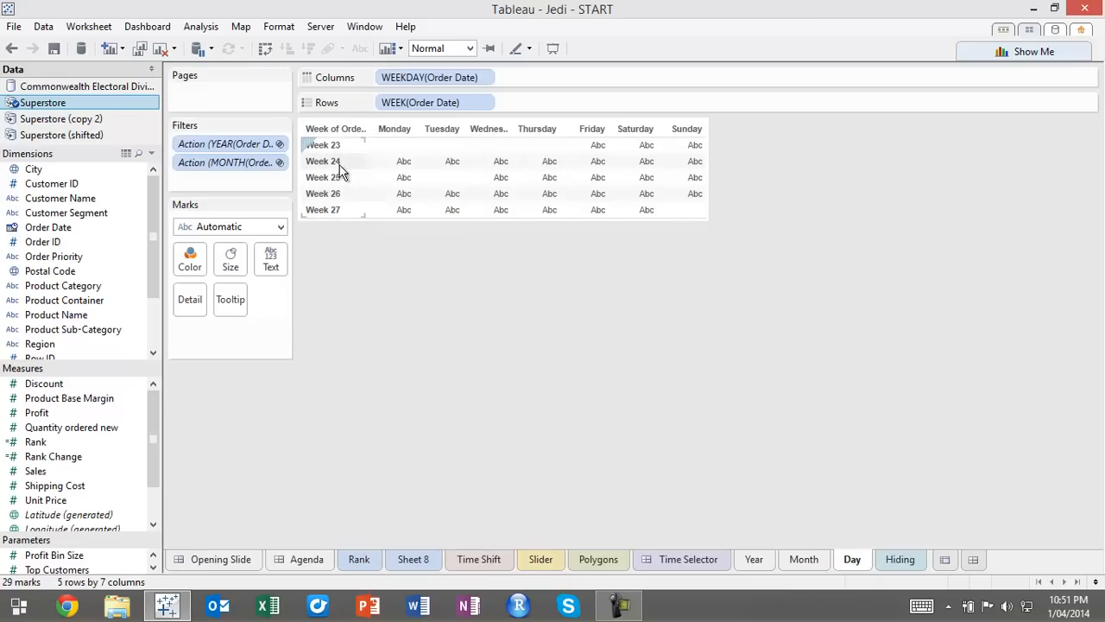
right_click(339, 164)
click(406, 269)
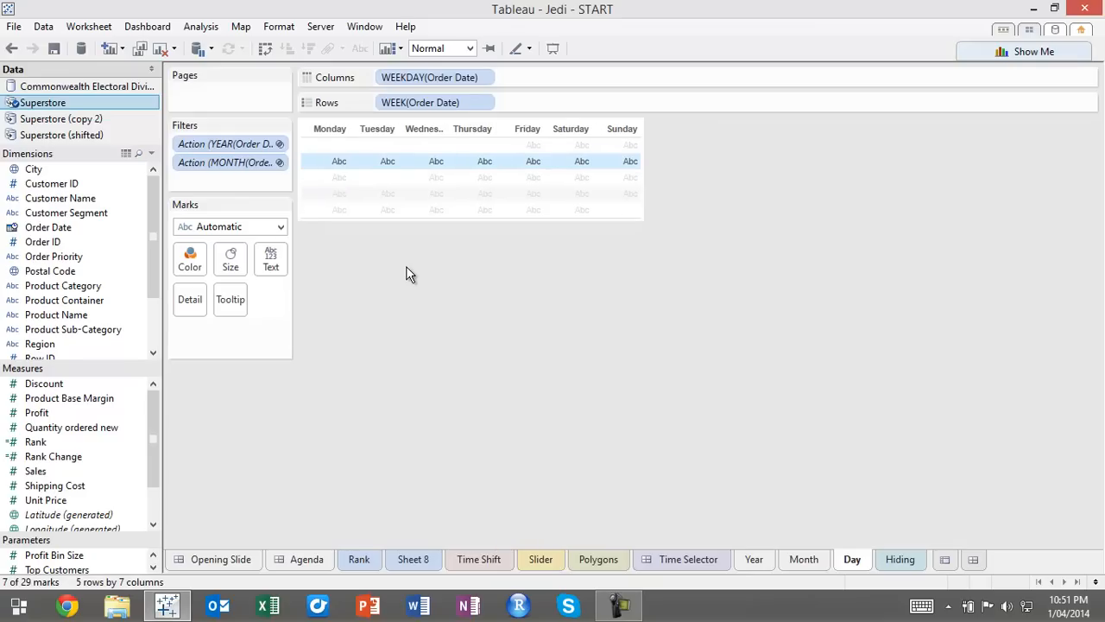
Format the Day sheet's weekday headers to show only the first letter, aligned to the horizontal center
right_click(384, 129)
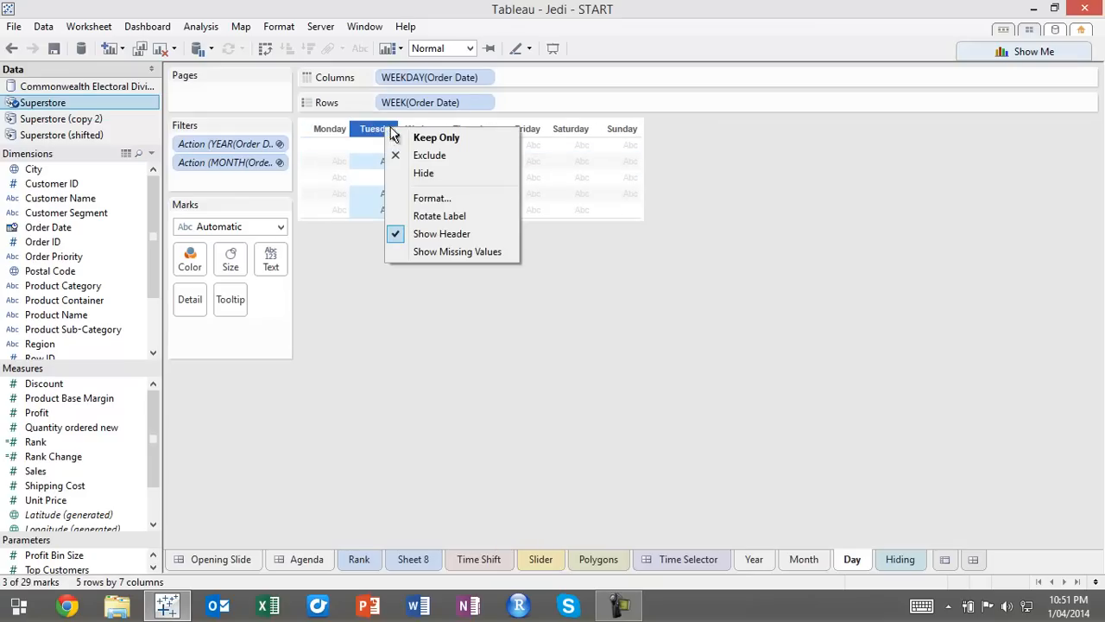
click(432, 198)
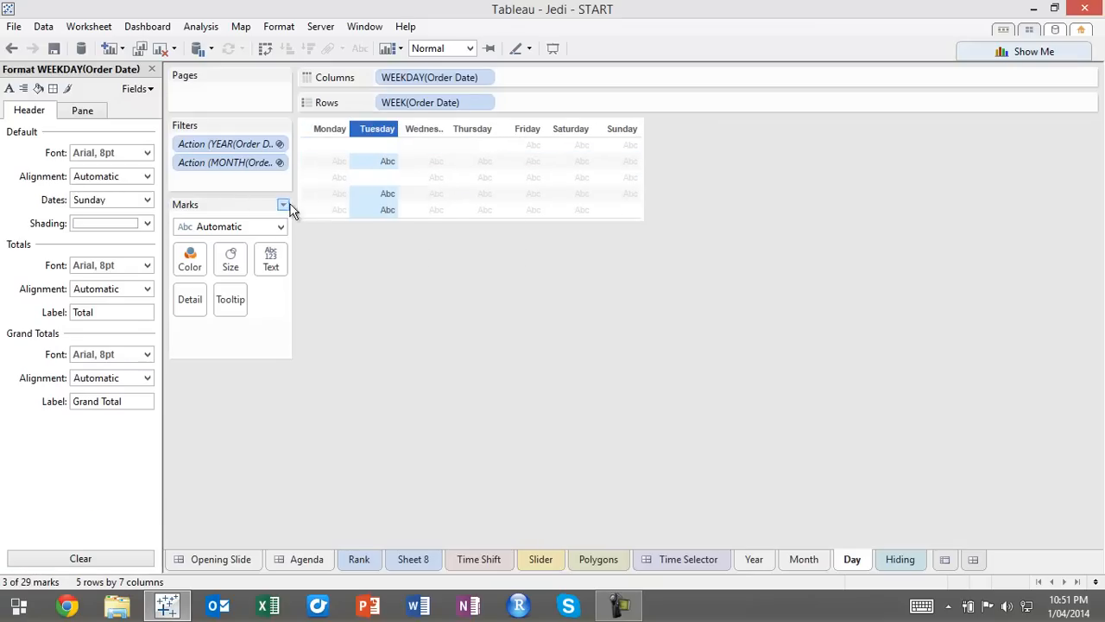
click(148, 200)
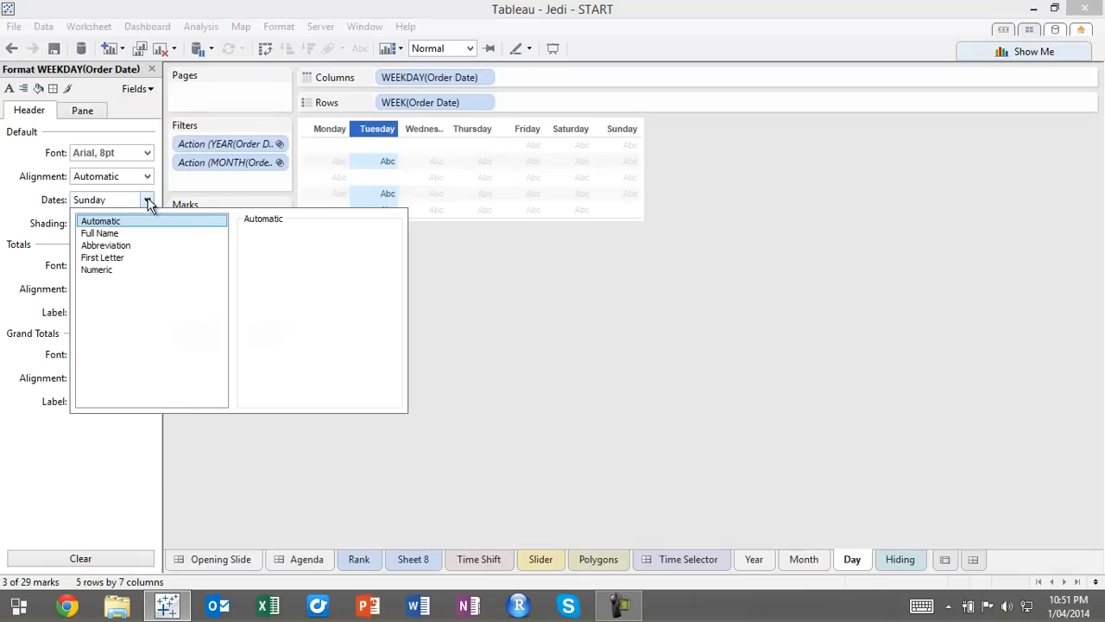
click(140, 257)
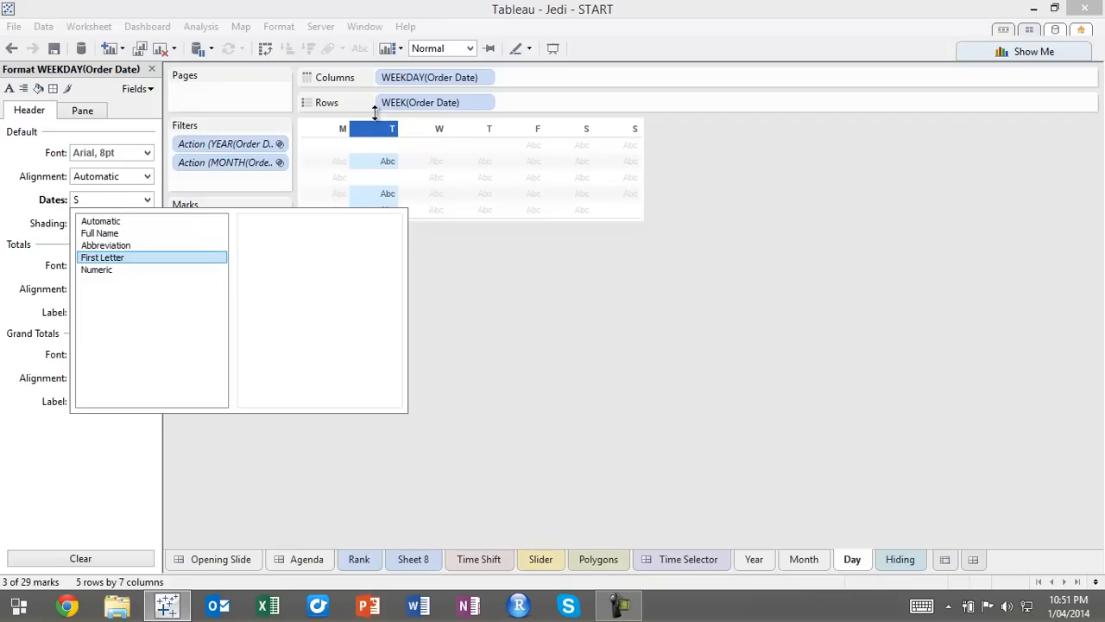
click(79, 176)
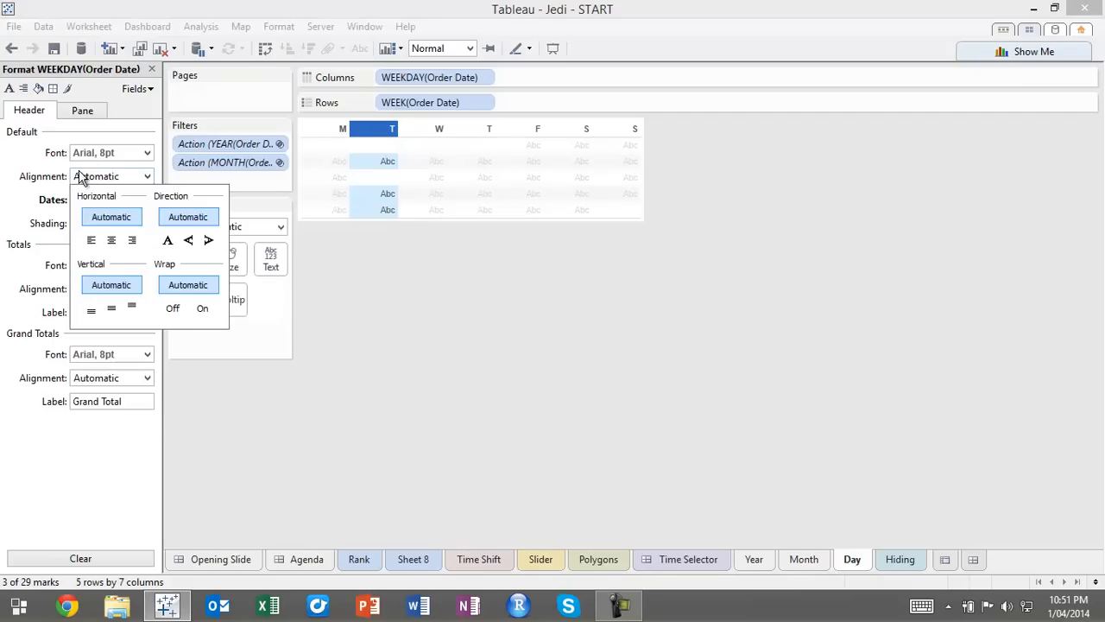
click(112, 241)
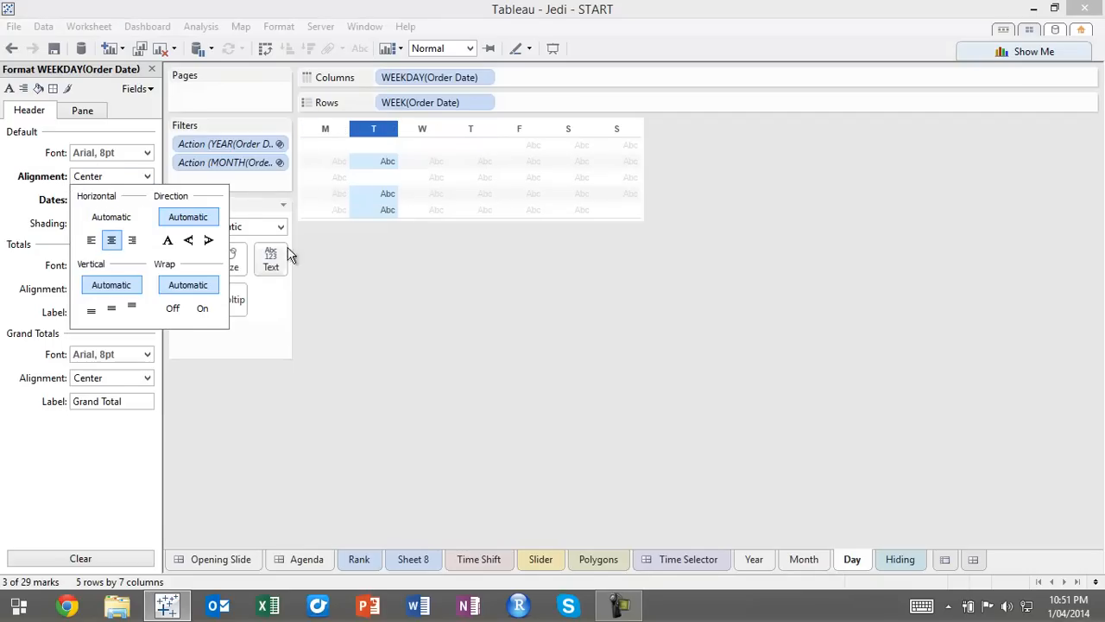
click(483, 254)
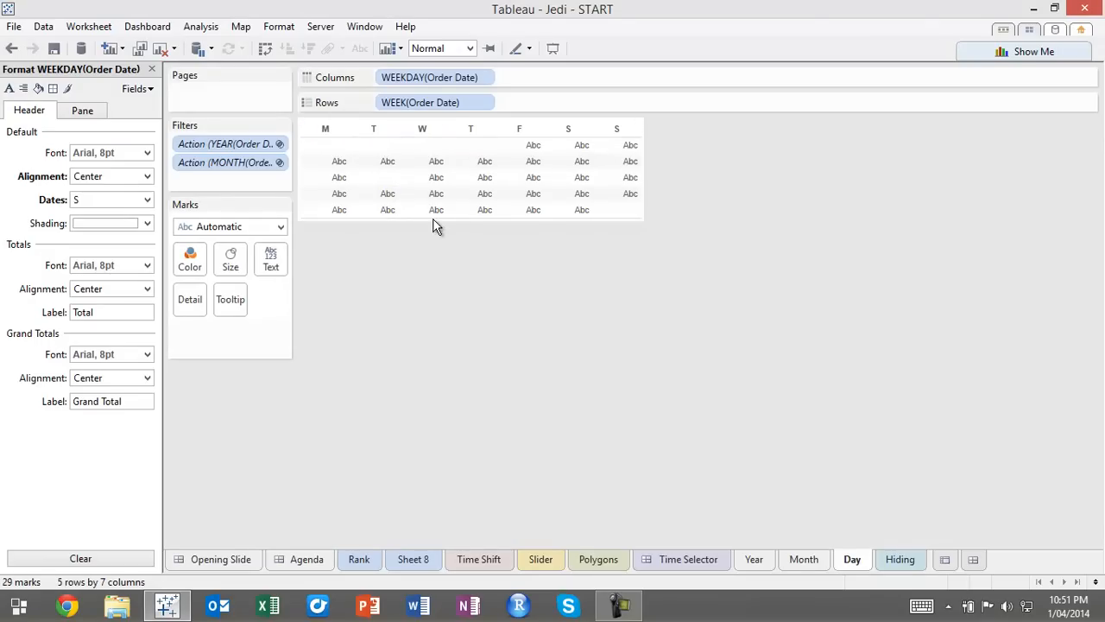
click(152, 70)
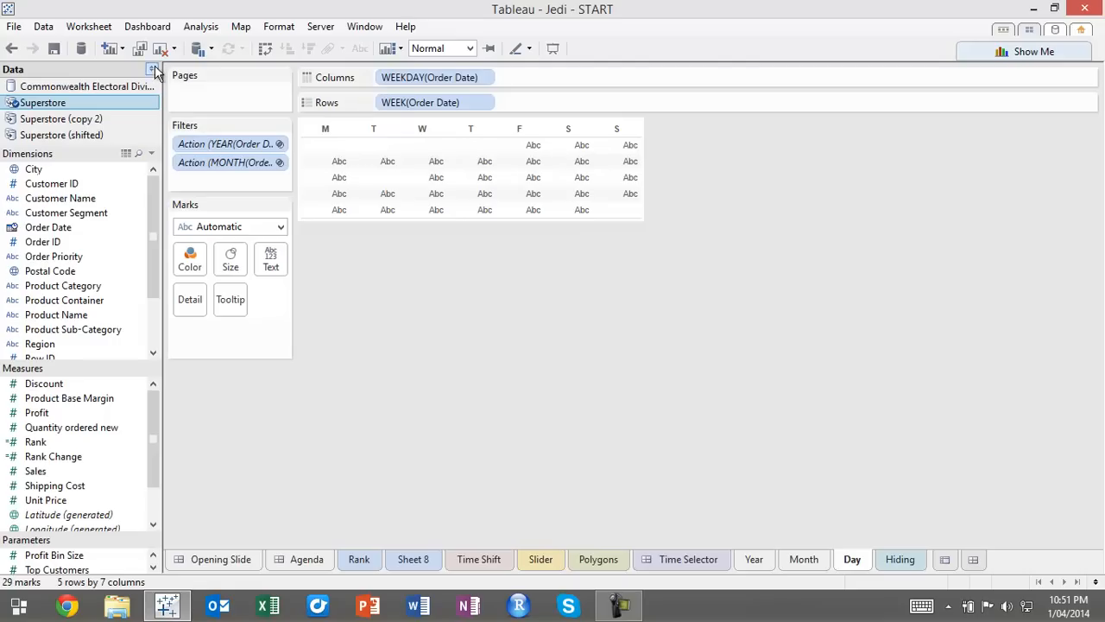
Show the discrete DAY(Order Date) as text in the cells of the calendar
drag(48, 229, 271, 256)
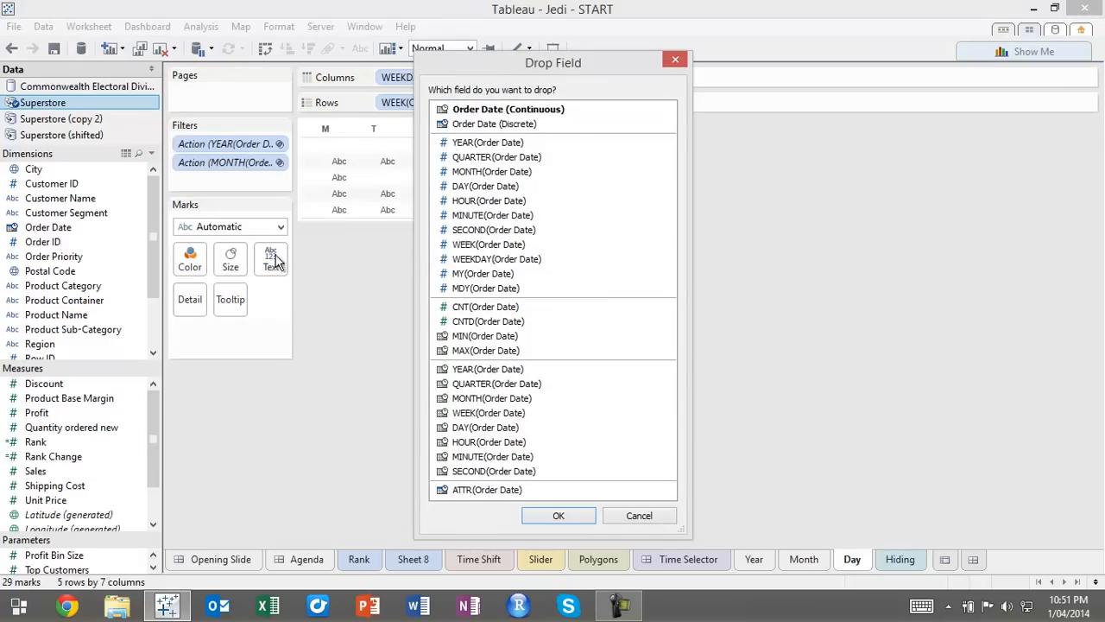
click(486, 187)
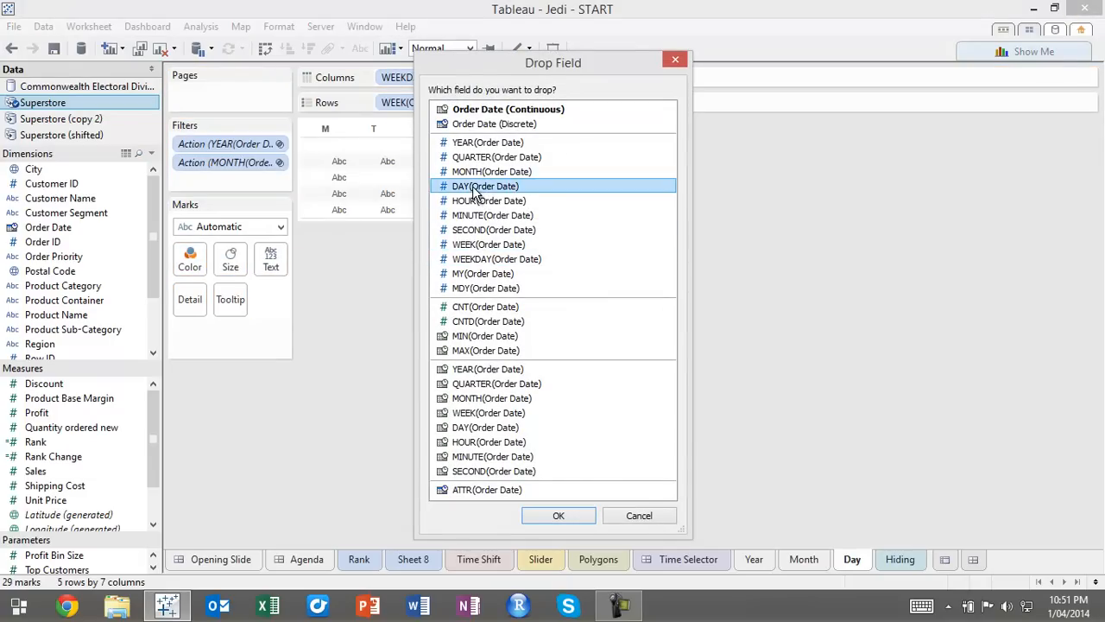
click(559, 515)
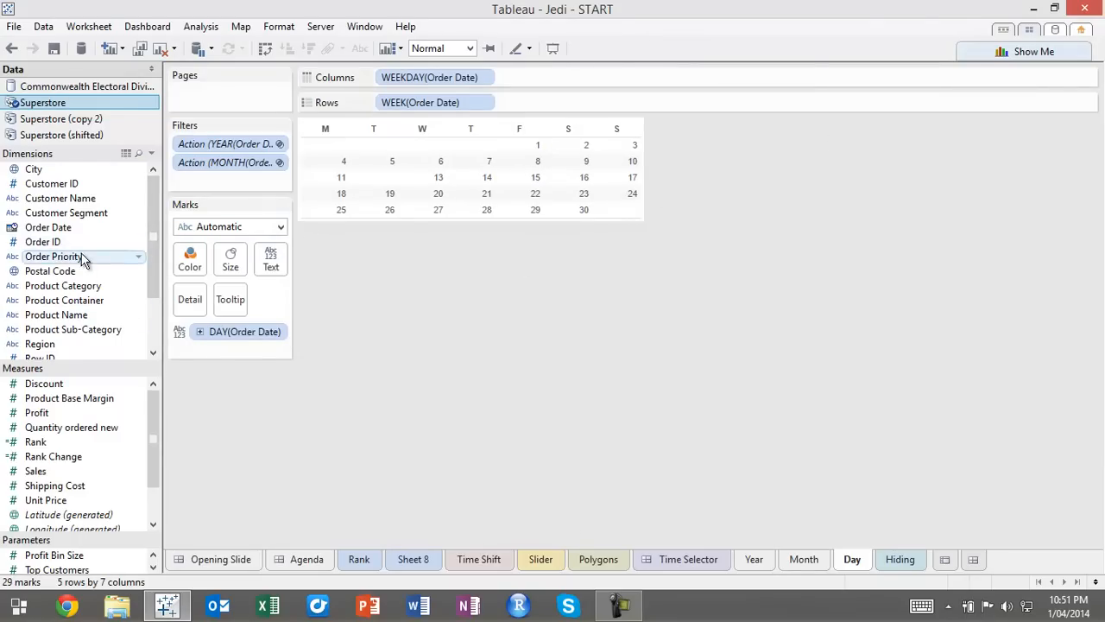
Convert the calendar into a highlight table based on Profit
click(64, 412)
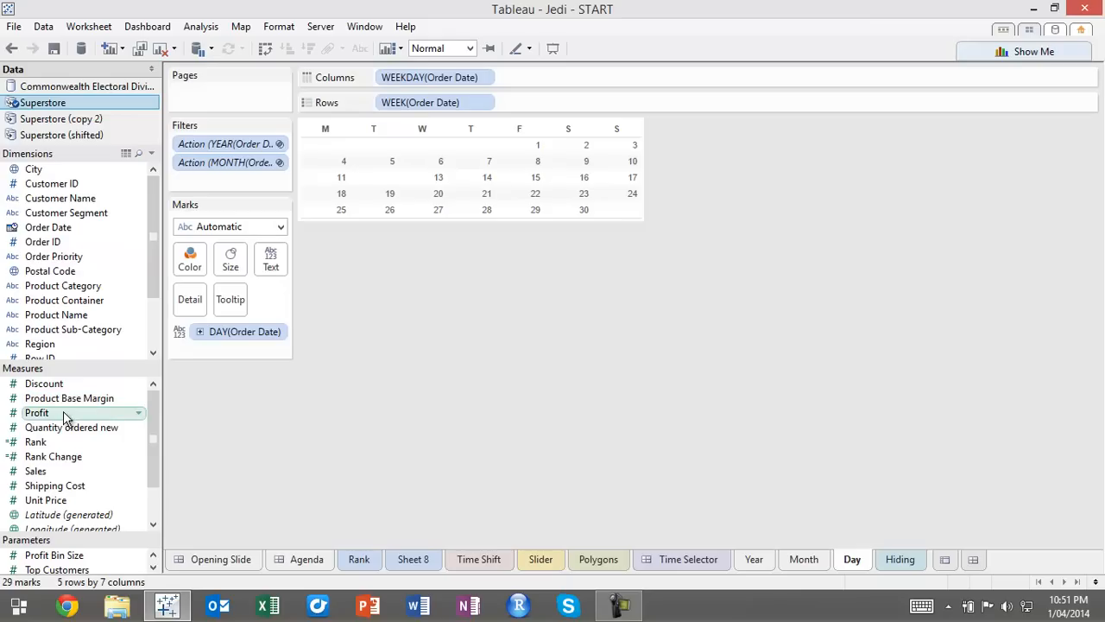
click(1036, 49)
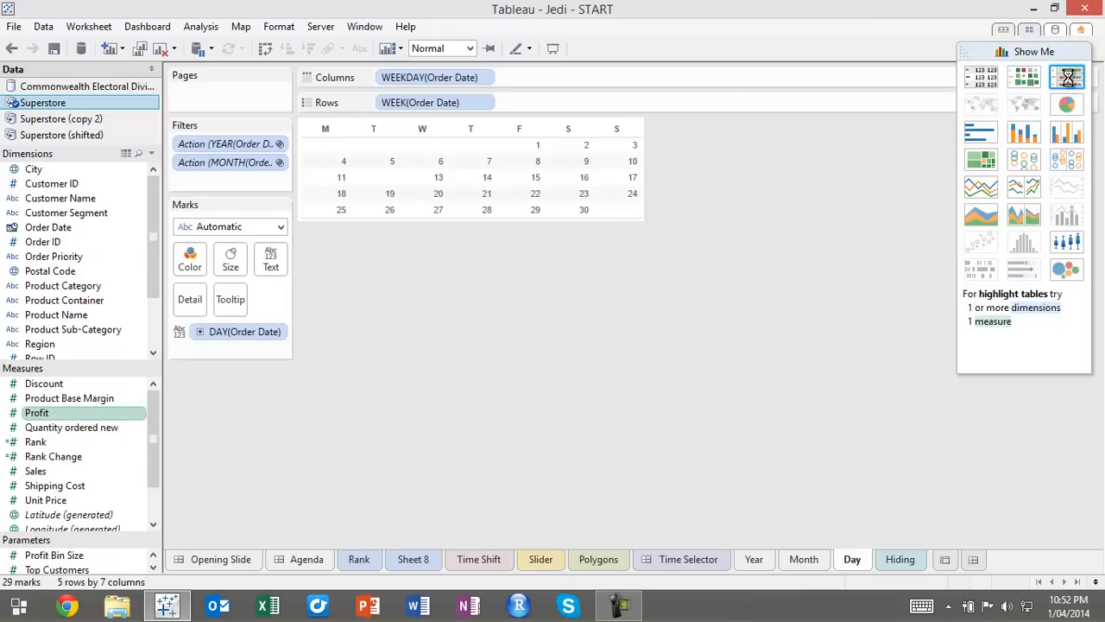
click(1068, 78)
Restore the weekday-by-week layout and label the cells with DAY(Order Date) instead of SUM(Profit)
mouse_move(552, 78)
mouse_down()
mouse_move(563, 82)
mouse_move(525, 102)
mouse_up()
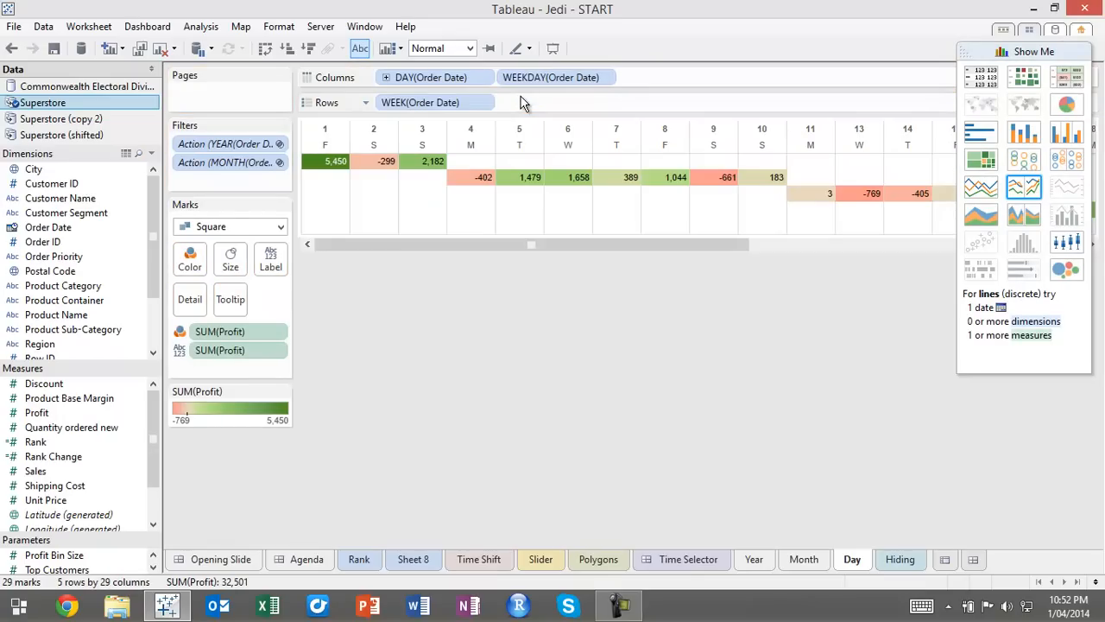
drag(445, 76, 263, 268)
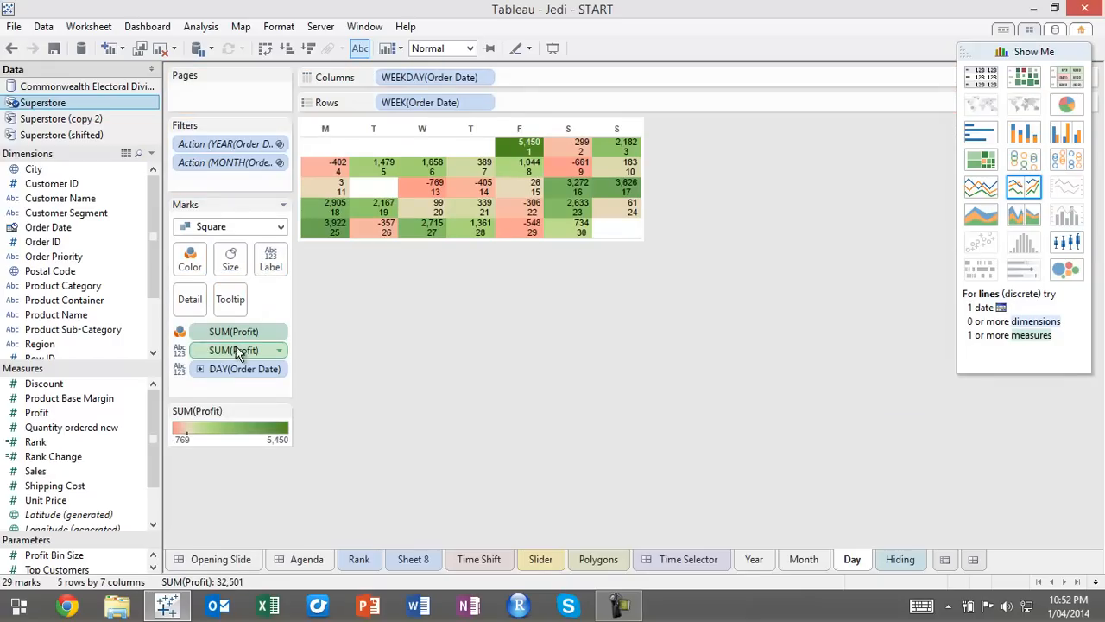
drag(256, 348, 402, 367)
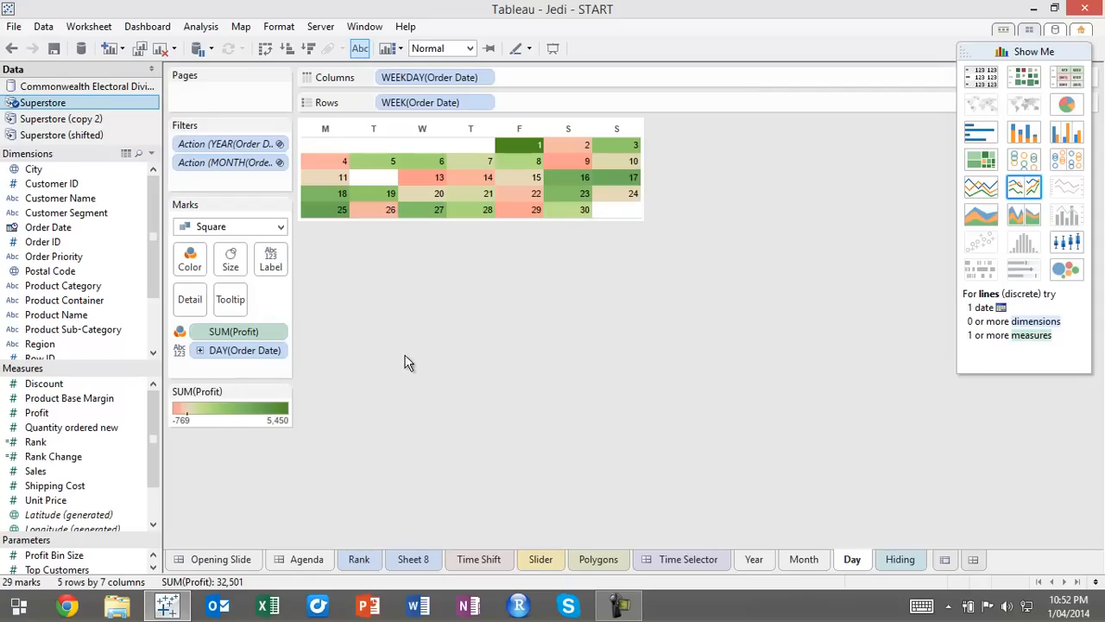
Center the day number labels in the calendar cells and collapse the chart type suggestions
click(270, 259)
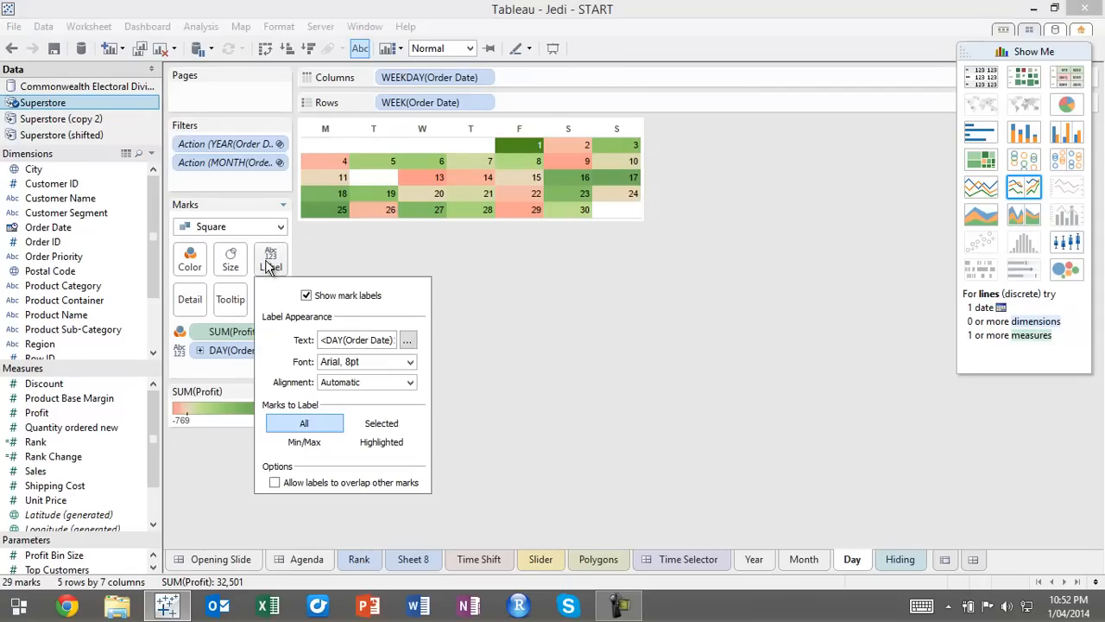
click(364, 382)
click(361, 447)
click(595, 371)
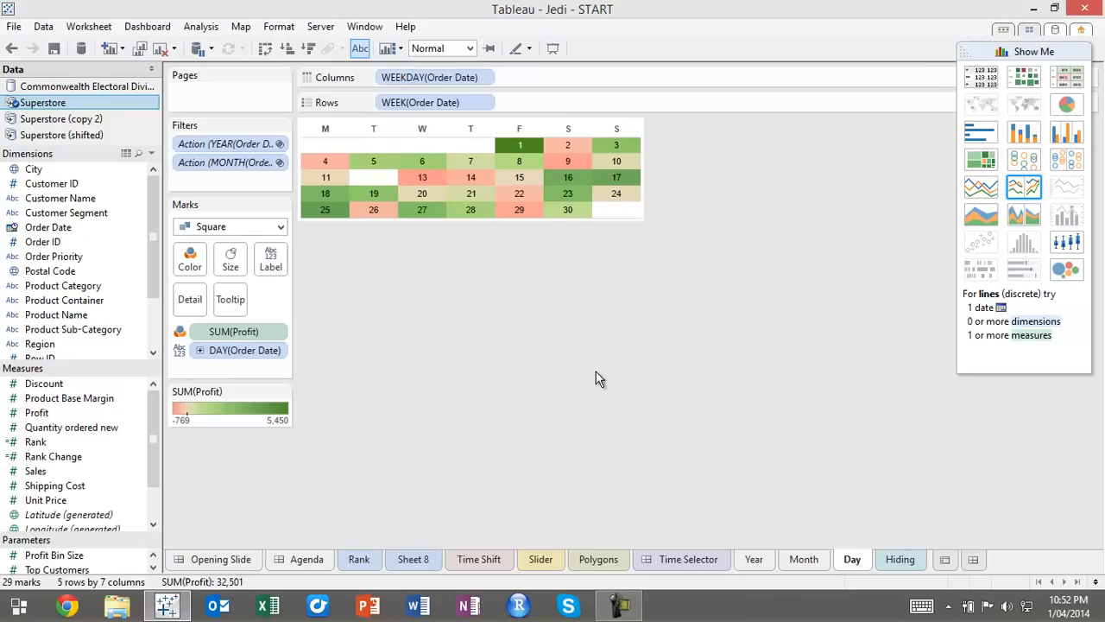
click(1041, 49)
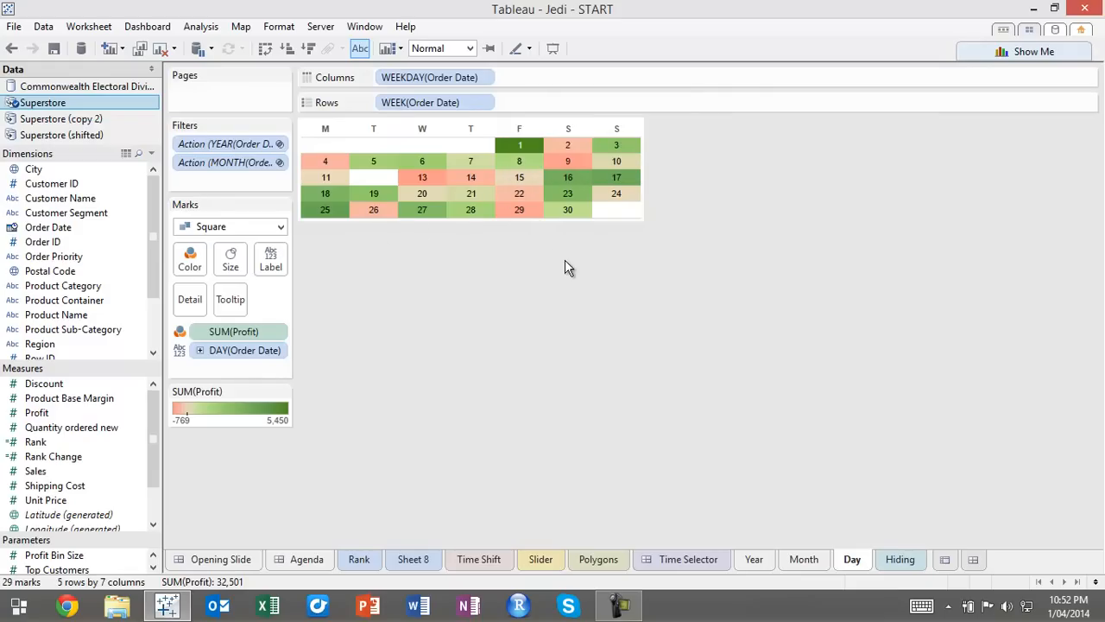
click(471, 129)
click(483, 267)
click(524, 192)
click(447, 265)
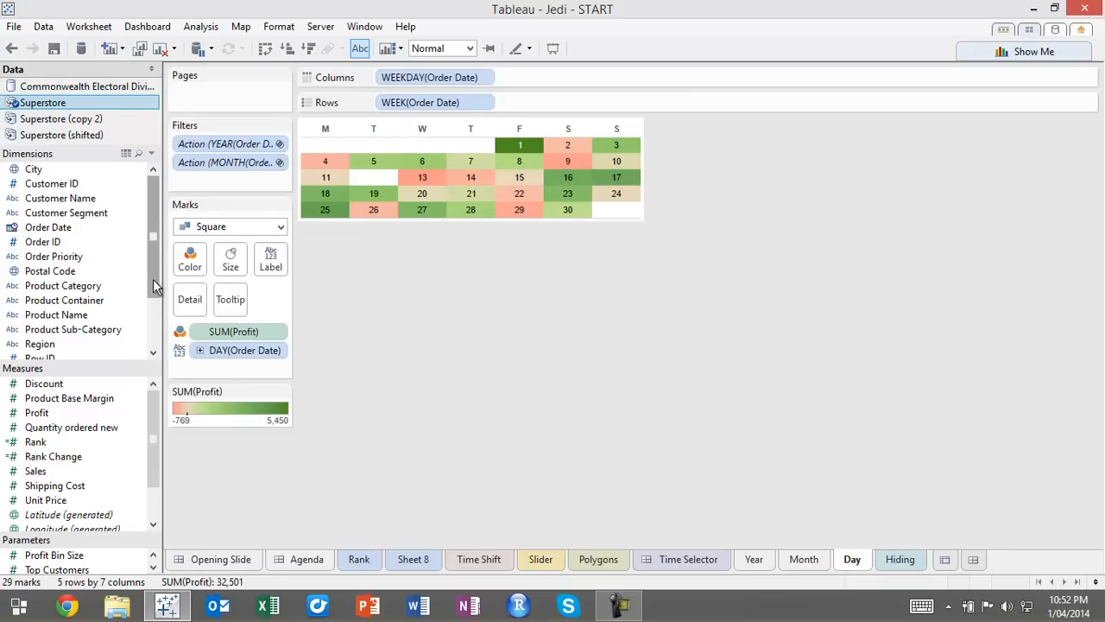
Create a calculated field named Week Label with the formula ">"
scroll(153, 259, down, 3)
right_click(131, 356)
click(198, 389)
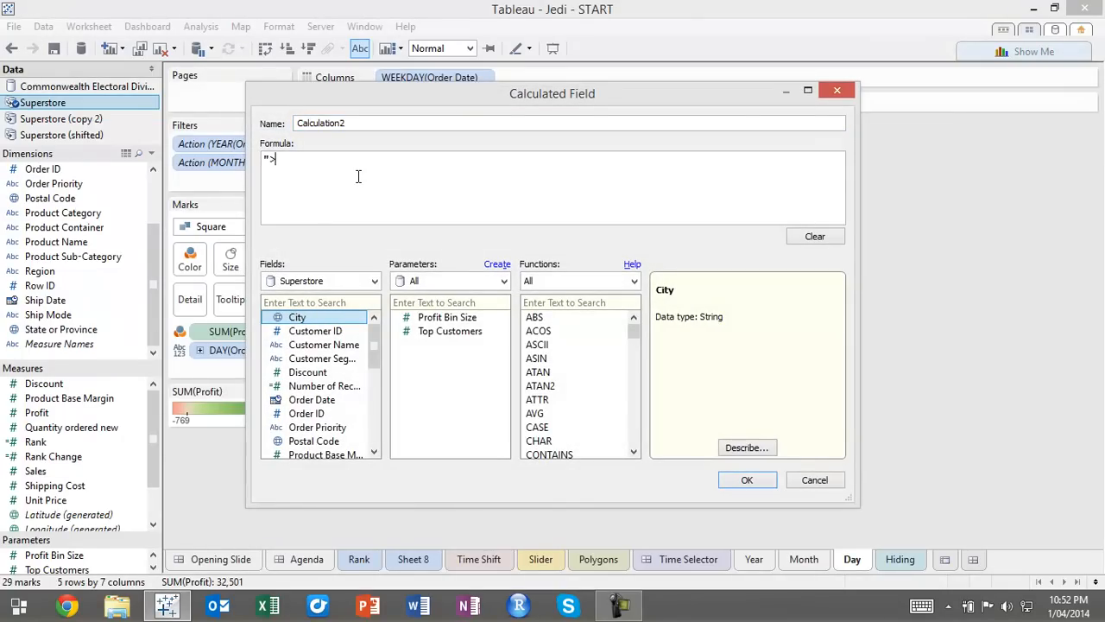
double_click(371, 126)
text(Week Label)
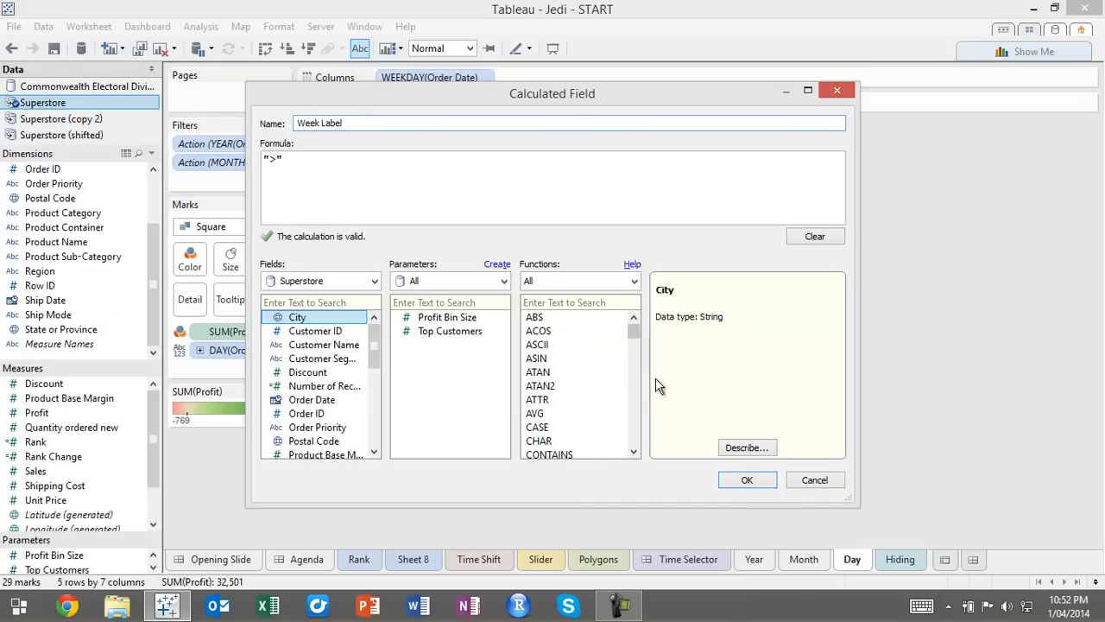
click(758, 486)
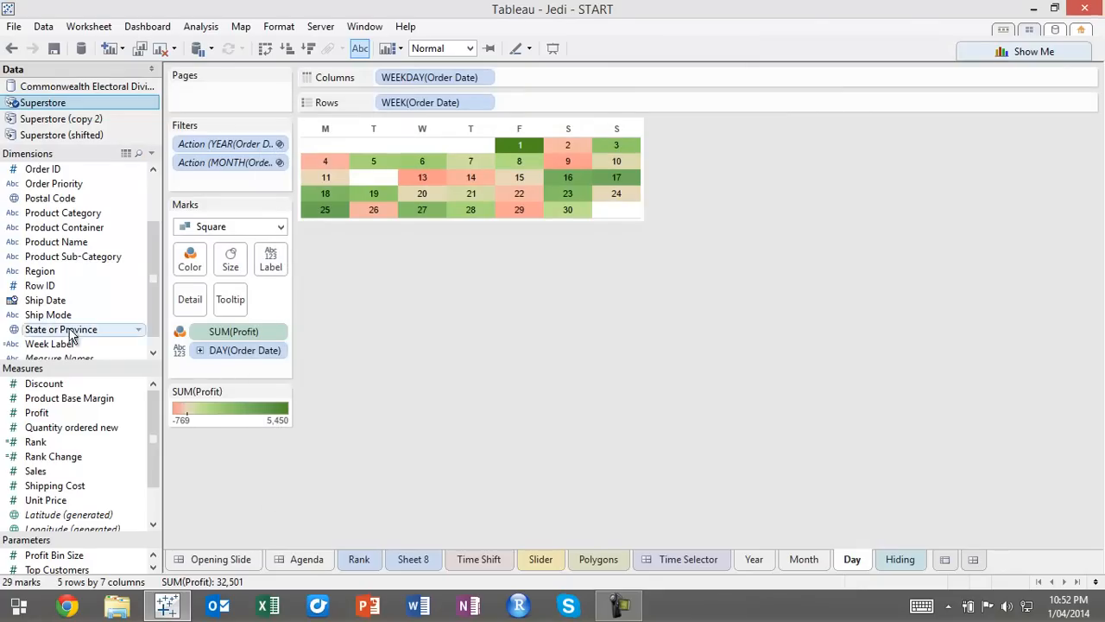
Add Week Label after the week field in the rows as a narrow header column, and hide the field labels for rows
drag(68, 344, 528, 97)
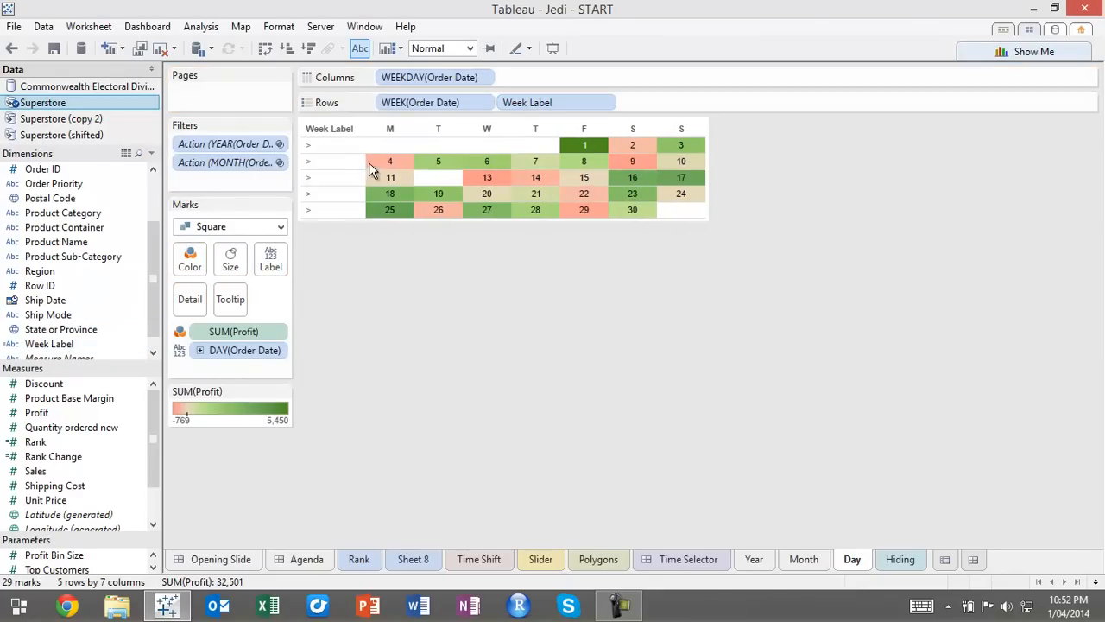
drag(366, 175, 325, 171)
right_click(316, 138)
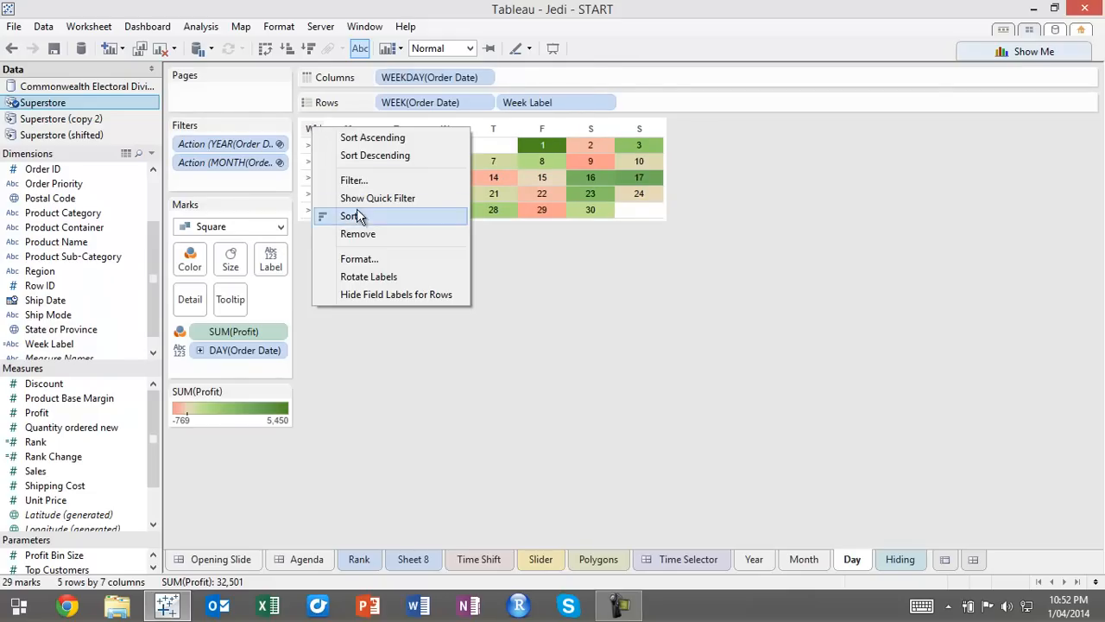
click(388, 304)
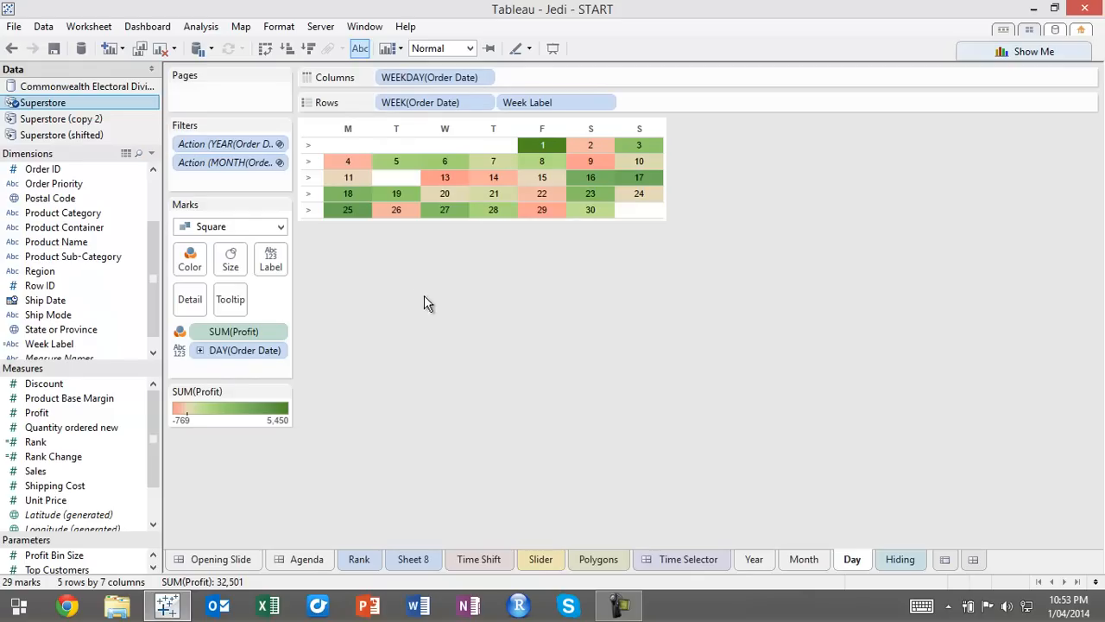
click(312, 198)
click(312, 197)
mouse_move(661, 177)
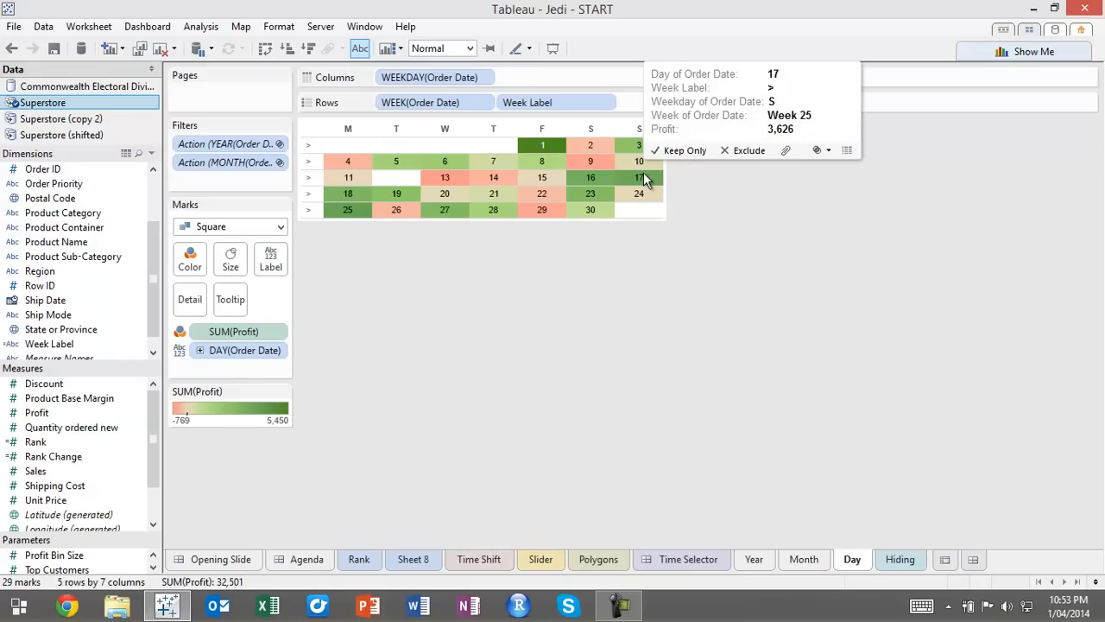
mouse_move(618, 145)
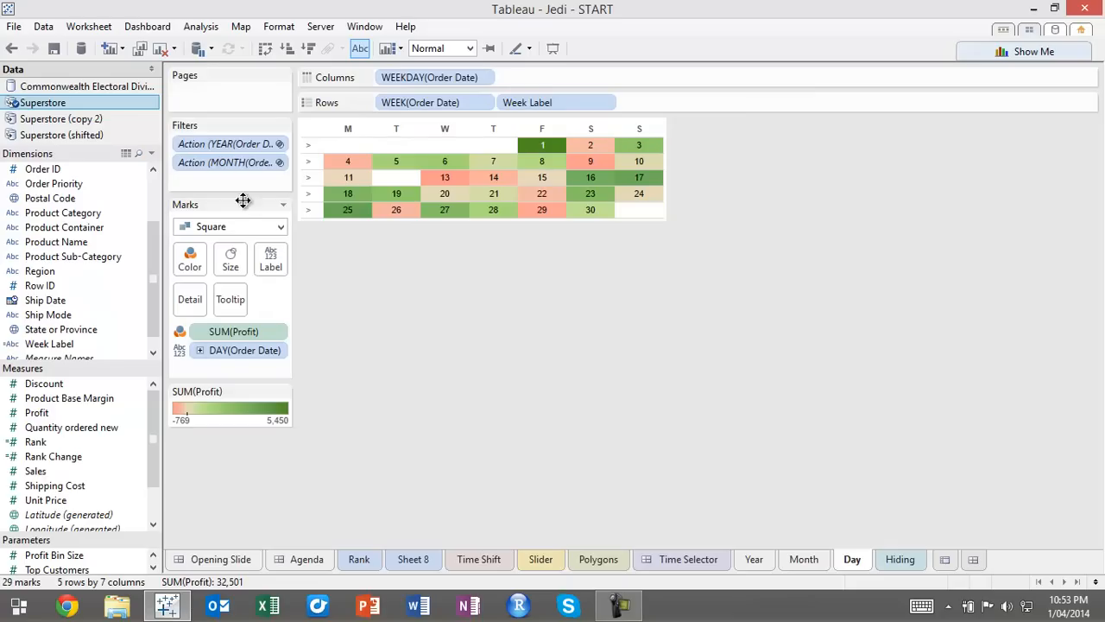
Apply a Running Total quick table calculation to the SUM(Profit) field that colors the calendar cells
click(286, 333)
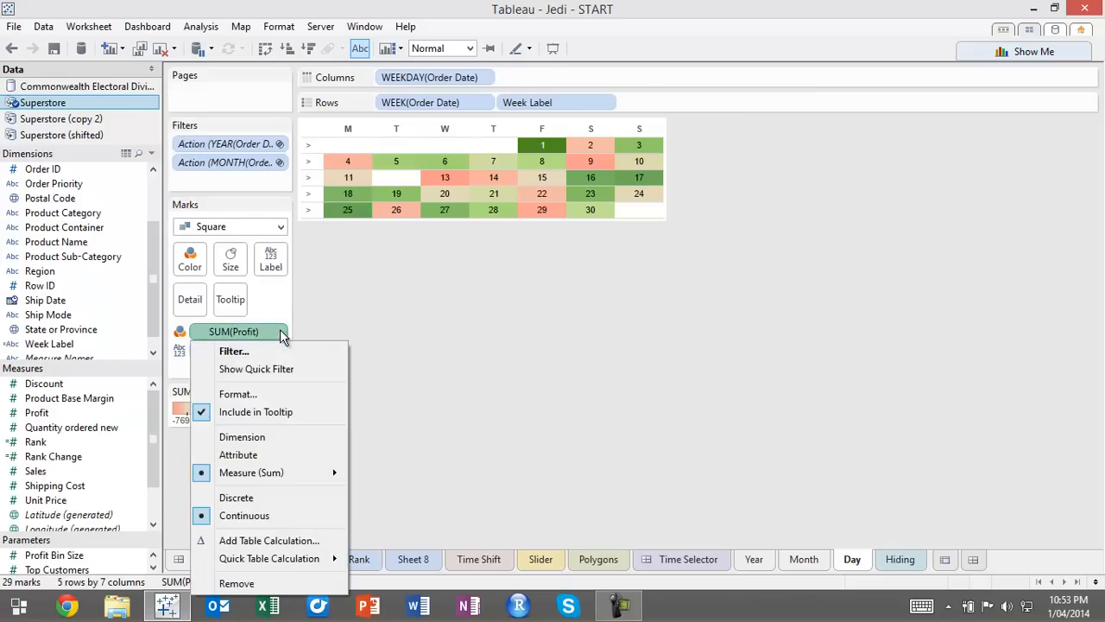
mouse_move(280, 566)
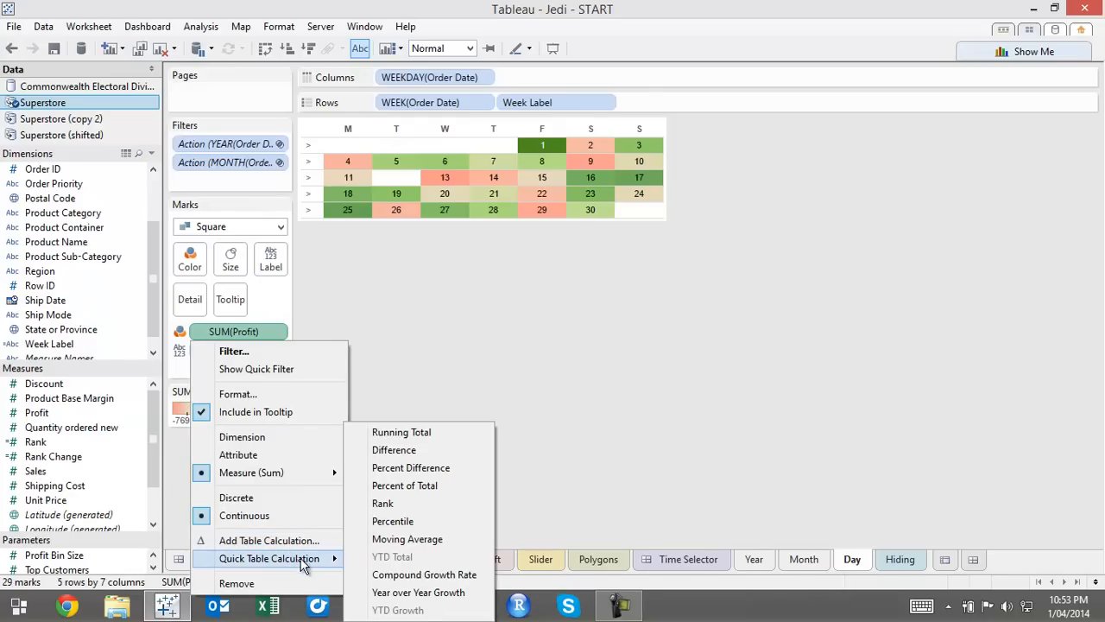
click(421, 437)
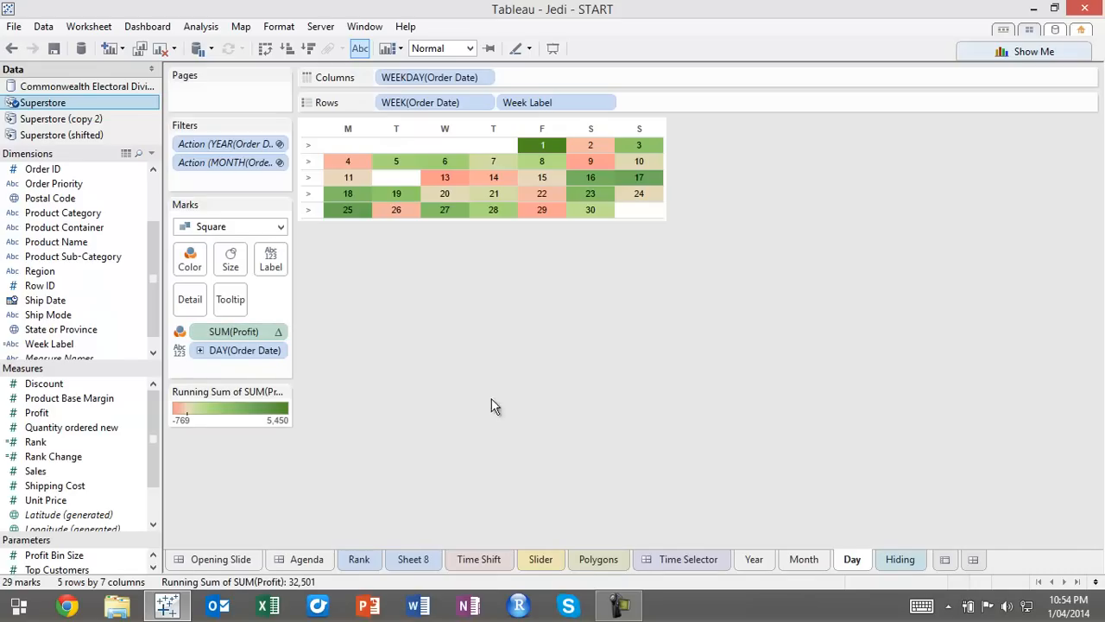
mouse_move(543, 151)
mouse_move(546, 178)
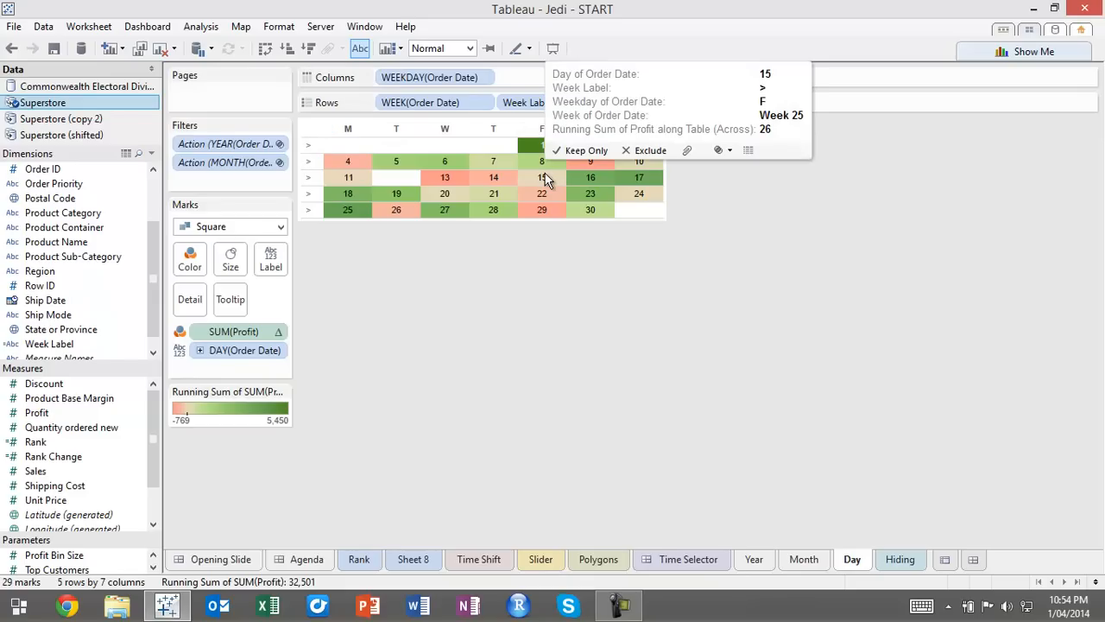
Clear all text from the Day sheet's tooltip and turn off its command buttons
right_click(558, 178)
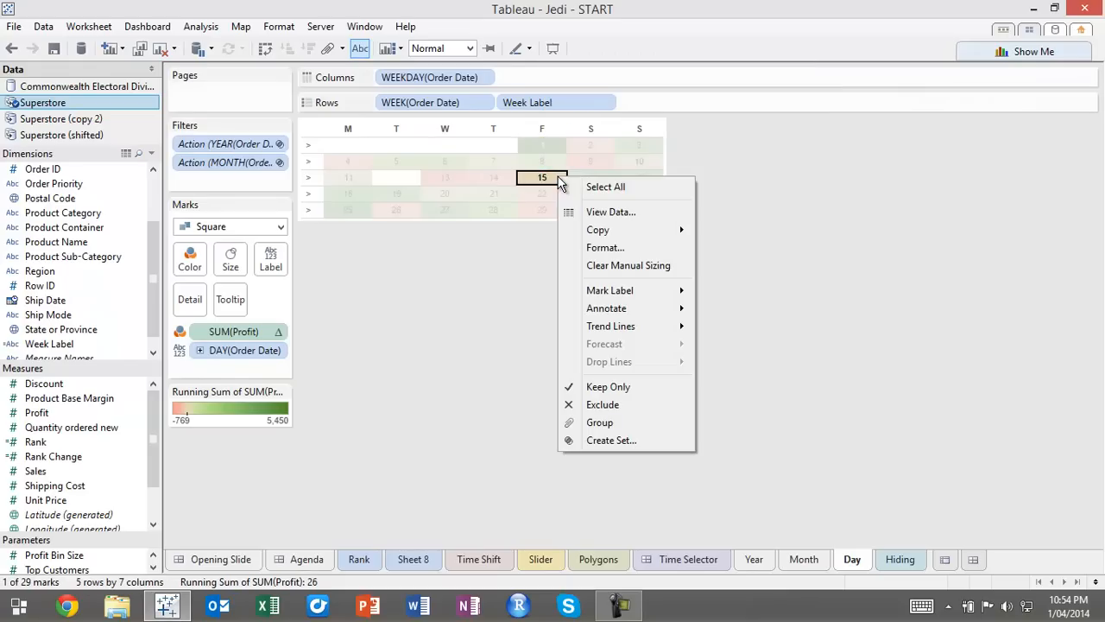
click(89, 26)
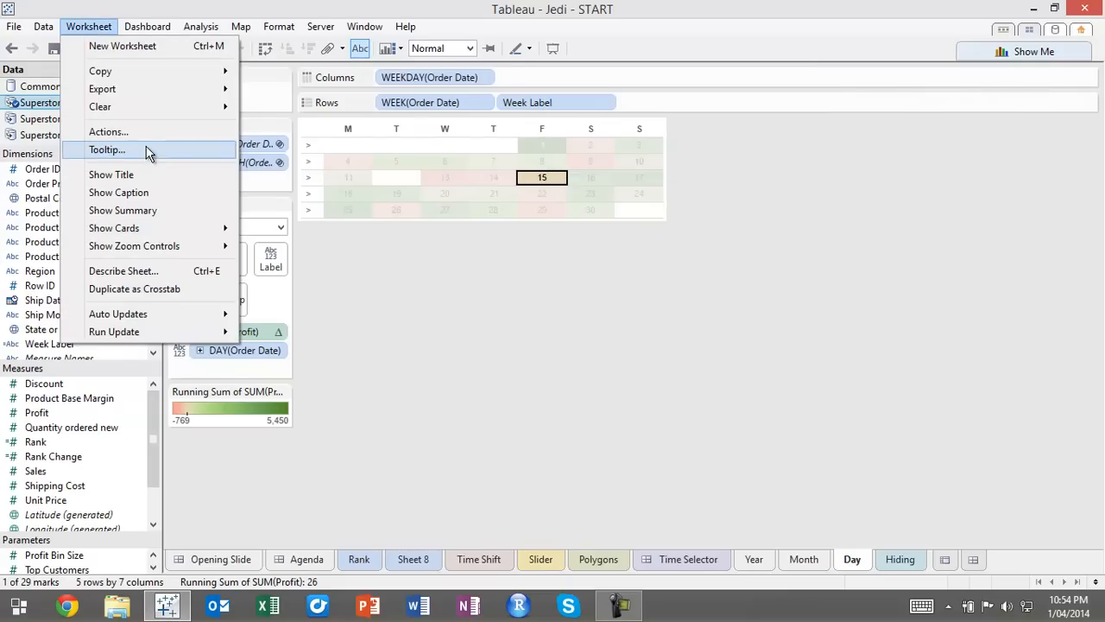
click(148, 151)
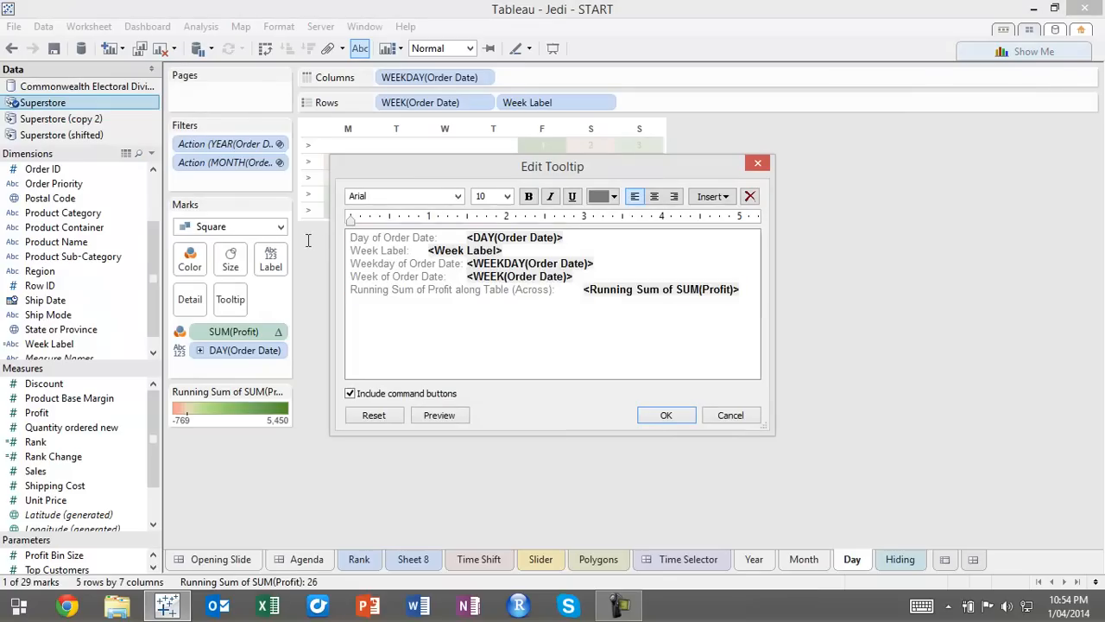
key(ctrl+a)
key(Delete)
click(428, 395)
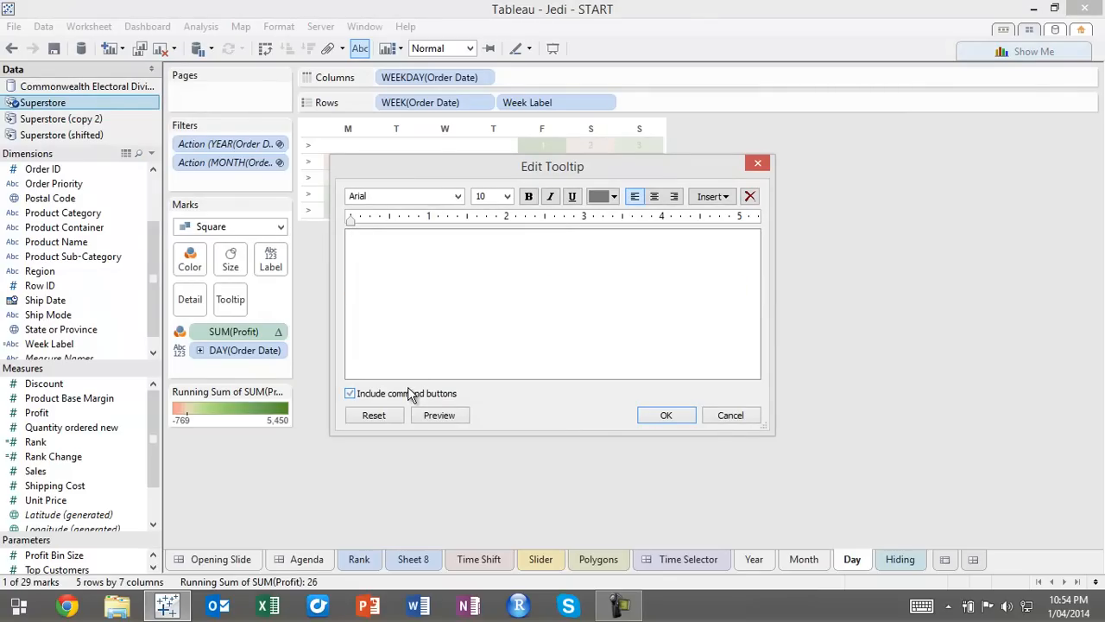
click(676, 418)
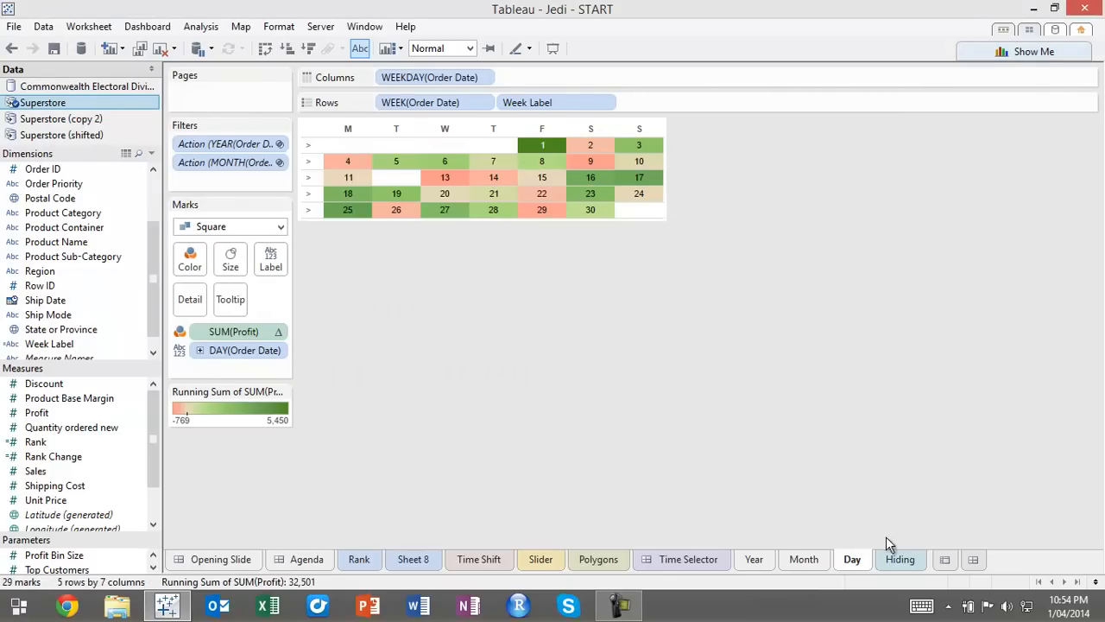
Return to the Time Selector dashboard and set the Day calendar to Fit Width
click(691, 559)
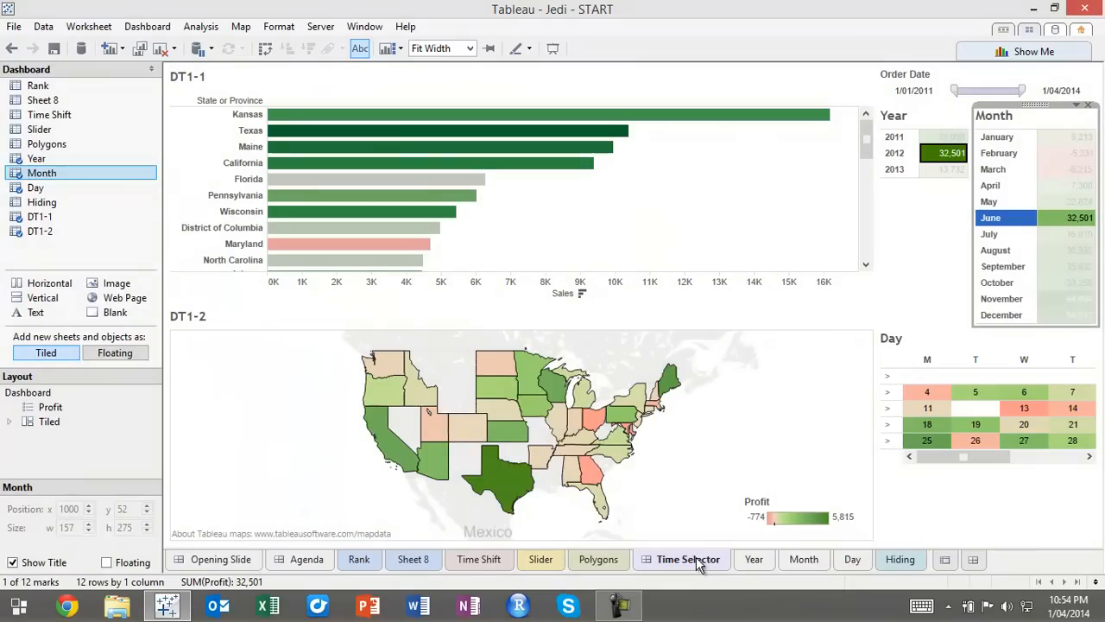
click(1068, 339)
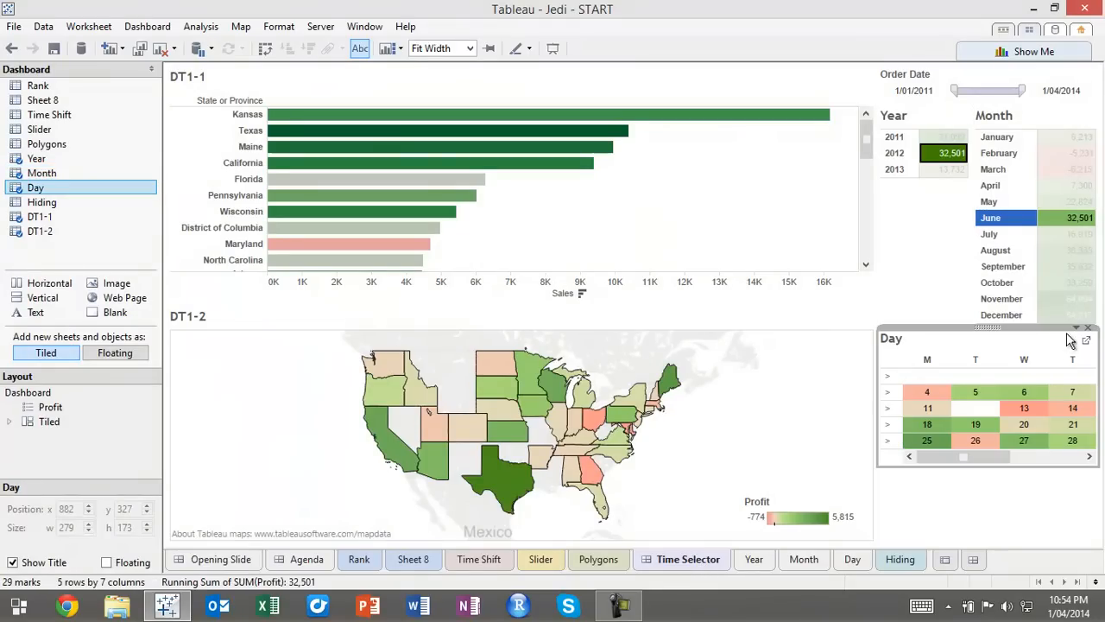
click(1078, 330)
mouse_move(985, 315)
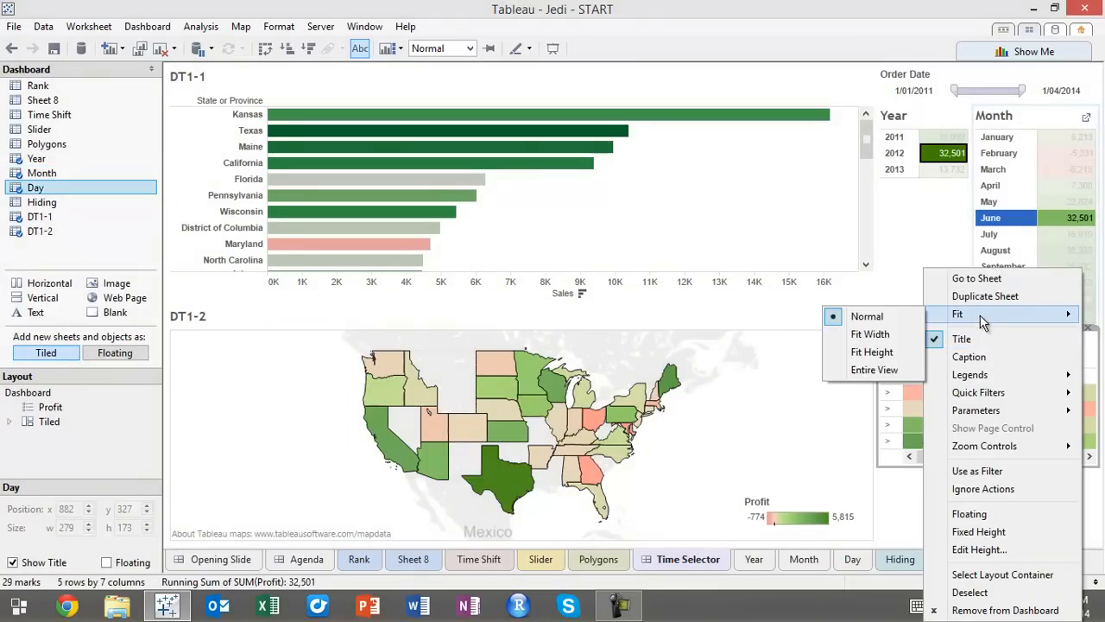
click(879, 335)
click(952, 536)
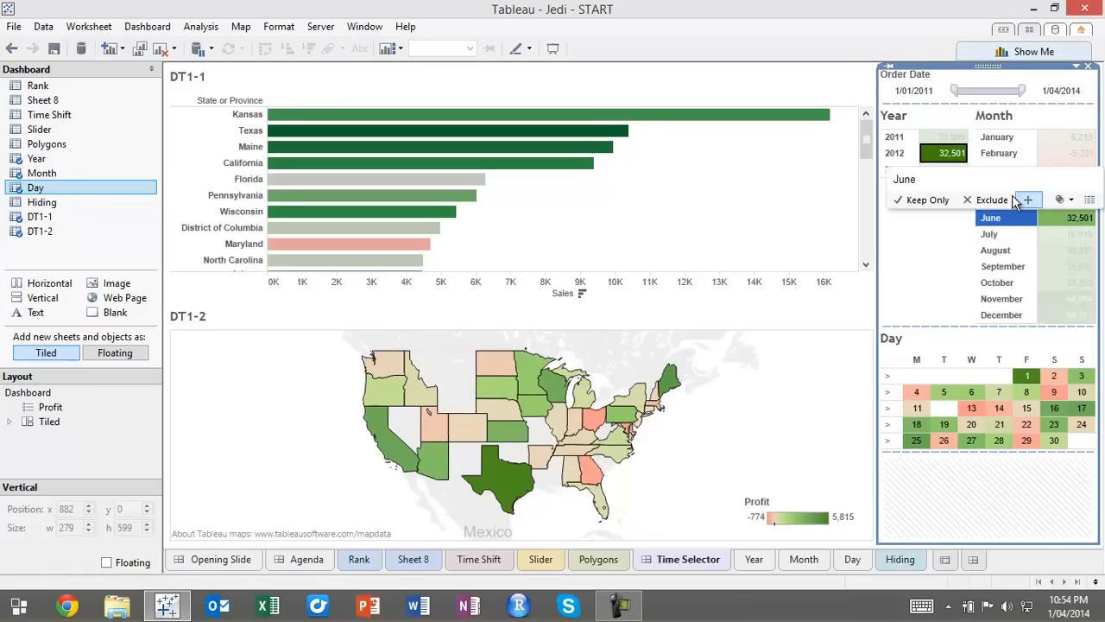
Preview the calendar for January and February, and select the Friday column in February
click(998, 145)
click(993, 138)
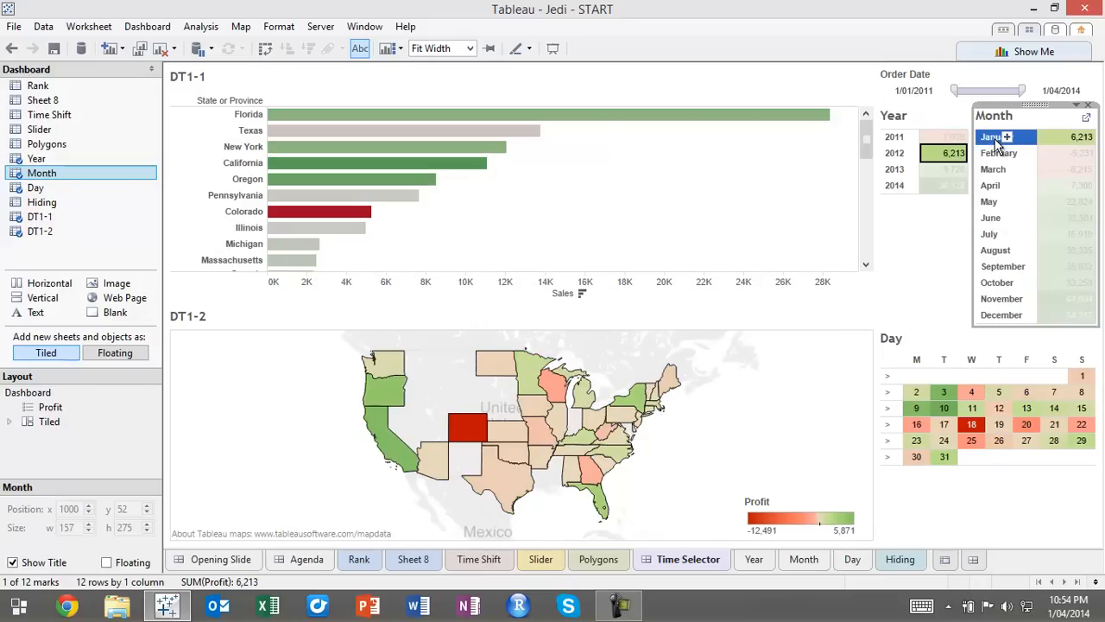
click(998, 156)
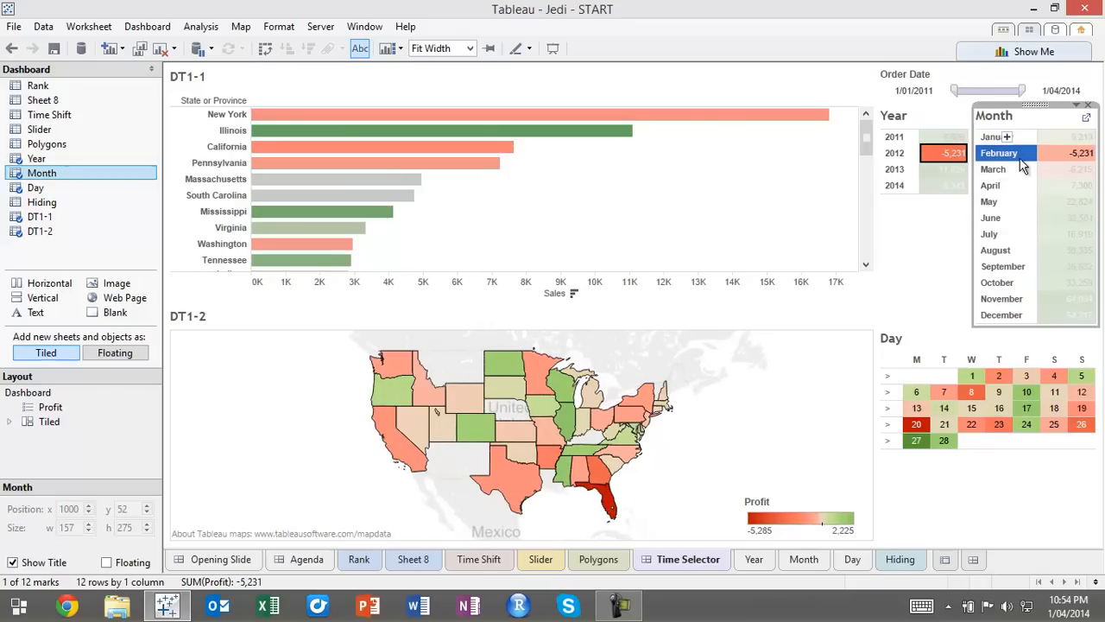
click(1028, 360)
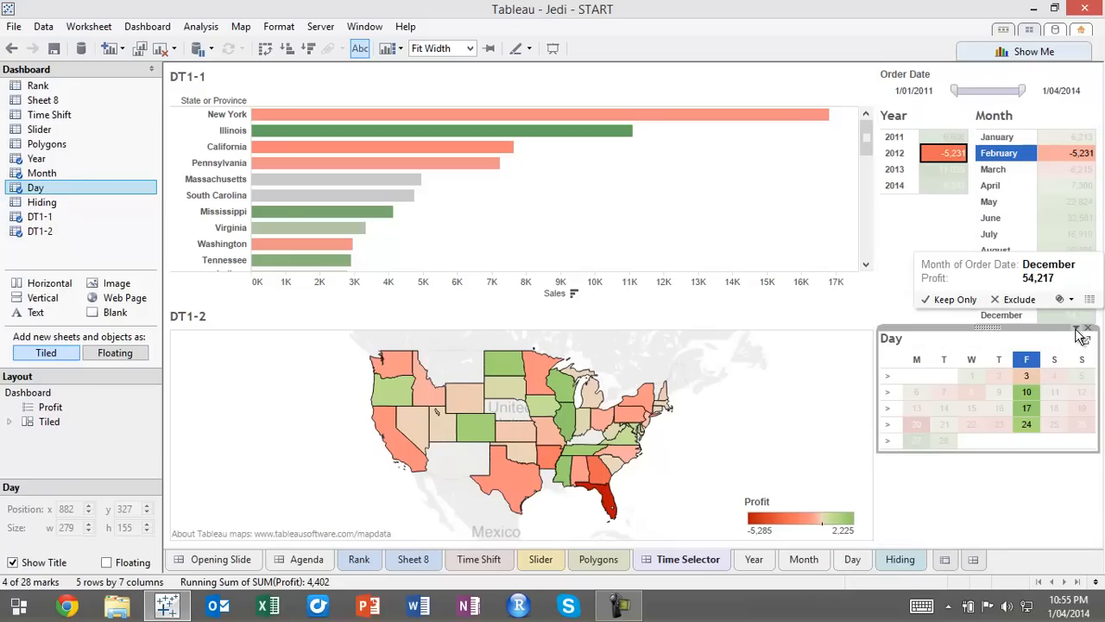
Use the Day calendar as a dashboard filter and clear its Friday selection
click(1081, 329)
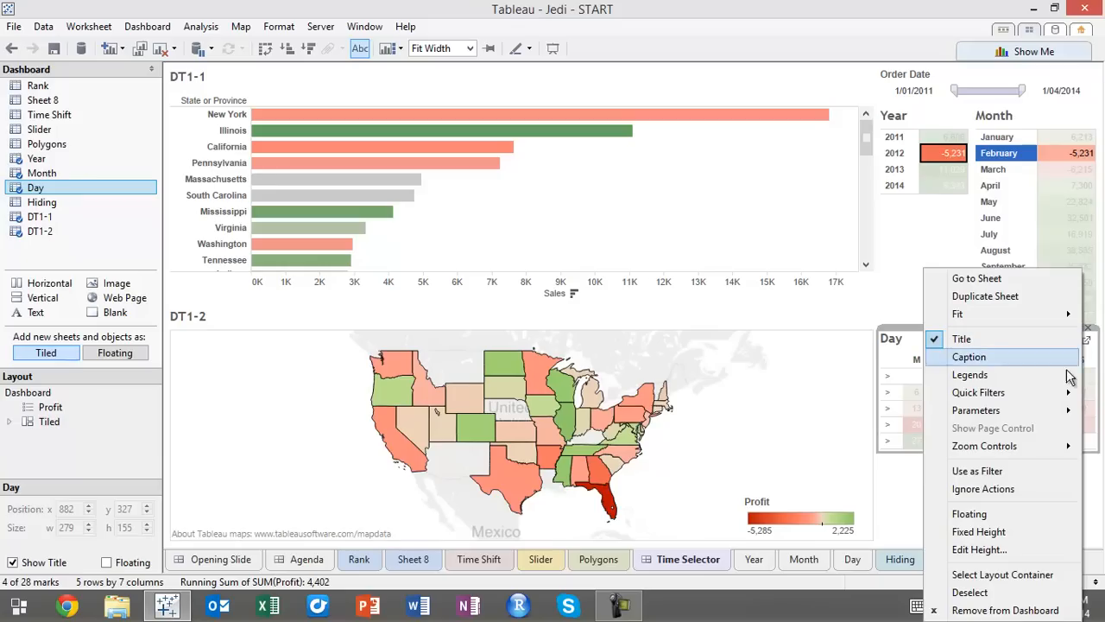
click(1006, 470)
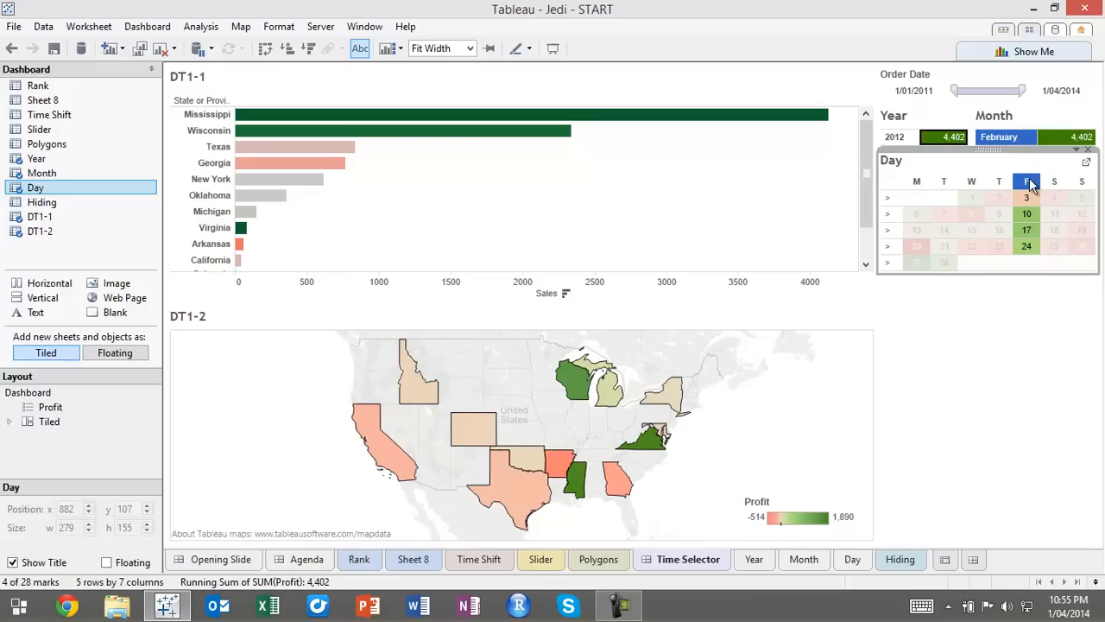
click(1028, 182)
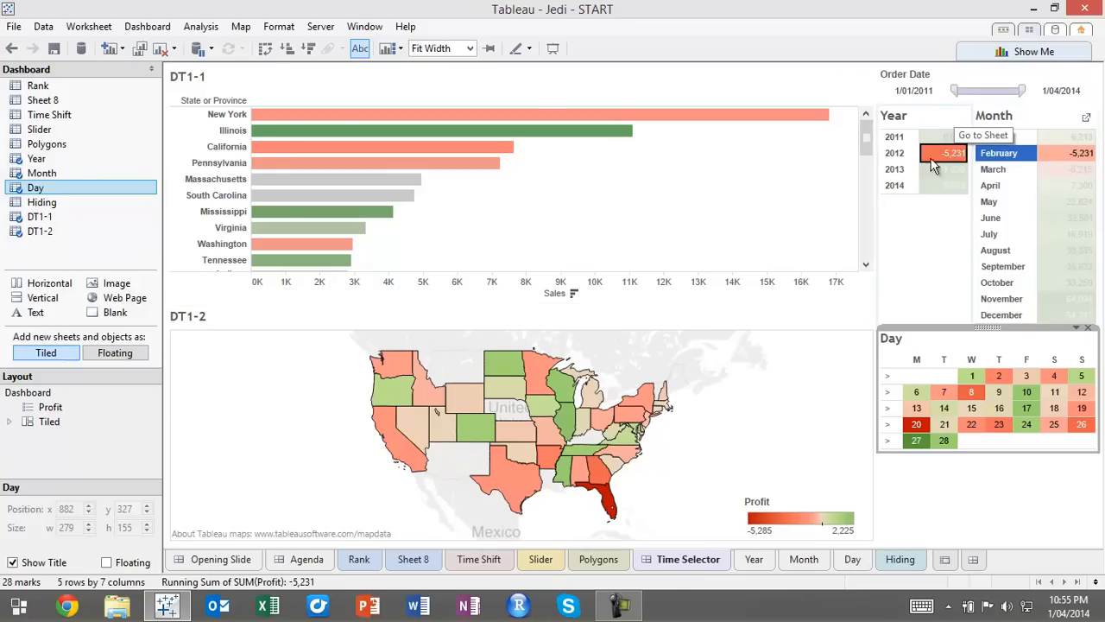
Edit the Day calendar's filter action so that Month and Year are excluded from its target sheets
click(149, 28)
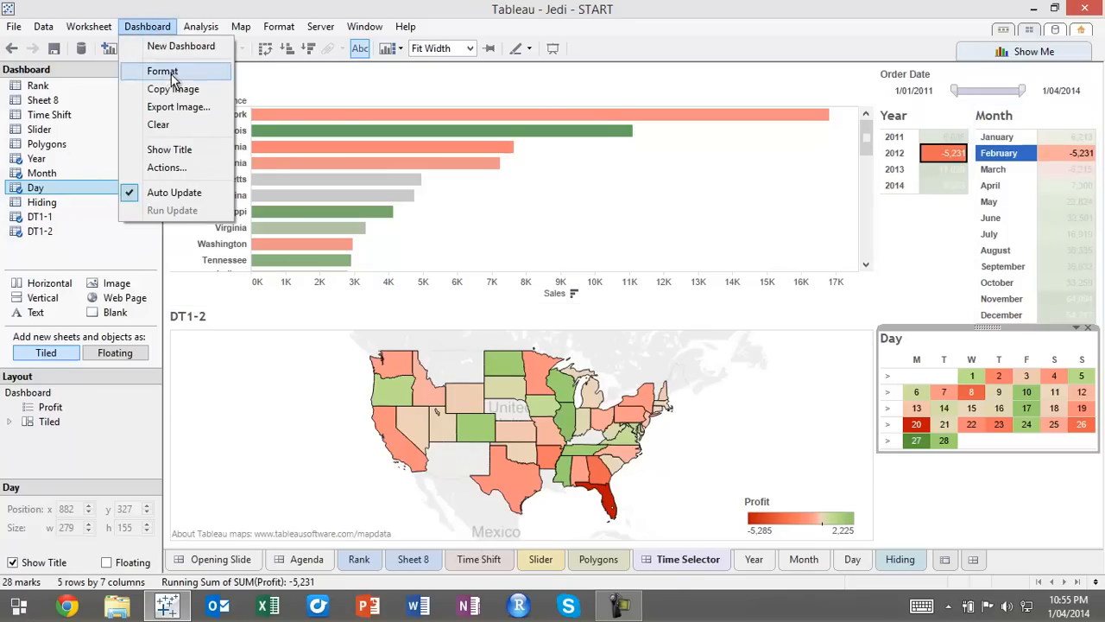
click(166, 167)
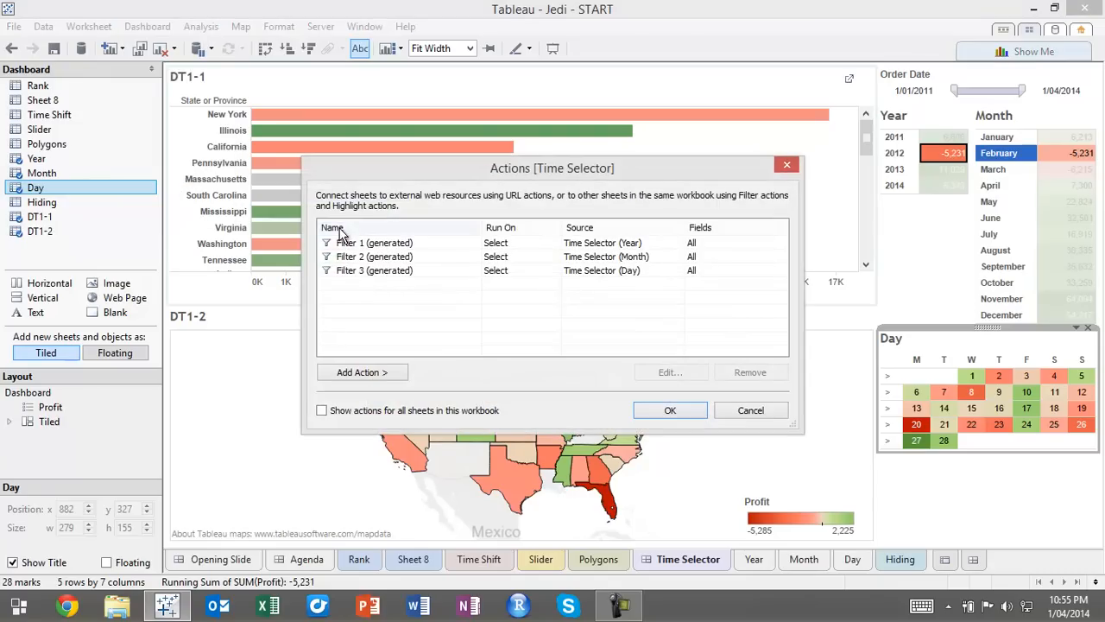
double_click(645, 270)
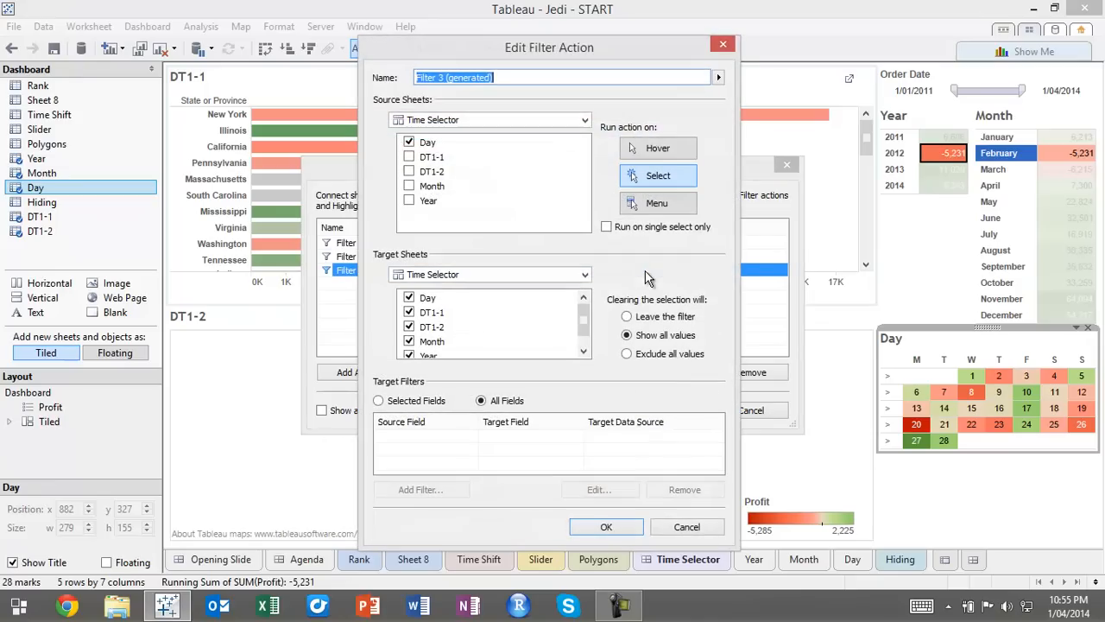
click(410, 357)
click(409, 355)
click(410, 328)
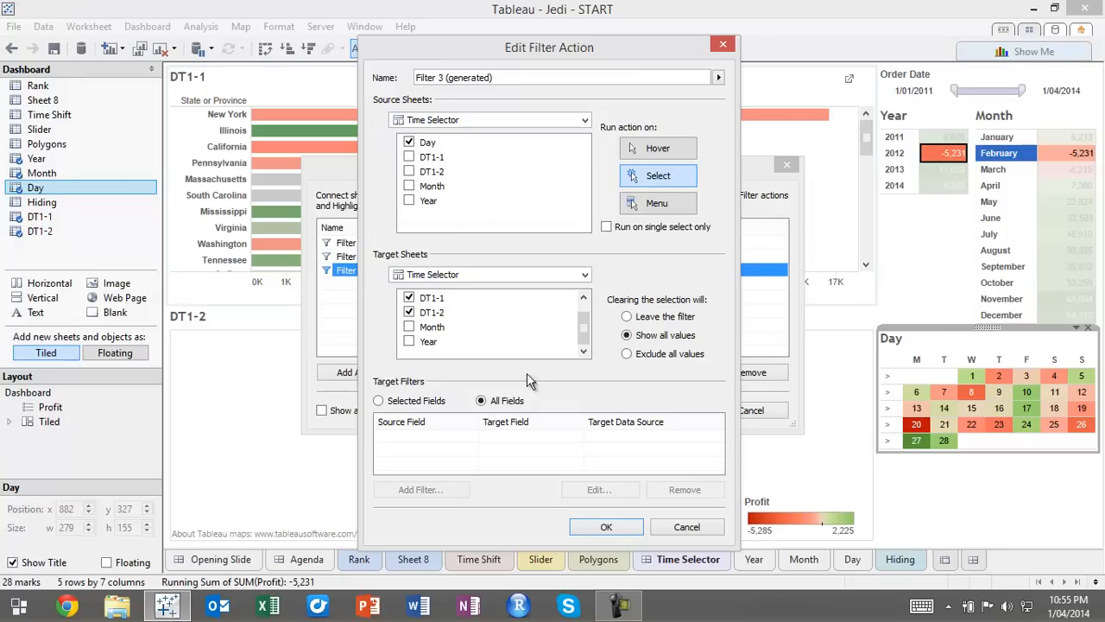
click(627, 525)
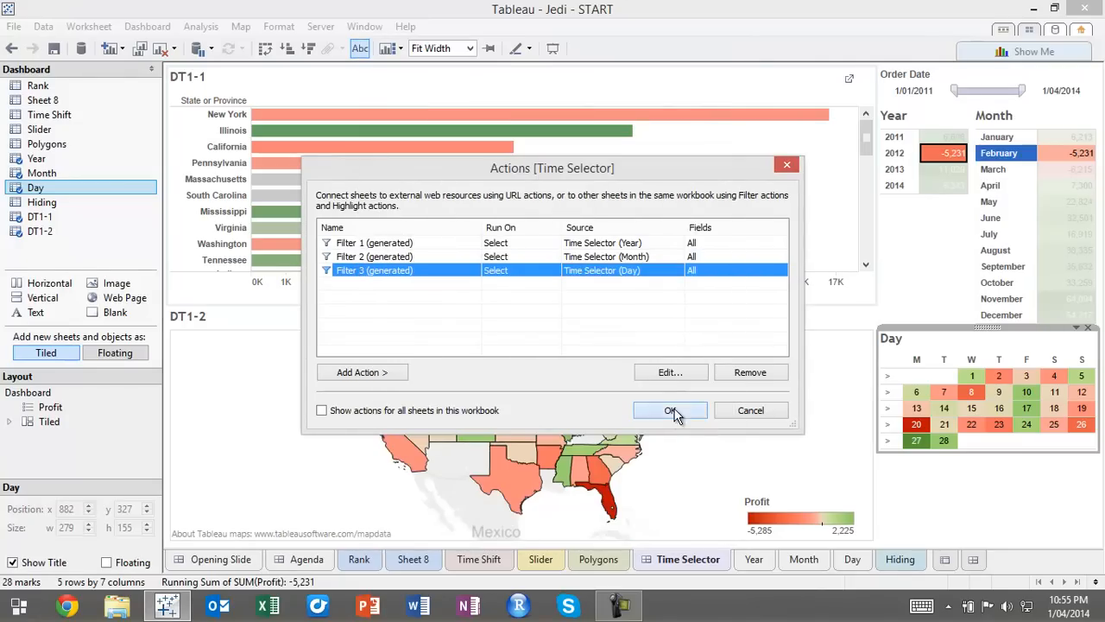
click(672, 411)
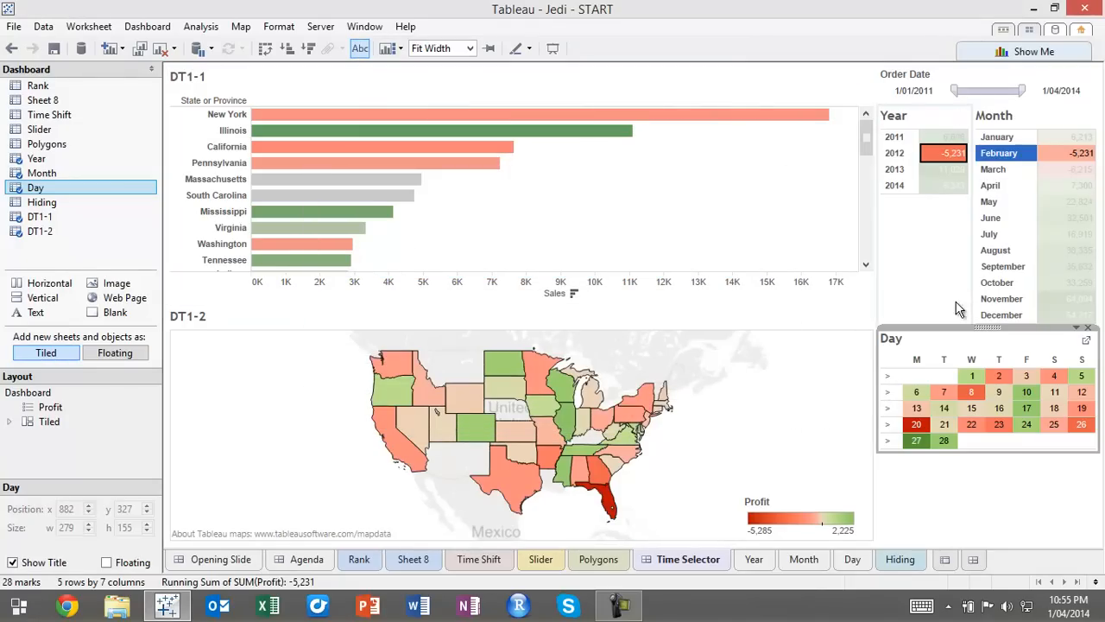
Test the filters with August, its third week, the Thursday column and day 19, and clear the day and month selections
click(997, 251)
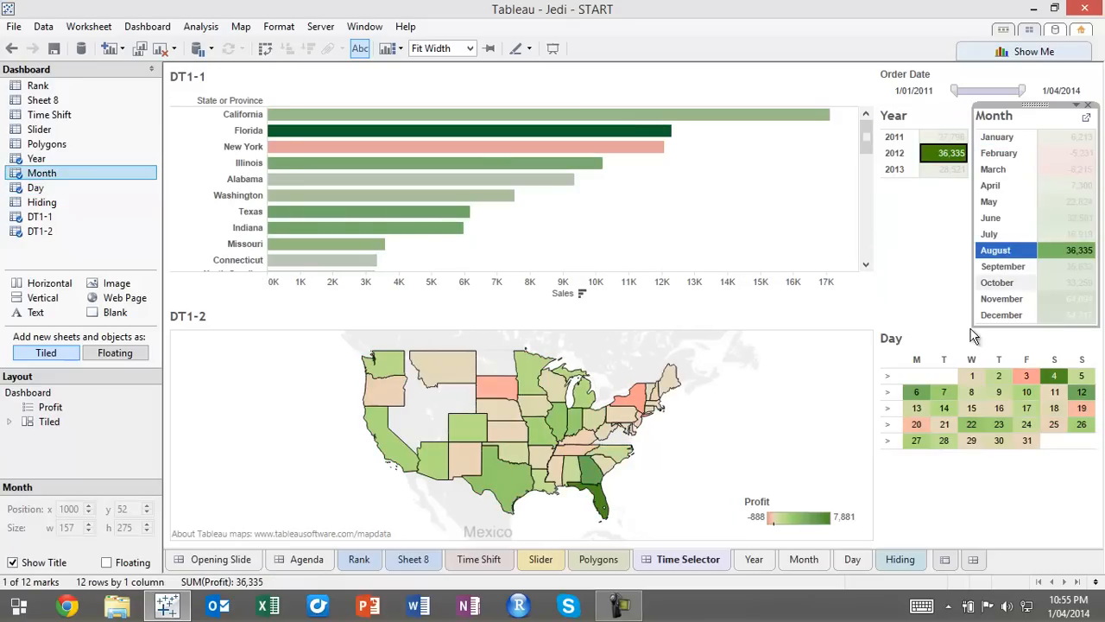
click(889, 410)
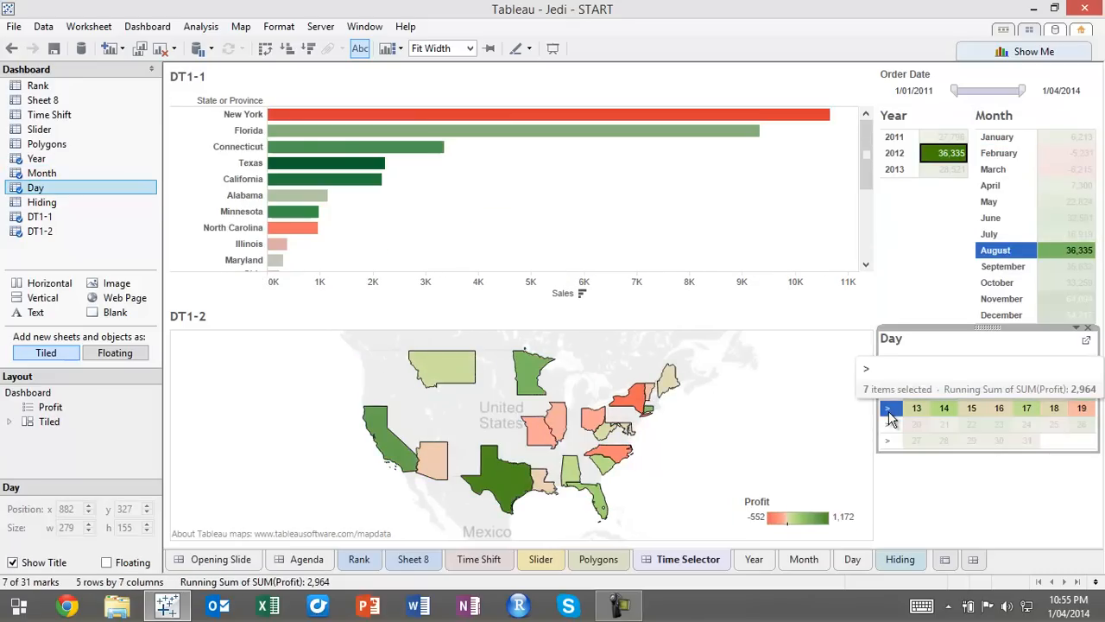
click(998, 357)
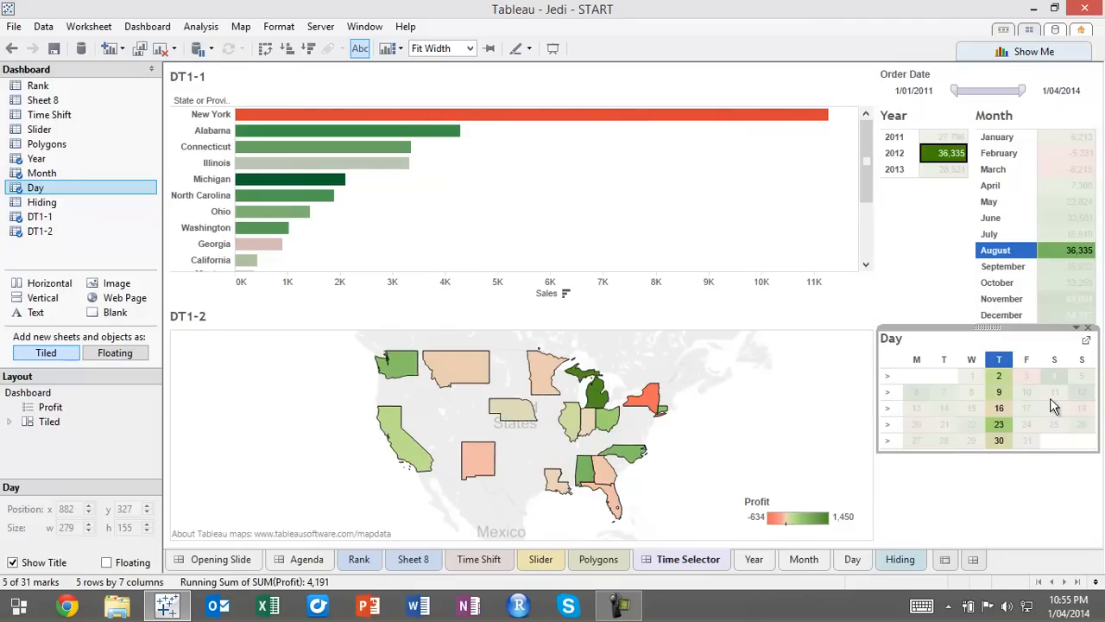
click(1083, 408)
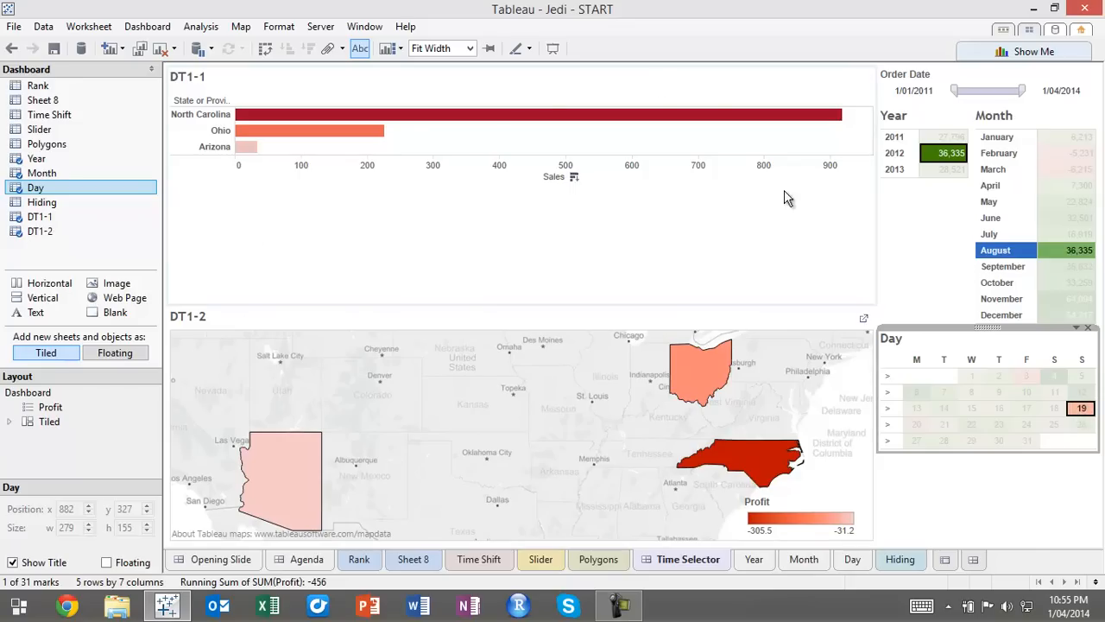
click(1084, 410)
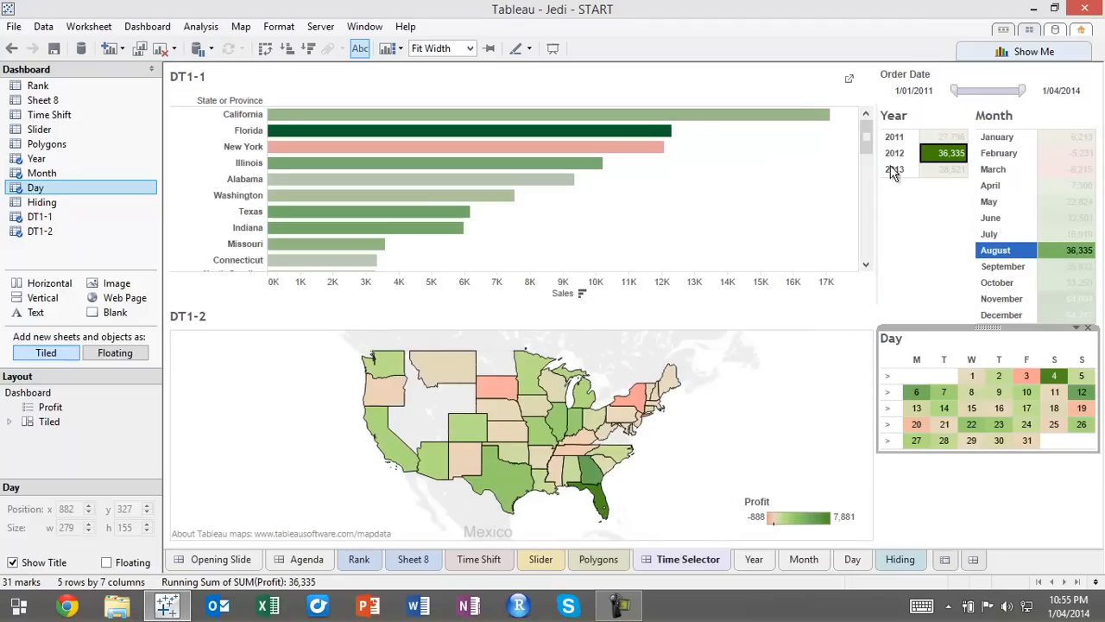
click(1027, 252)
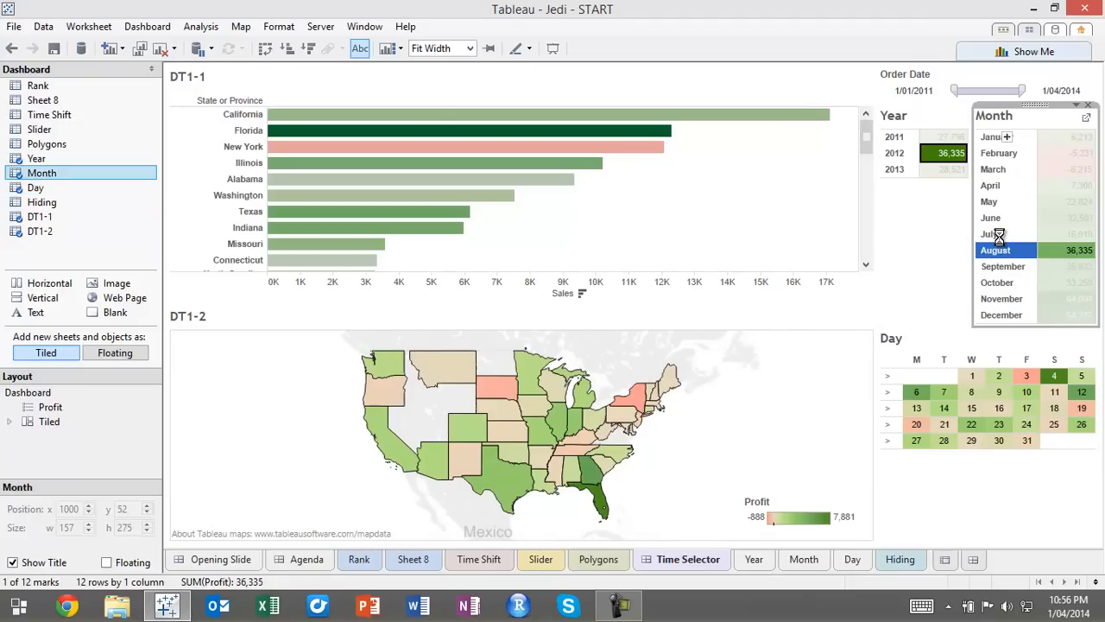
click(1028, 252)
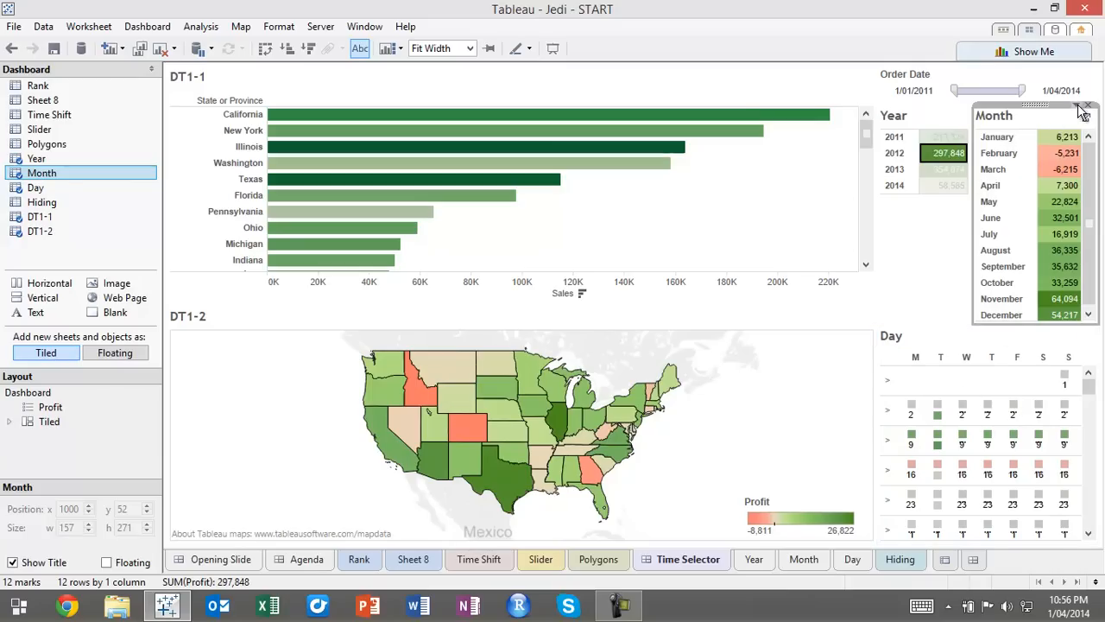
Edit the Year sheet's filter action on the dashboard so that clearing the selection leaves the filter
click(148, 27)
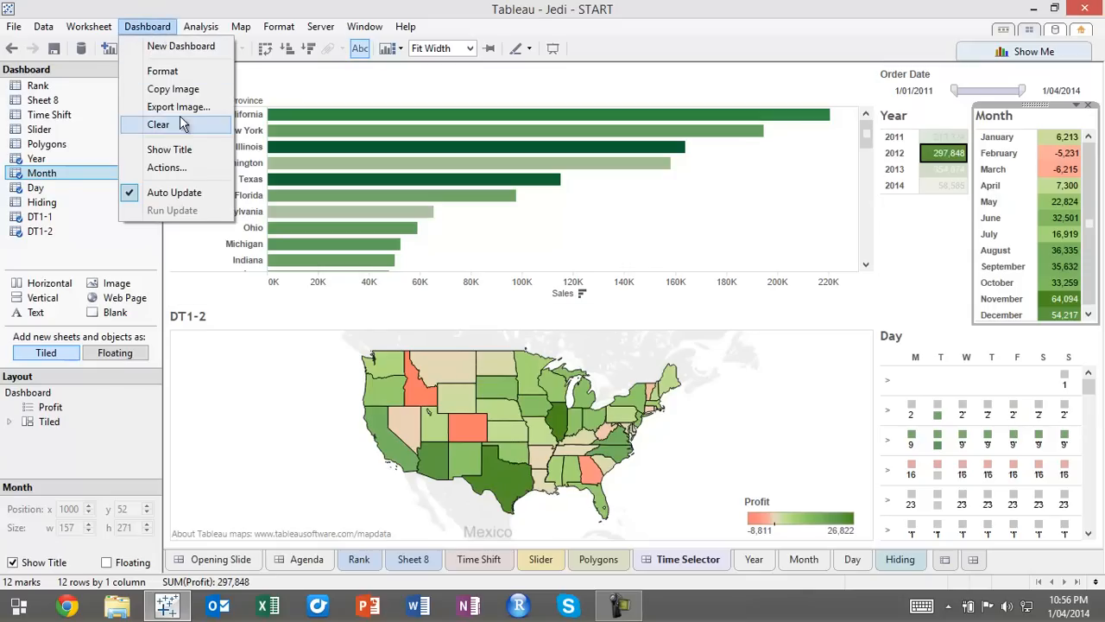
click(169, 168)
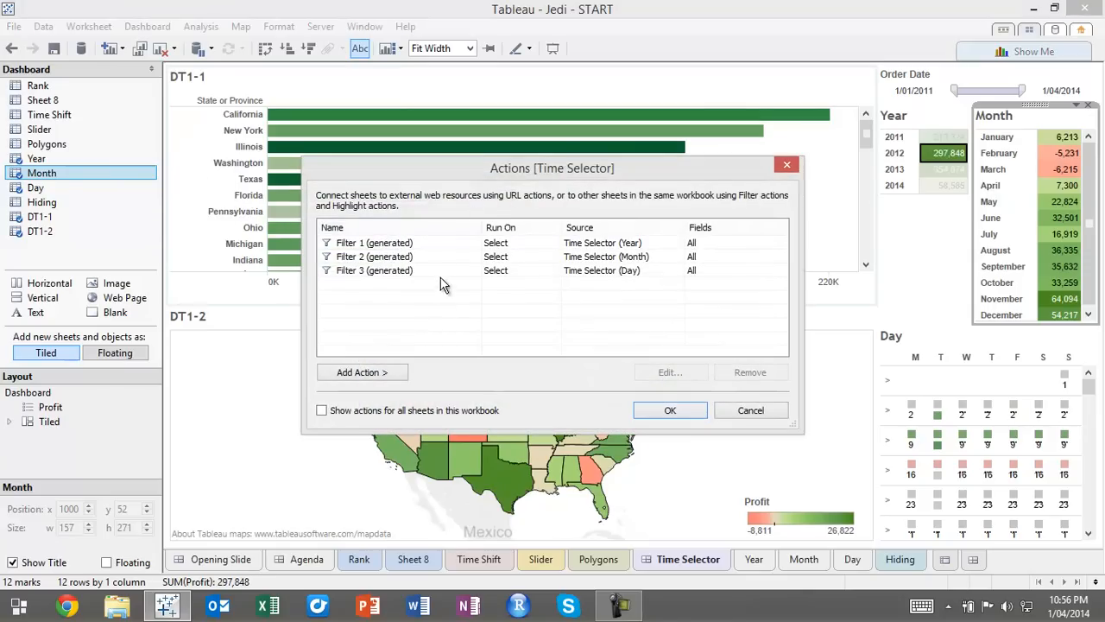
click(637, 243)
double_click(637, 243)
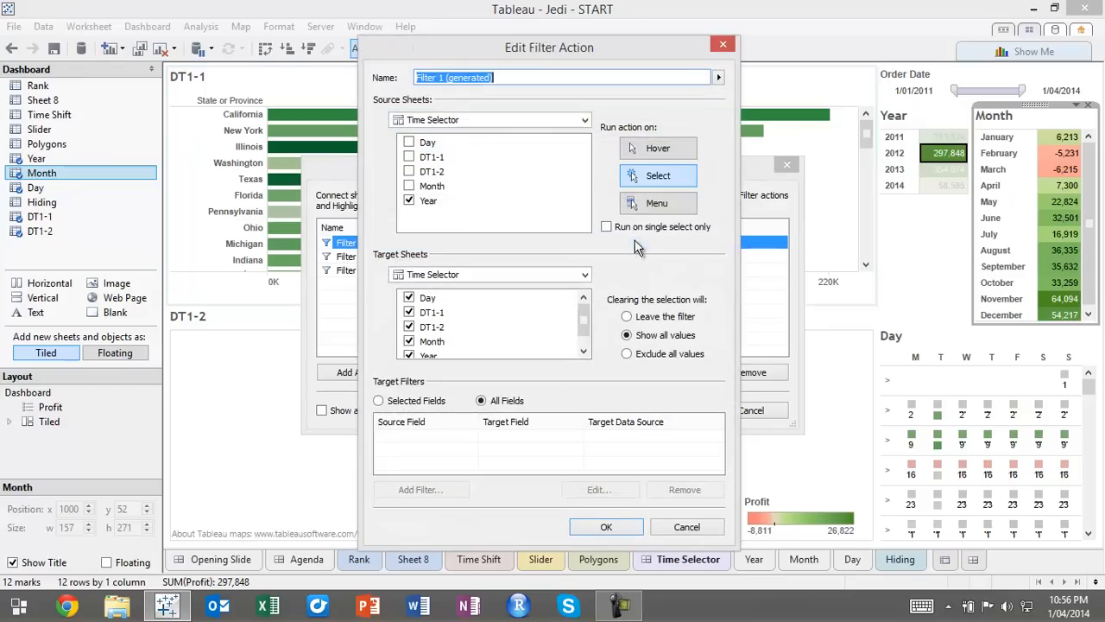
click(627, 317)
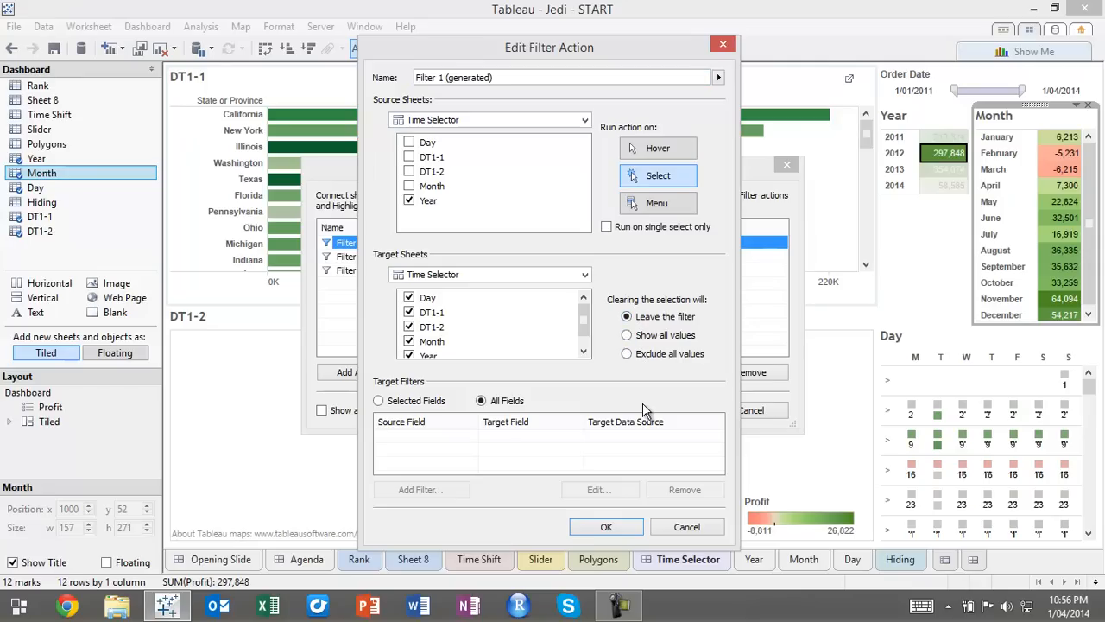
click(606, 529)
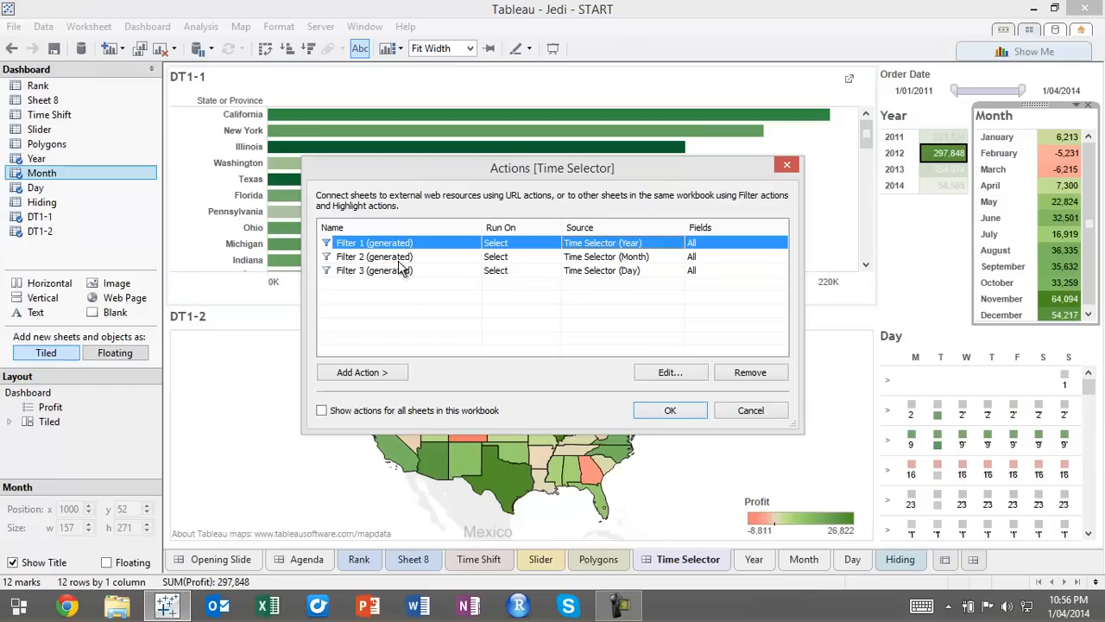
Set the Month sheet's filter action to leave the filter when cleared and to run on single select only
double_click(627, 257)
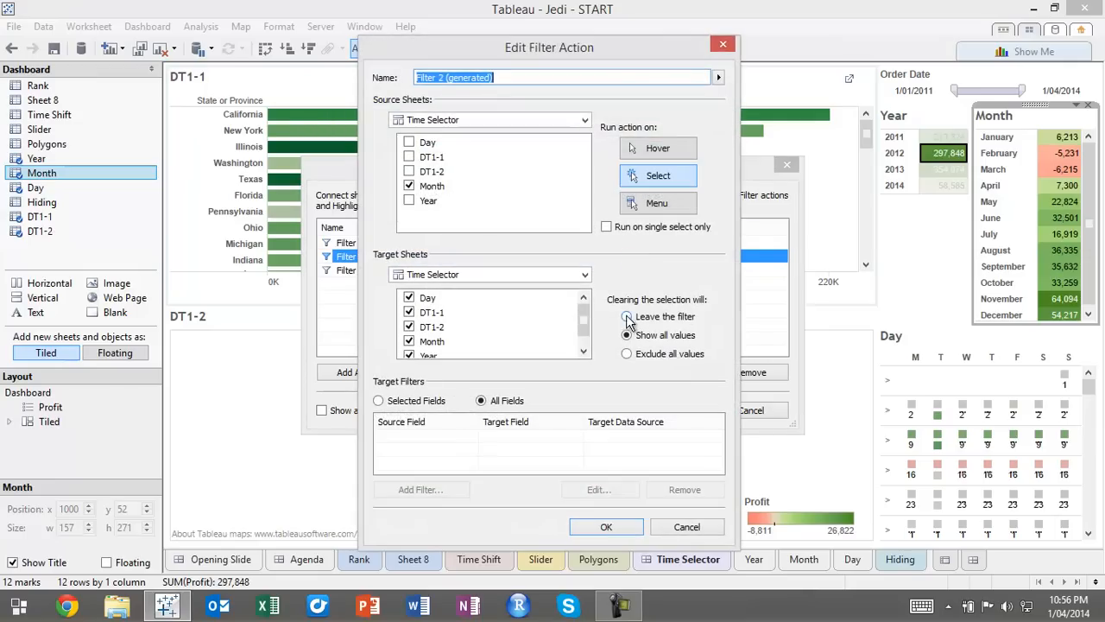
click(626, 316)
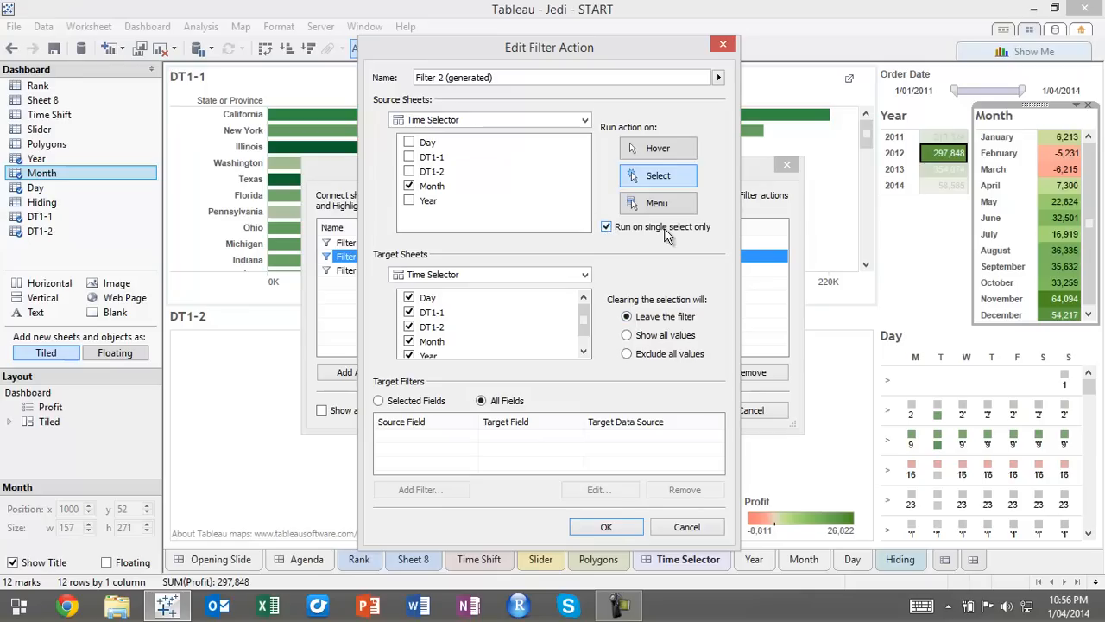
click(606, 527)
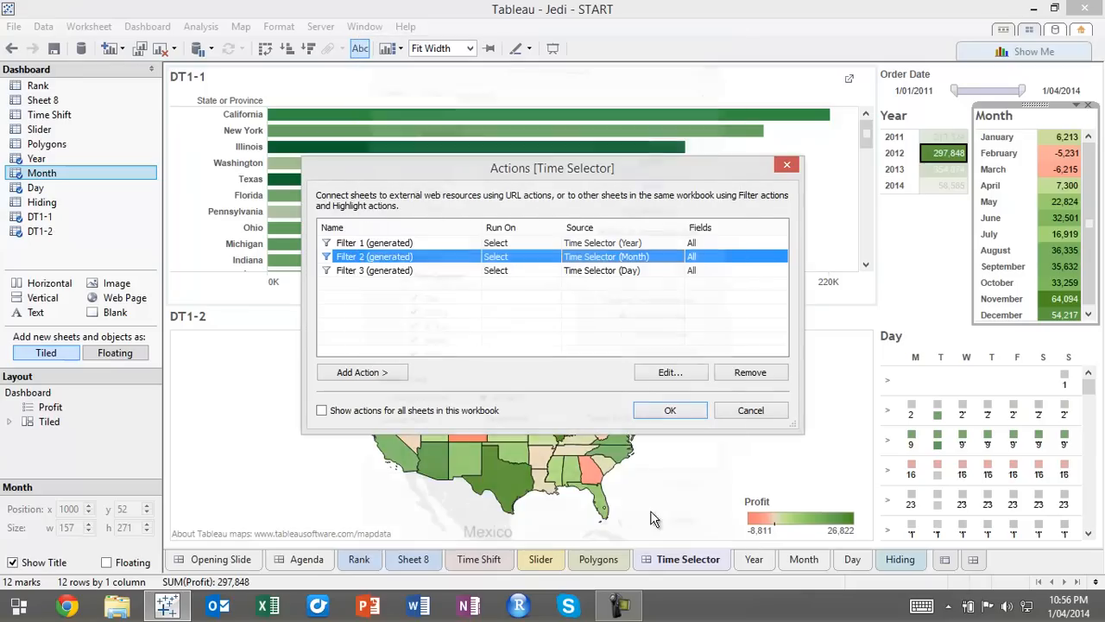
Set the Year sheet's filter action to run on single select only and apply the dashboard action changes
double_click(658, 238)
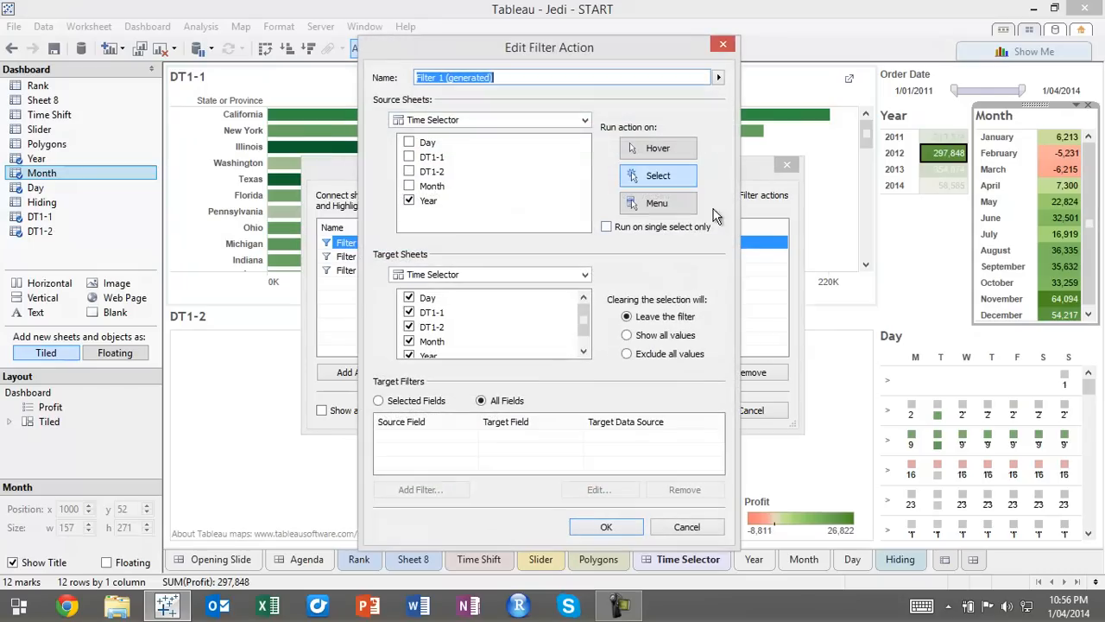
click(608, 227)
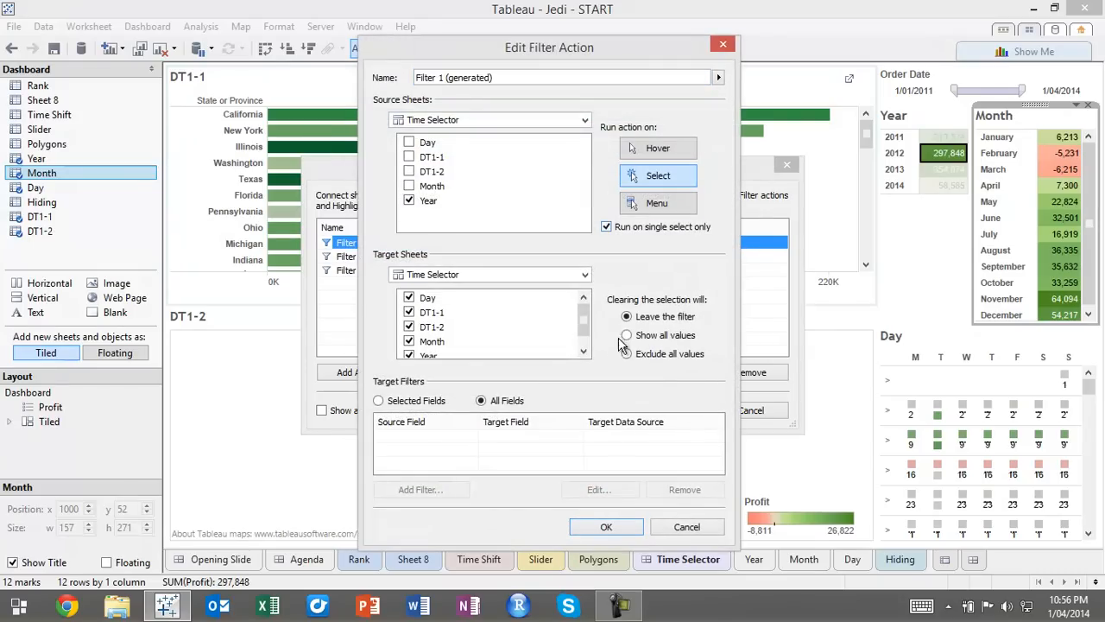
click(610, 527)
click(670, 412)
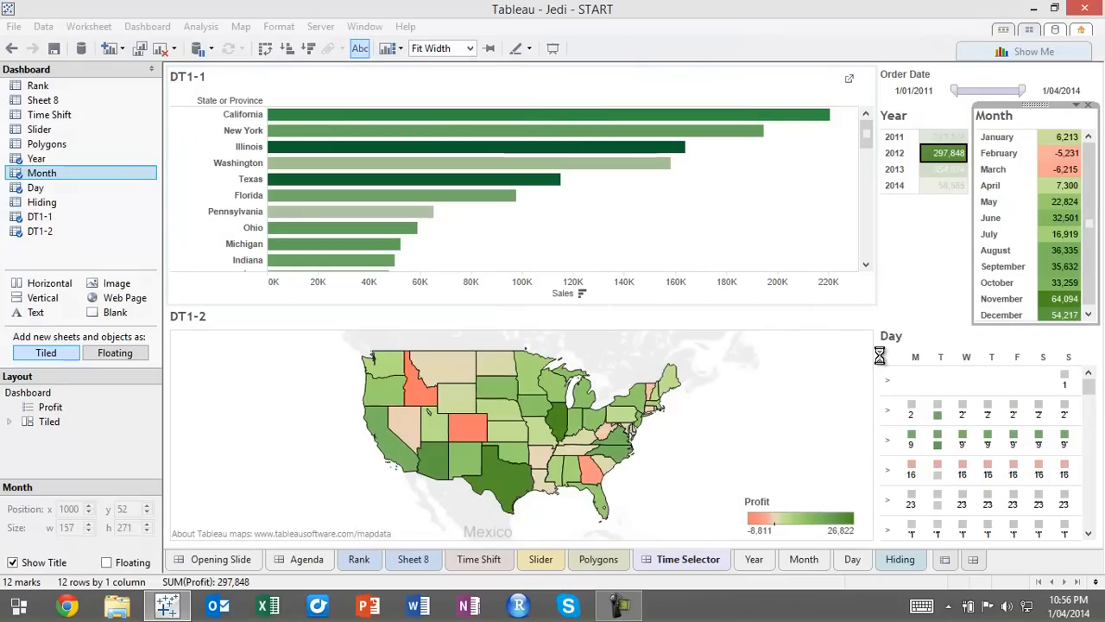
Test the dashboard filters by selecting 2013 and April, clearing April, and selecting 2014 with April
click(957, 171)
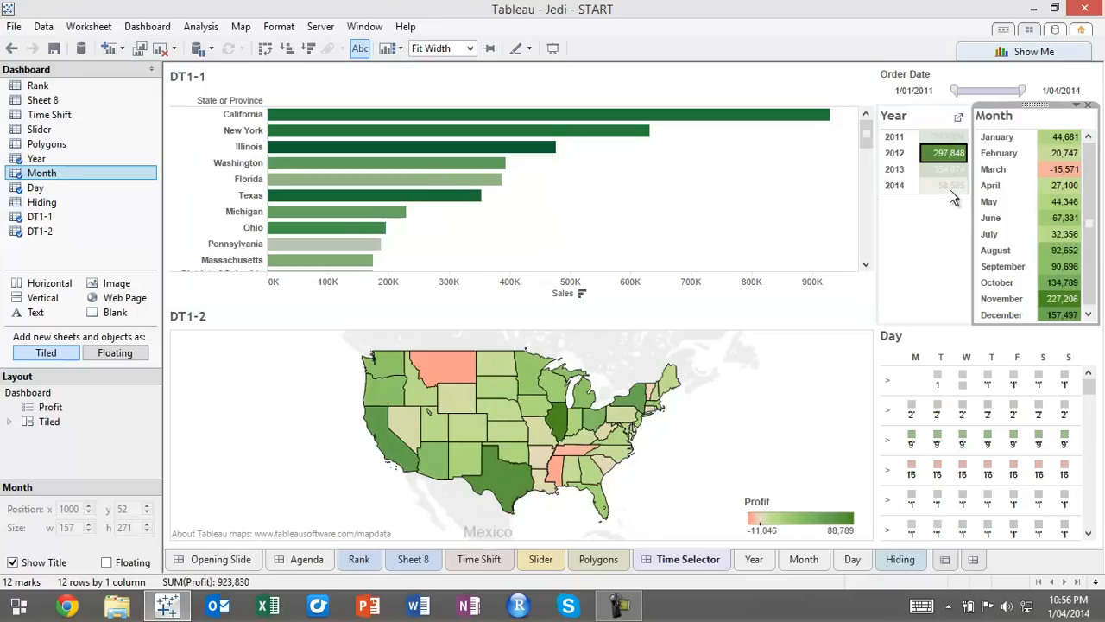
click(950, 171)
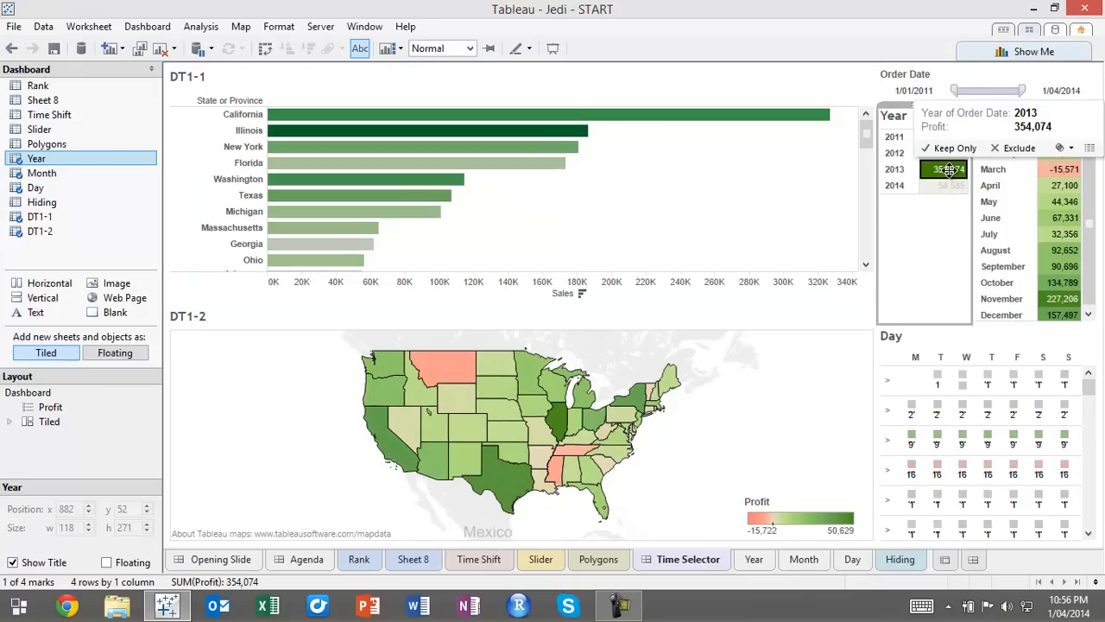
click(1054, 183)
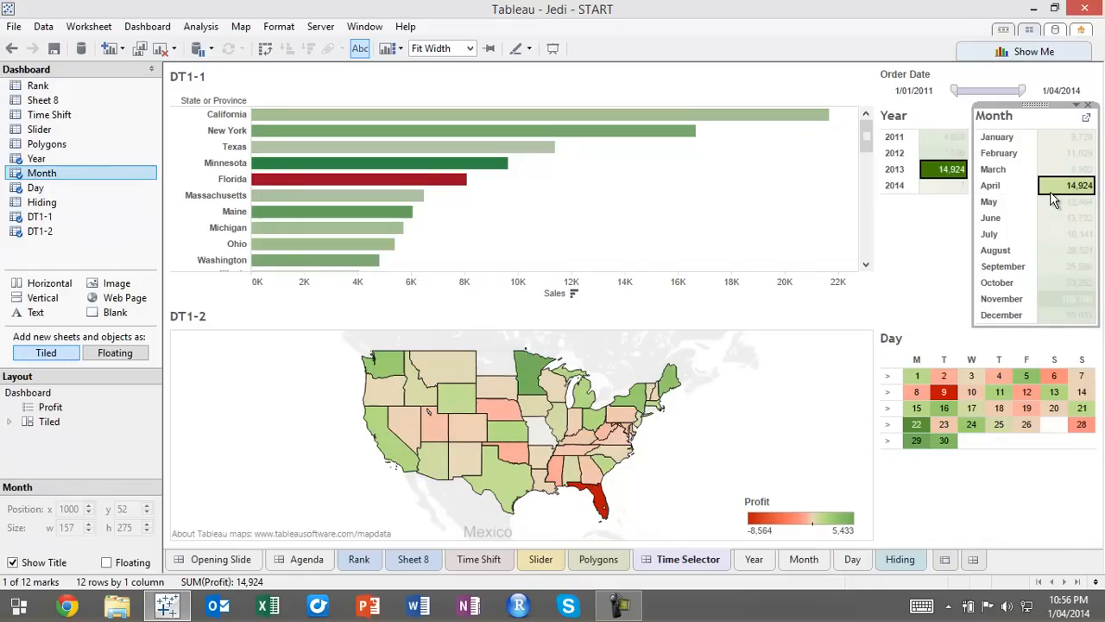
click(1050, 187)
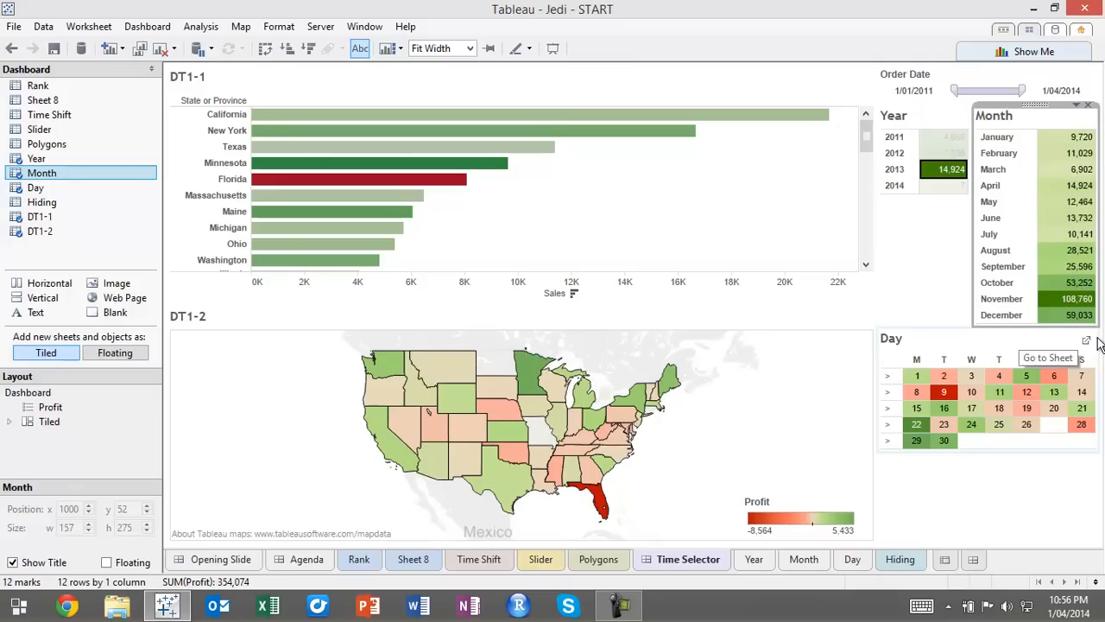
click(935, 187)
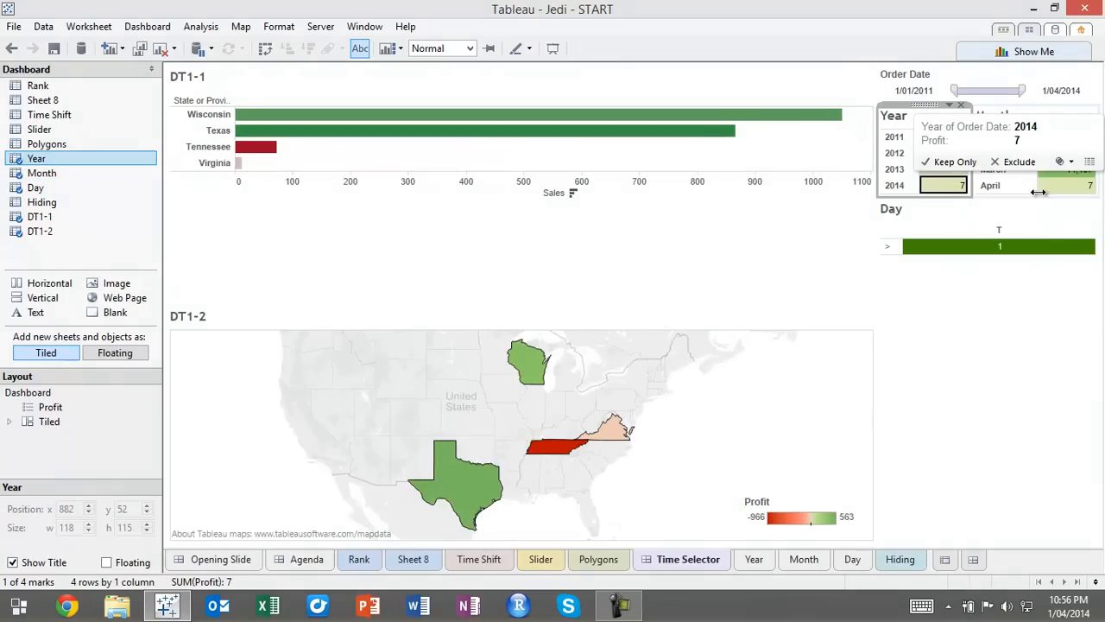
click(1065, 189)
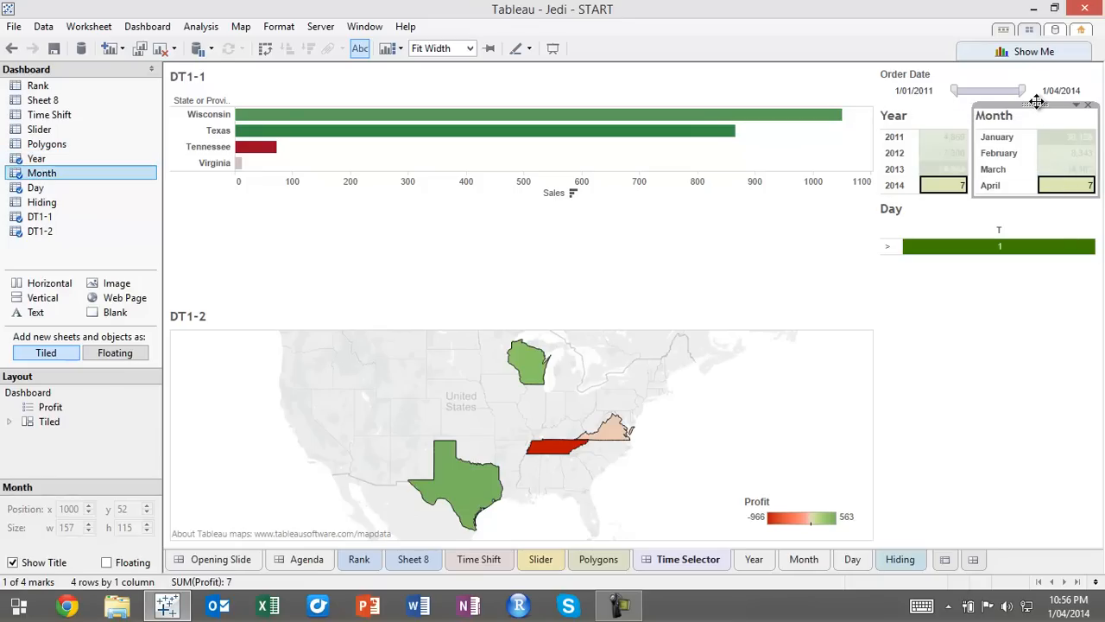
Filter the dashboard to January, and switch the selected year from 2014 to 2013
click(1005, 137)
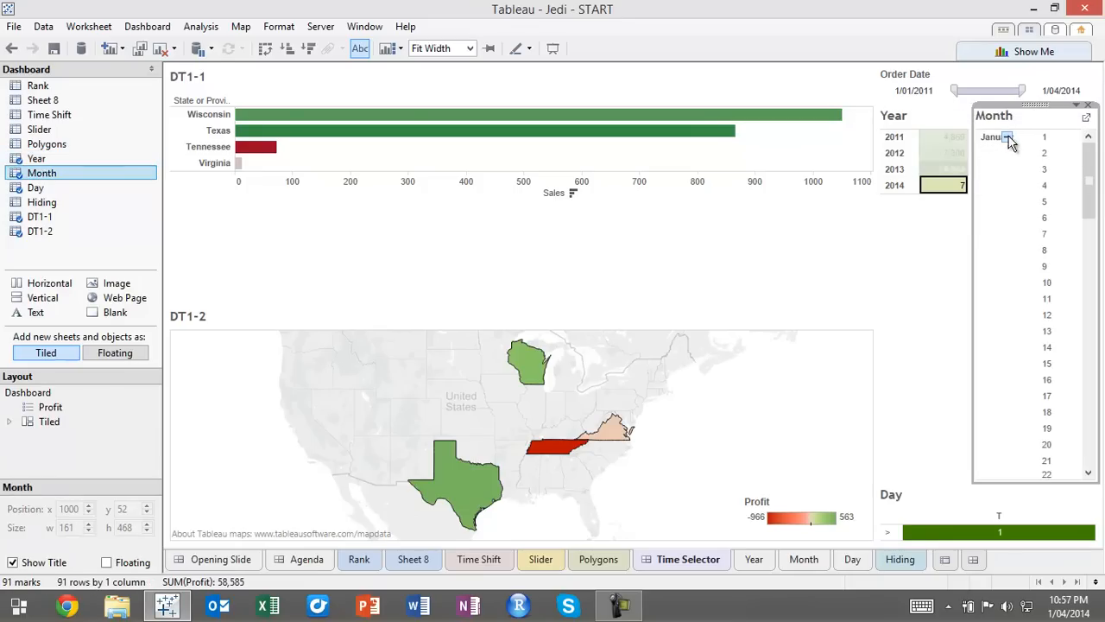
click(1006, 137)
click(1066, 136)
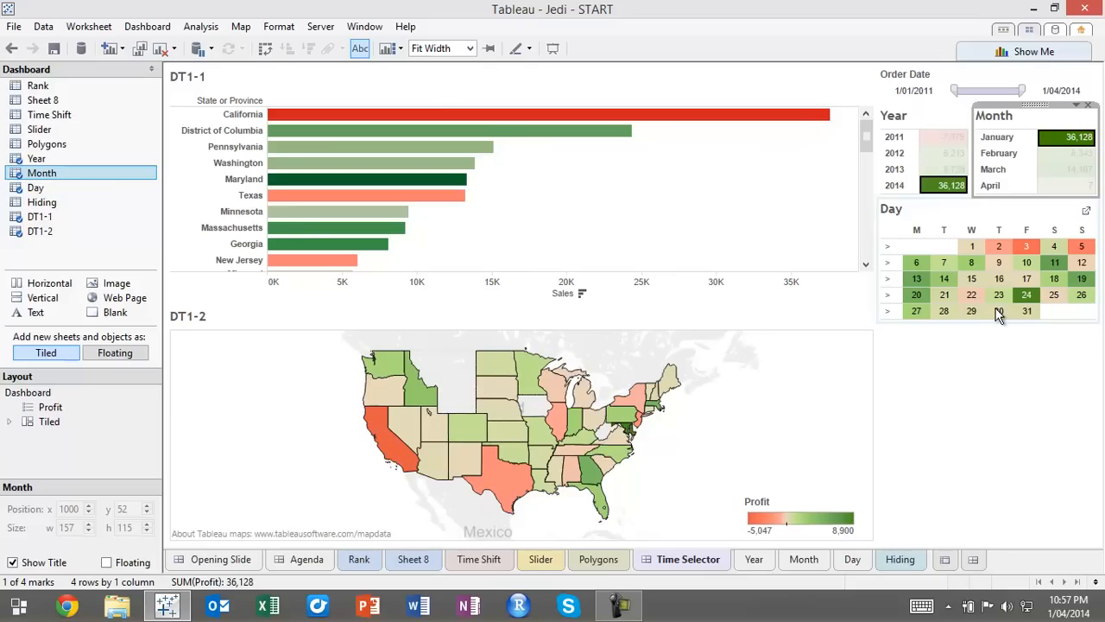
click(937, 173)
click(936, 171)
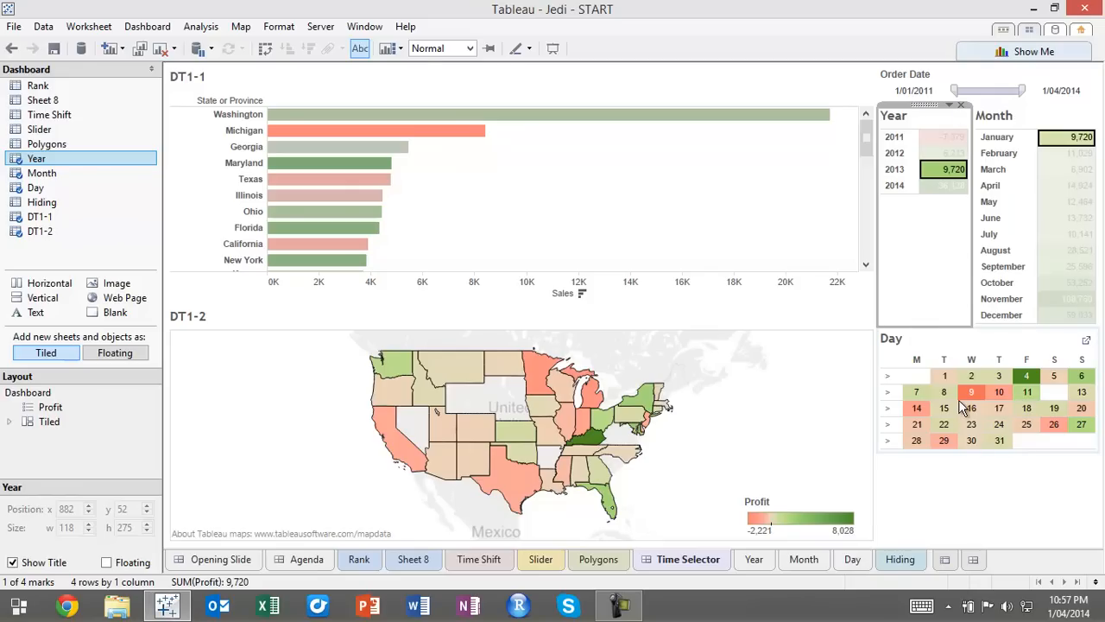
Select the third week of January 2013 (days 14 to 20) in the Day calendar, and clear that selection
click(890, 408)
click(889, 408)
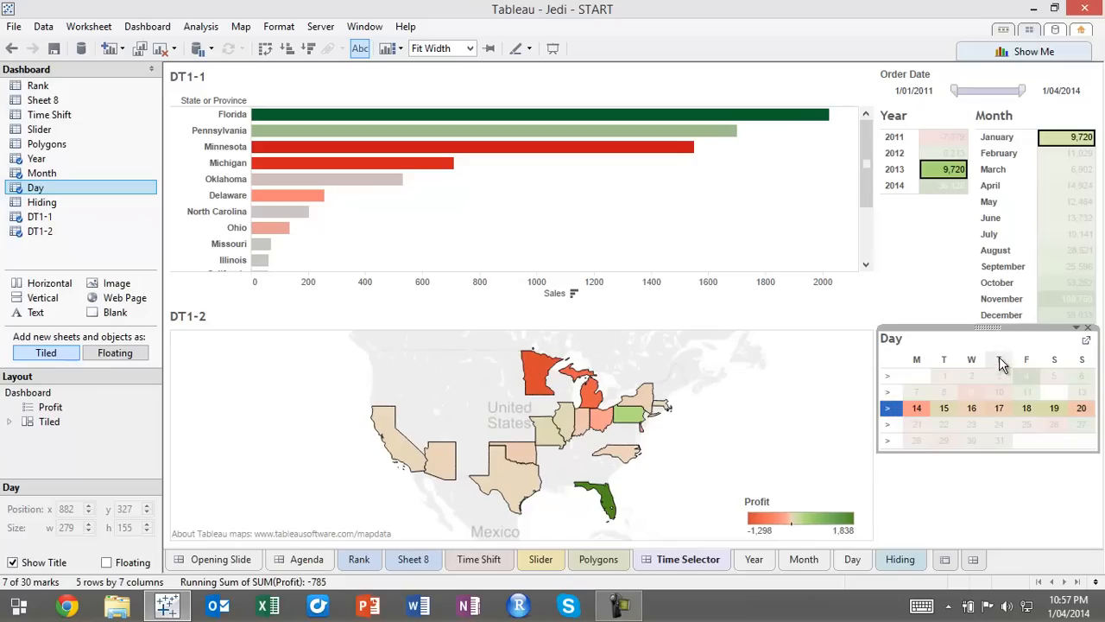
drag(1056, 451, 1056, 447)
click(1047, 443)
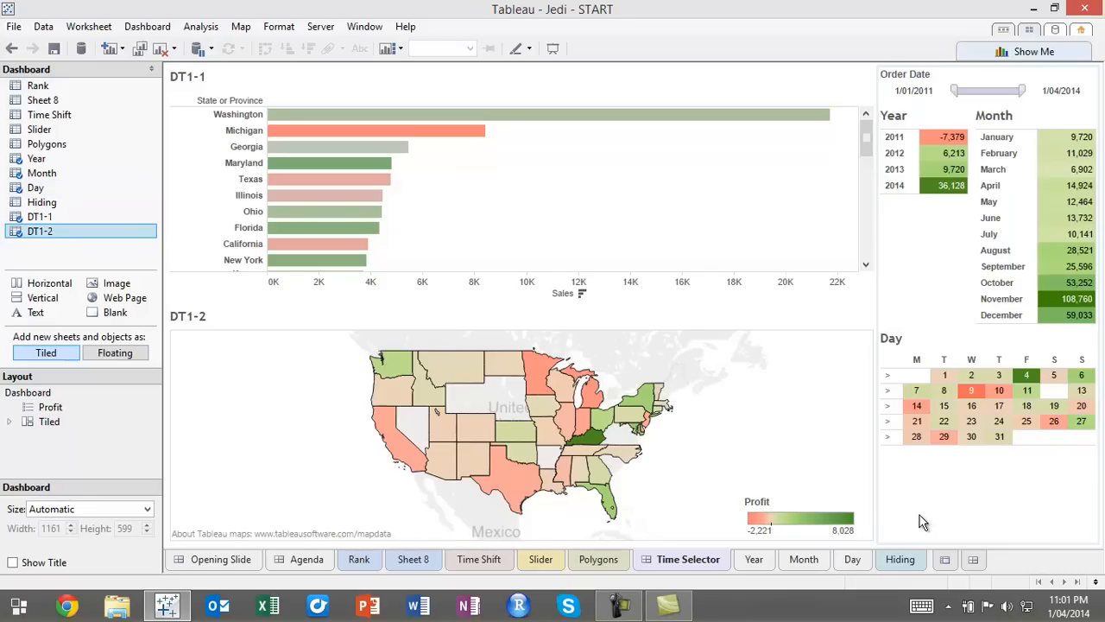
Open the Hiding sheet and apply the Percent of Total quick table calculation to SUM(Sales) on Columns
click(904, 560)
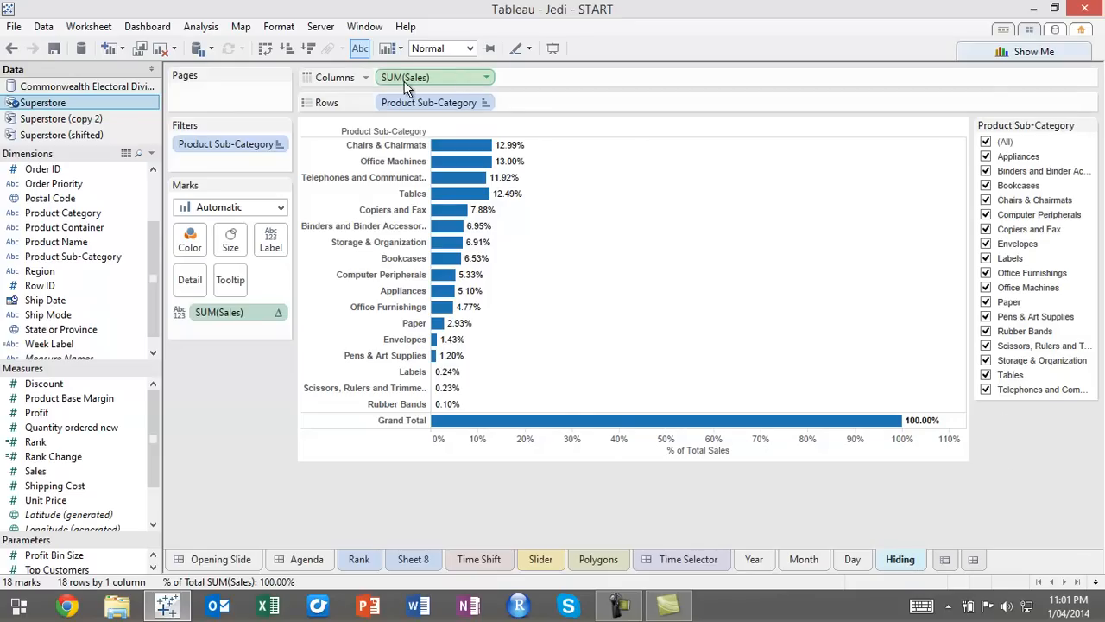
click(486, 78)
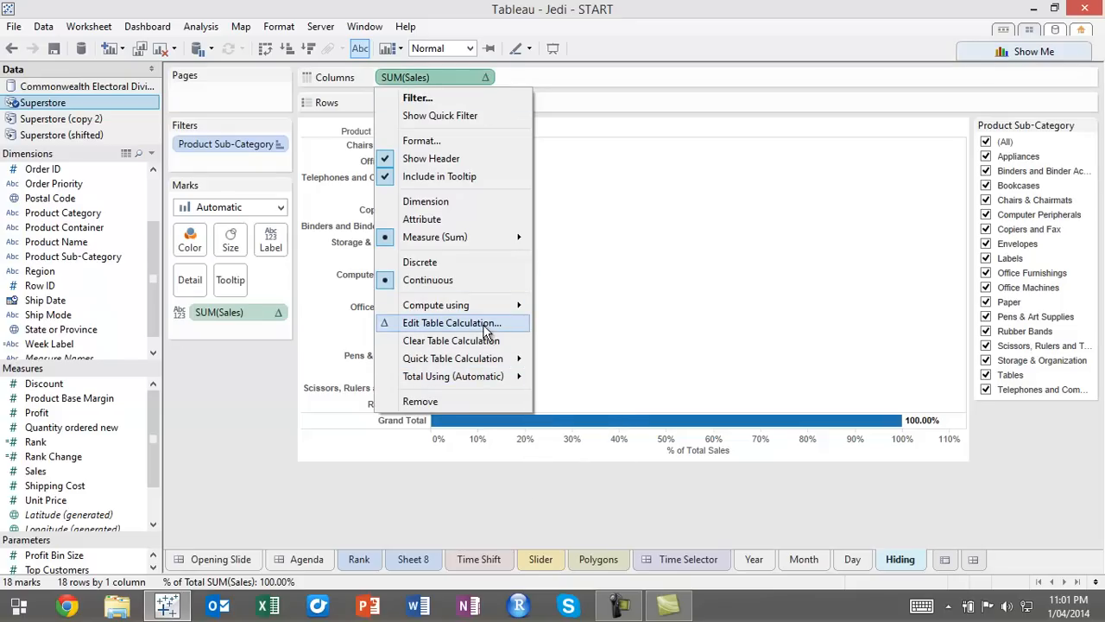
mouse_move(499, 361)
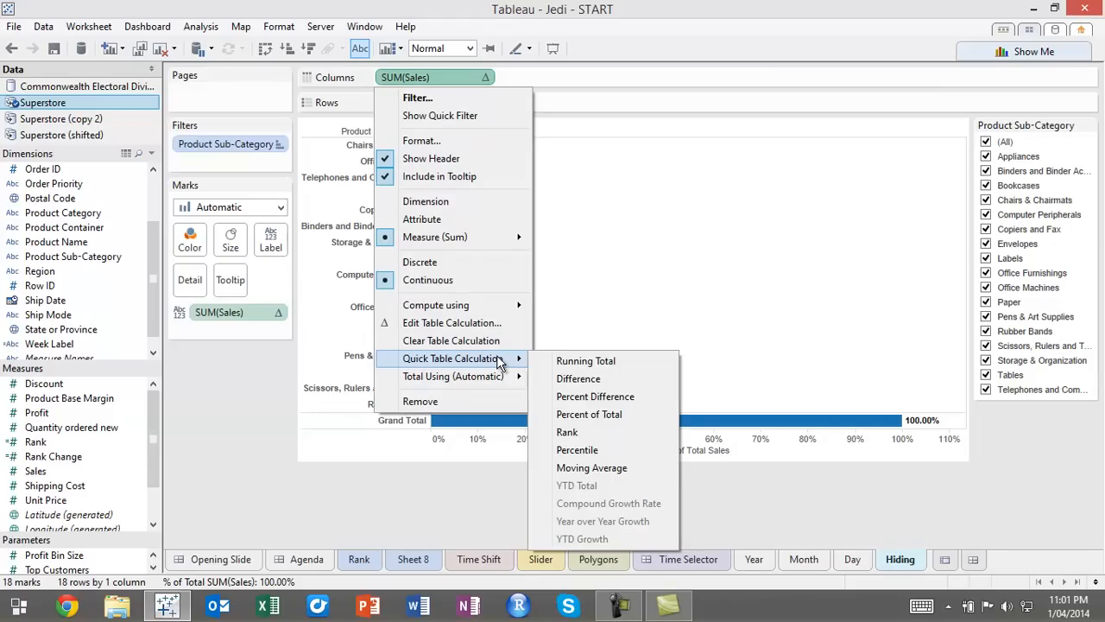
click(603, 418)
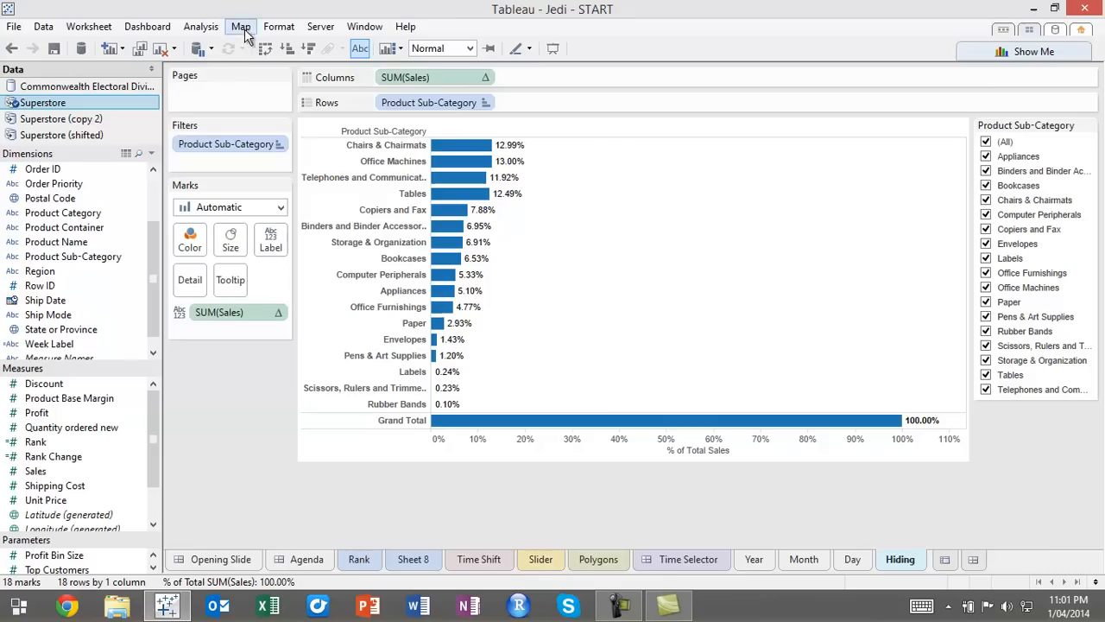
Remove the column grand total from the sub-category chart and sort the bars in descending order of sales
click(205, 31)
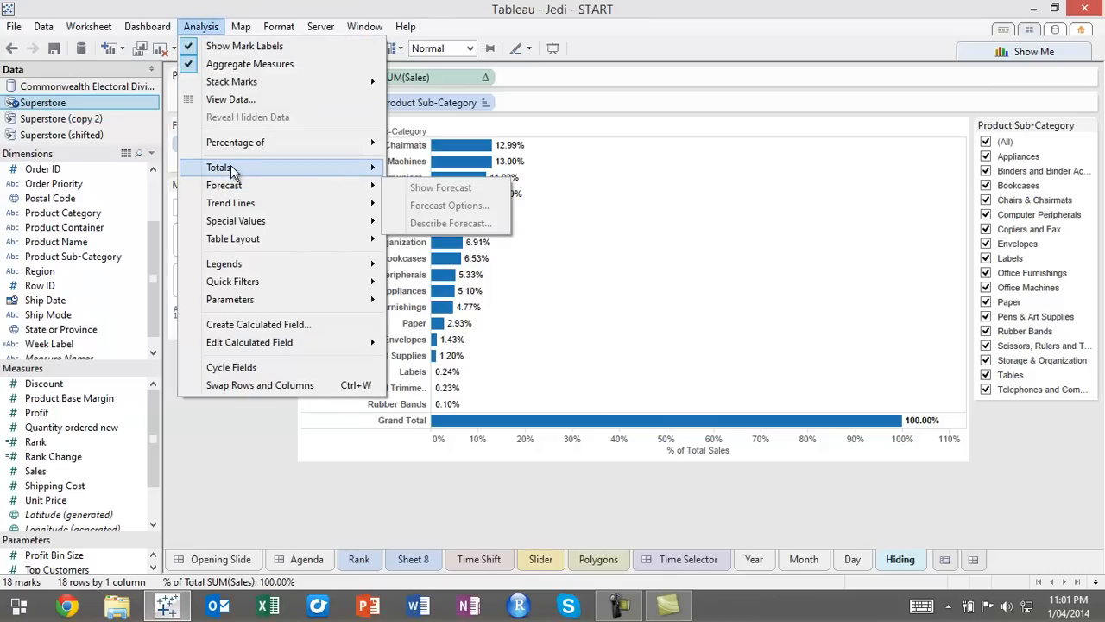
mouse_move(246, 167)
click(429, 187)
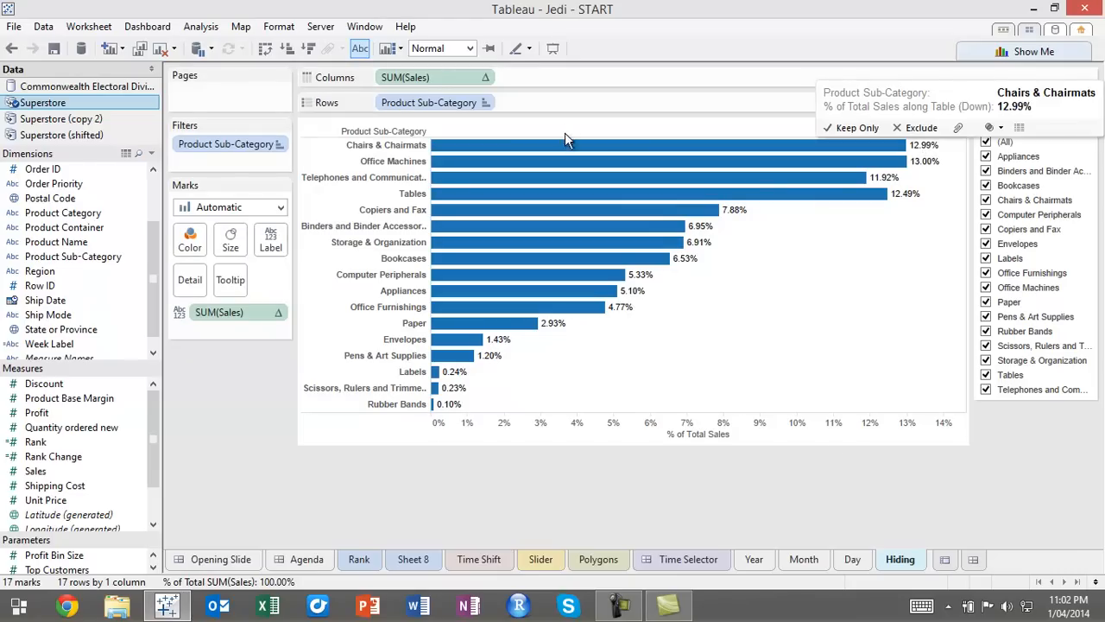
click(309, 49)
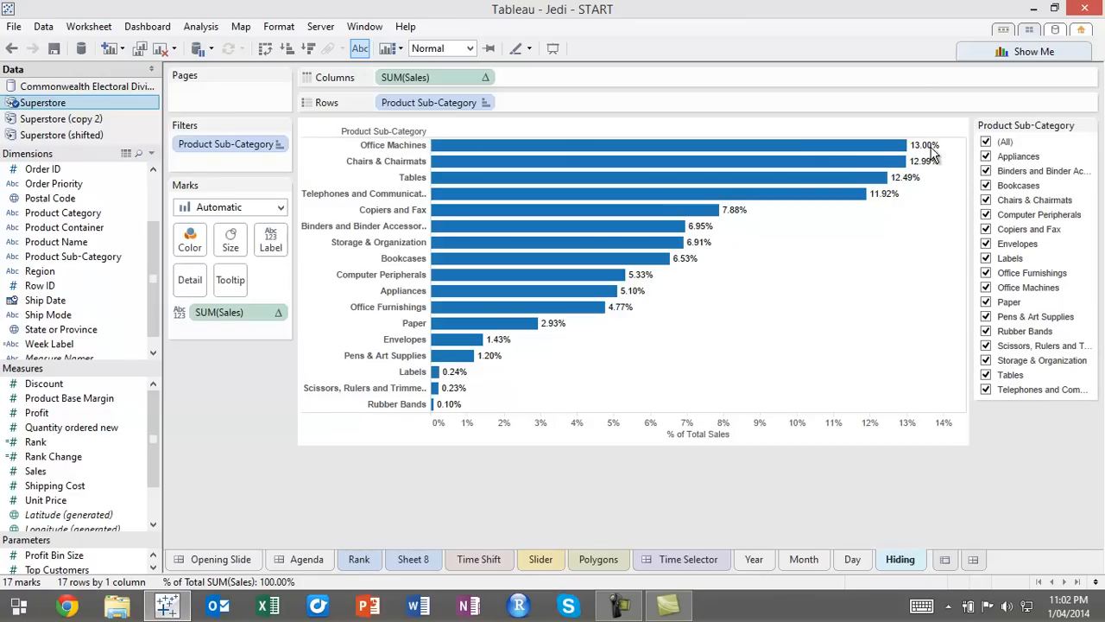
Try excluding Bookcases and Binders and Binder Accessories with the Product Sub-Category quick filter, and include both again
click(986, 185)
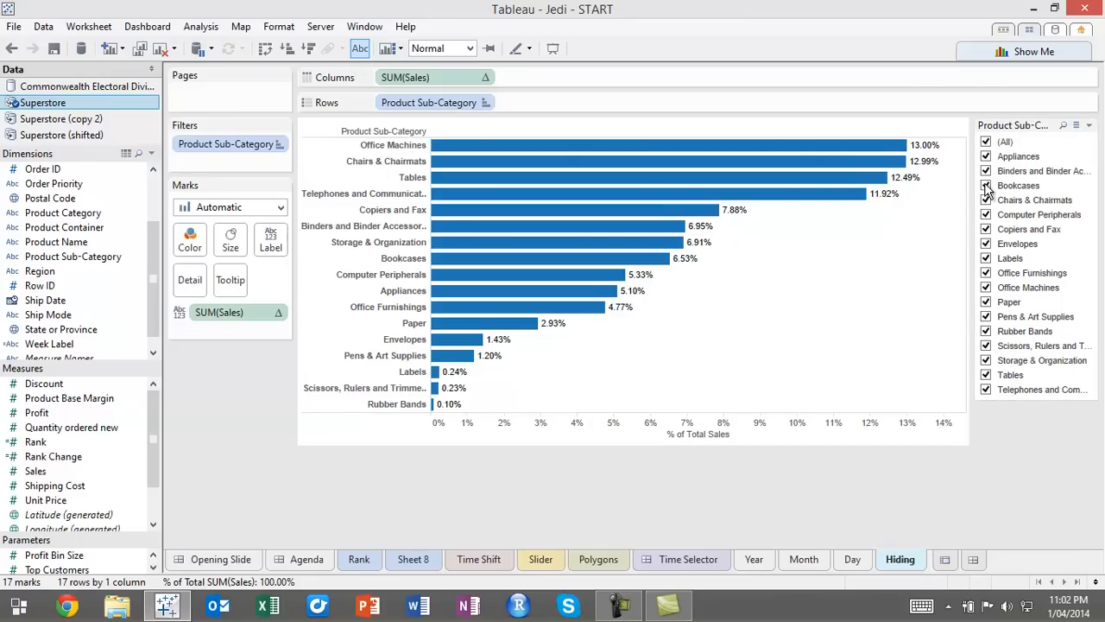
click(986, 171)
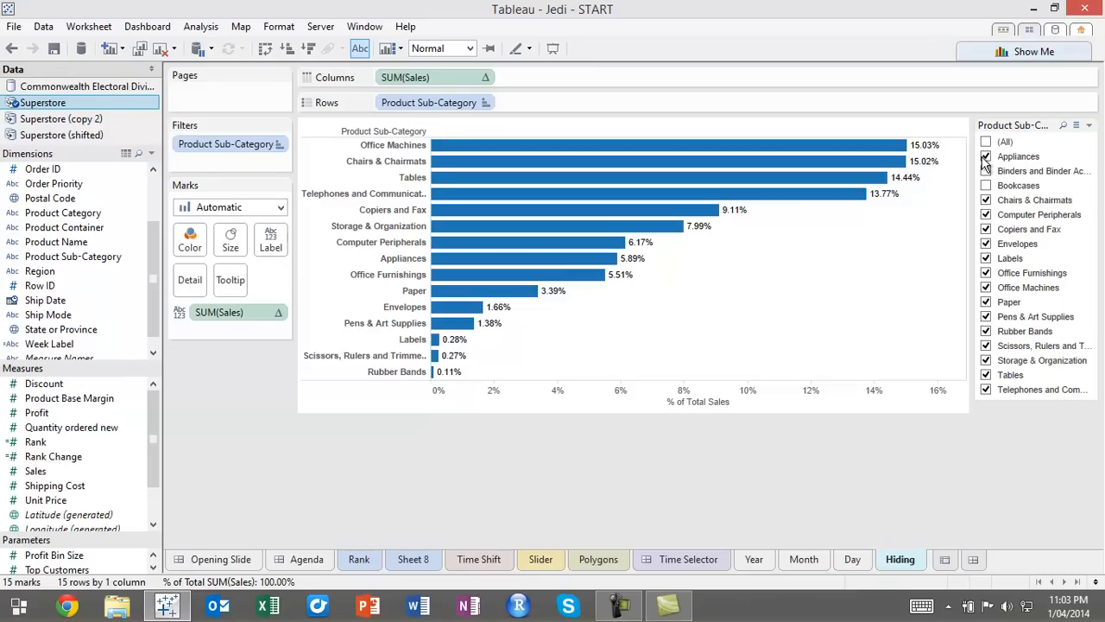
click(986, 170)
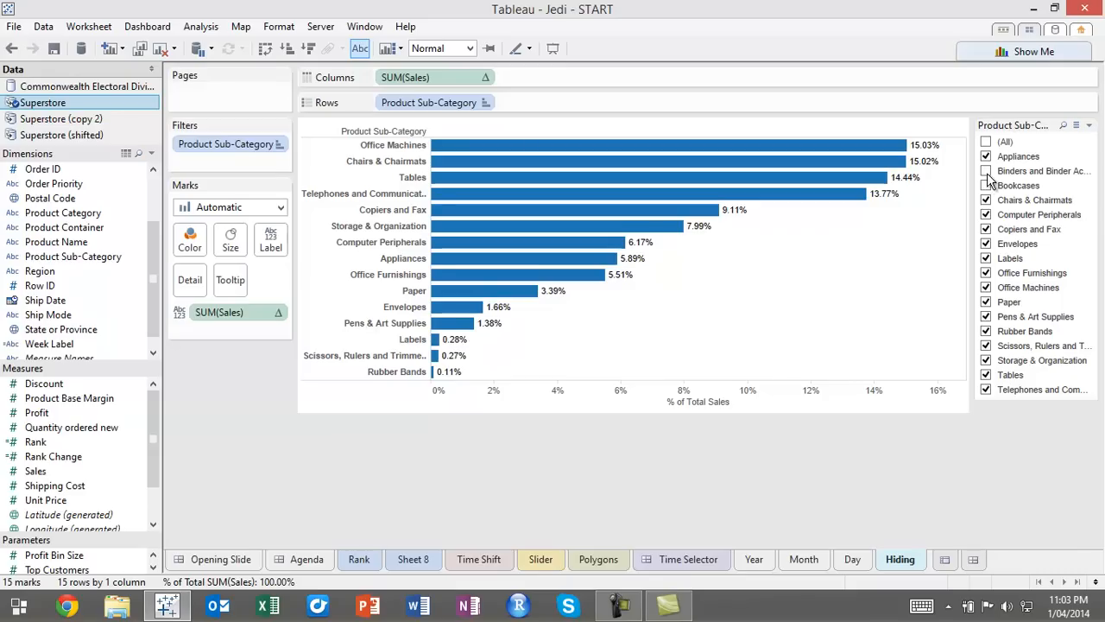
click(986, 185)
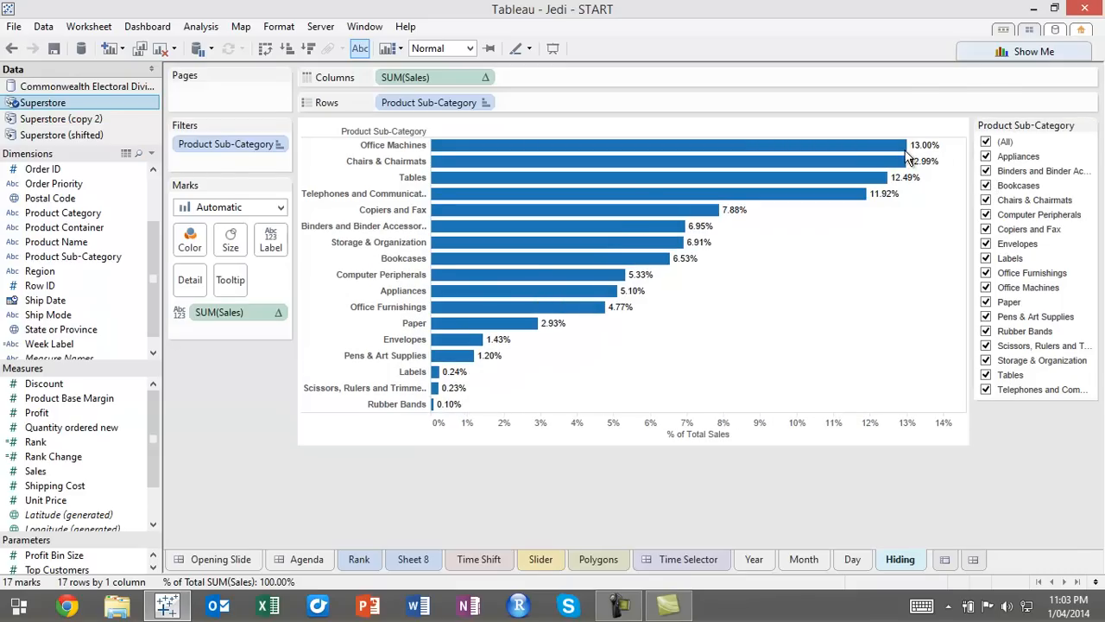
Remove the Product Sub-Category filter from the Hiding sheet
mouse_move(903, 149)
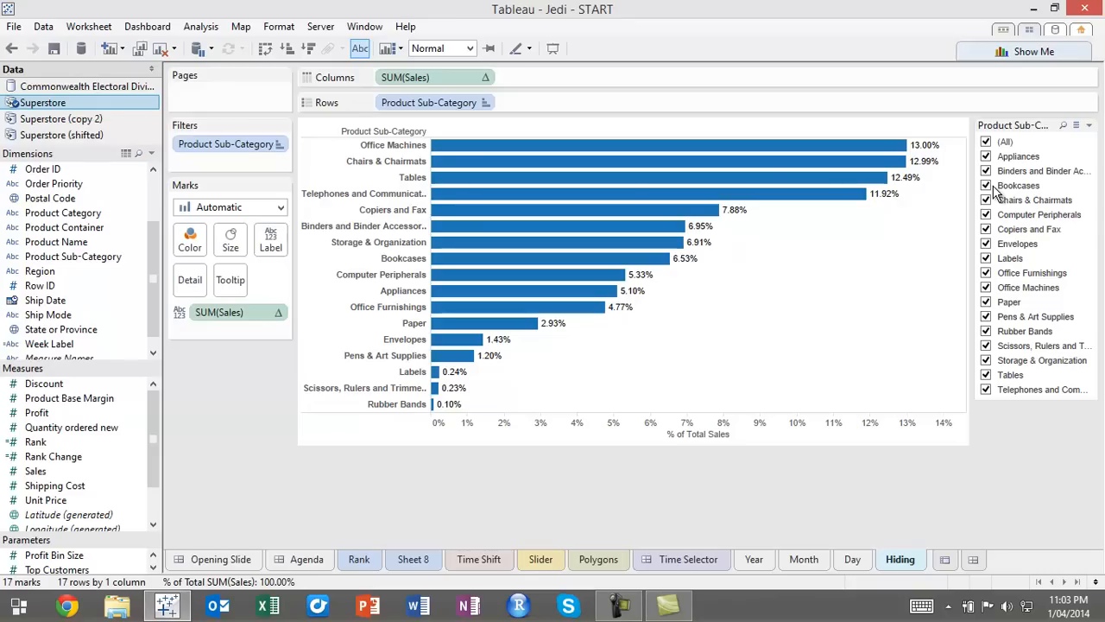
drag(258, 141, 90, 240)
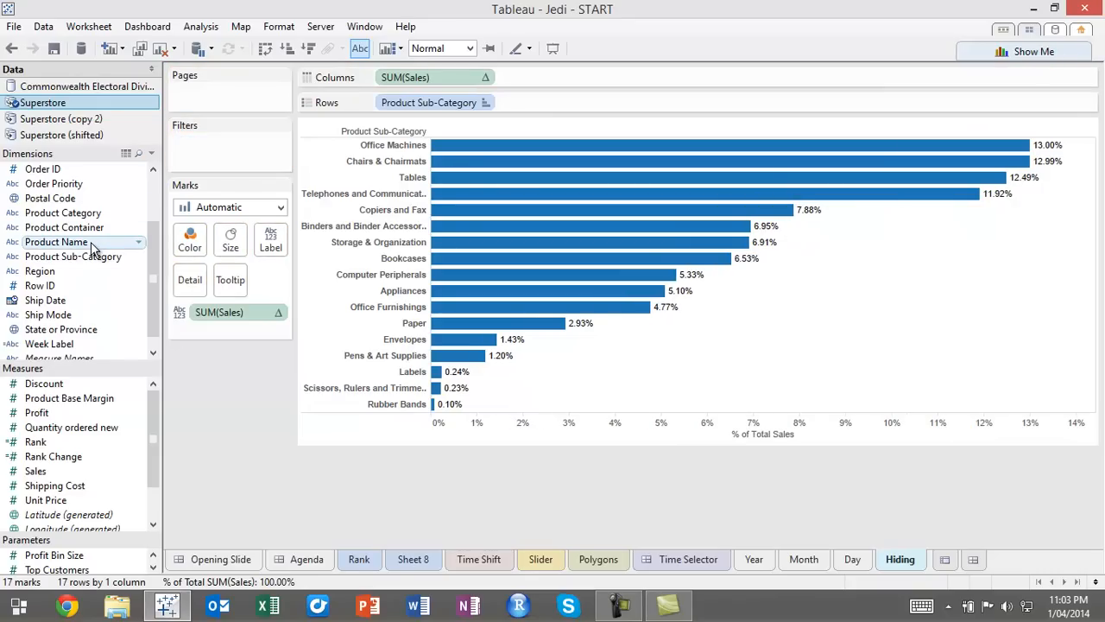
Enlarge the Dimensions list by lowering its divider with the Measures list
drag(97, 366, 111, 414)
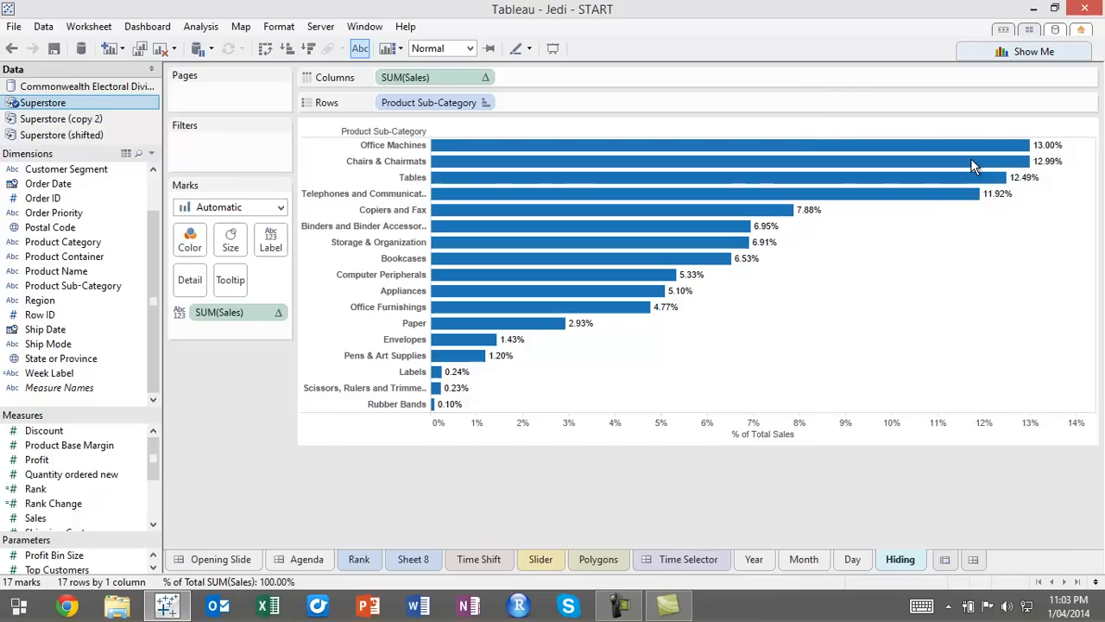
drag(982, 215, 920, 168)
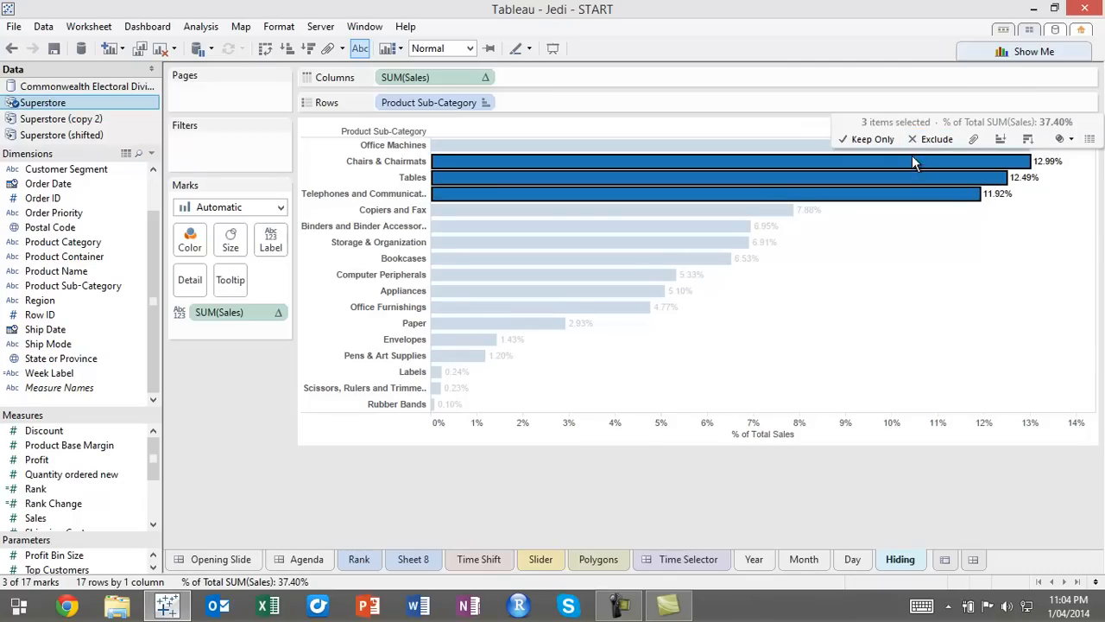
right_click(912, 158)
mouse_move(962, 275)
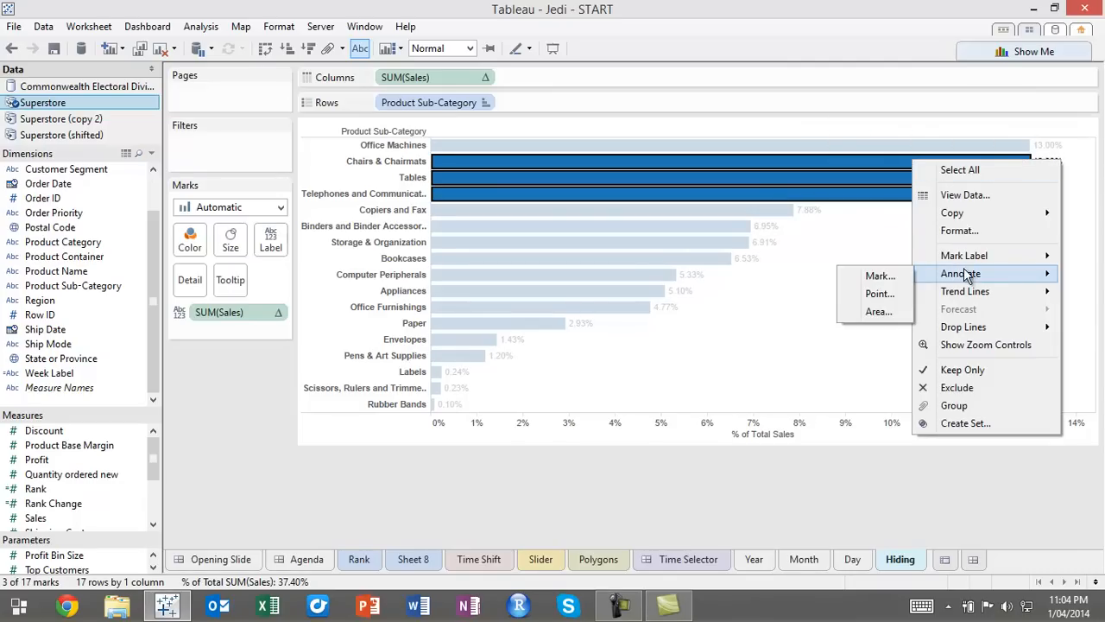
click(750, 344)
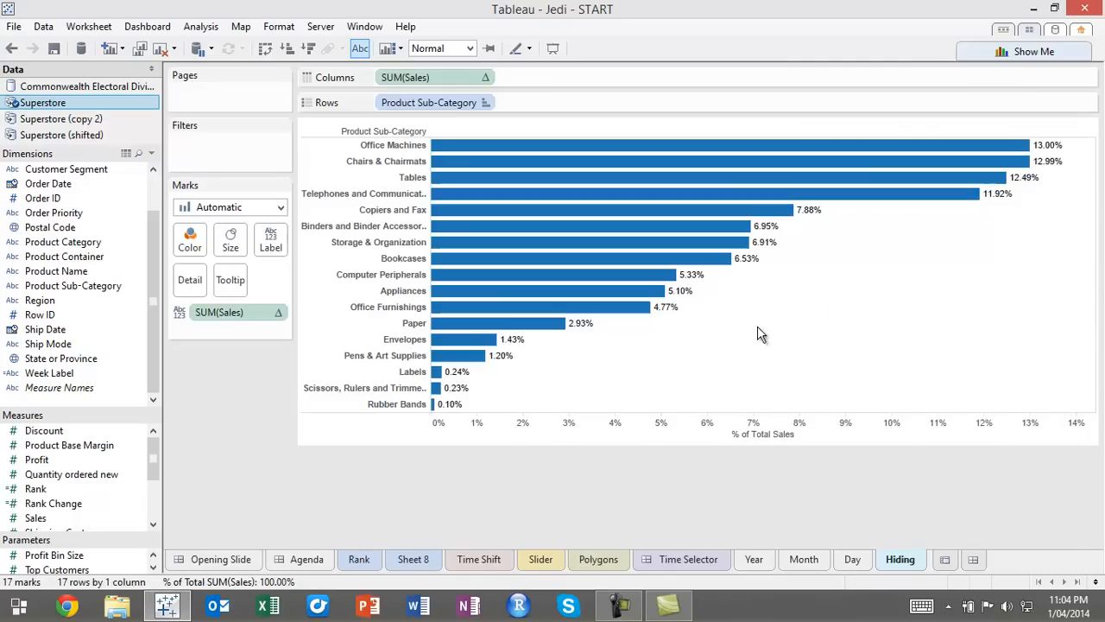
click(864, 161)
right_click(864, 161)
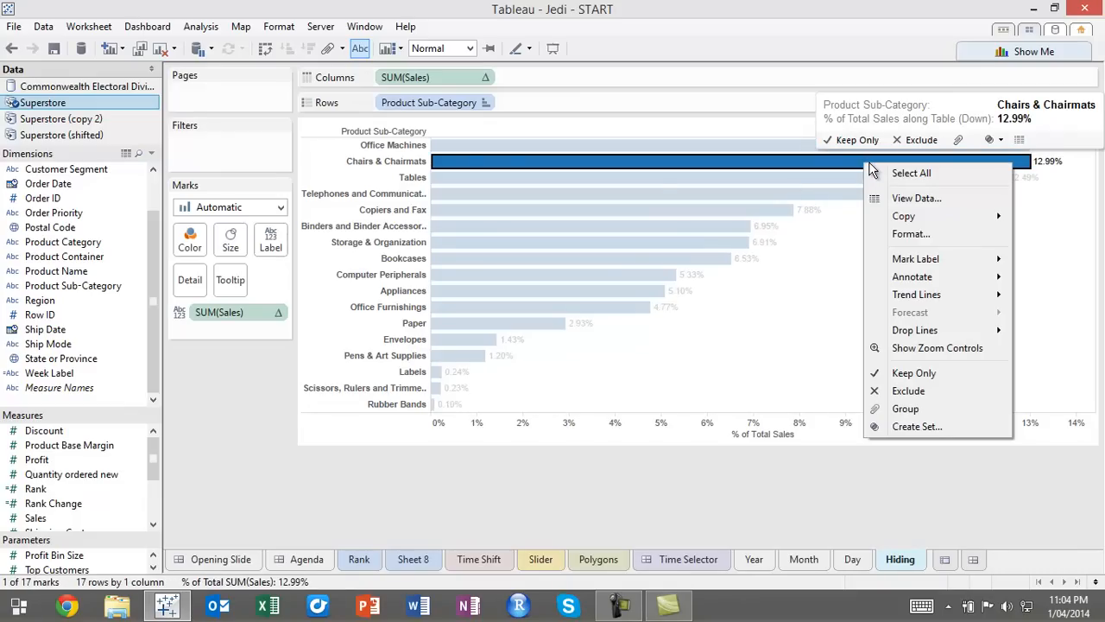
click(384, 164)
right_click(384, 164)
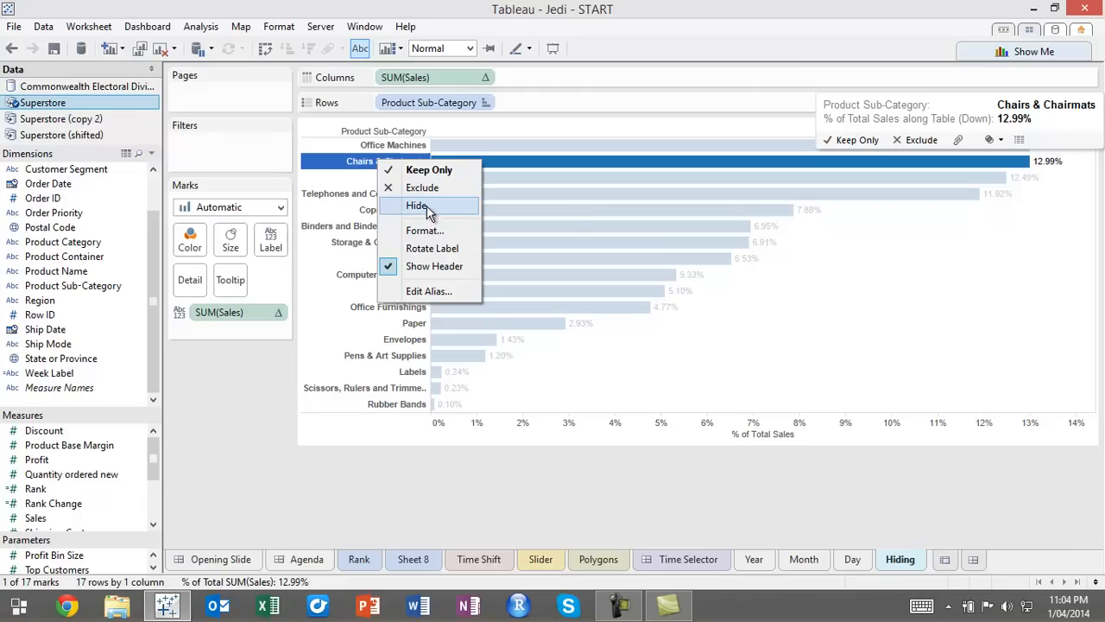
click(1018, 182)
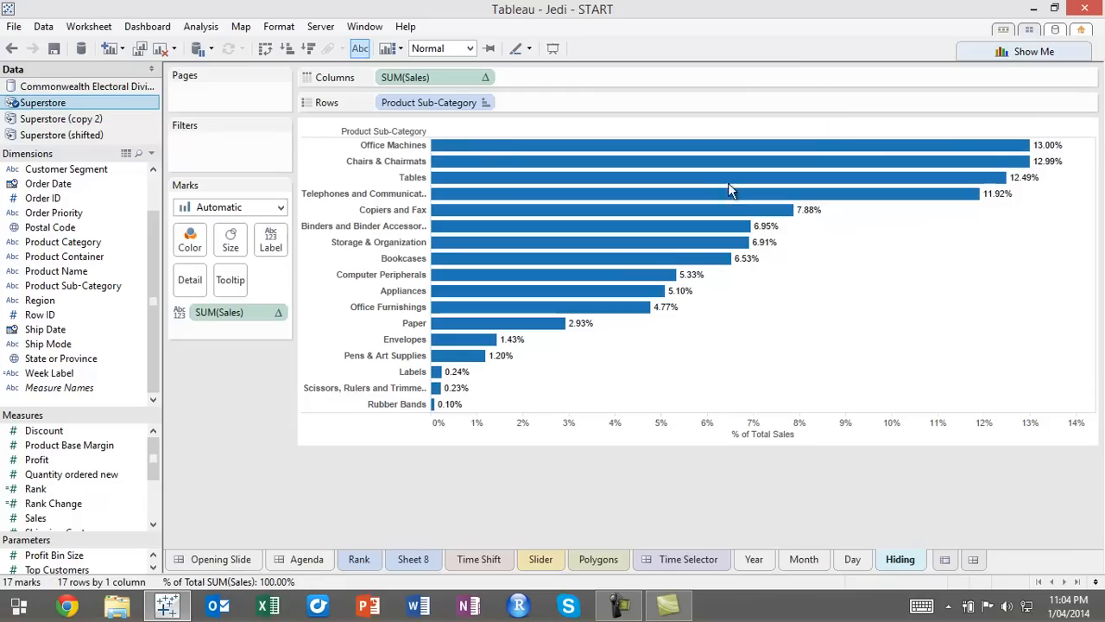
Try hiding the Chairs & Chairmats sub-category from the chart, and show the hidden data again
click(404, 164)
right_click(402, 164)
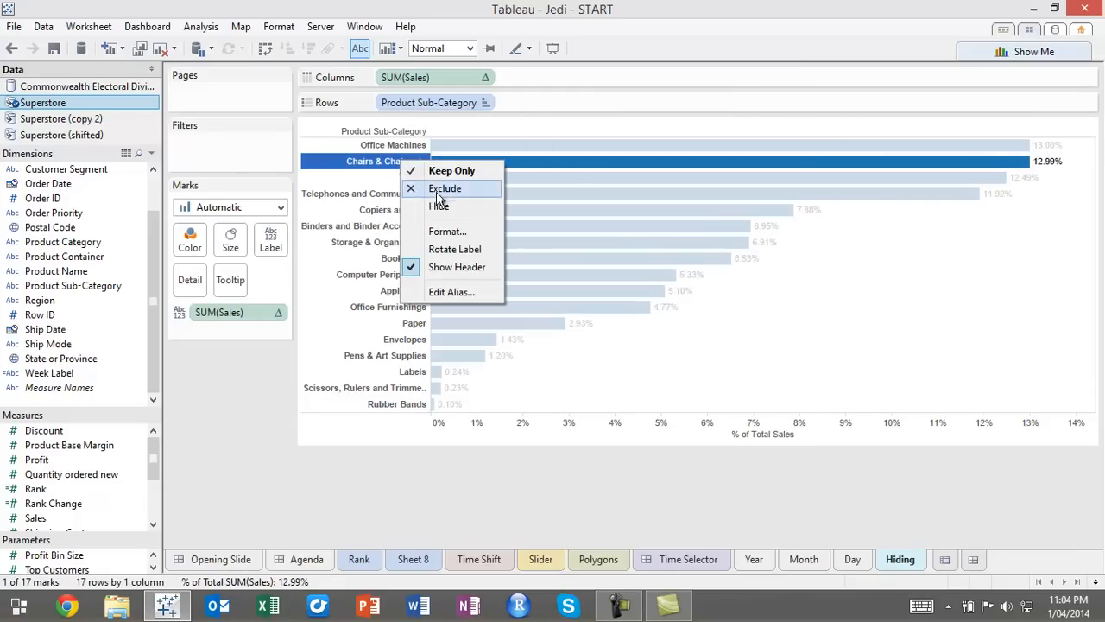
click(439, 207)
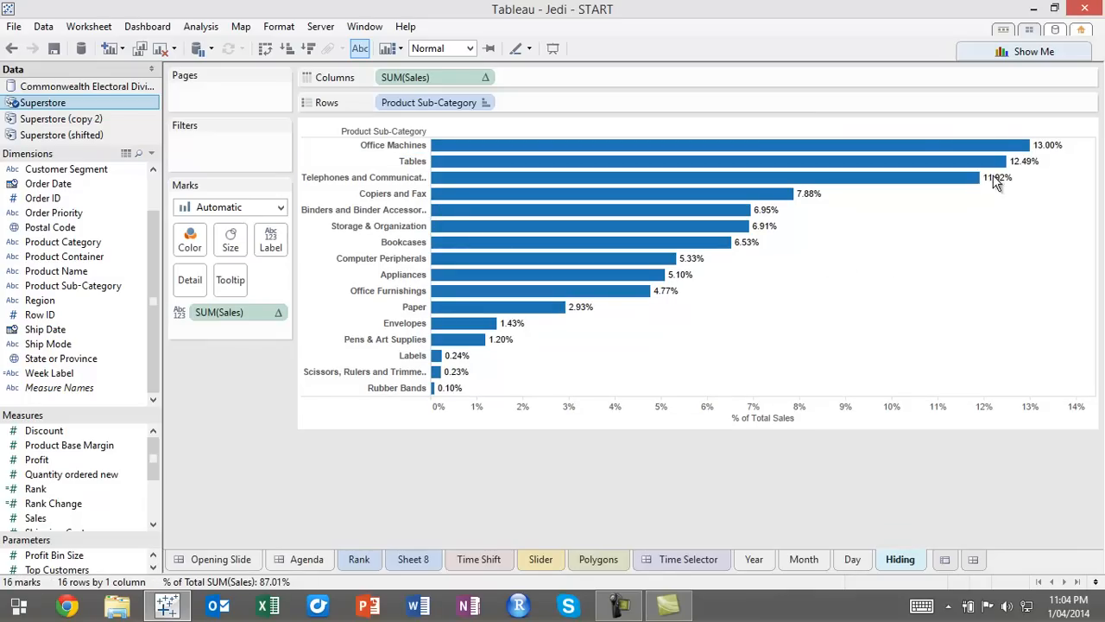
mouse_move(1010, 153)
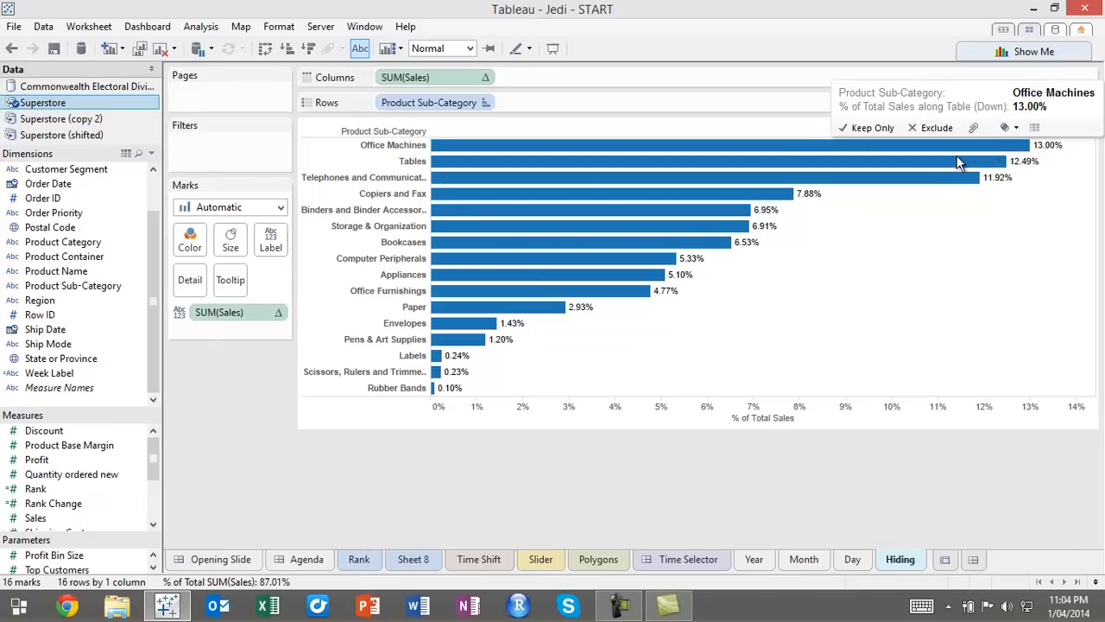
right_click(413, 163)
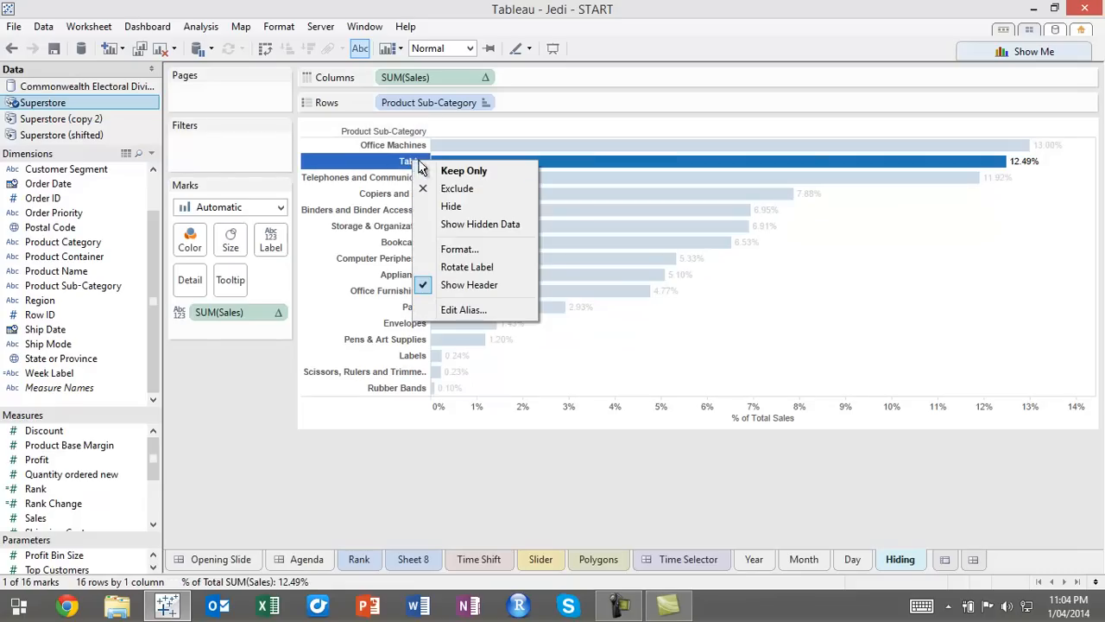
click(479, 225)
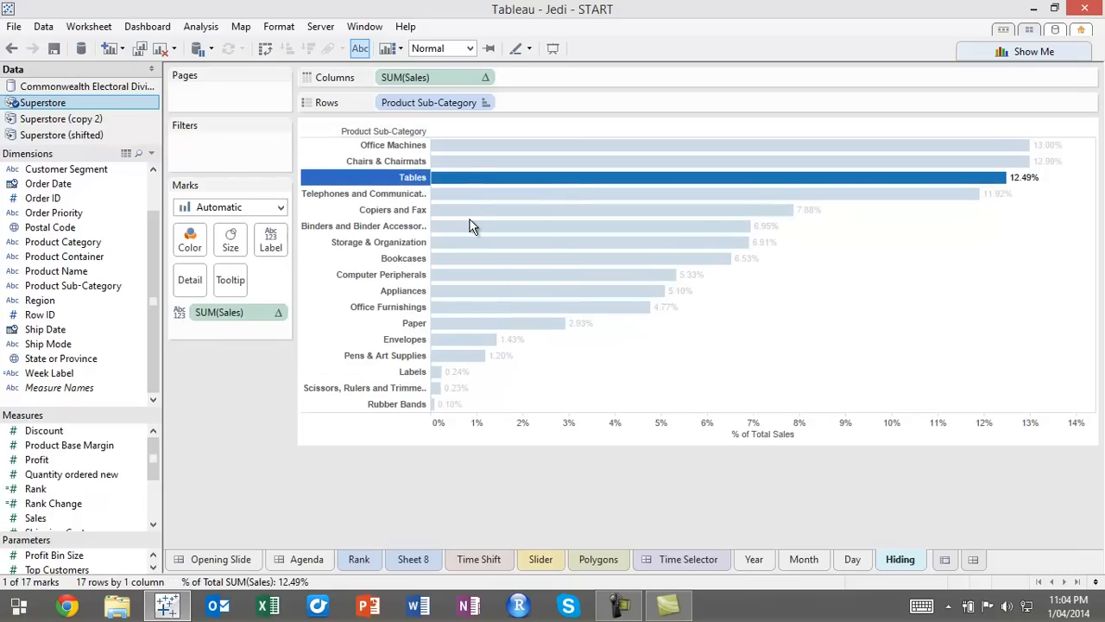
click(815, 363)
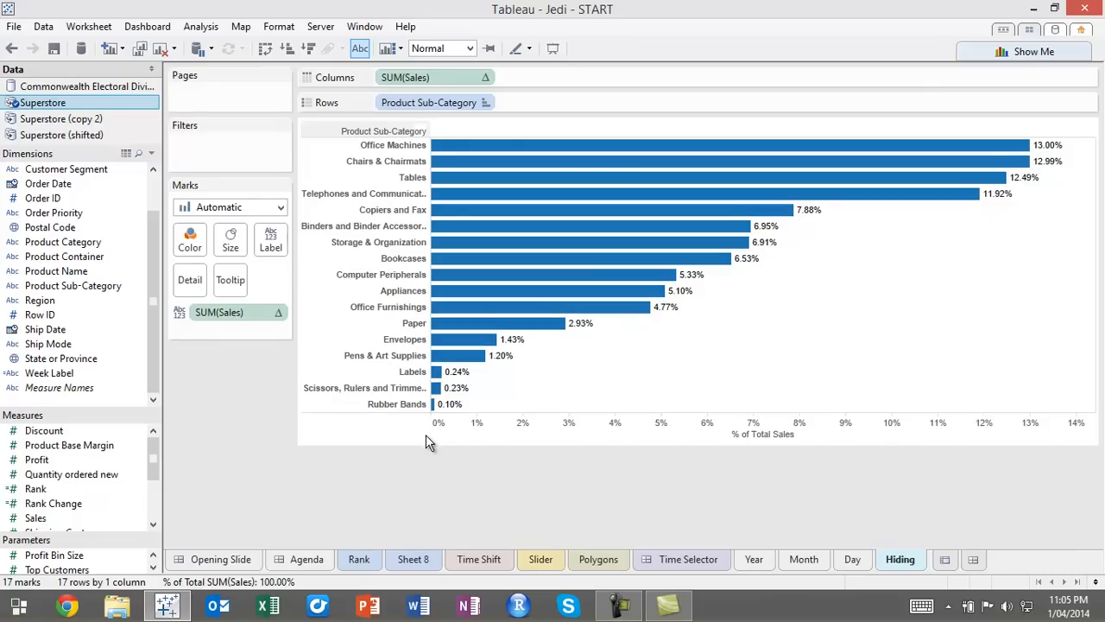
Start a new calculated field in the Superstore data source and name it Post Query SubCategory
right_click(61, 411)
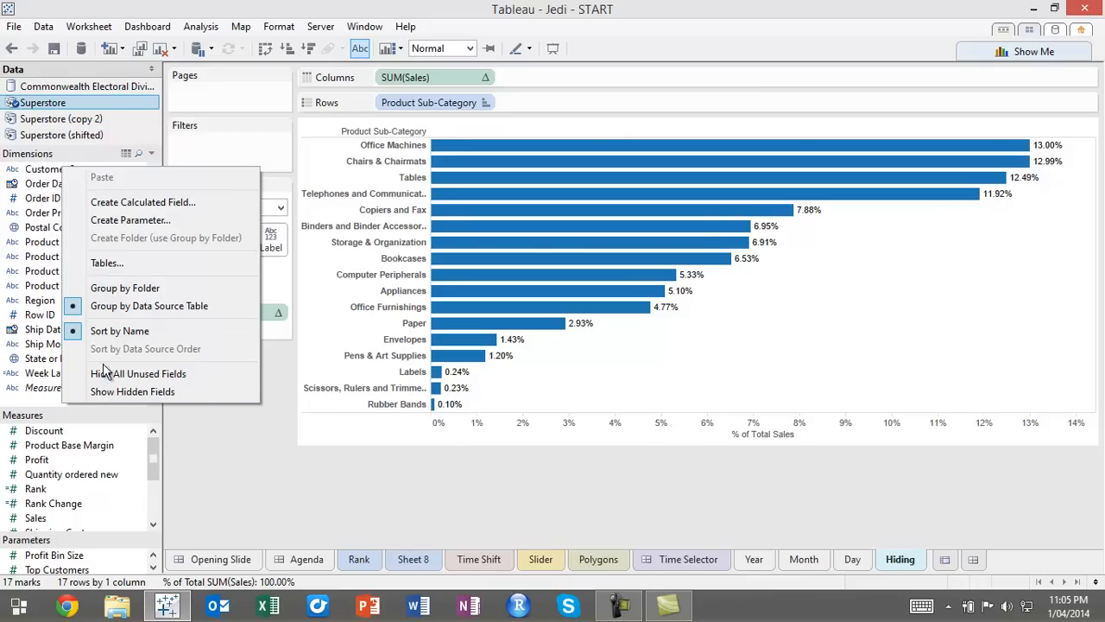
click(129, 202)
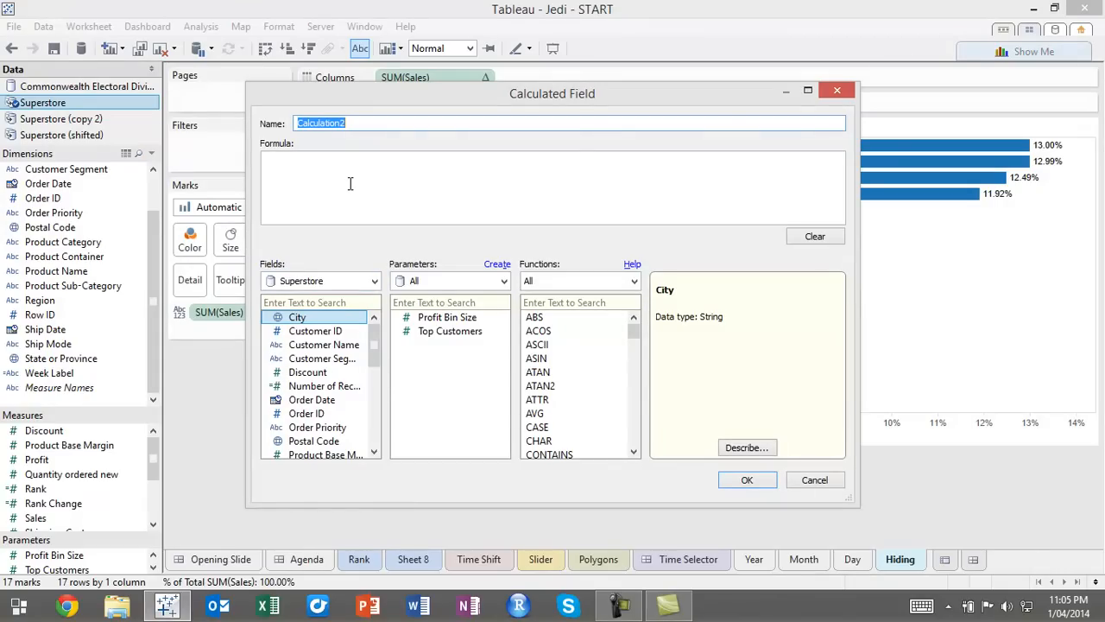
text(Post Query SubCategory)
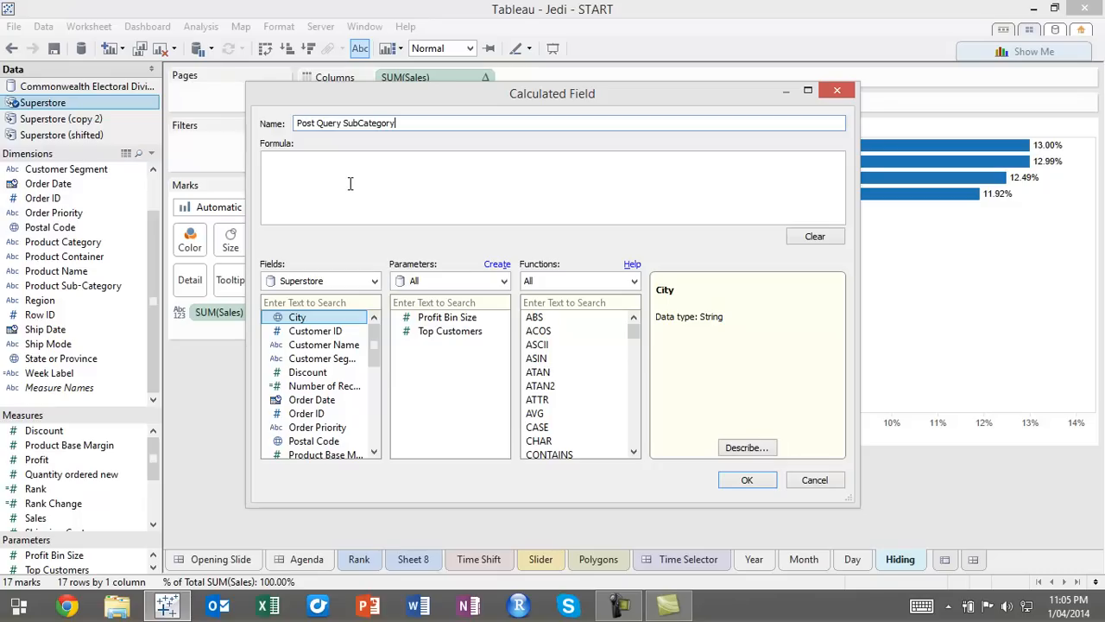
Give the Post Query SubCategory field the formula lookup(attr([Product Sub-Category]), 0) and save it
click(343, 176)
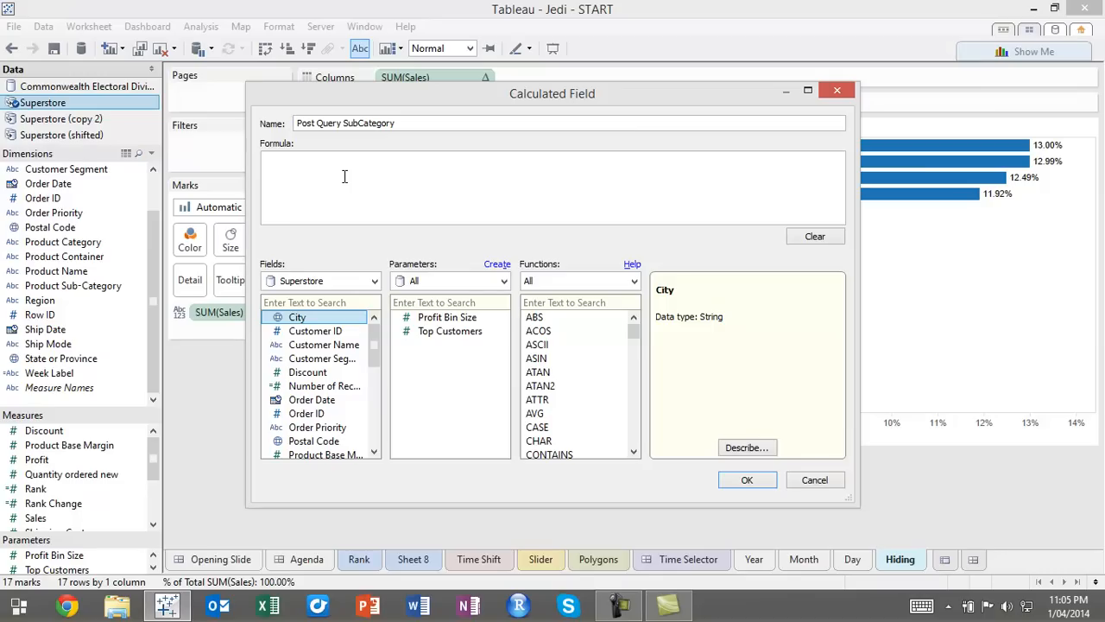
text(lookup()
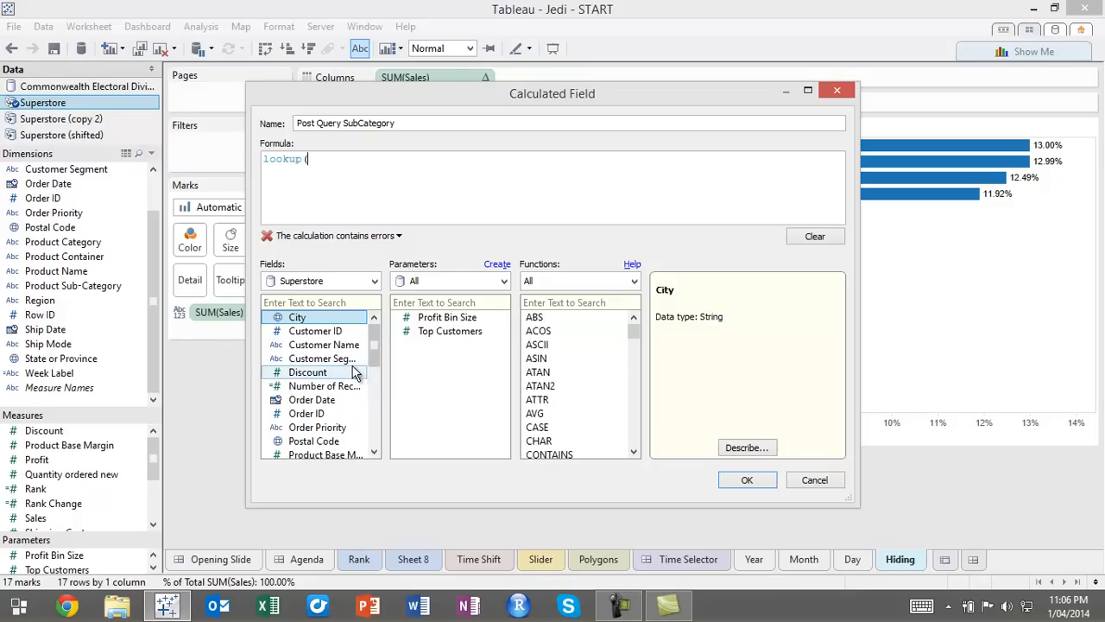
drag(371, 359, 384, 393)
double_click(359, 428)
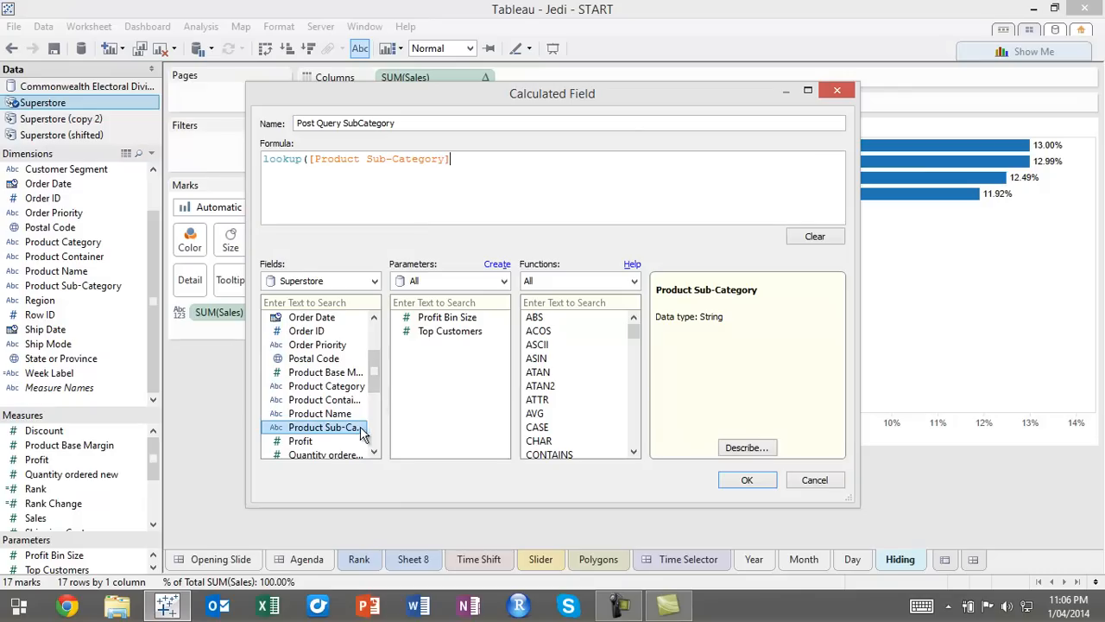
text(, 0))
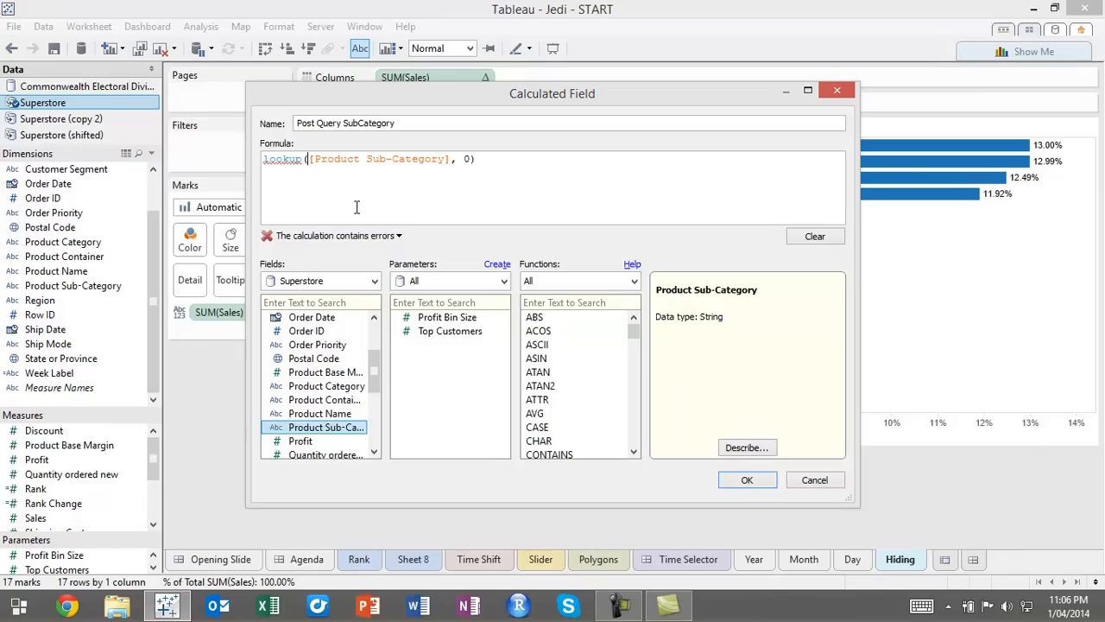
text(attr()
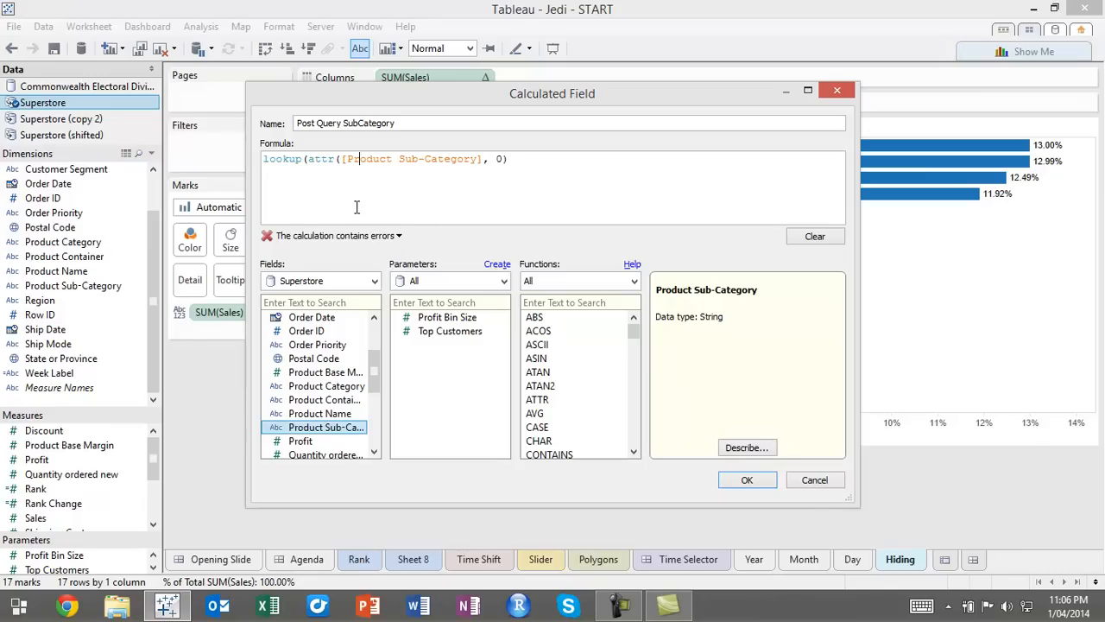
text())
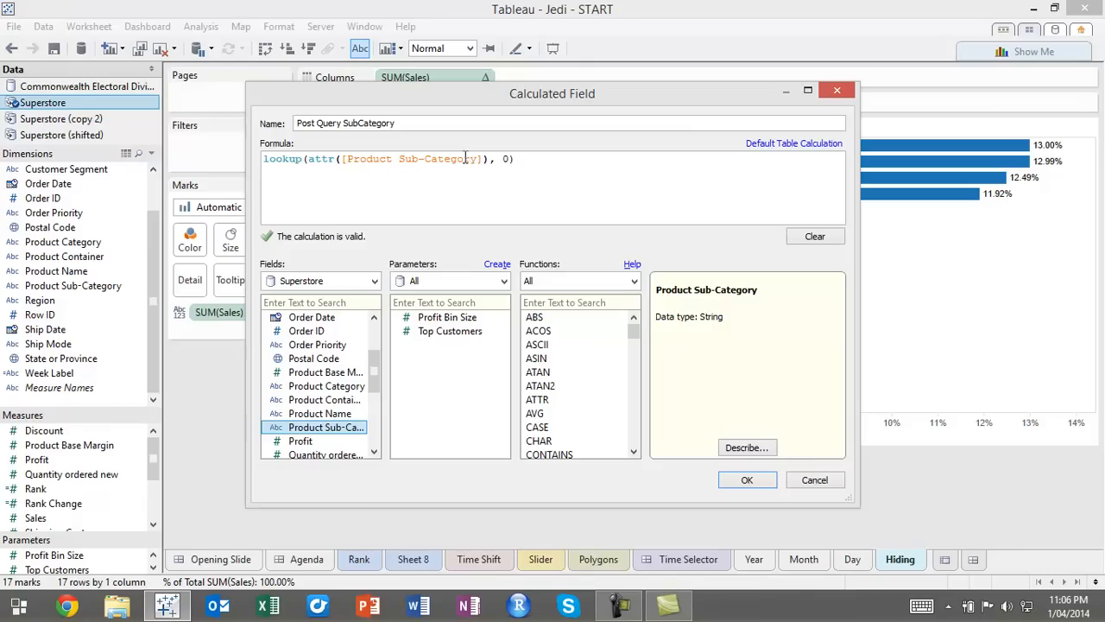
click(747, 480)
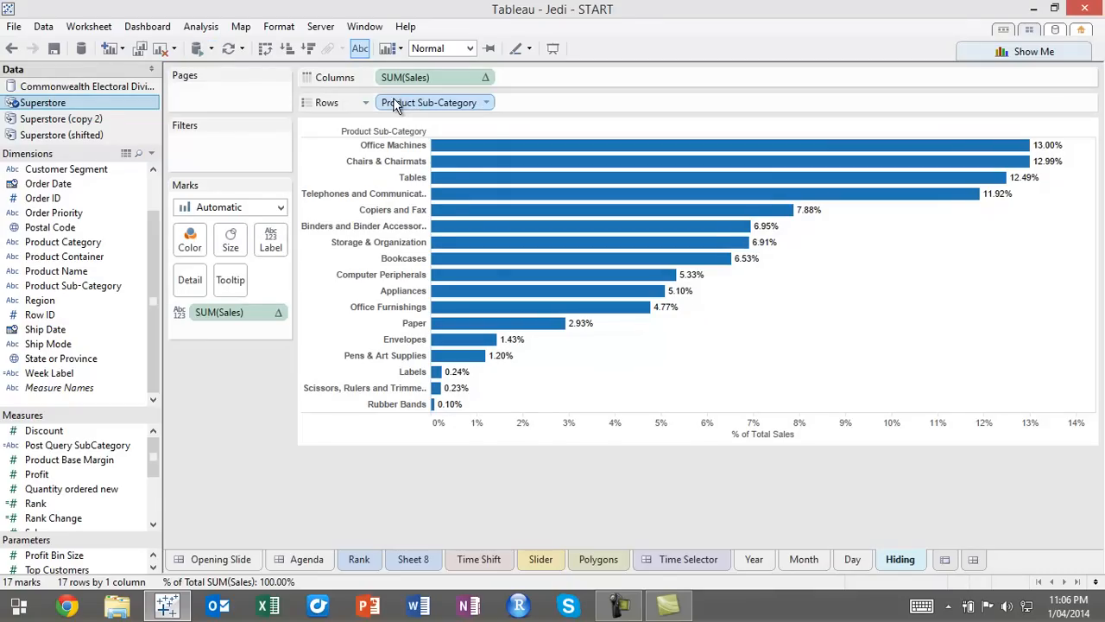
Move Product Sub-Category from Rows to Detail and place Post Query SubCategory on Rows
drag(398, 99, 186, 283)
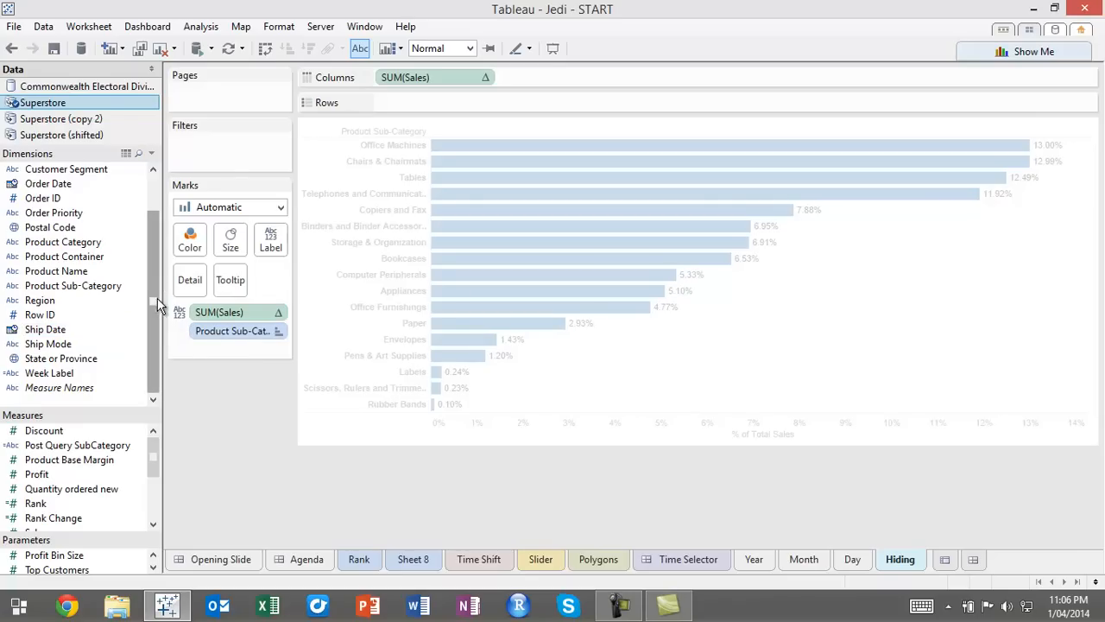
drag(100, 446, 398, 100)
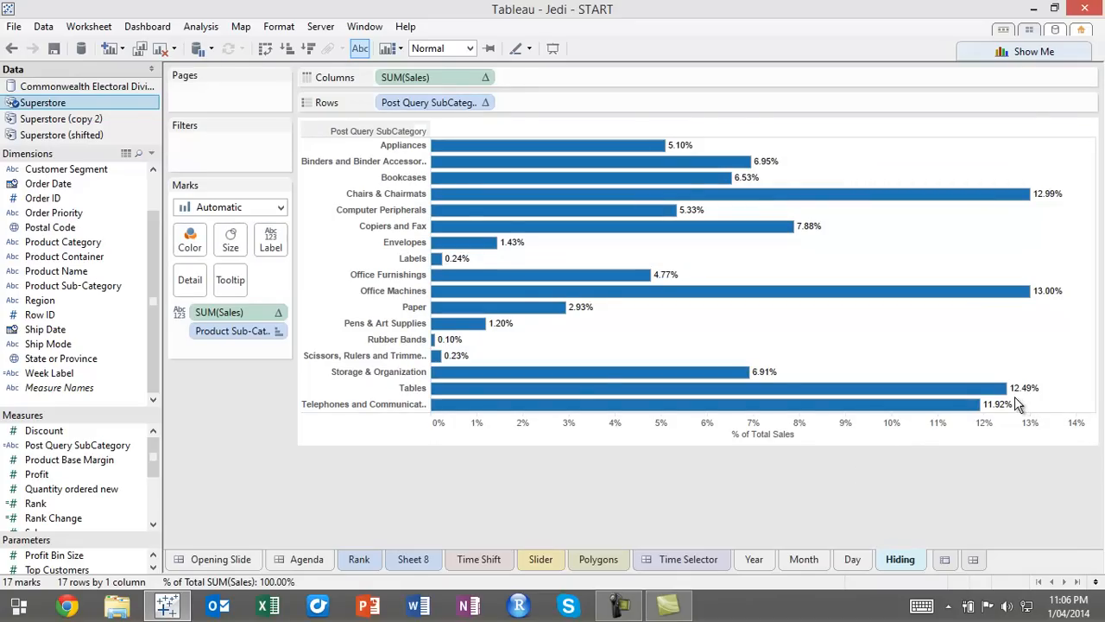
Sort all Post Query SubCategory bars in descending order of sales and clear the mark selection
key(ctrl+a)
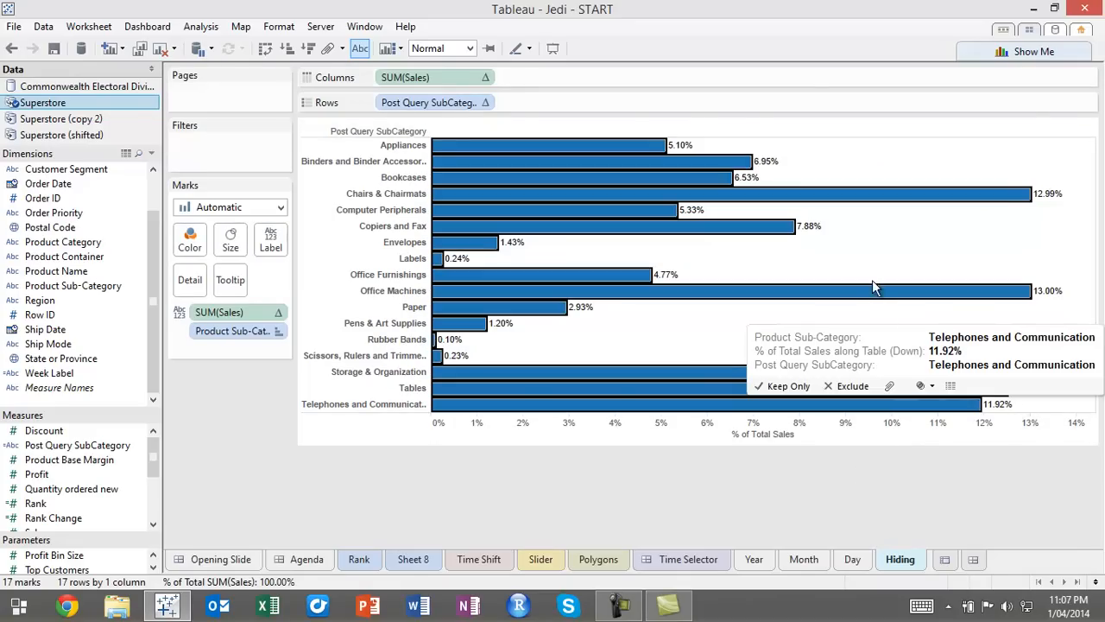
mouse_move(850, 399)
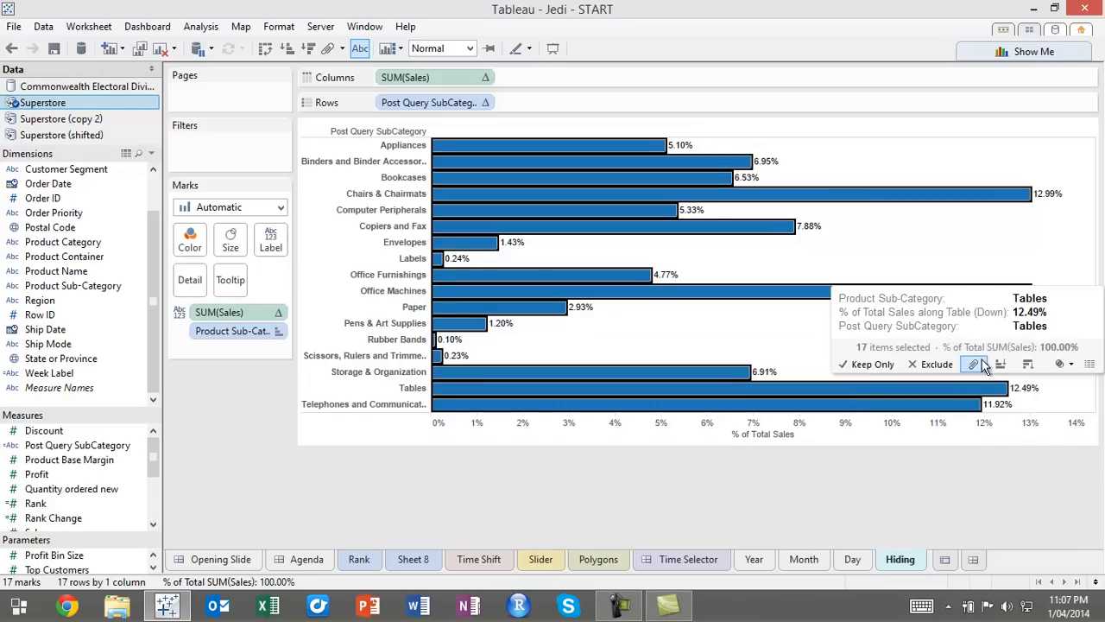
click(1027, 364)
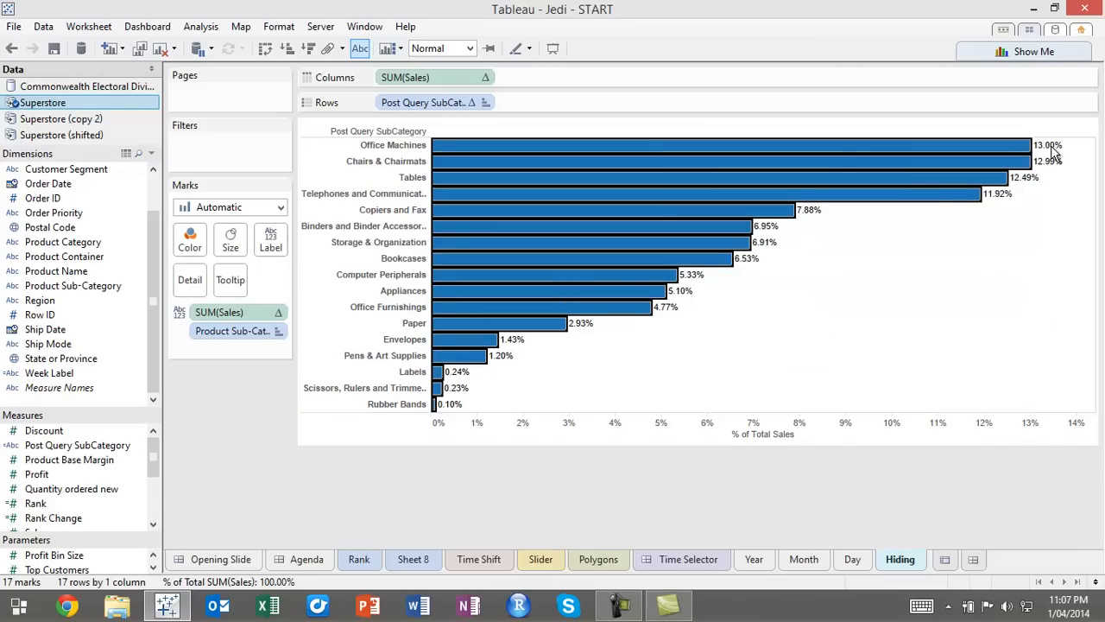
click(1019, 260)
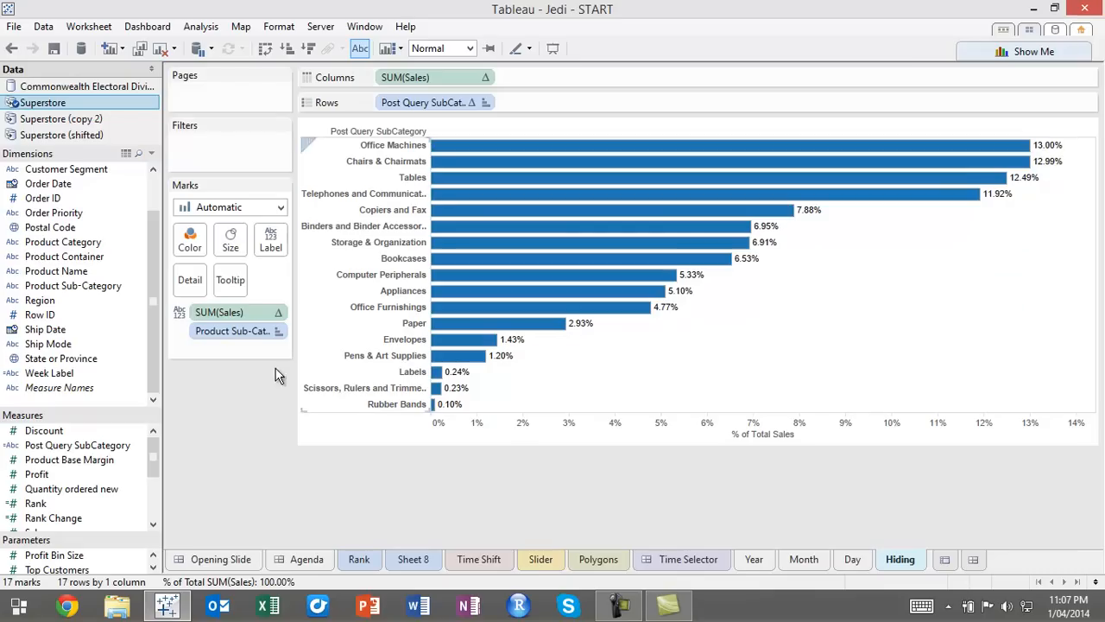
Show a quick filter for Post Query SubCategory on the Hiding sheet
right_click(420, 99)
click(471, 126)
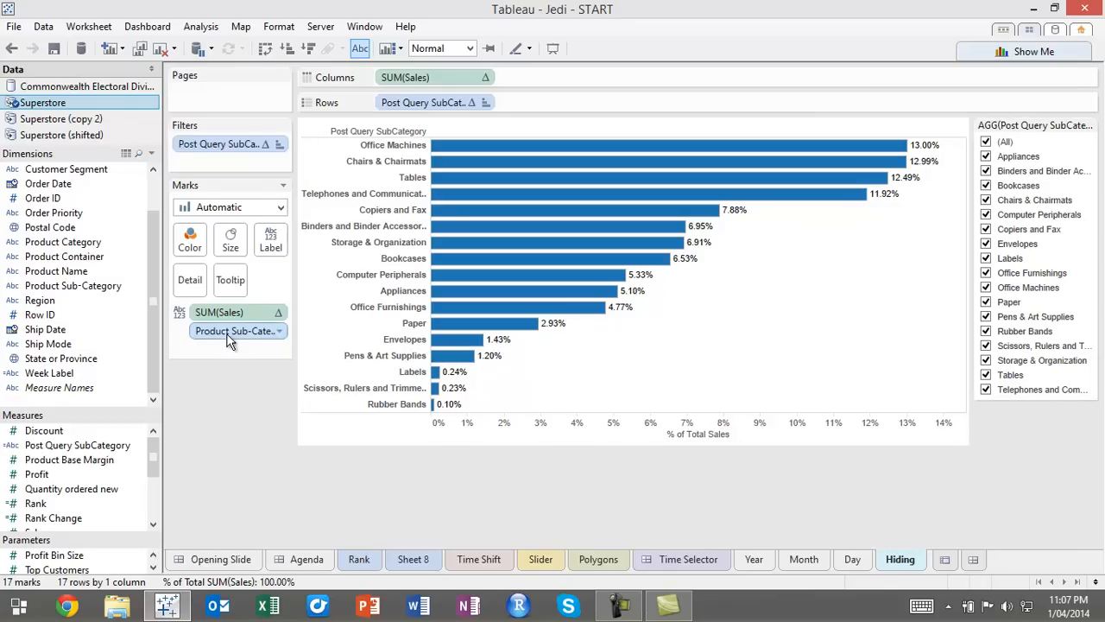
Try excluding Bookcases and Chairs & Chairmats with the Post Query SubCategory quick filter, and include both again
click(986, 186)
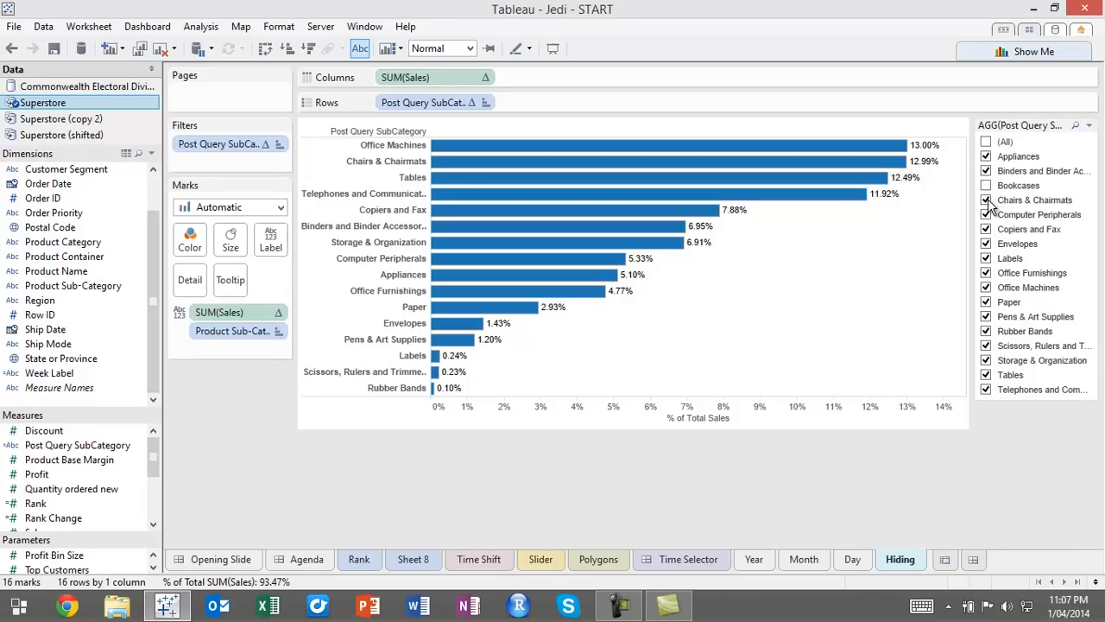
click(987, 200)
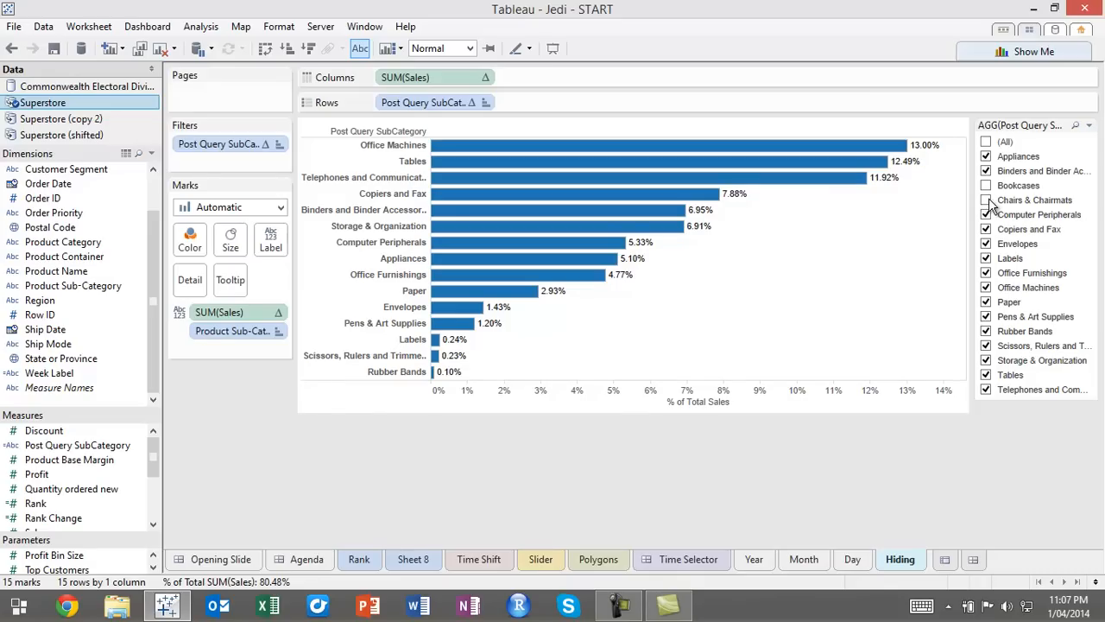
click(987, 200)
click(986, 185)
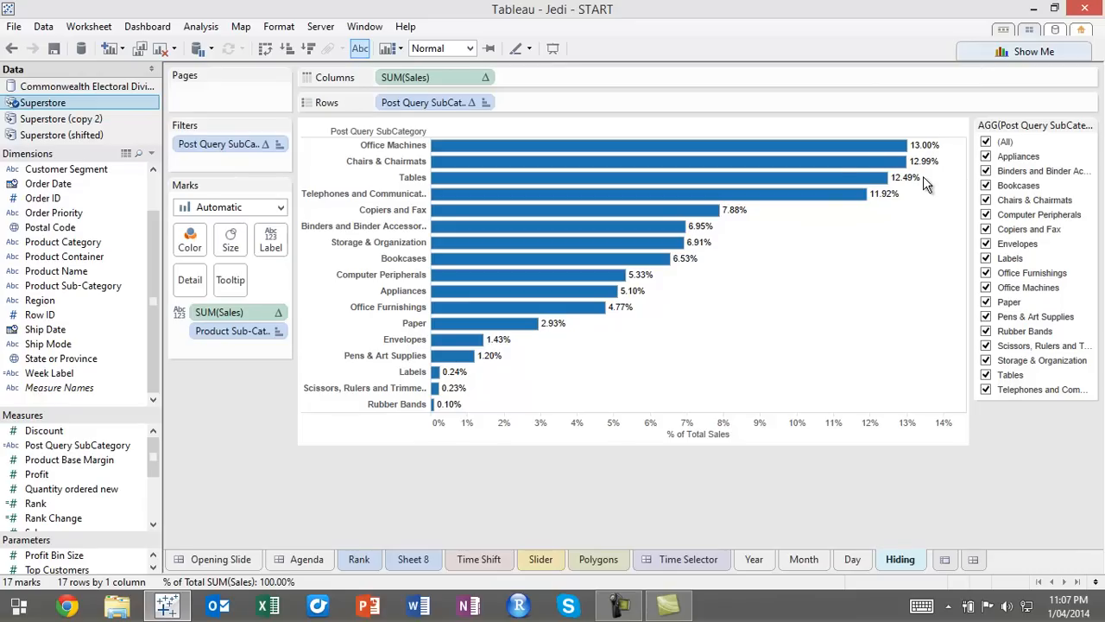
Exclude Binders and Binder Accessories and Bookcases with the Post Query SubCategory quick filter
click(986, 171)
click(986, 186)
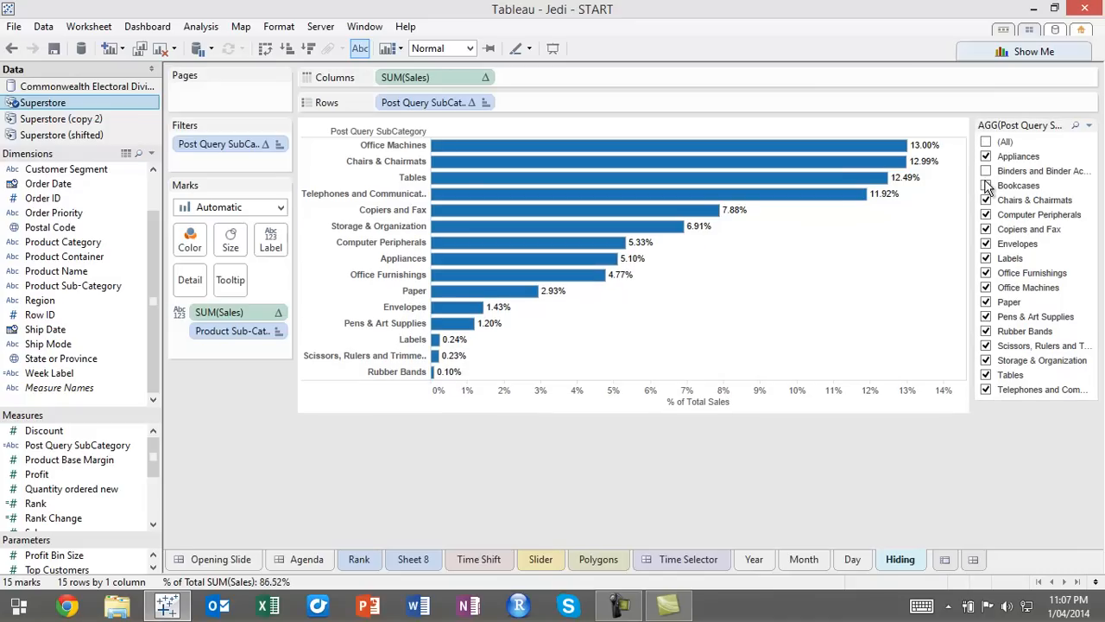